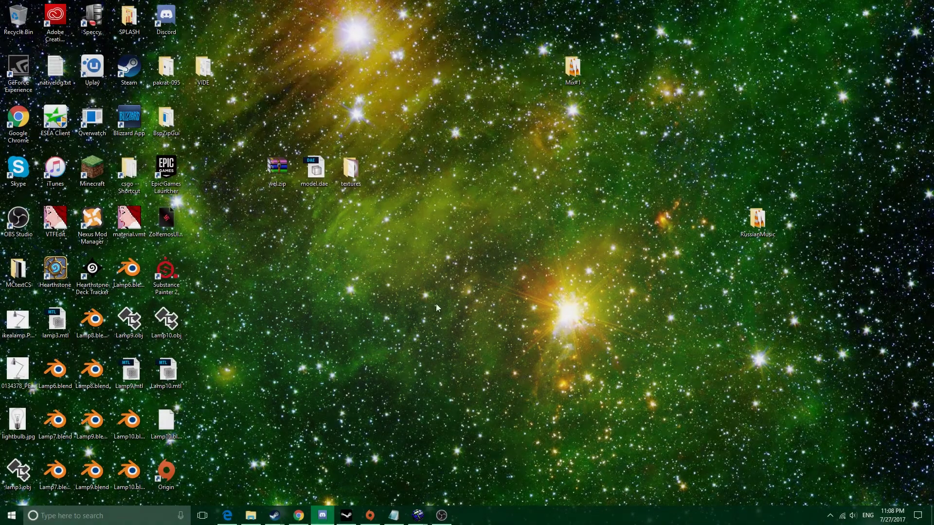
{"action": "left_click_drag", "start_coordinate": [724, 157], "coordinate": [382, 497]}
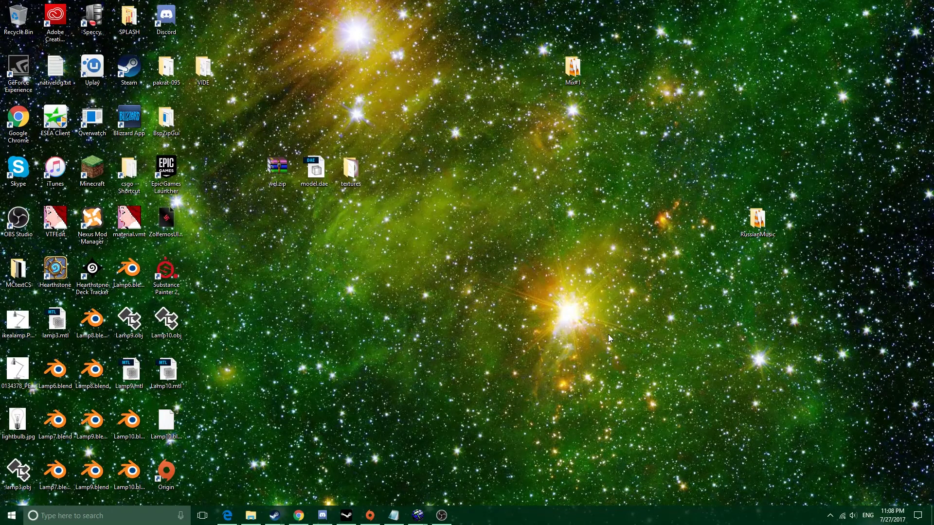
{"action": "left_click_drag", "start_coordinate": [687, 223], "coordinate": [443, 485]}
- Switch to the Hammer window with tutorial.vmf and examine the room layout from several sides in the 3D view
{"action": "mouse_move", "coordinate": [424, 519]}
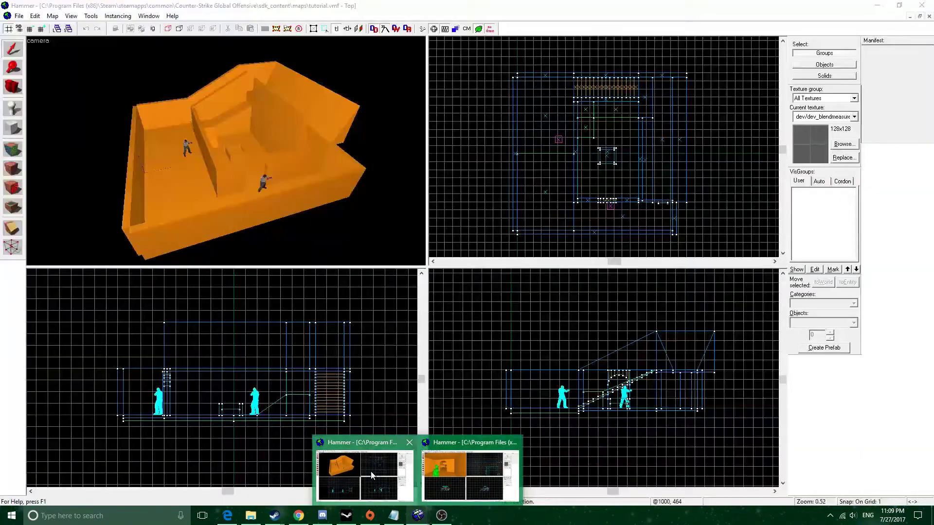
{"action": "left_click", "coordinate": [375, 465]}
{"action": "key", "text": "z"}
{"action": "key", "text": "a"}
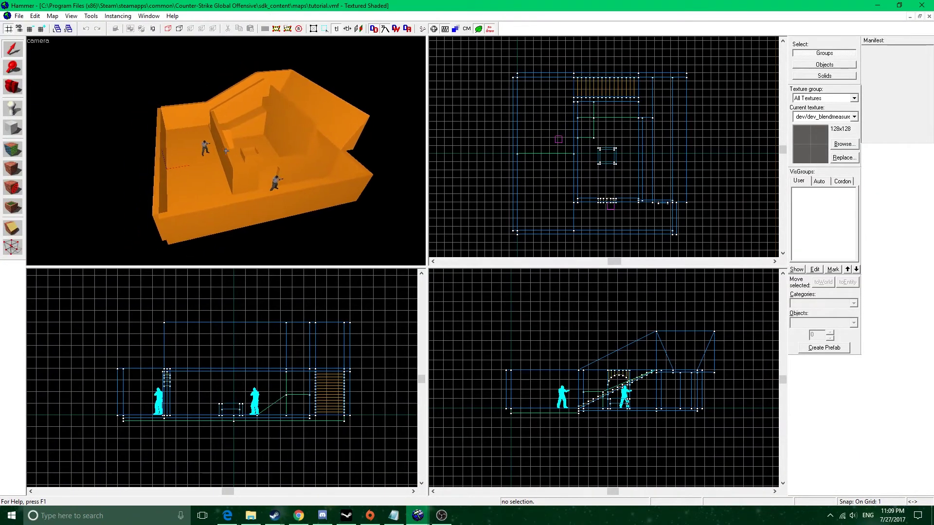
{"action": "key", "text": "w"}
{"action": "key", "text": "d"}
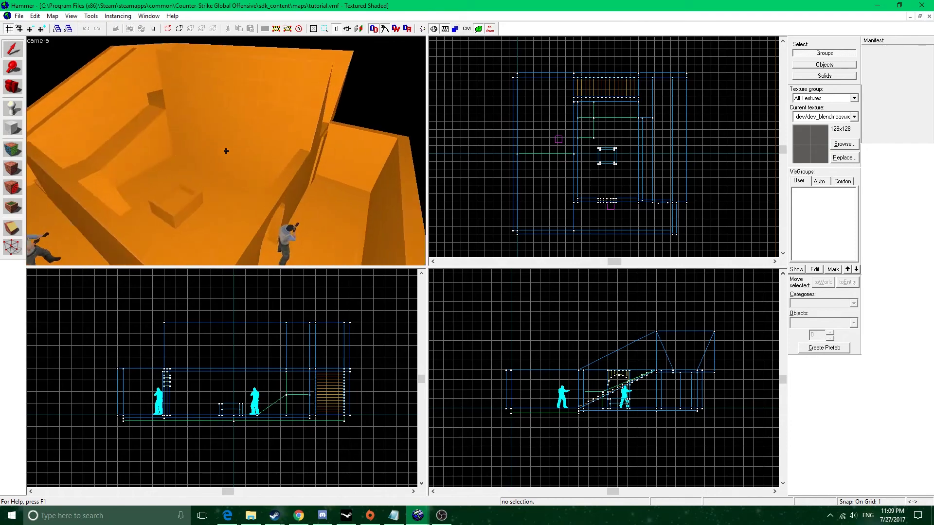
{"action": "key", "text": "a"}
{"action": "key", "text": "s"}
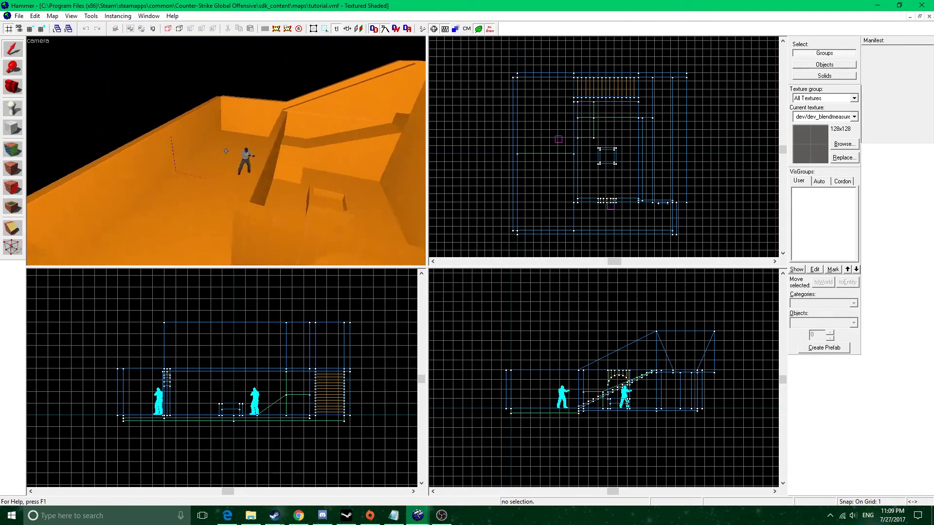
{"action": "key", "text": "d"}
{"action": "left_click_drag", "start_coordinate": [227, 151], "coordinate": [226, 154]}
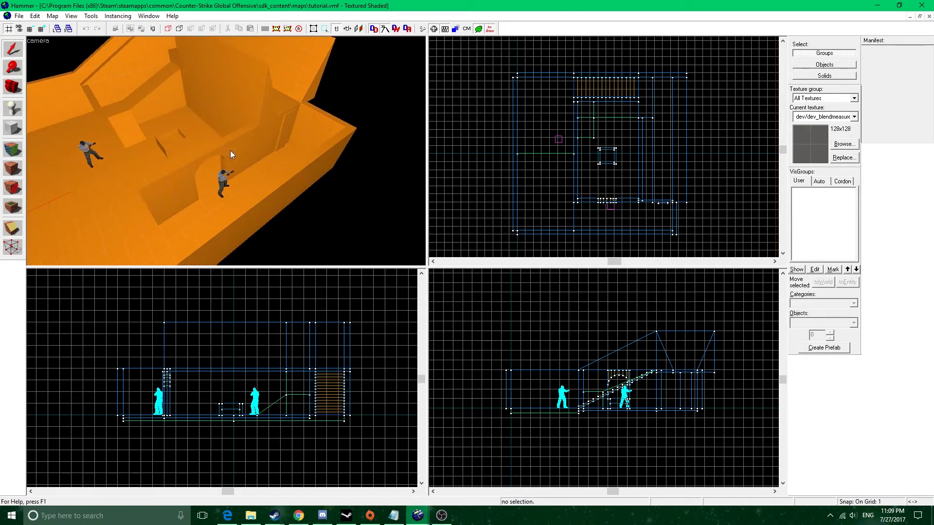
{"action": "key", "text": "z"}
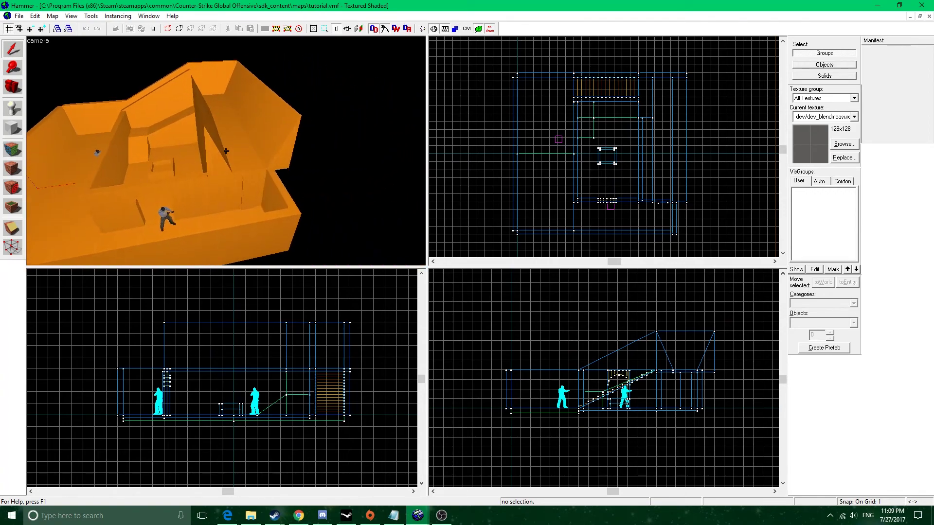
{"action": "mouse_move", "coordinate": [226, 151]}
{"action": "left_mouse_down"}
{"action": "mouse_move", "coordinate": [248, 169]}
{"action": "mouse_move", "coordinate": [226, 151]}
{"action": "left_mouse_up"}
{"action": "left_click", "coordinate": [264, 181]}
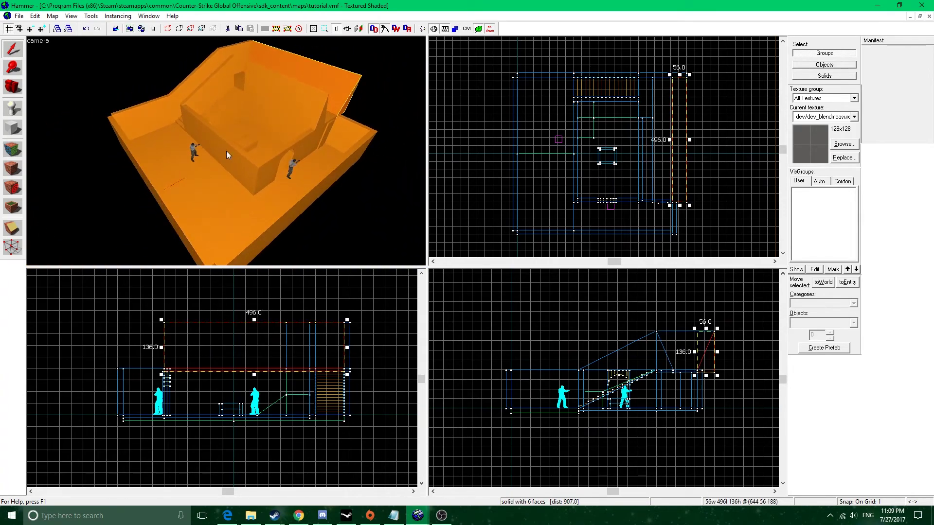
{"action": "left_click", "coordinate": [365, 120]}
{"action": "left_click_drag", "start_coordinate": [331, 225], "coordinate": [239, 156]}
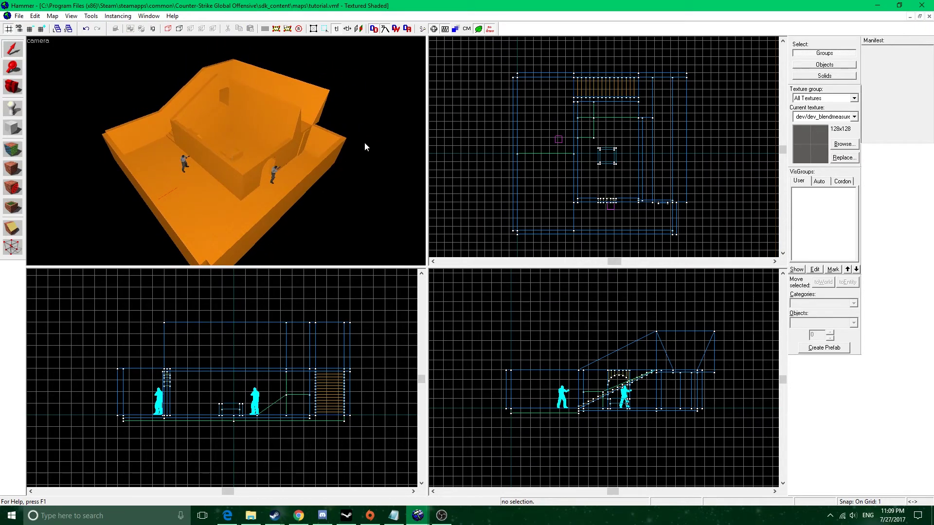
- Close the tutorial.vmf map and the Messages log, and minimize the emptied Hammer window
{"action": "left_click", "coordinate": [929, 17]}
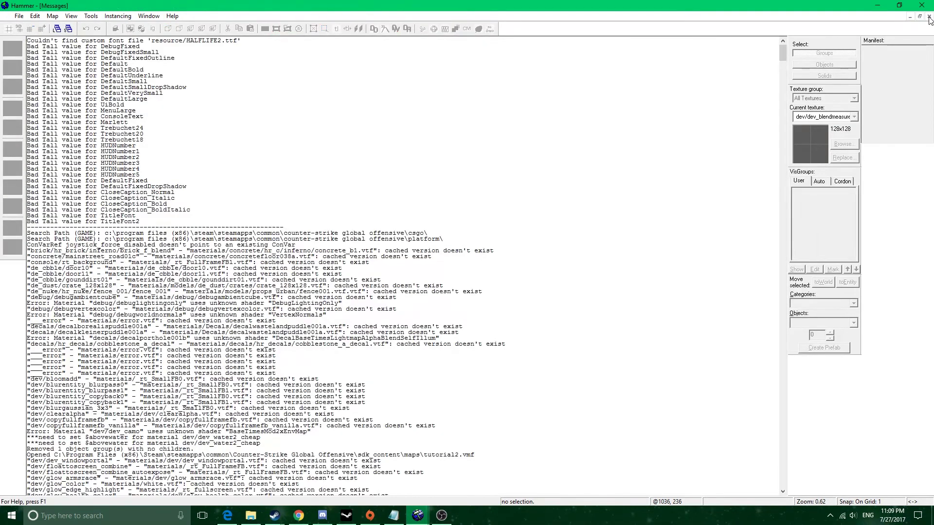
{"action": "left_click", "coordinate": [929, 16]}
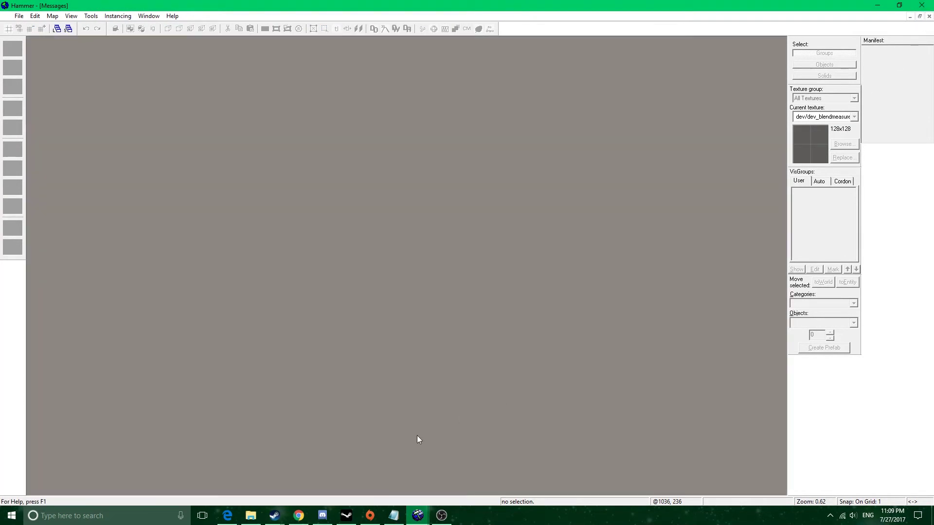
{"action": "left_click", "coordinate": [881, 5]}
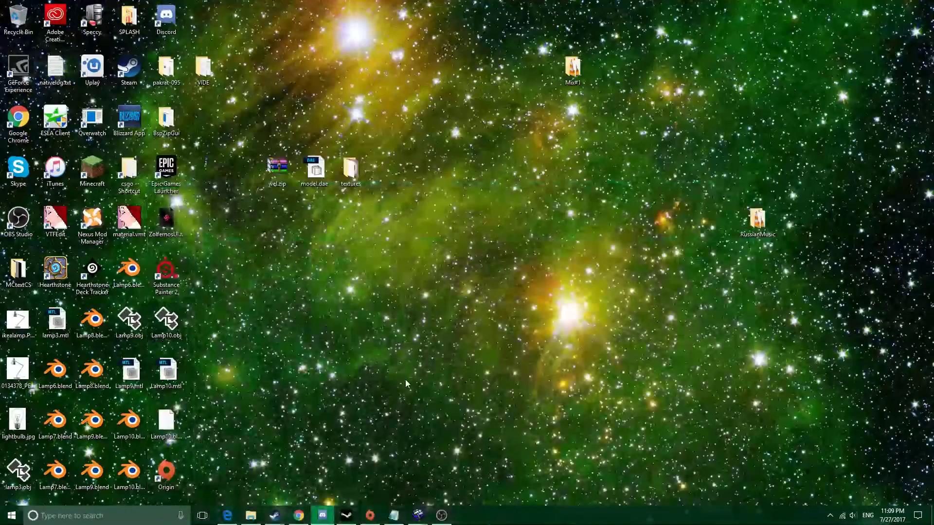
- Switch to the Hammer window with tutorial2.vmf and examine the building's exterior and the room with the player models
{"action": "mouse_move", "coordinate": [418, 515]}
{"action": "left_click", "coordinate": [482, 469]}
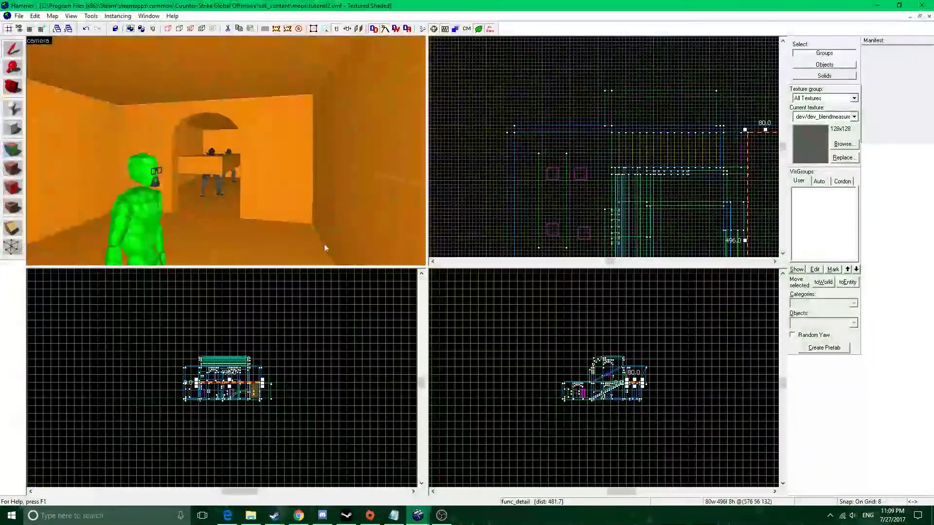
{"action": "key", "text": "z"}
{"action": "key", "text": "s"}
{"action": "key", "text": "w"}
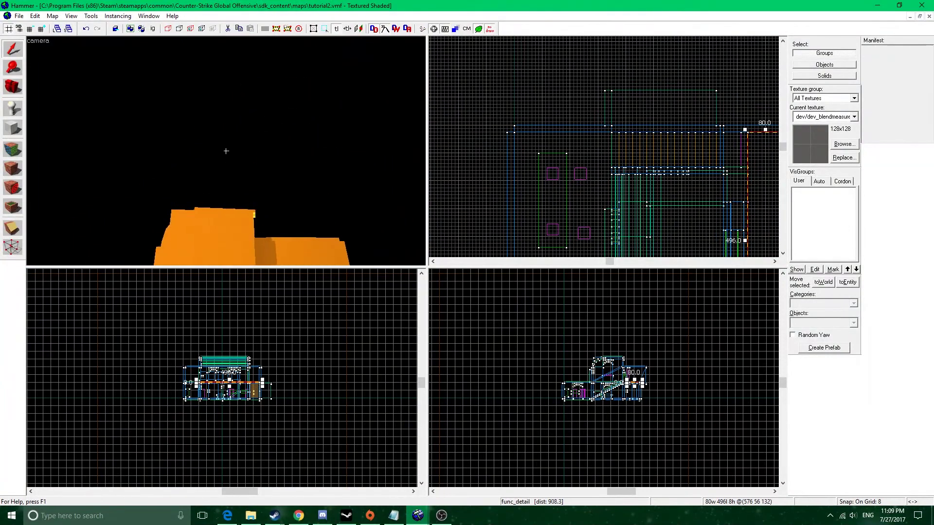
{"action": "key", "text": "s"}
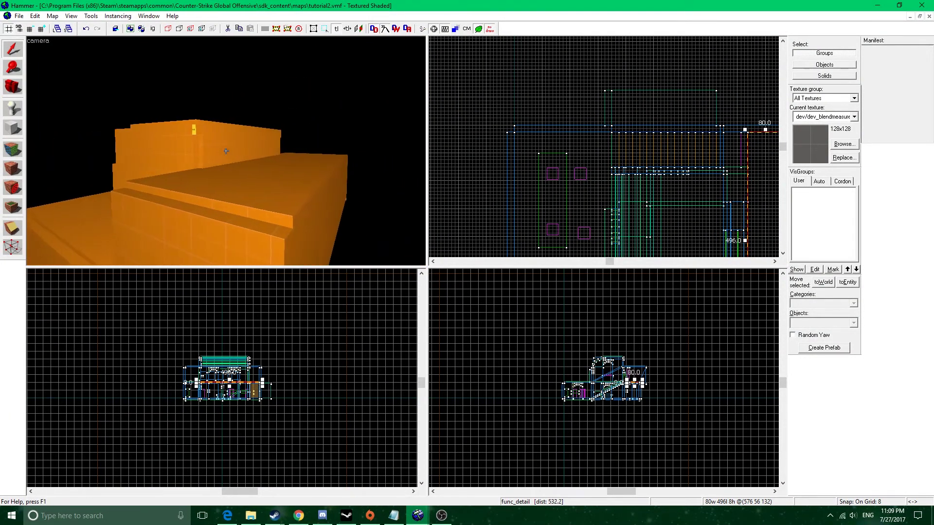
{"action": "key", "text": "w"}
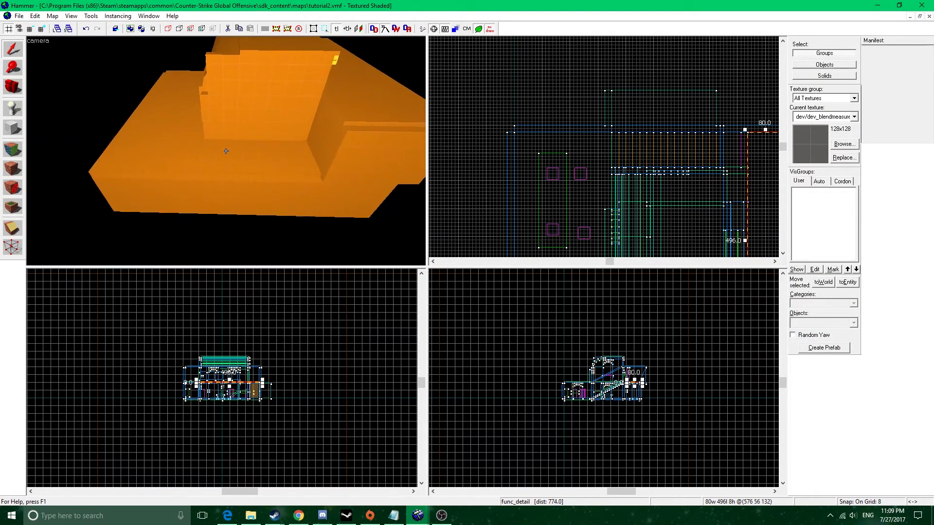
{"action": "key", "text": "w"}
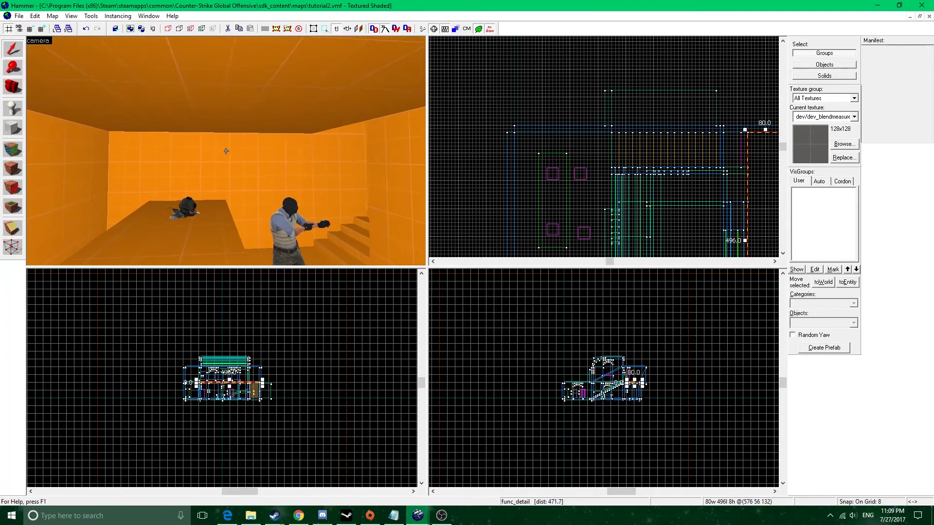
{"action": "key", "text": "w"}
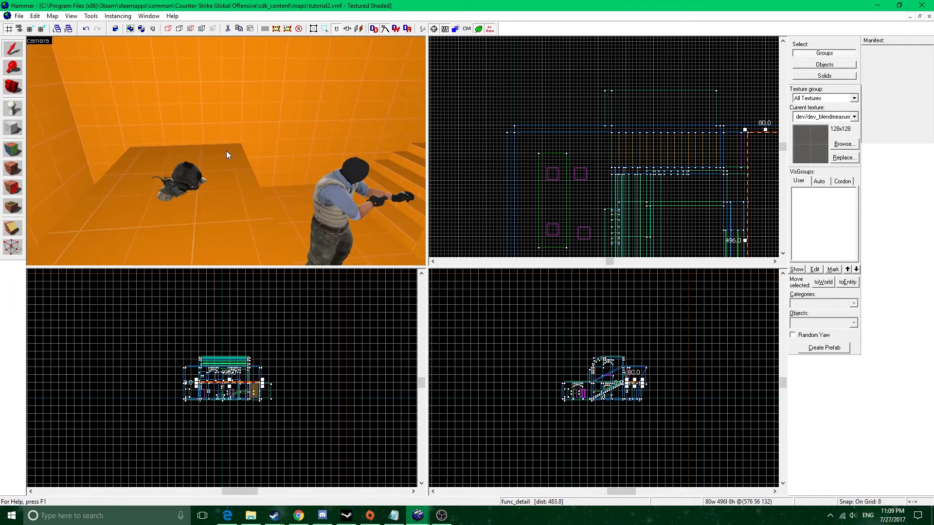
- Select the long raised block beside the player models and look over the stairs, archway, ceiling light and upper passages
{"action": "left_click", "coordinate": [226, 151]}
{"action": "key", "text": "z"}
{"action": "key", "text": "a"}
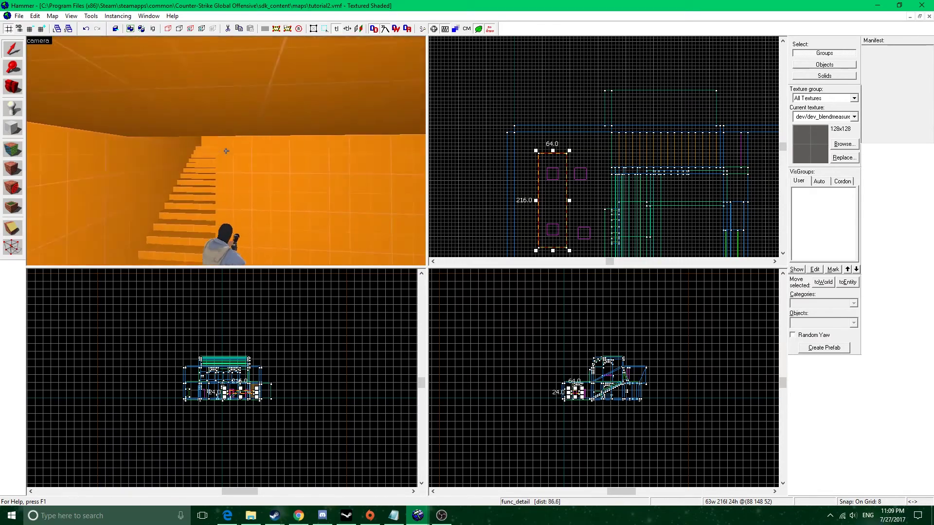
{"action": "key", "text": "w"}
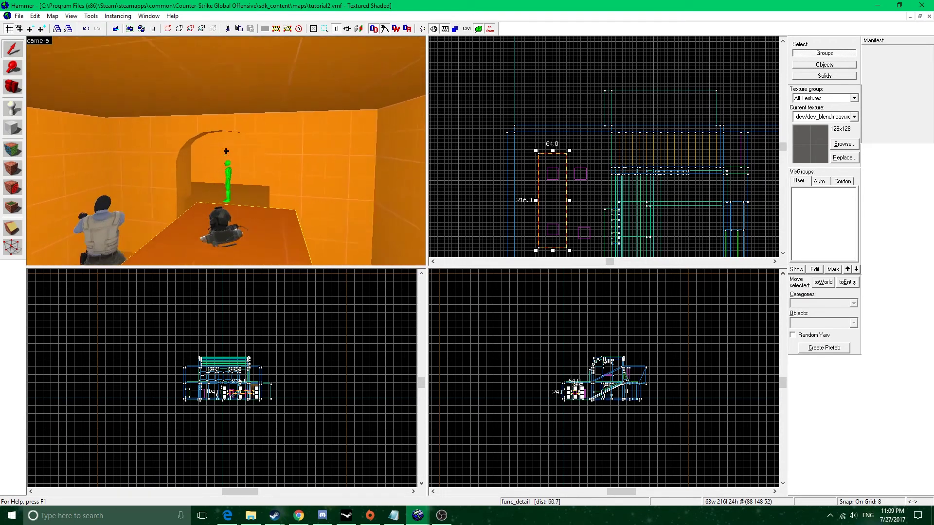
{"action": "key", "text": "w"}
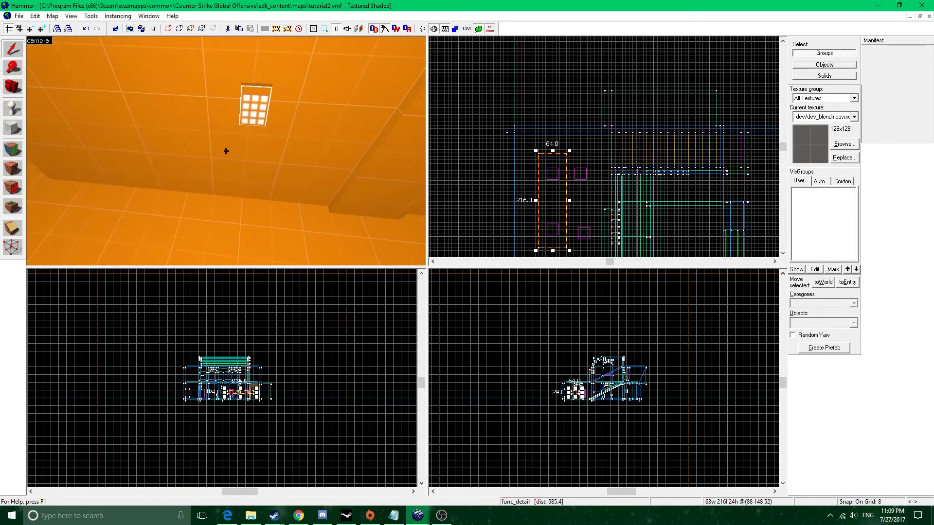
{"action": "key", "text": "w"}
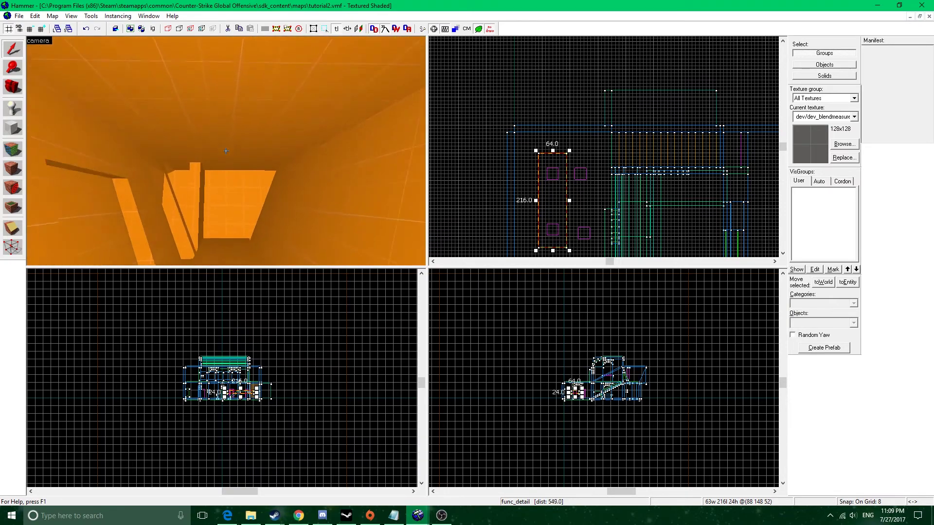
{"action": "key", "text": "w"}
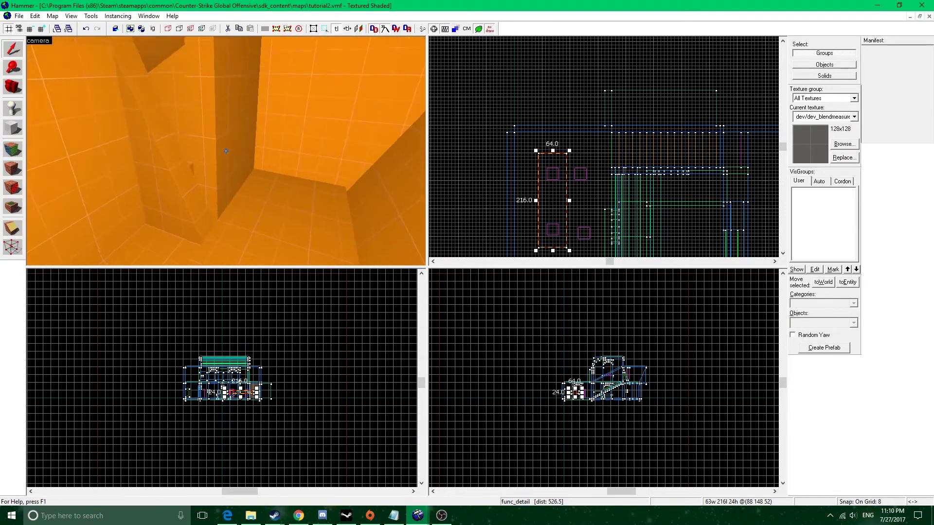
{"action": "key", "text": "w"}
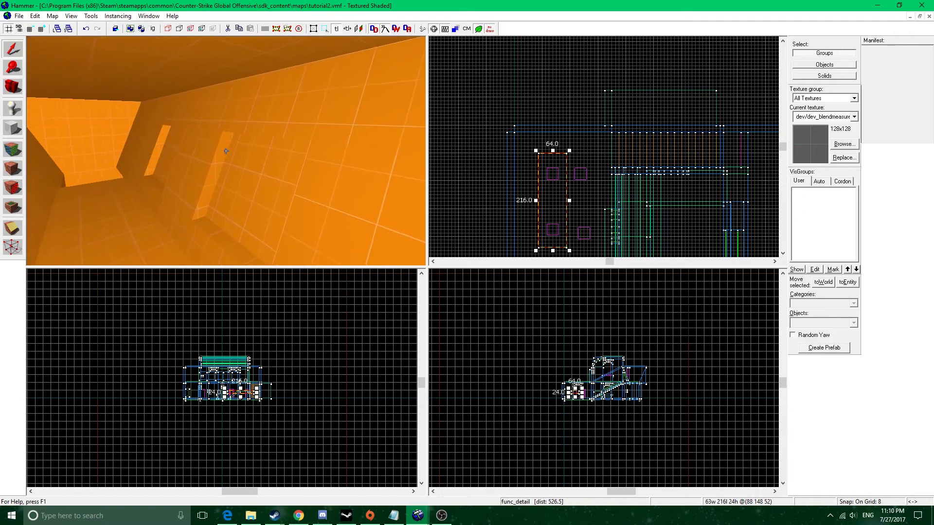
{"action": "key", "text": "w"}
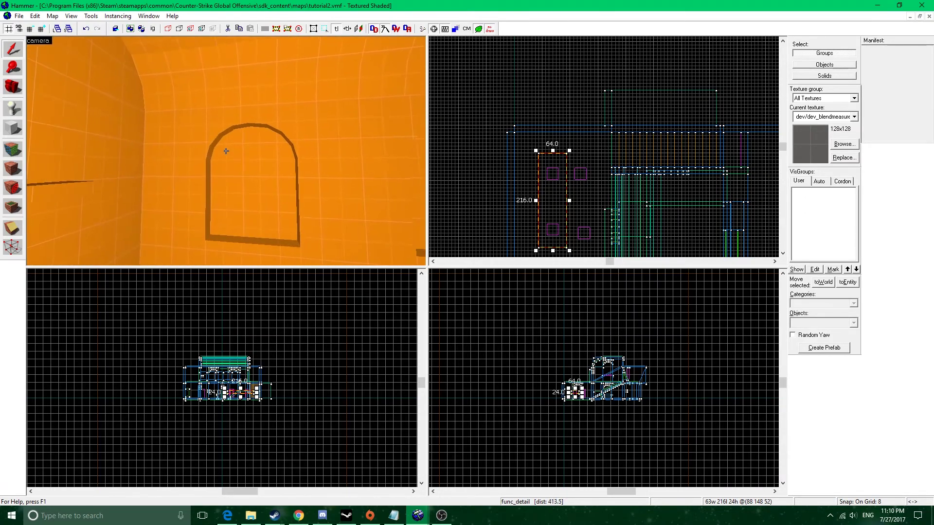
- Examine the tall room's arched wall outline, window openings, ledge, box enclosure and lower doorway in the 3D view
{"action": "key", "text": "z"}
{"action": "key", "text": "z"}
{"action": "key", "text": "s"}
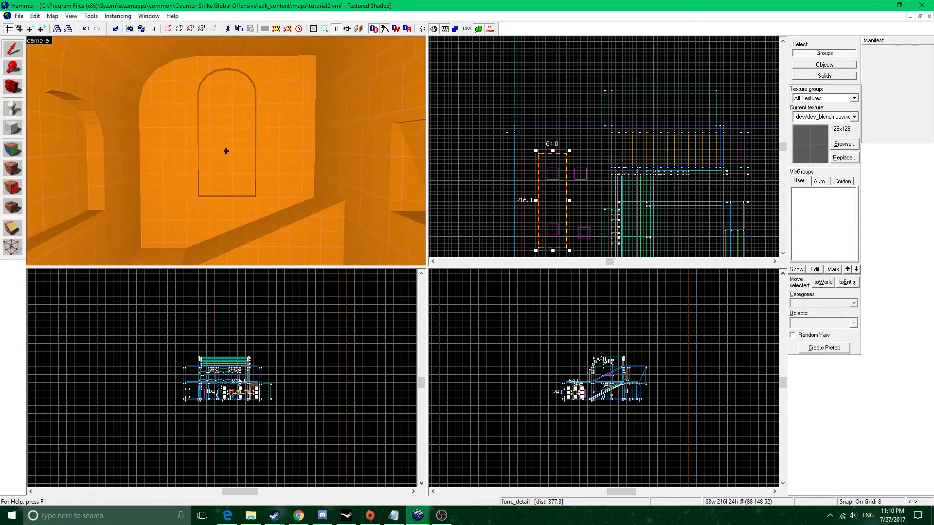
{"action": "key", "text": "s"}
{"action": "key", "text": "z"}
{"action": "key", "text": "w"}
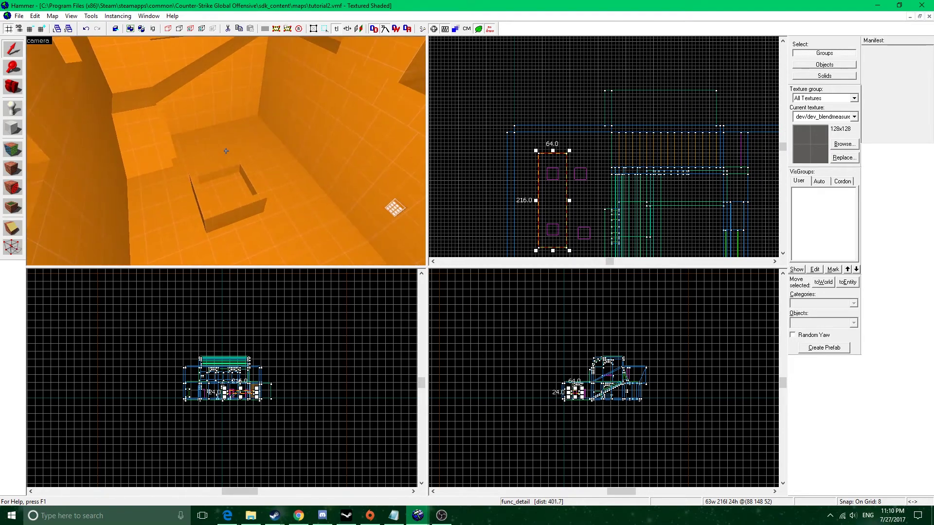
{"action": "key", "text": "z"}
{"action": "key", "text": "z"}
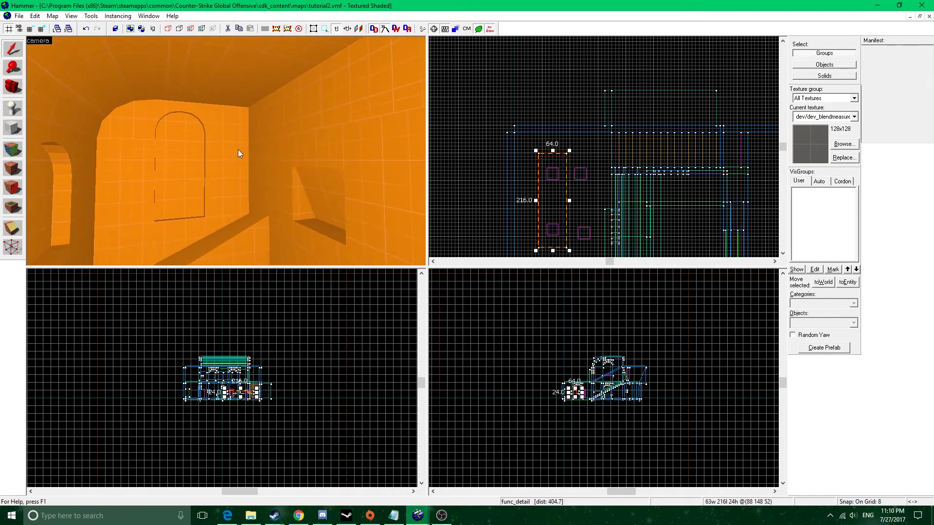
{"action": "key", "text": "z"}
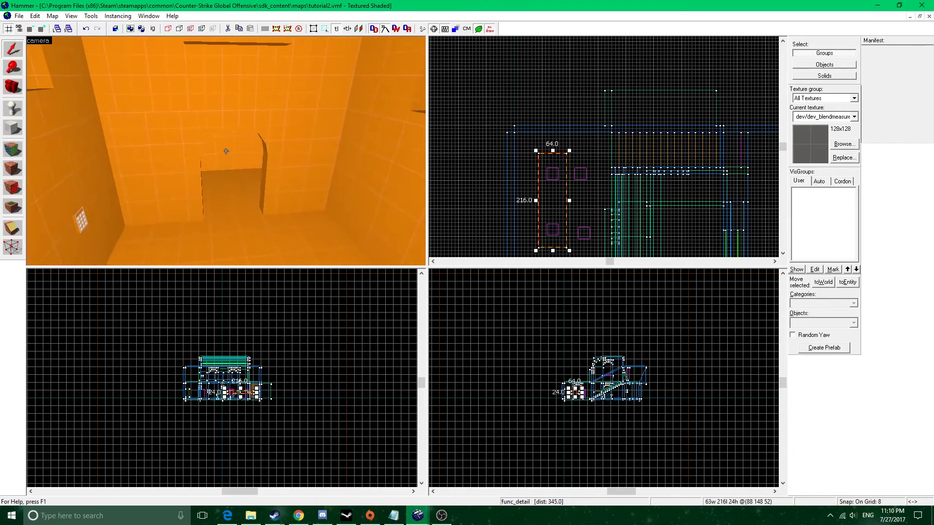
{"action": "key", "text": "w"}
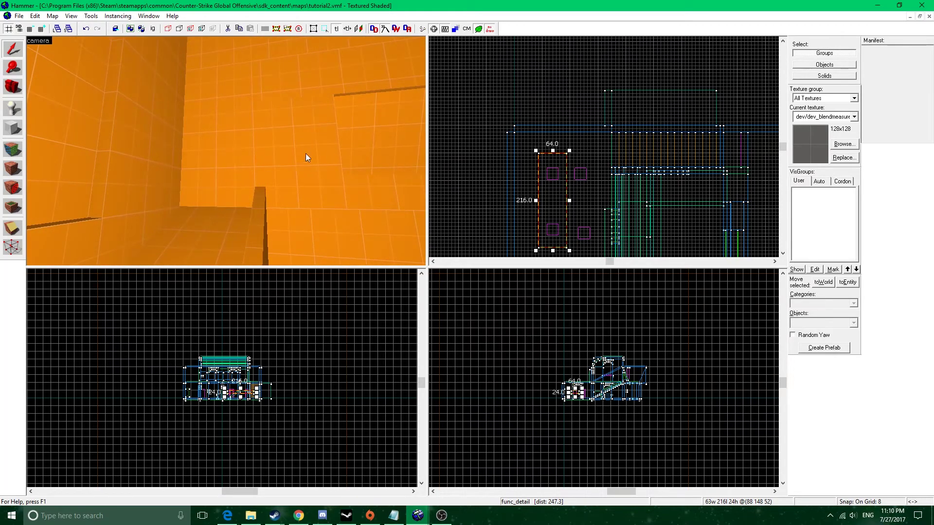
- Switch to Notepad, review the topic list from doors to skybox, and minimize the note
{"action": "left_click", "coordinate": [394, 518]}
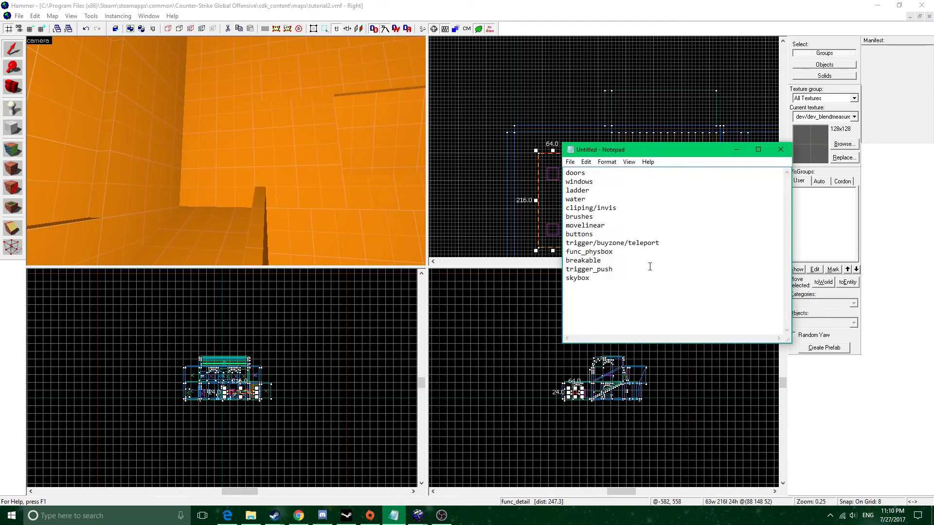
{"action": "left_click_drag", "start_coordinate": [605, 283], "coordinate": [559, 172]}
{"action": "left_click", "coordinate": [628, 282]}
{"action": "left_click_drag", "start_coordinate": [628, 283], "coordinate": [608, 204]}
{"action": "left_click", "coordinate": [614, 205]}
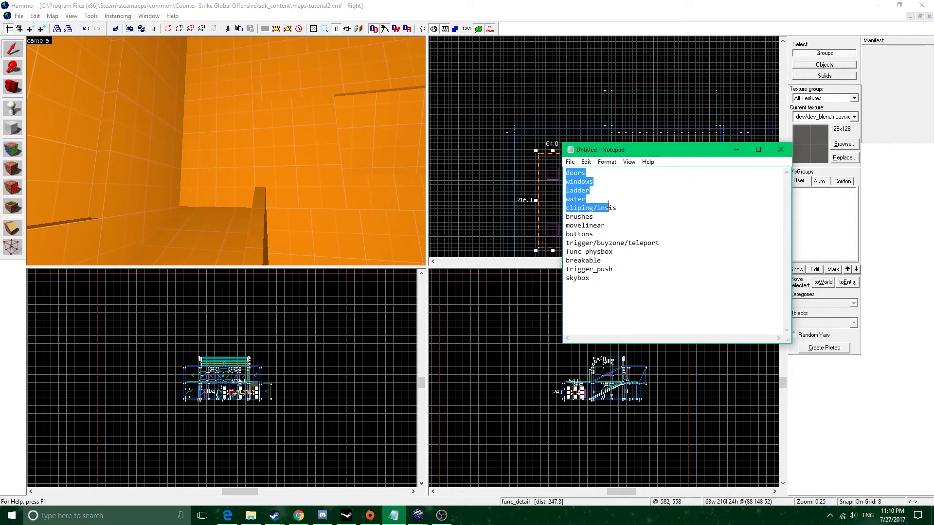
{"action": "left_click", "coordinate": [654, 194]}
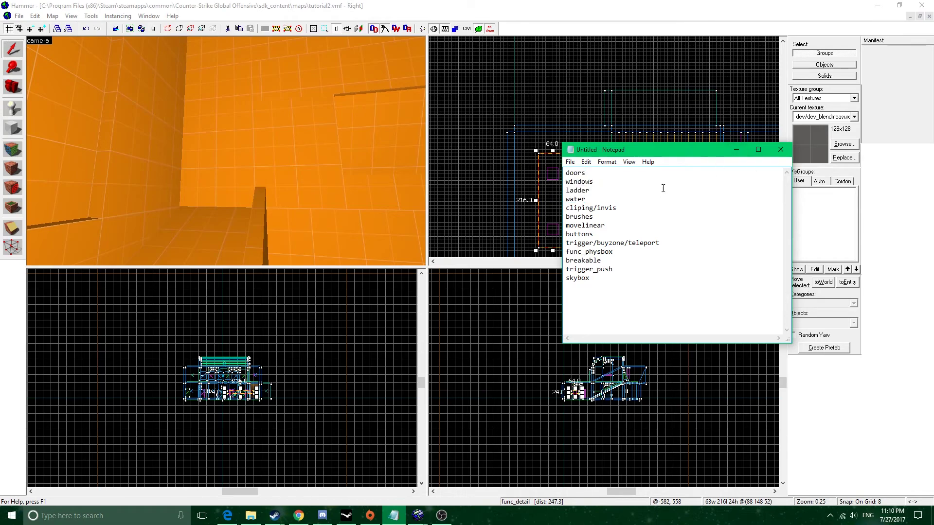
{"action": "left_click", "coordinate": [734, 152]}
- Inspect the object properties of the upright doorway brush beside the ledge and of the neighbouring plain wall solid
{"action": "left_click", "coordinate": [232, 156]}
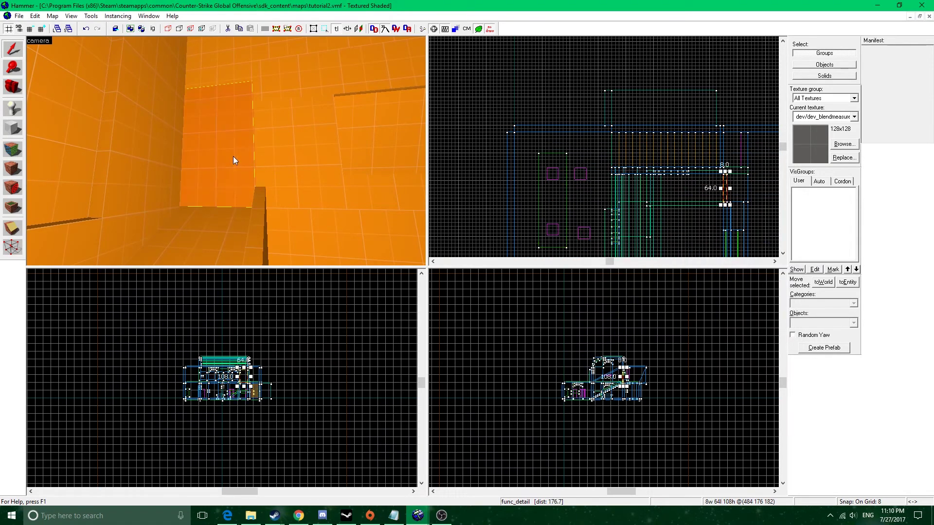
{"action": "key", "text": "alt+Return"}
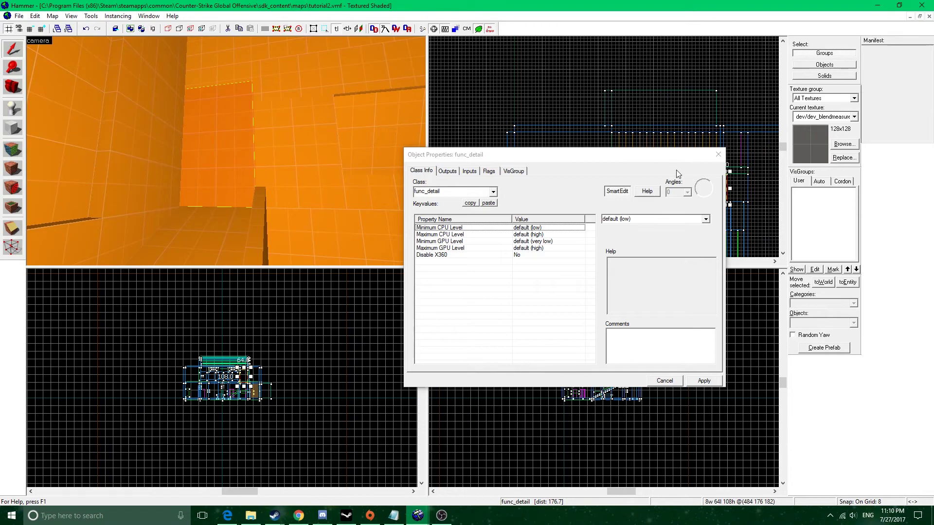
{"action": "left_click", "coordinate": [717, 156]}
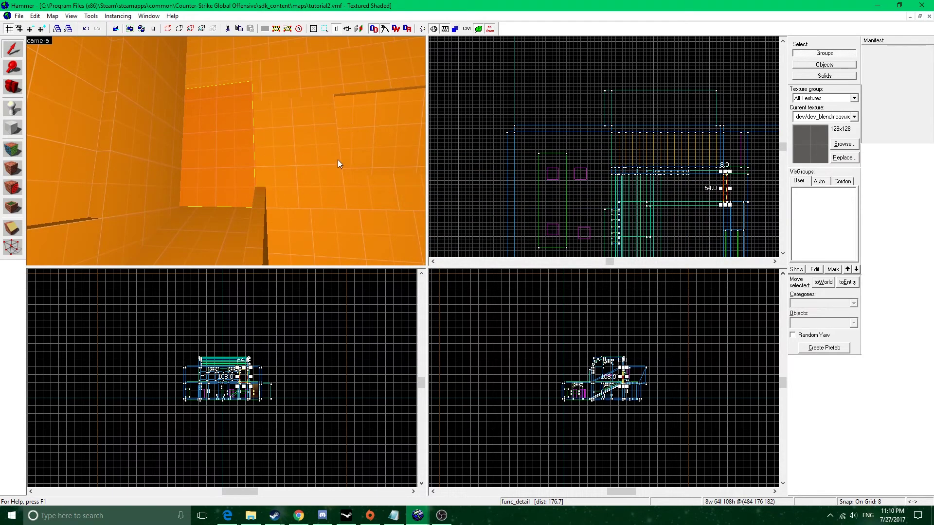
{"action": "key", "text": "z"}
{"action": "key", "text": "alt+Return"}
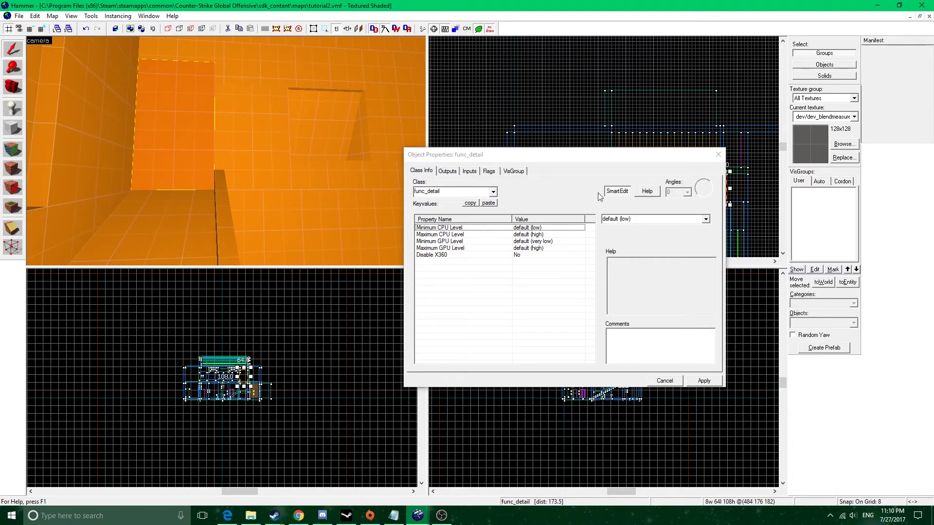
{"action": "left_click", "coordinate": [717, 156]}
{"action": "left_click", "coordinate": [266, 113]}
{"action": "key", "text": "alt+Return"}
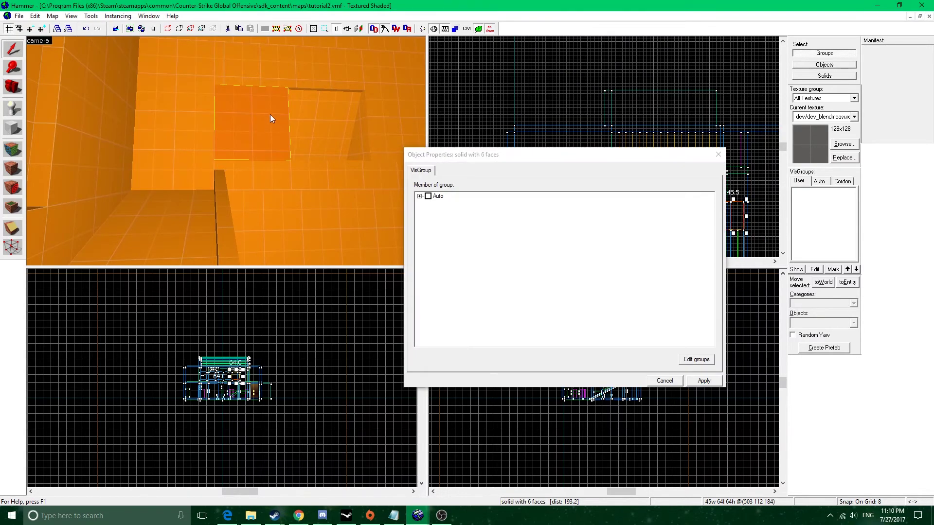
{"action": "left_click", "coordinate": [718, 155]}
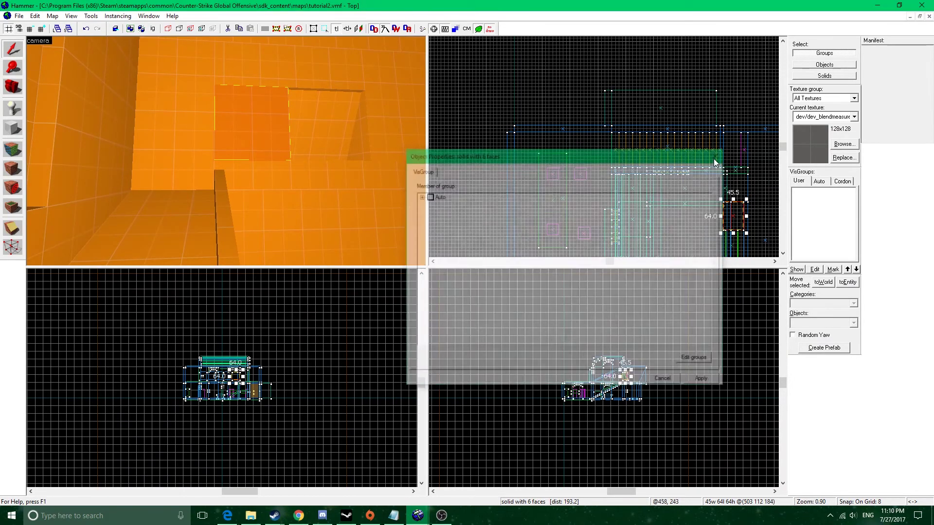
- Tie the upright doorway brush to a new entity instead of adding it to the existing func_detail
{"action": "left_click", "coordinate": [194, 125]}
{"action": "key", "text": "alt+Return"}
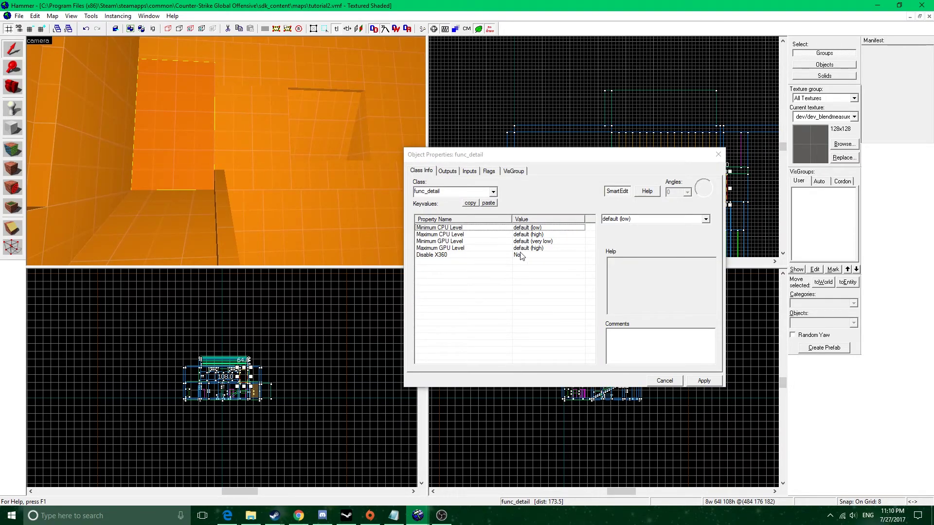
{"action": "key", "text": "ctrl+t"}
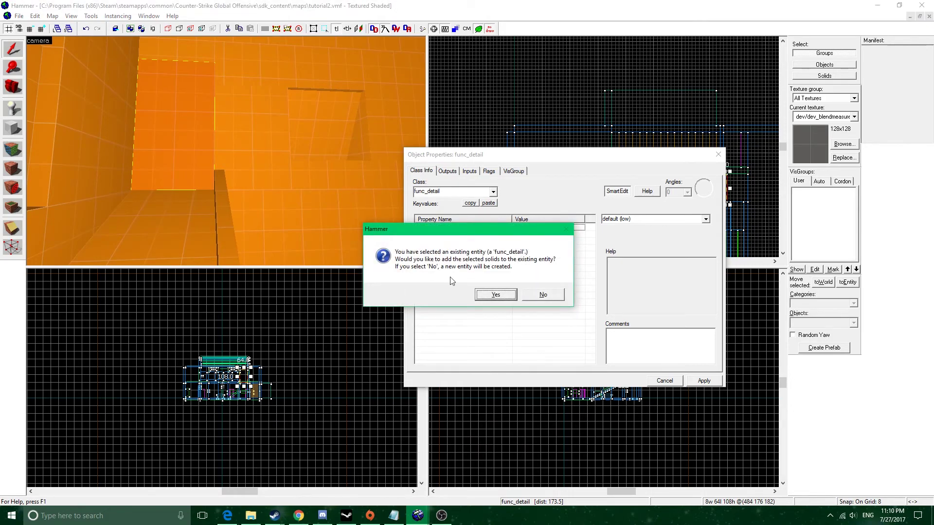
{"action": "left_click", "coordinate": [542, 295]}
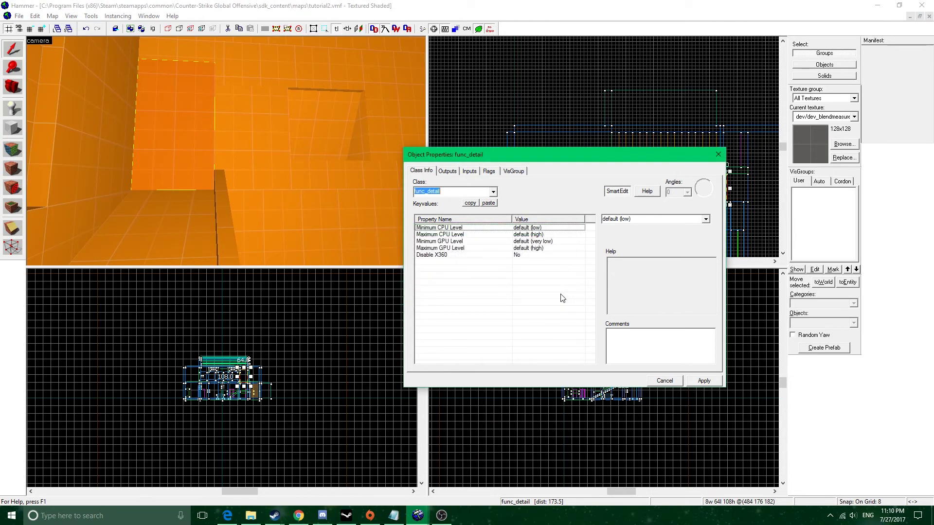
- Review the available brush entity classes for the doorway brush, from the env and func entries through the trigger entries
{"action": "left_click_drag", "start_coordinate": [584, 156], "coordinate": [466, 147]}
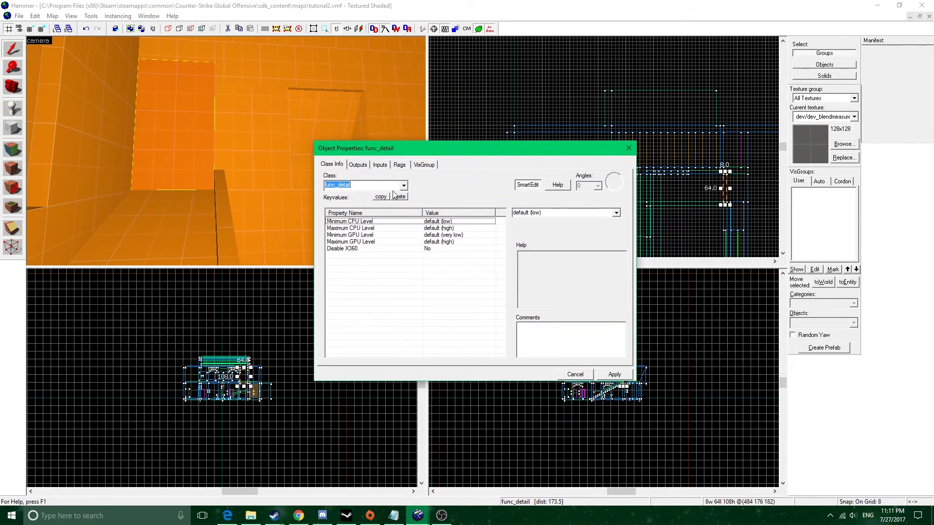
{"action": "left_click", "coordinate": [404, 187]}
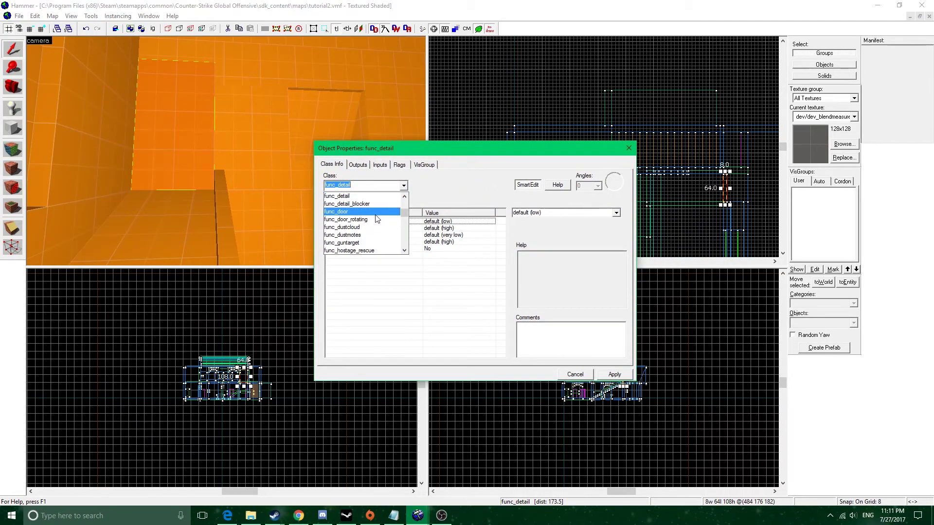
{"action": "scroll", "coordinate": [370, 206], "scroll_direction": "up", "scroll_amount": 2}
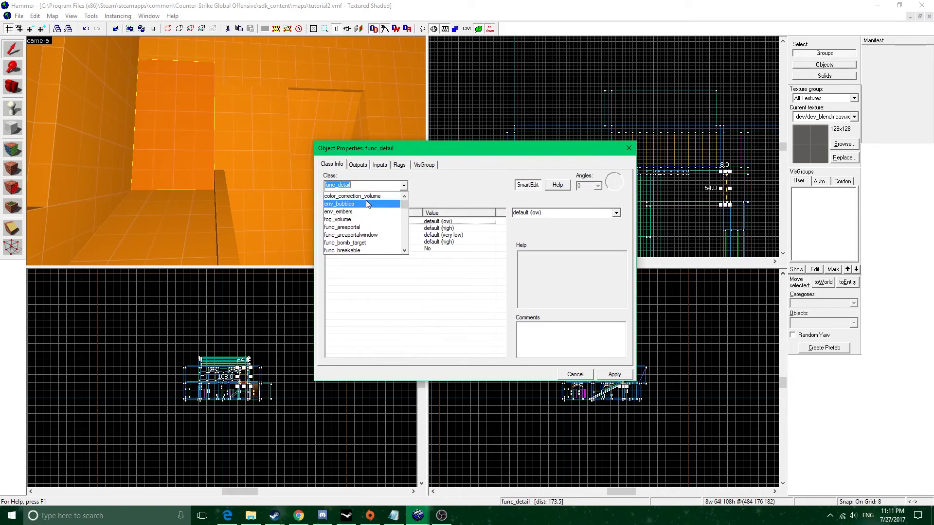
{"action": "scroll", "coordinate": [374, 231], "scroll_direction": "down", "scroll_amount": 2}
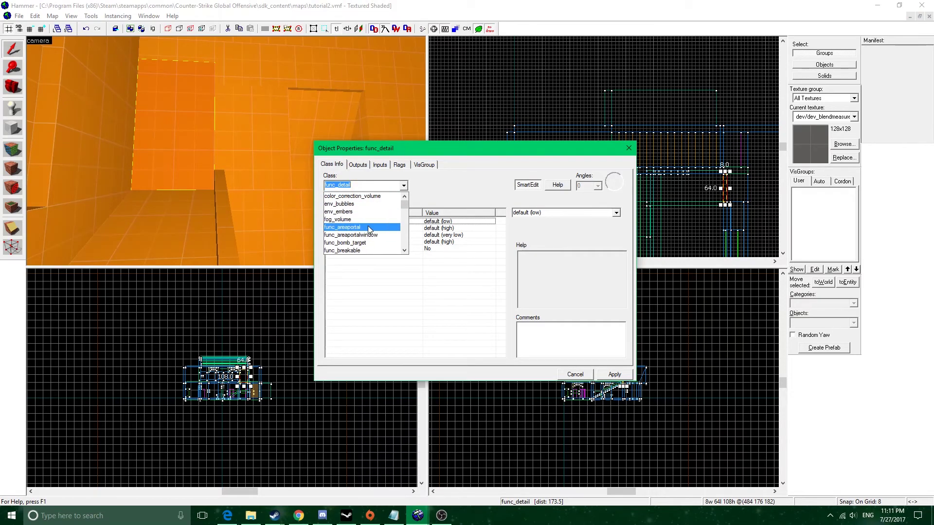
{"action": "scroll", "coordinate": [374, 231], "scroll_direction": "up", "scroll_amount": 2}
{"action": "scroll", "coordinate": [376, 234], "scroll_direction": "down", "scroll_amount": 2}
{"action": "scroll", "coordinate": [369, 225], "scroll_direction": "down", "scroll_amount": 2}
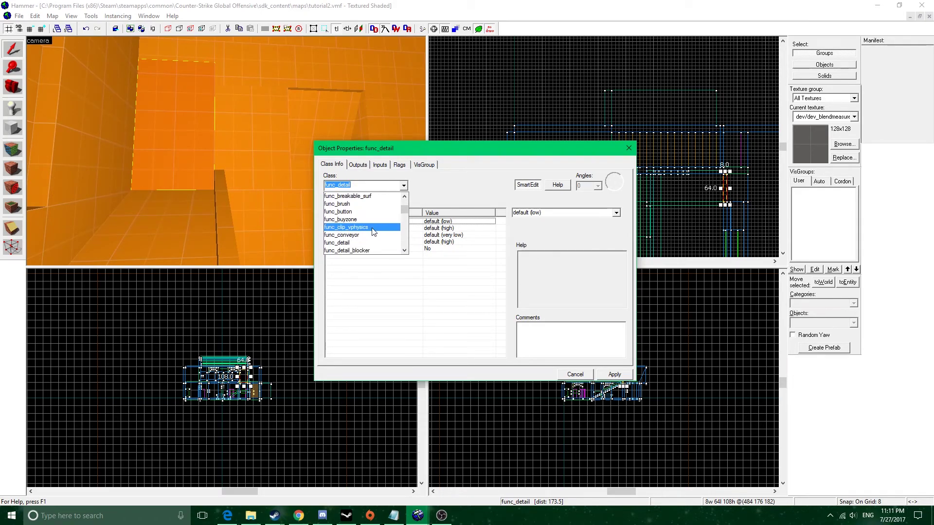
{"action": "scroll", "coordinate": [375, 228], "scroll_direction": "down", "scroll_amount": 3}
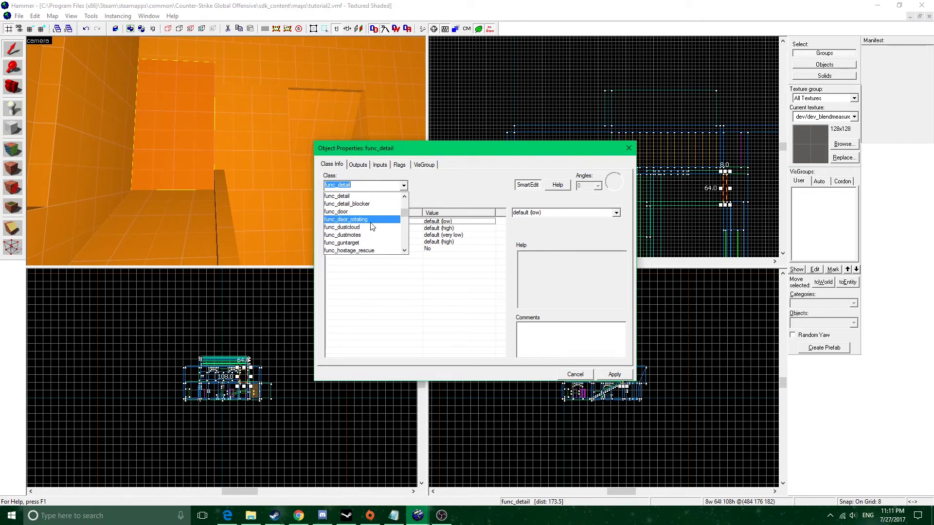
{"action": "scroll", "coordinate": [374, 222], "scroll_direction": "down", "scroll_amount": 3}
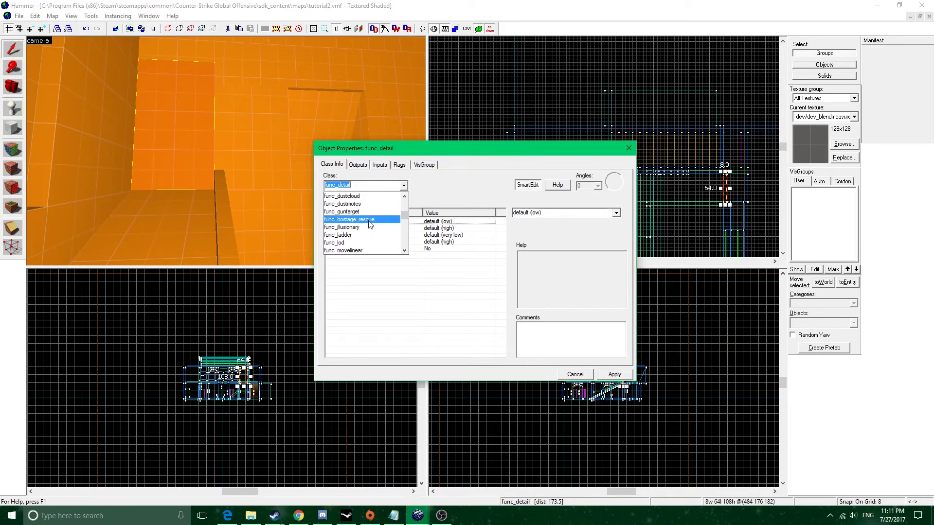
{"action": "scroll", "coordinate": [373, 221], "scroll_direction": "down", "scroll_amount": 3}
{"action": "scroll", "coordinate": [371, 222], "scroll_direction": "down", "scroll_amount": 3}
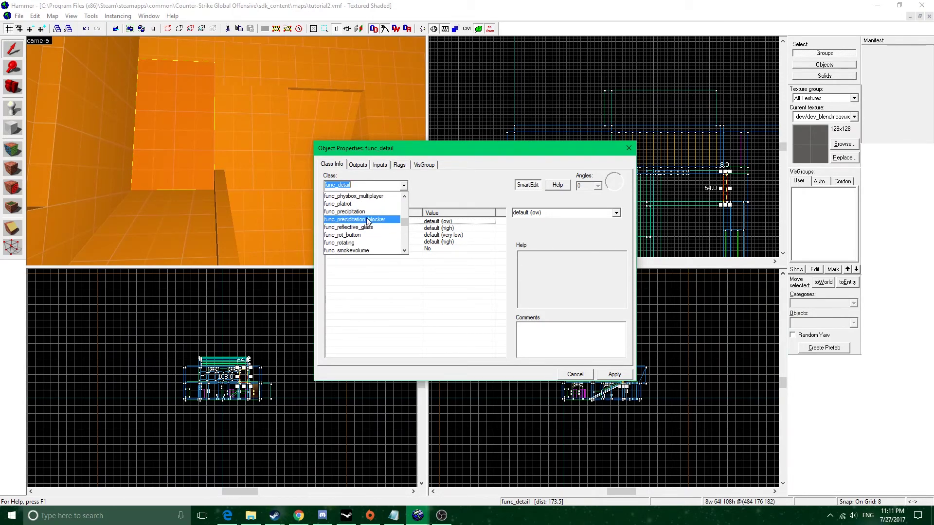
{"action": "scroll", "coordinate": [375, 231], "scroll_direction": "down", "scroll_amount": 8}
{"action": "scroll", "coordinate": [379, 230], "scroll_direction": "down", "scroll_amount": 2}
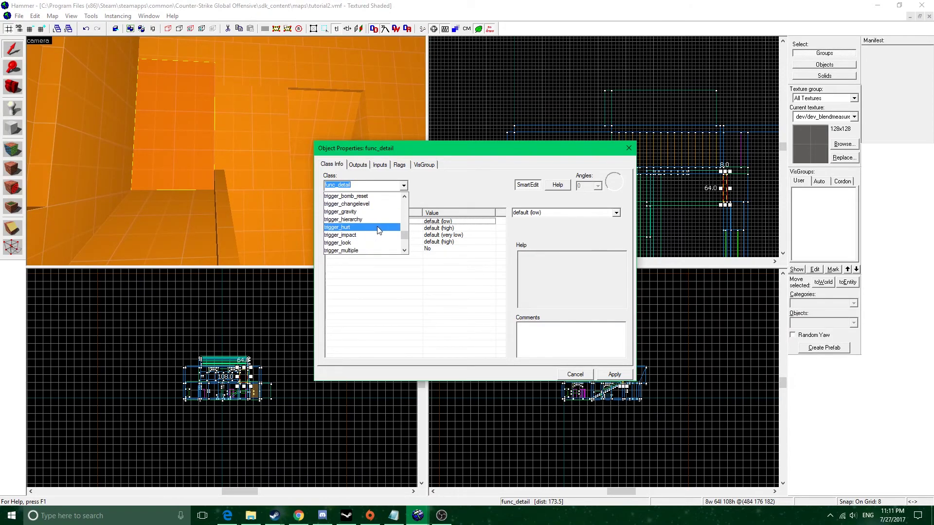
{"action": "scroll", "coordinate": [379, 230], "scroll_direction": "down", "scroll_amount": 3}
{"action": "scroll", "coordinate": [379, 230], "scroll_direction": "up", "scroll_amount": 4}
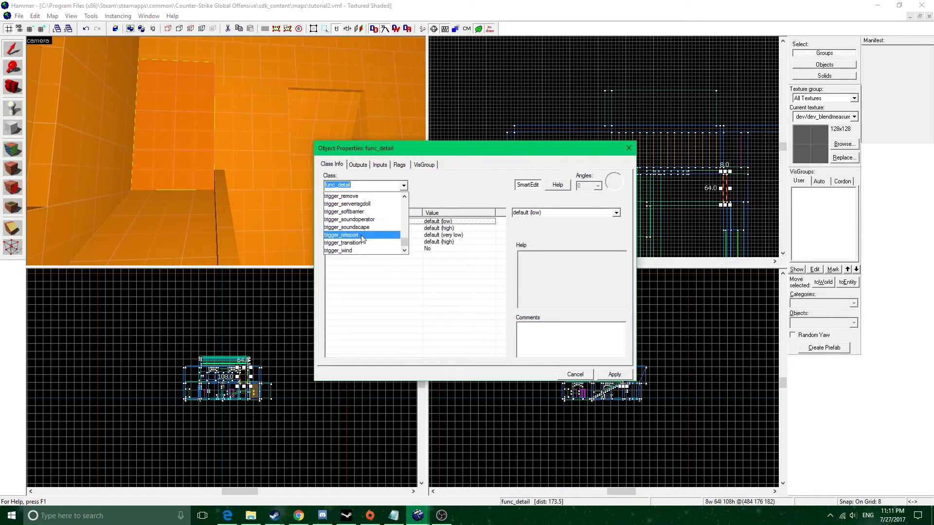
{"action": "scroll", "coordinate": [362, 229], "scroll_direction": "up", "scroll_amount": 4}
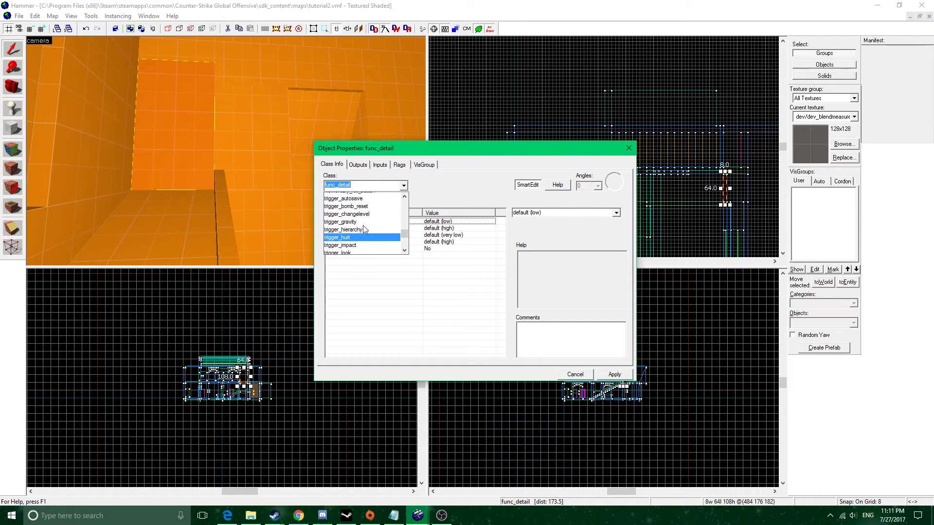
{"action": "scroll", "coordinate": [366, 233], "scroll_direction": "up", "scroll_amount": 3}
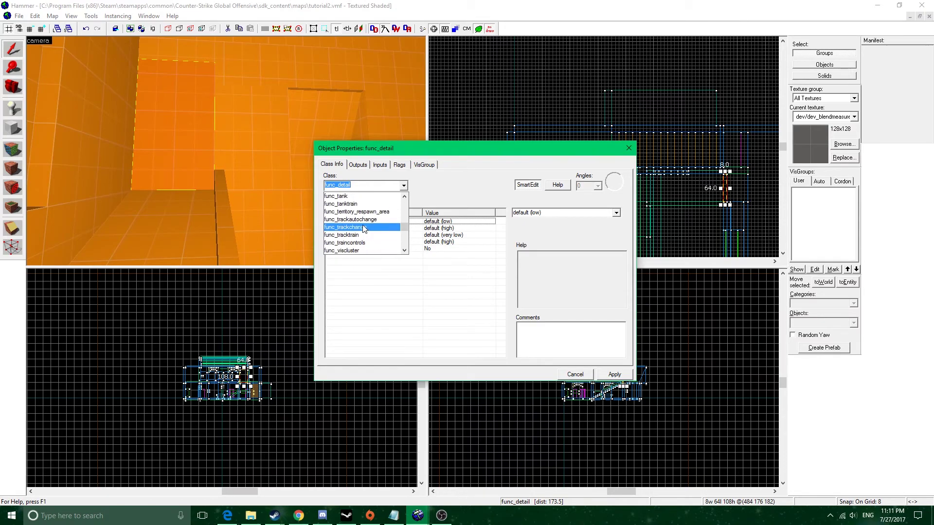
{"action": "scroll", "coordinate": [374, 222], "scroll_direction": "up", "scroll_amount": 9}
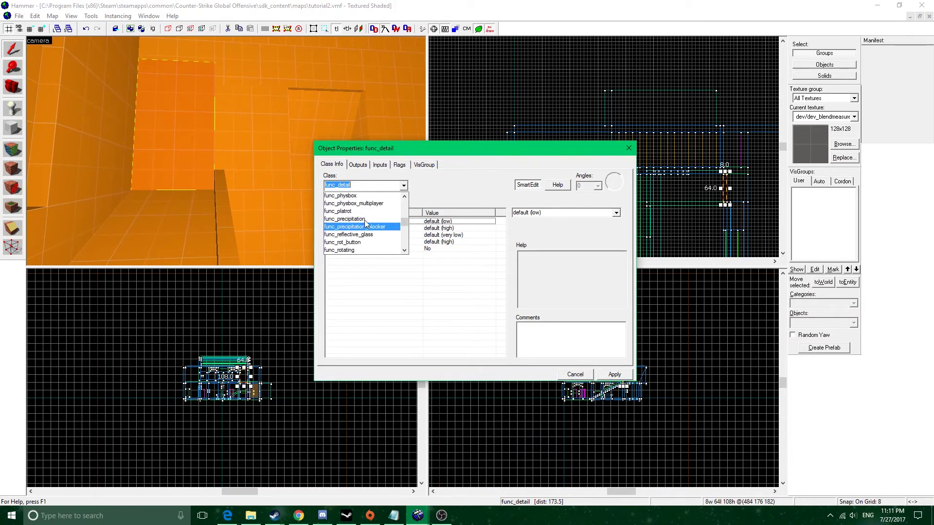
{"action": "scroll", "coordinate": [374, 225], "scroll_direction": "down", "scroll_amount": 1}
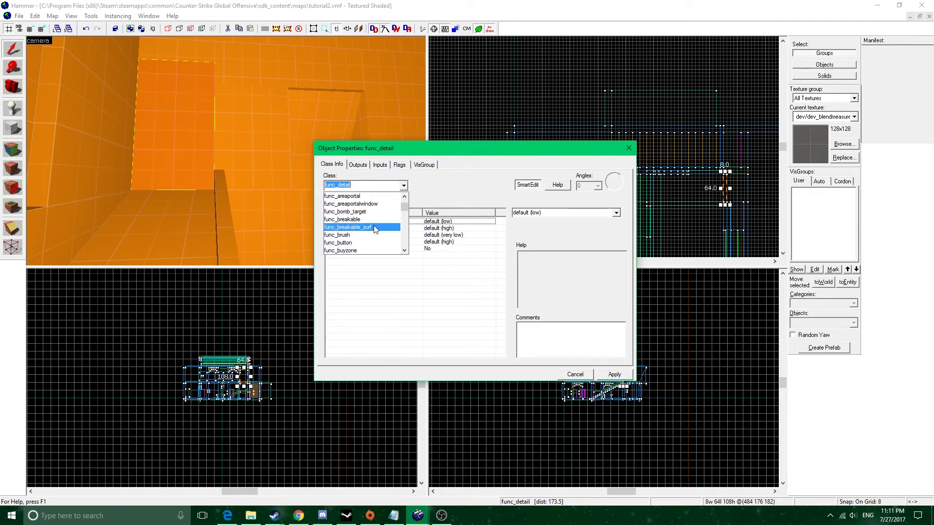
- Set the doorway brush's entity class to func_door_rotating and apply it
{"action": "left_click", "coordinate": [370, 242]}
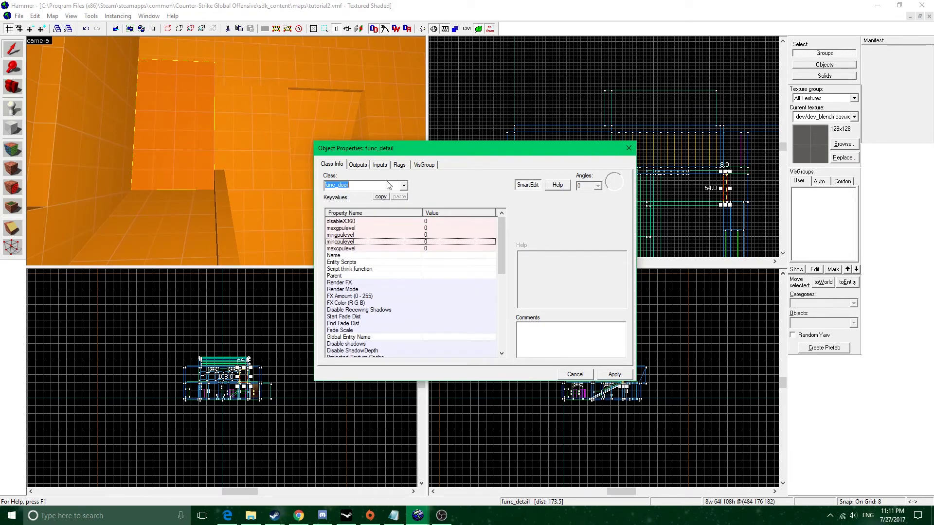
{"action": "scroll", "coordinate": [374, 243], "scroll_direction": "up", "scroll_amount": 2}
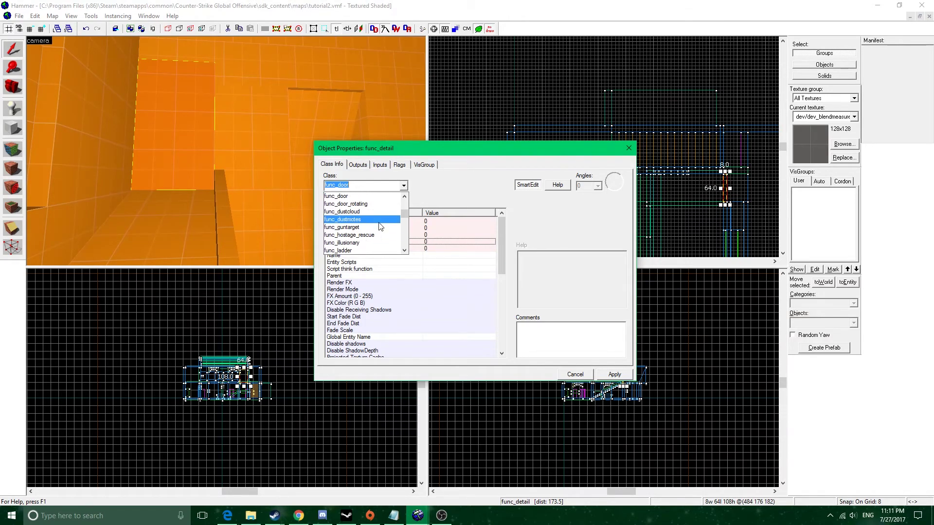
{"action": "left_click", "coordinate": [369, 203]}
{"action": "left_click", "coordinate": [613, 373]}
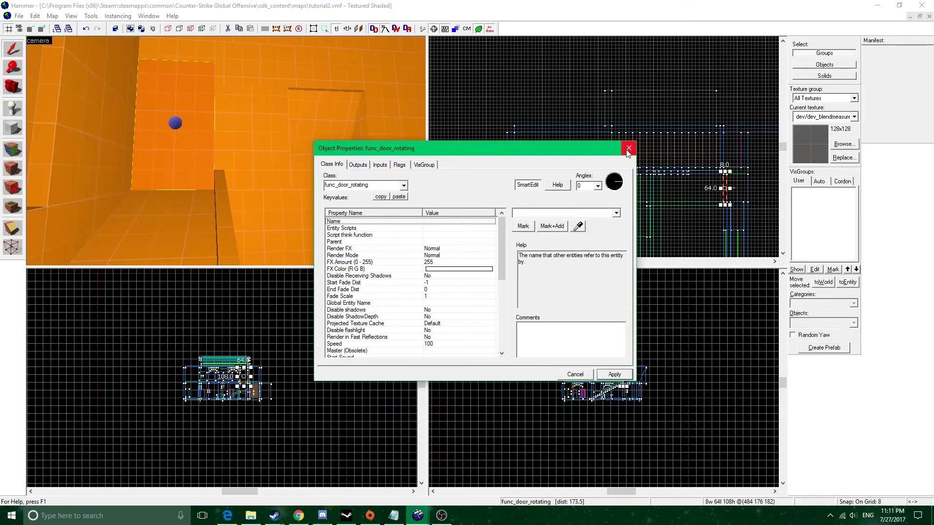
- In the top view, move the rotating door's hinge origin to 484, 152 and on towards the door's end, and return it to the centre
{"action": "left_click", "coordinate": [708, 189]}
{"action": "scroll", "coordinate": [707, 189], "scroll_direction": "up", "scroll_amount": 10}
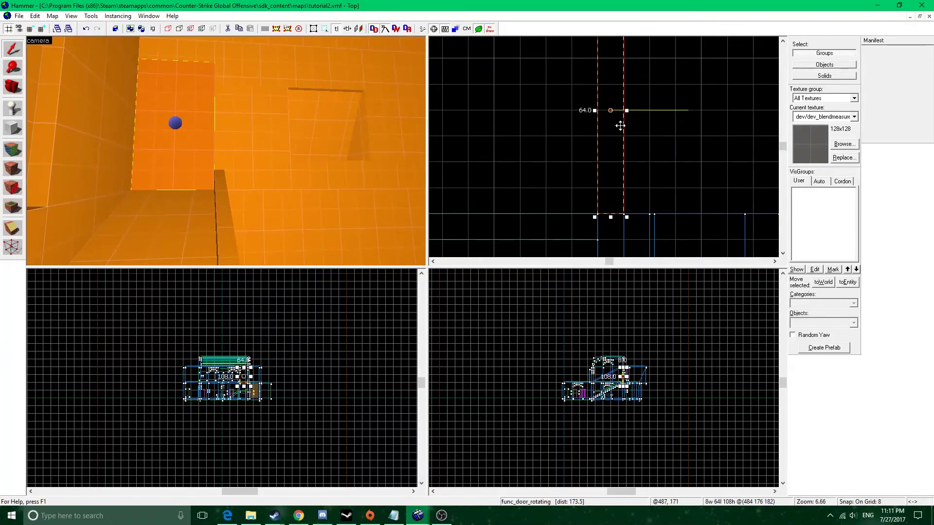
{"action": "left_click_drag", "start_coordinate": [609, 112], "coordinate": [610, 189]}
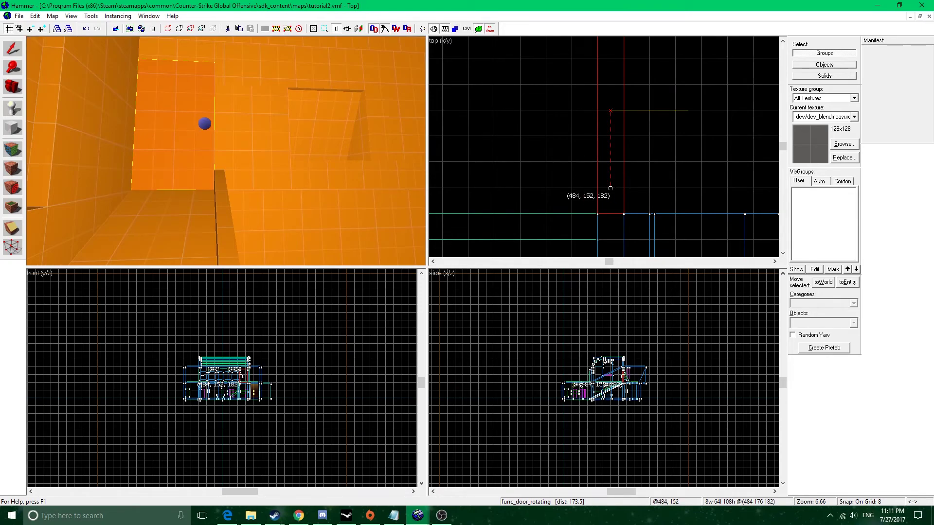
{"action": "key", "text": "shift+s"}
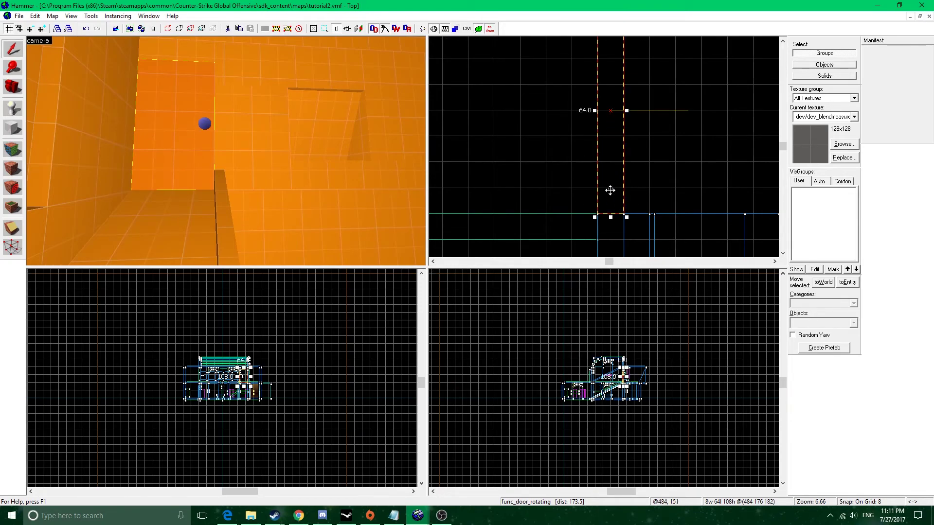
{"action": "left_click", "coordinate": [610, 188]}
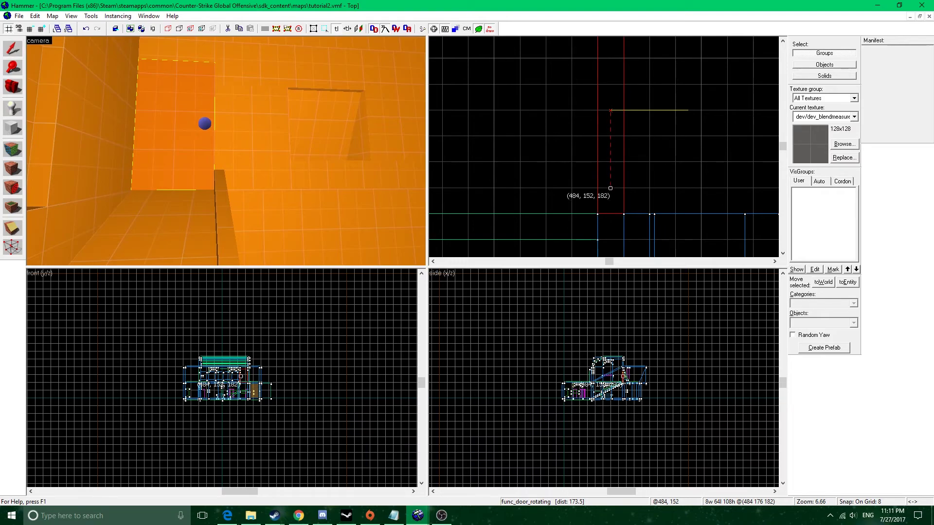
{"action": "middle_click_drag", "start_coordinate": [665, 148], "coordinate": [664, 167]}
{"action": "left_click_drag", "start_coordinate": [610, 208], "coordinate": [611, 220]}
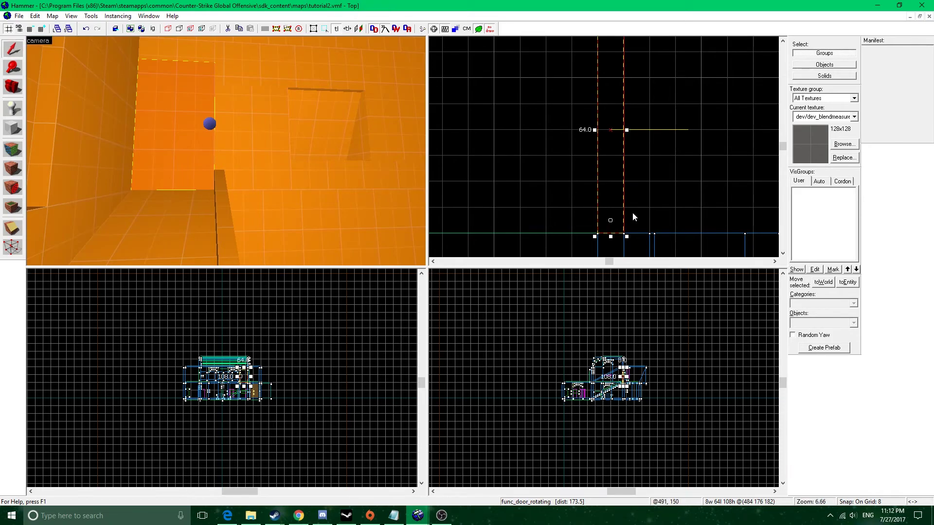
{"action": "middle_click_drag", "start_coordinate": [633, 214], "coordinate": [638, 198]}
{"action": "left_click_drag", "start_coordinate": [616, 204], "coordinate": [616, 113]}
- Change the doorway brush's entity class to func_door, apply it and reselect the door in the 3D view
{"action": "key", "text": "alt+Return"}
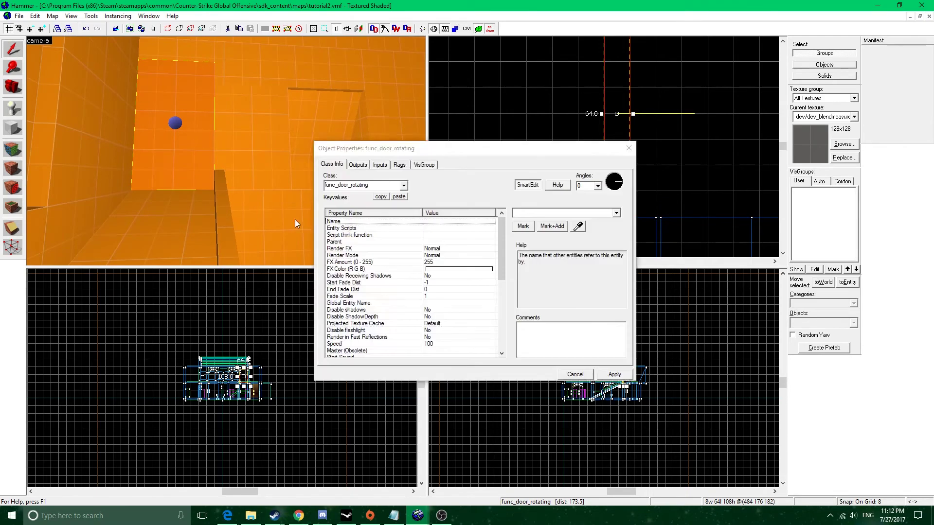
{"action": "left_click", "coordinate": [403, 186]}
{"action": "scroll", "coordinate": [375, 223], "scroll_direction": "up", "scroll_amount": 1}
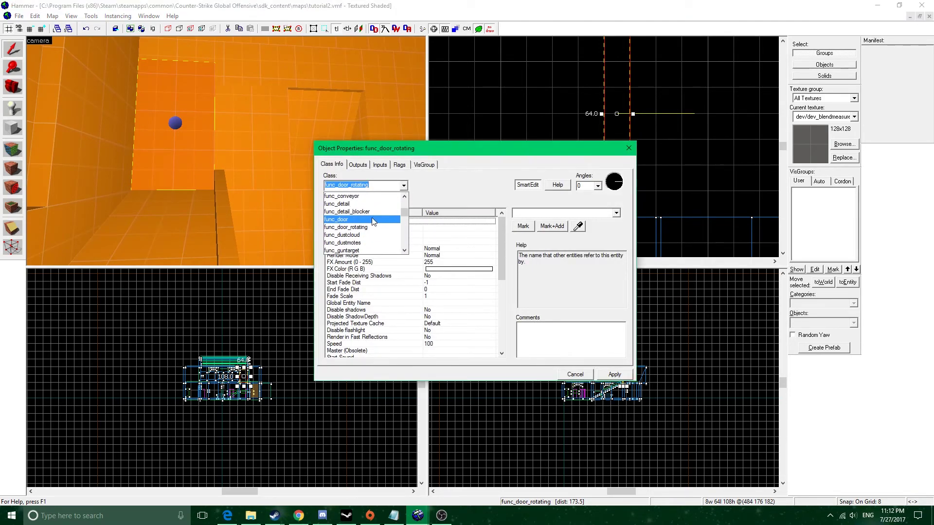
{"action": "left_click", "coordinate": [372, 222]}
{"action": "left_click", "coordinate": [615, 375]}
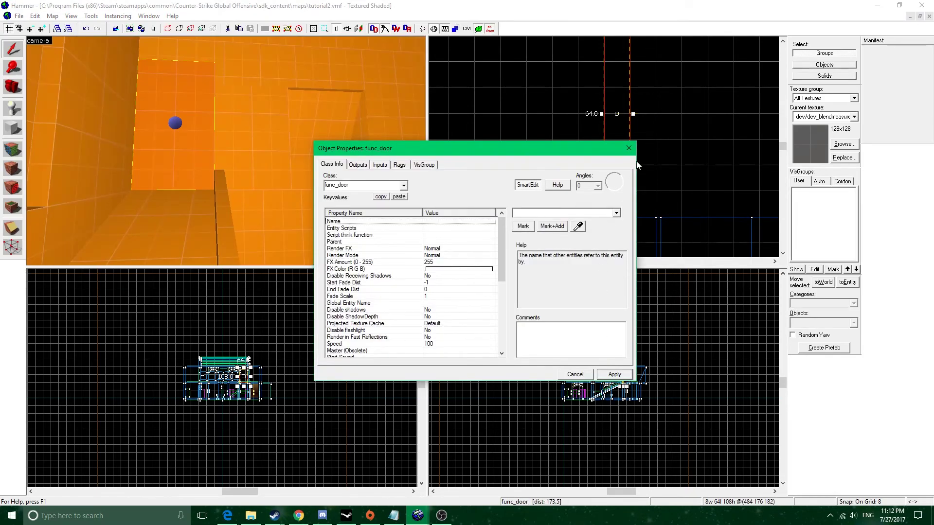
{"action": "left_click", "coordinate": [628, 148]}
{"action": "left_click", "coordinate": [193, 123]}
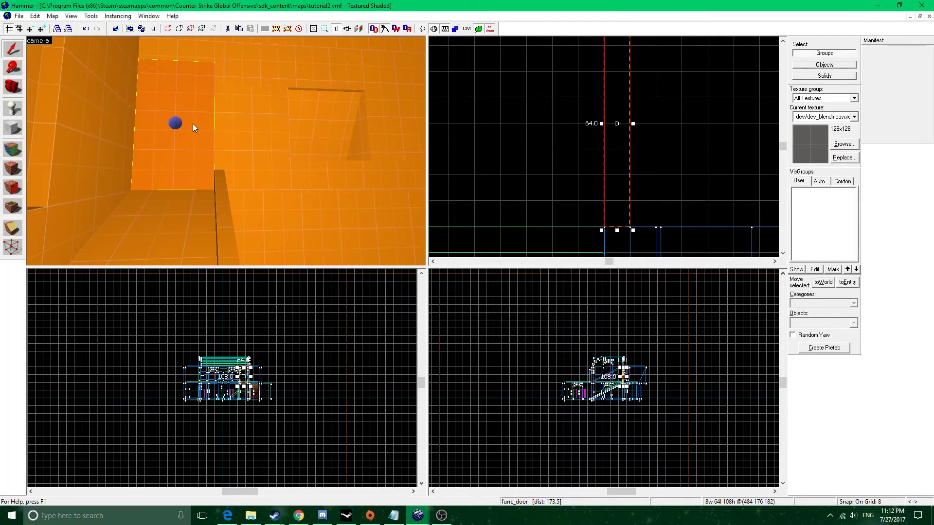
- Set the func_door's Move Direction to 0 270 0 in its object properties and apply it
{"action": "key", "text": "alt+Return"}
{"action": "scroll", "coordinate": [443, 325], "scroll_direction": "down", "scroll_amount": 5}
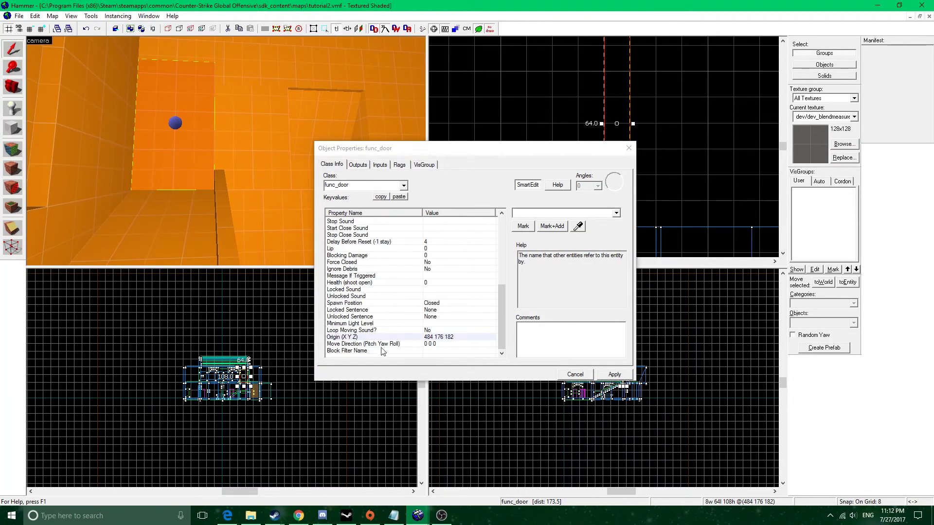
{"action": "left_click", "coordinate": [362, 344]}
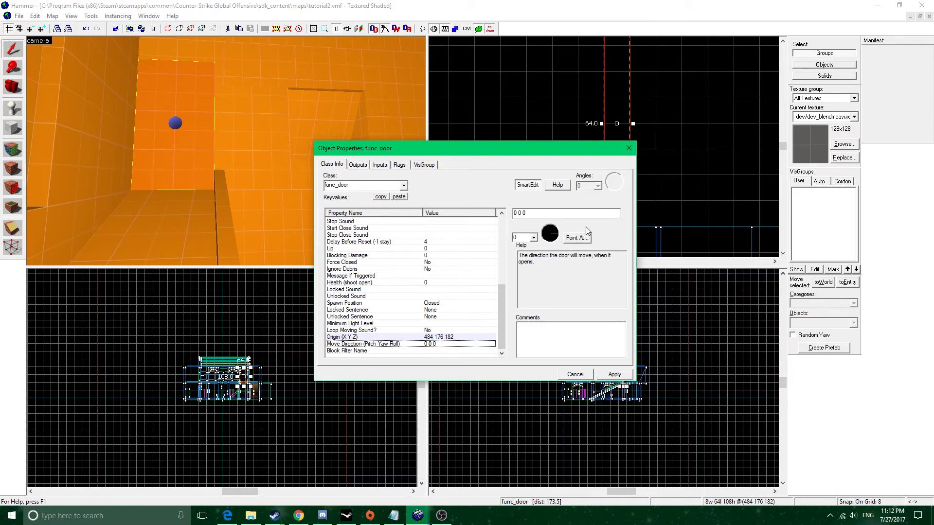
{"action": "left_click", "coordinate": [672, 130]}
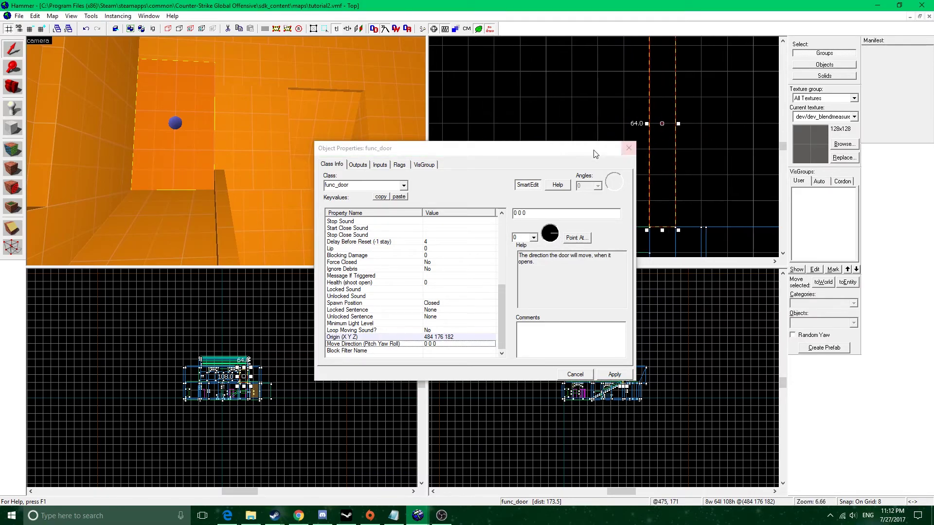
{"action": "left_click_drag", "start_coordinate": [582, 151], "coordinate": [384, 144]}
{"action": "scroll", "coordinate": [675, 141], "scroll_direction": "down", "scroll_amount": 5}
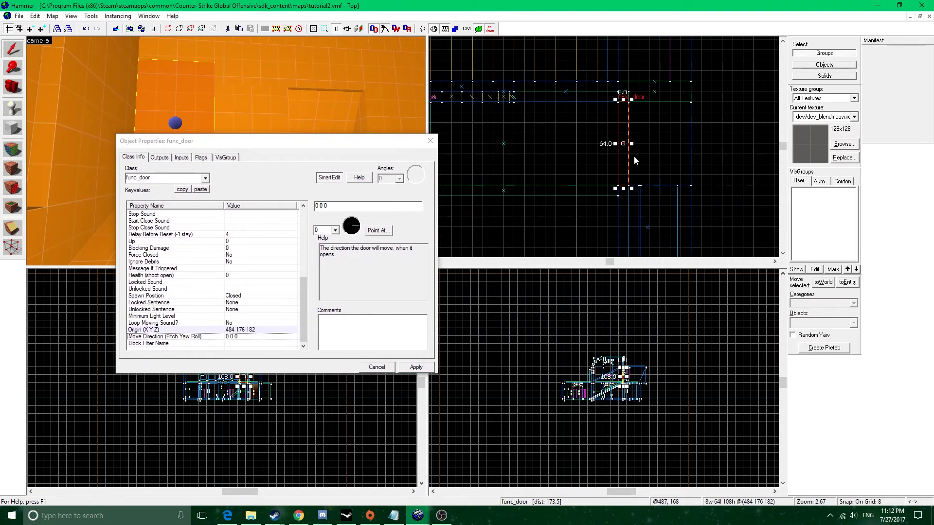
{"action": "scroll", "coordinate": [624, 150], "scroll_direction": "down", "scroll_amount": 2}
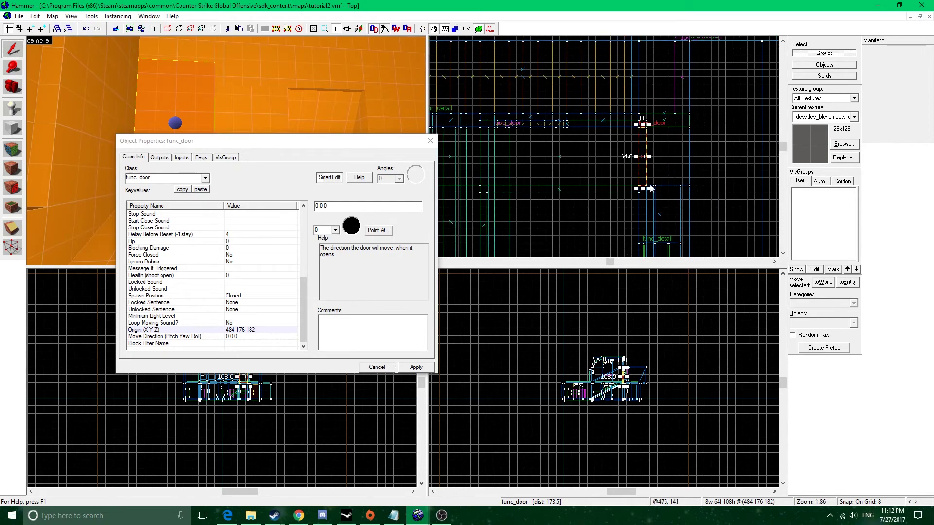
{"action": "left_click", "coordinate": [354, 226]}
{"action": "type", "text": "70"}
{"action": "left_click", "coordinate": [417, 367]}
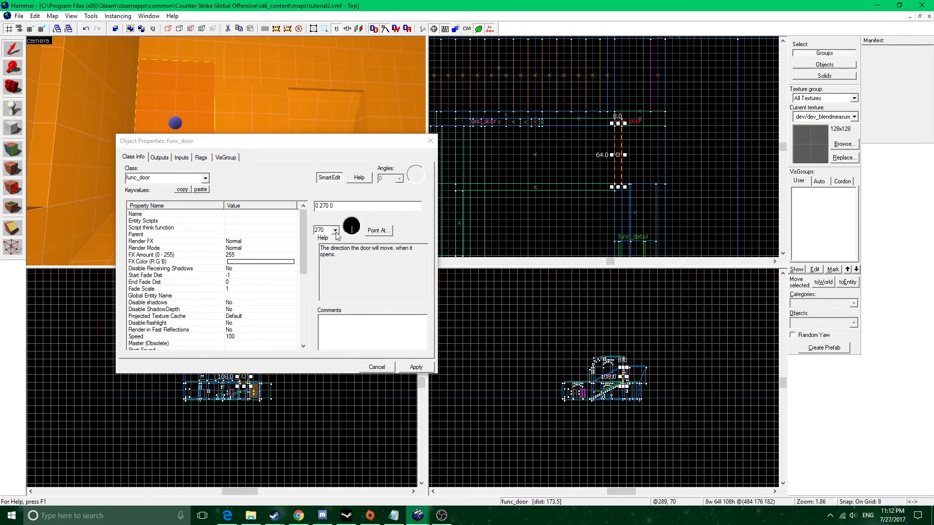
- Check the door in the side view and look at the Up and Down presets for its move direction
{"action": "scroll", "coordinate": [614, 366], "scroll_direction": "up", "scroll_amount": 5}
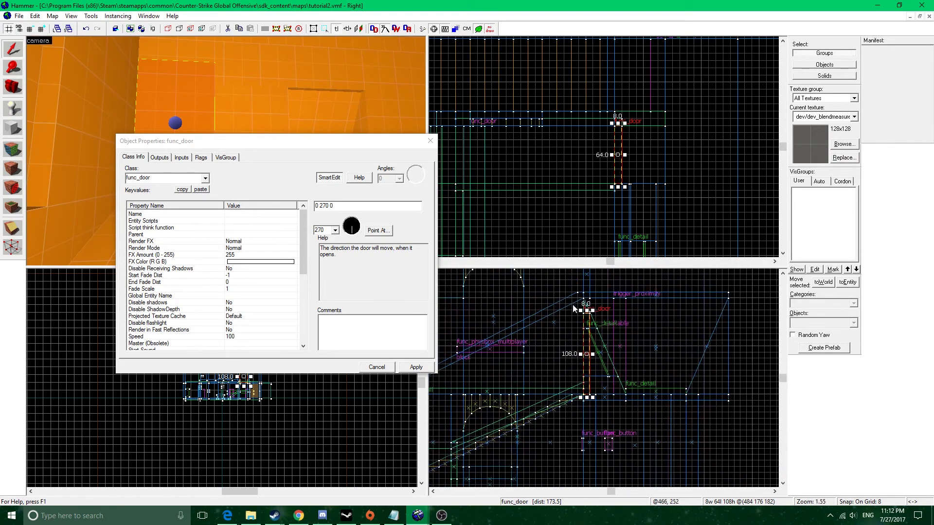
{"action": "scroll", "coordinate": [671, 355], "scroll_direction": "down", "scroll_amount": 4}
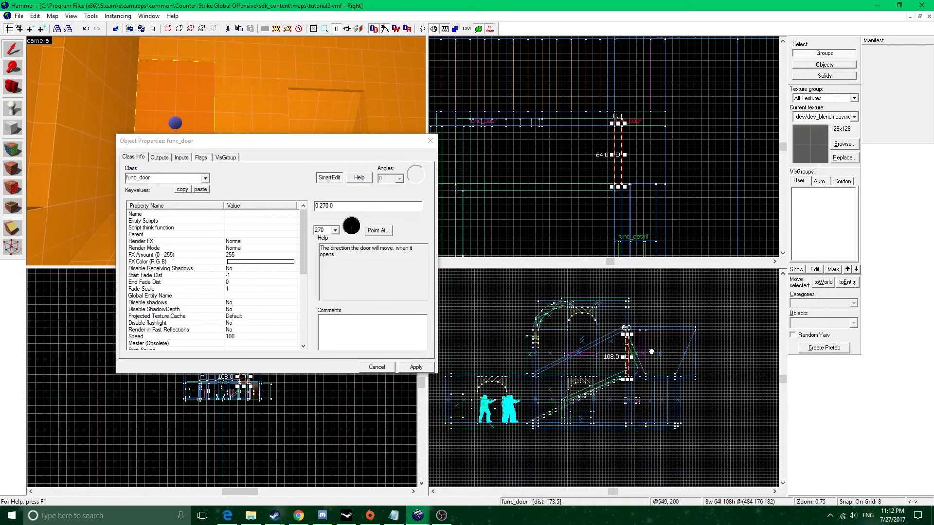
{"action": "left_click", "coordinate": [335, 231]}
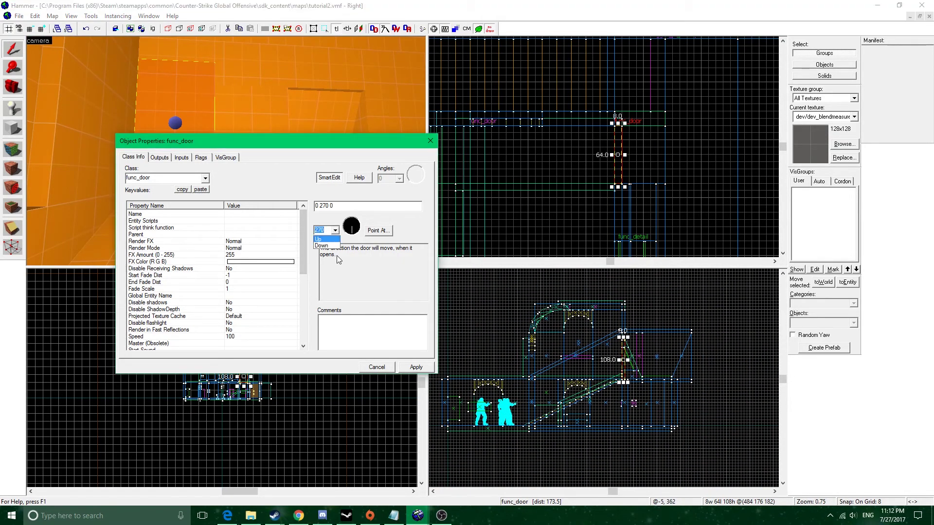
{"action": "left_click", "coordinate": [339, 231]}
- Try -1 as the door's Delay Before Reset and replace it with 2
{"action": "scroll", "coordinate": [241, 300], "scroll_direction": "down", "scroll_amount": 7}
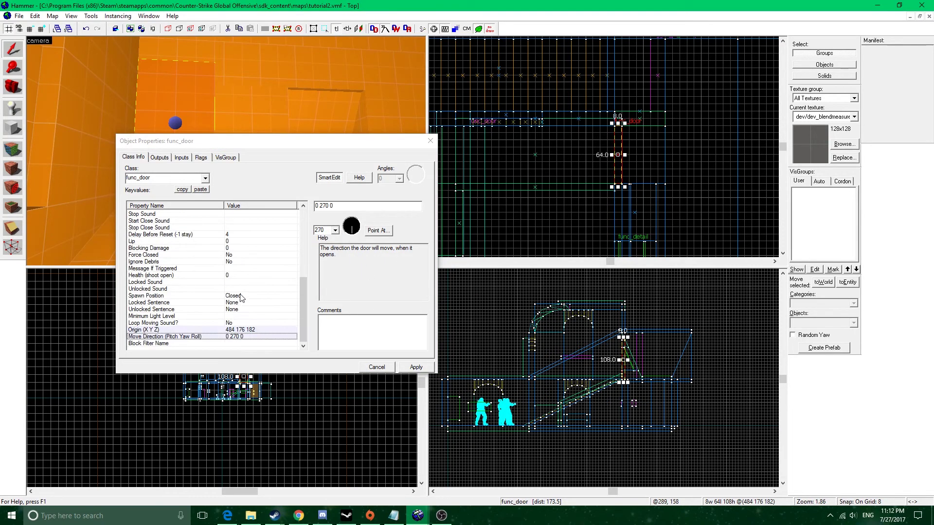
{"action": "left_click", "coordinate": [234, 234]}
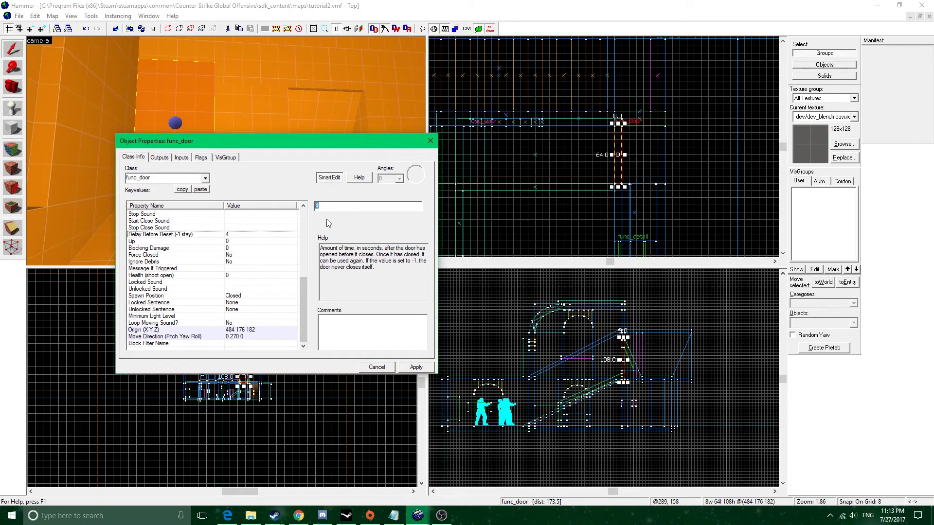
{"action": "type", "text": "-1"}
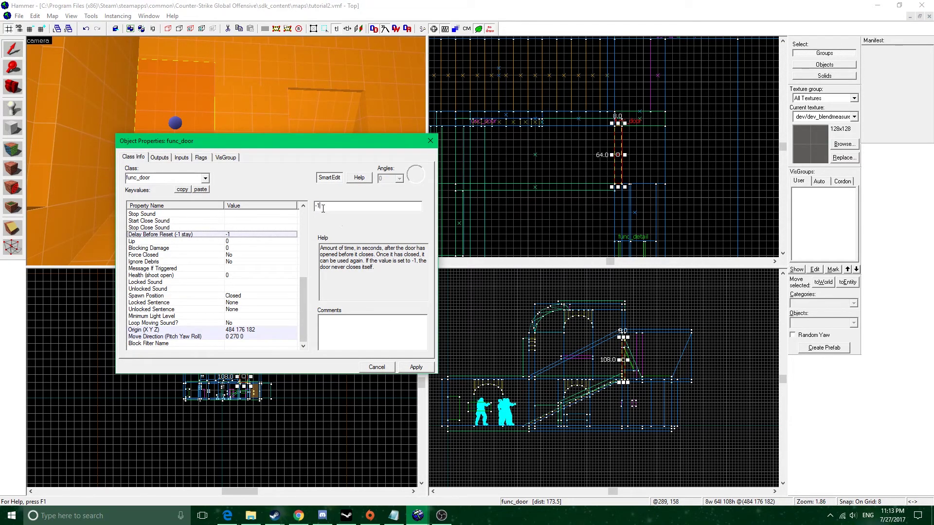
{"action": "left_click_drag", "start_coordinate": [333, 206], "coordinate": [251, 211]}
{"action": "type", "text": "2"}
- Look at the door's Block Filter Name, Unlocked Sound and Spawn Position properties
{"action": "scroll", "coordinate": [278, 297], "scroll_direction": "up", "scroll_amount": 2}
{"action": "scroll", "coordinate": [278, 298], "scroll_direction": "down", "scroll_amount": 2}
{"action": "left_click", "coordinate": [179, 344]}
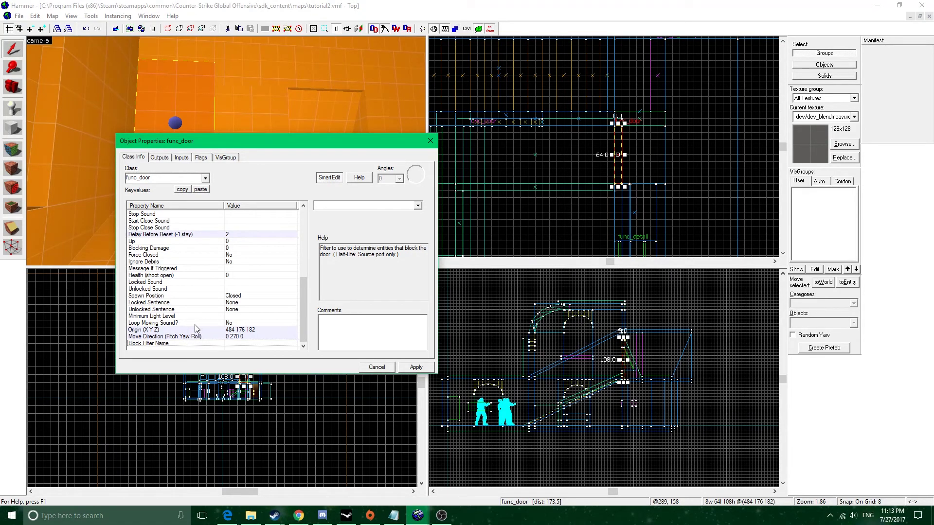
{"action": "left_click", "coordinate": [155, 290]}
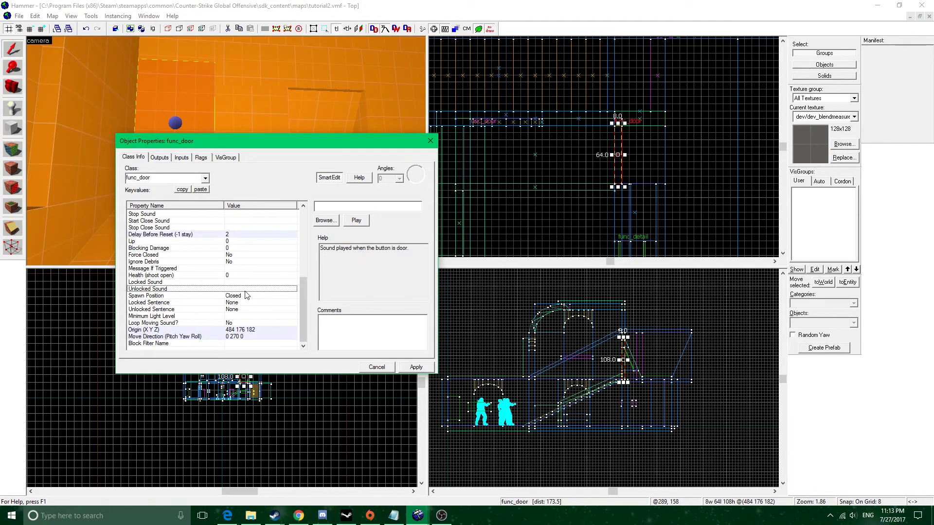
{"action": "left_click", "coordinate": [192, 295]}
{"action": "scroll", "coordinate": [181, 272], "scroll_direction": "up", "scroll_amount": 4}
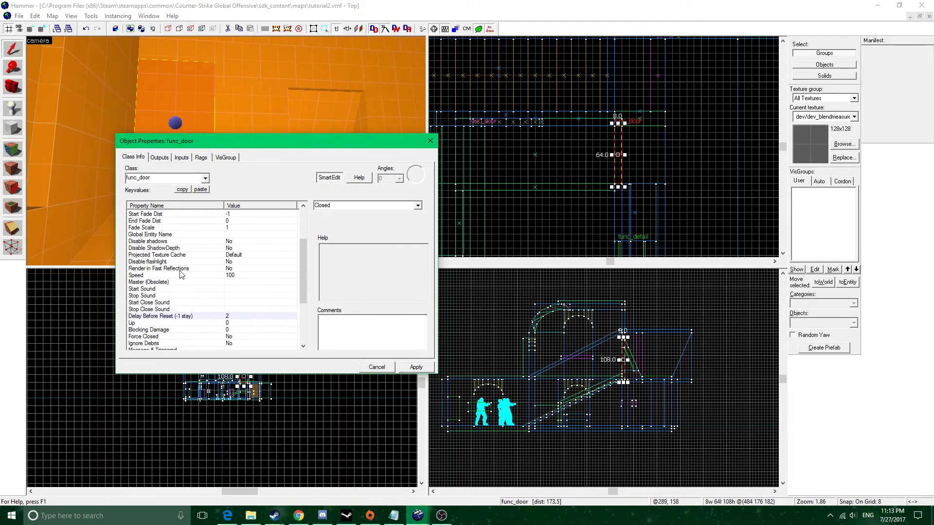
- Try the Door Silent, Starts locked and Touch Opens flags on the door, clearing each one again
{"action": "left_click", "coordinate": [206, 157]}
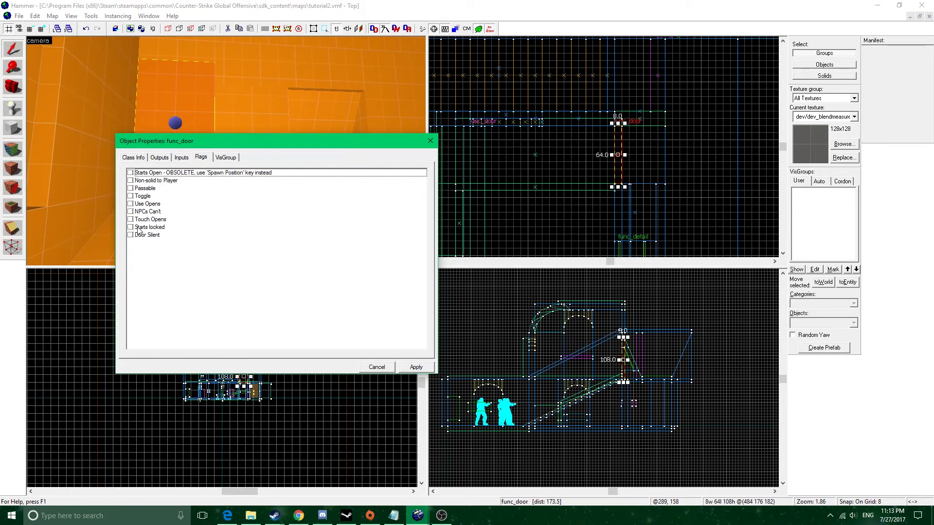
{"action": "left_click", "coordinate": [131, 235]}
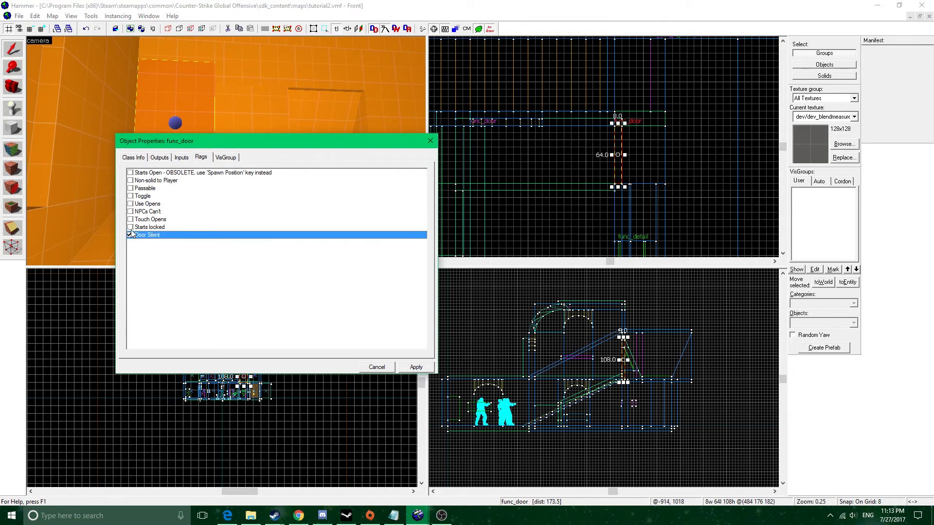
{"action": "left_click", "coordinate": [130, 227]}
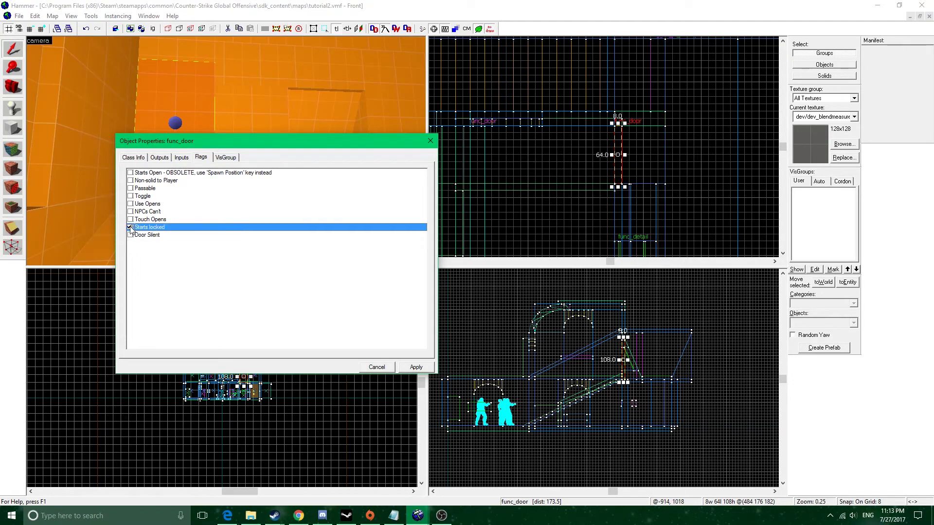
{"action": "left_click", "coordinate": [130, 219]}
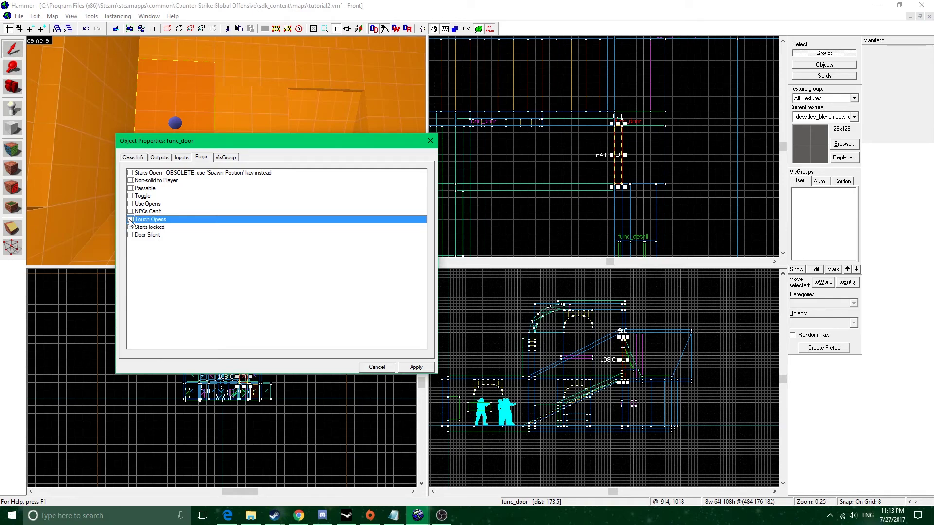
{"action": "left_click", "coordinate": [188, 116]}
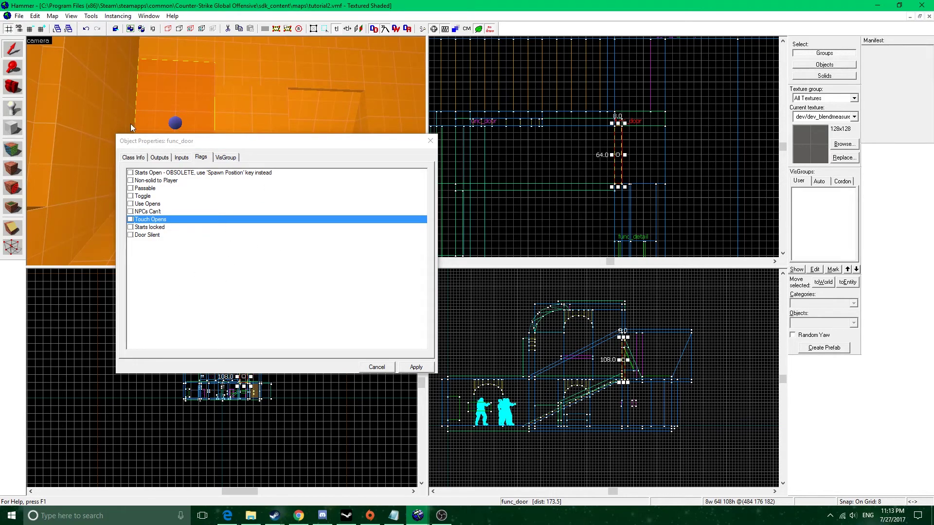
- Enable the door's Use Opens flag, leaving the Toggle, Passable and Non-solid to Player flags off
{"action": "left_click", "coordinate": [131, 204]}
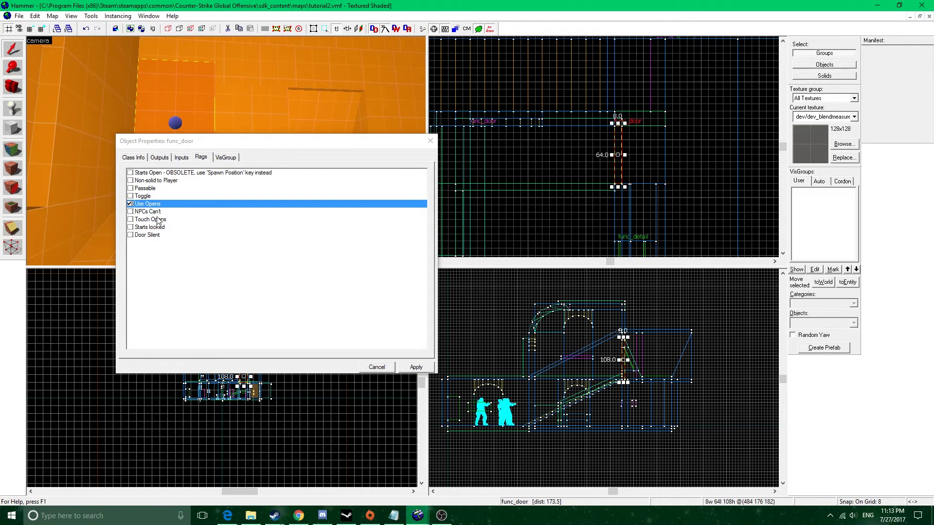
{"action": "left_click", "coordinate": [132, 197]}
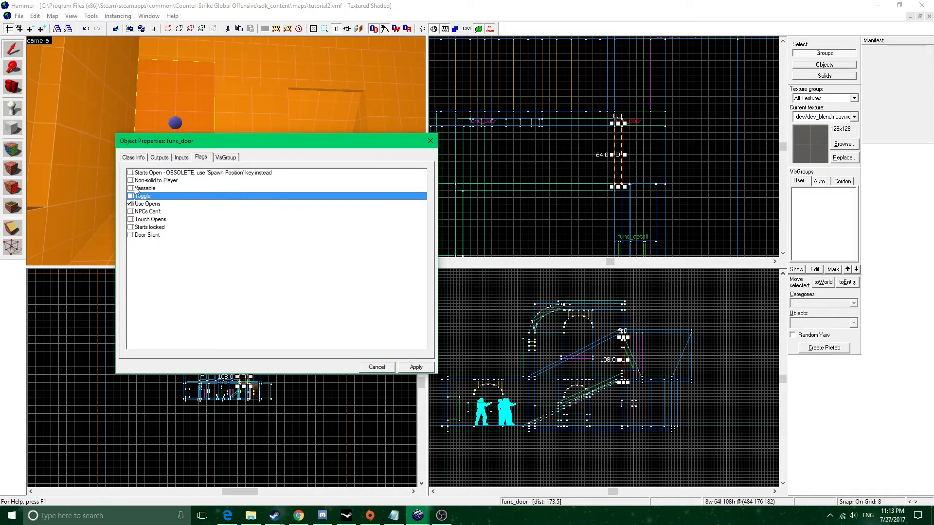
{"action": "left_click", "coordinate": [131, 181]}
{"action": "left_click", "coordinate": [130, 188]}
{"action": "left_click", "coordinate": [130, 180]}
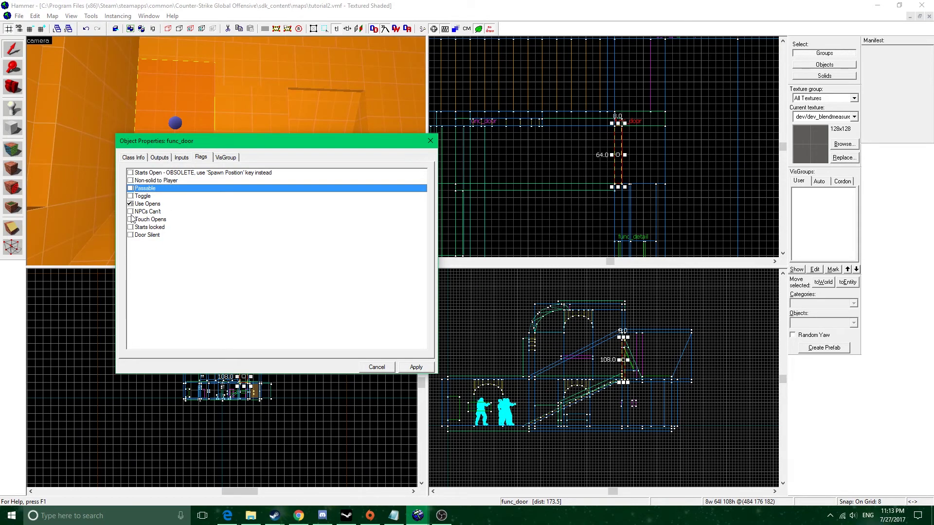
- Return to the door's class properties and open its Speed value to read the description
{"action": "left_click", "coordinate": [133, 157]}
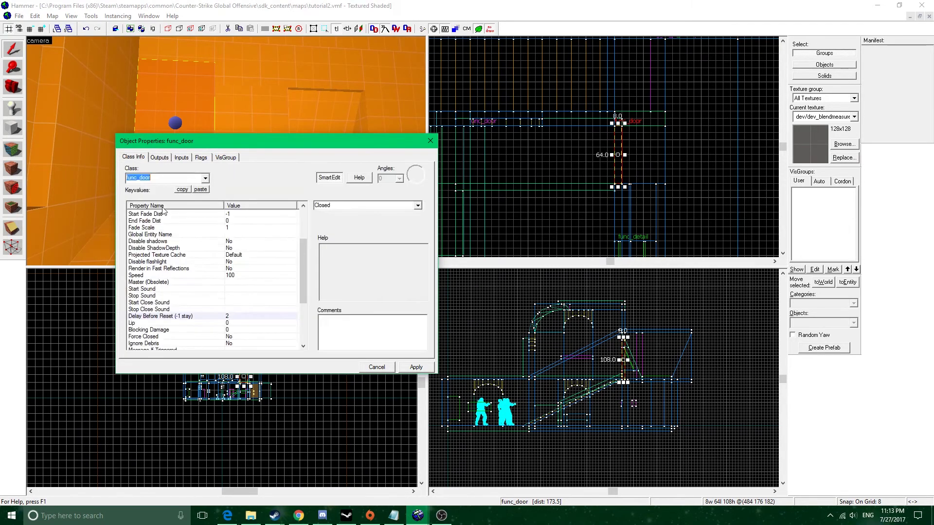
{"action": "scroll", "coordinate": [193, 251], "scroll_direction": "up", "scroll_amount": 3}
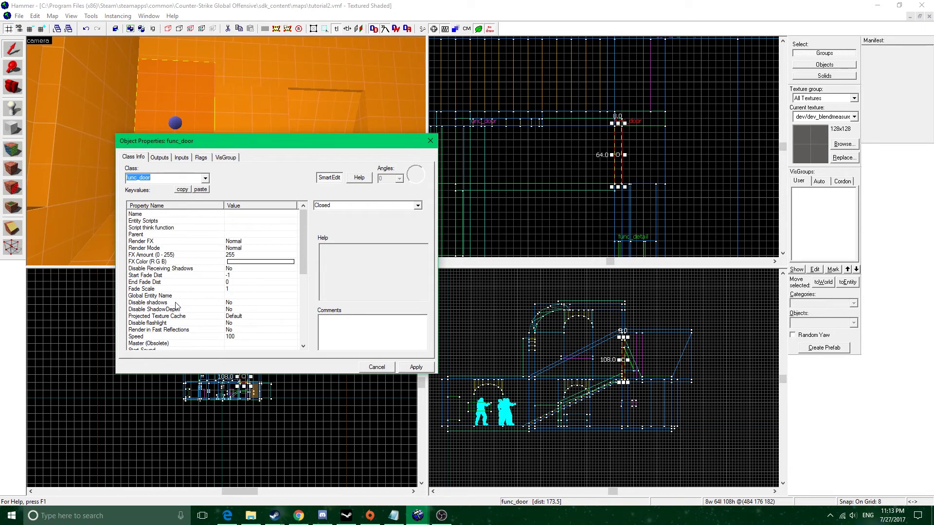
{"action": "scroll", "coordinate": [176, 311], "scroll_direction": "down", "scroll_amount": 2}
{"action": "left_click", "coordinate": [227, 296]}
{"action": "double_click", "coordinate": [337, 210]}
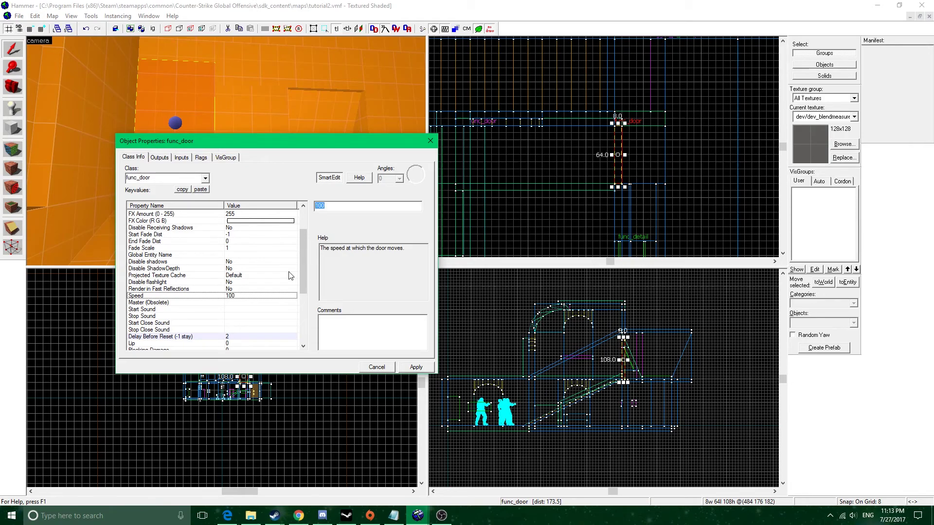
- Review the door's full list of keyvalues, from Name to Block Filter Name
{"action": "scroll", "coordinate": [272, 291], "scroll_direction": "down", "scroll_amount": 4}
{"action": "scroll", "coordinate": [276, 290], "scroll_direction": "up", "scroll_amount": 3}
{"action": "scroll", "coordinate": [276, 292], "scroll_direction": "down", "scroll_amount": 4}
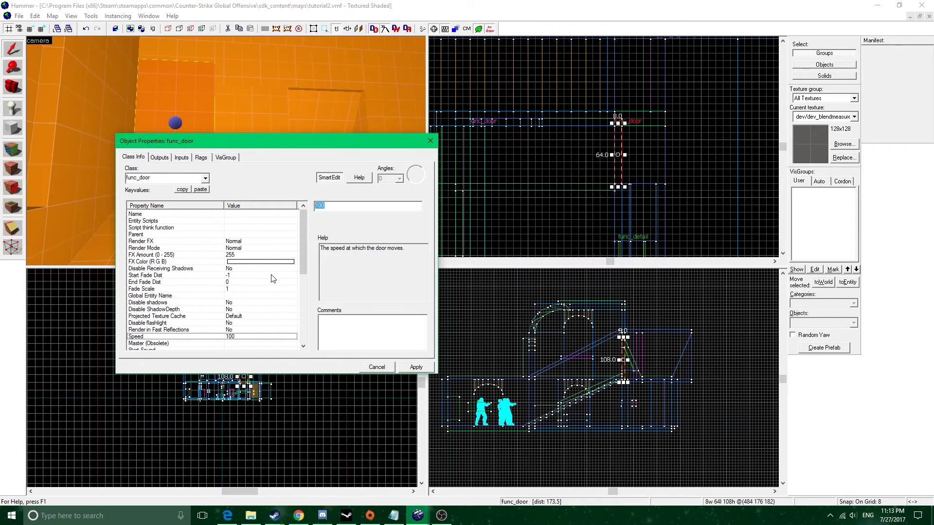
{"action": "scroll", "coordinate": [245, 297], "scroll_direction": "up", "scroll_amount": 4}
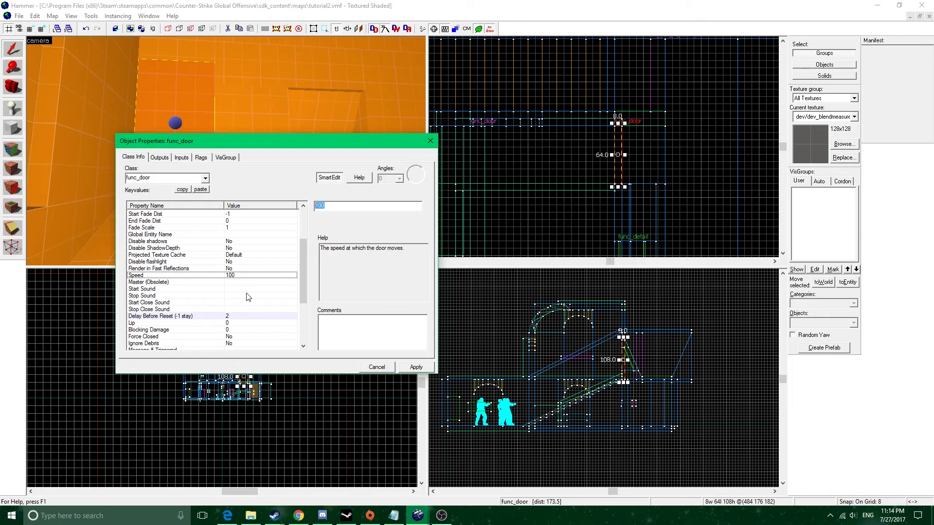
{"action": "scroll", "coordinate": [249, 295], "scroll_direction": "down", "scroll_amount": 4}
{"action": "scroll", "coordinate": [250, 294], "scroll_direction": "up", "scroll_amount": 4}
{"action": "scroll", "coordinate": [254, 299], "scroll_direction": "down", "scroll_amount": 4}
{"action": "scroll", "coordinate": [254, 301], "scroll_direction": "up", "scroll_amount": 4}
{"action": "scroll", "coordinate": [256, 304], "scroll_direction": "up", "scroll_amount": 1}
{"action": "scroll", "coordinate": [219, 298], "scroll_direction": "down", "scroll_amount": 4}
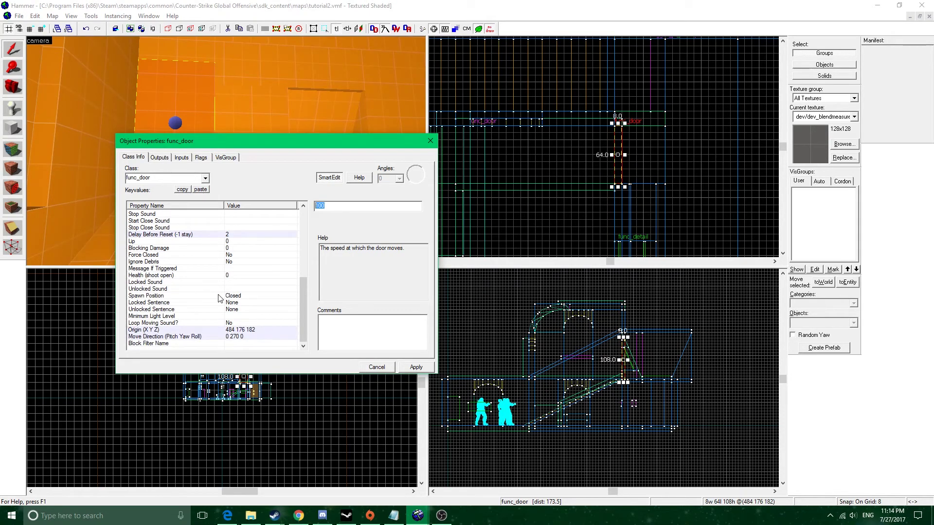
- Examine the door's Health and Blocking Damage properties and the options offered for Spawn Position
{"action": "left_click", "coordinate": [168, 276]}
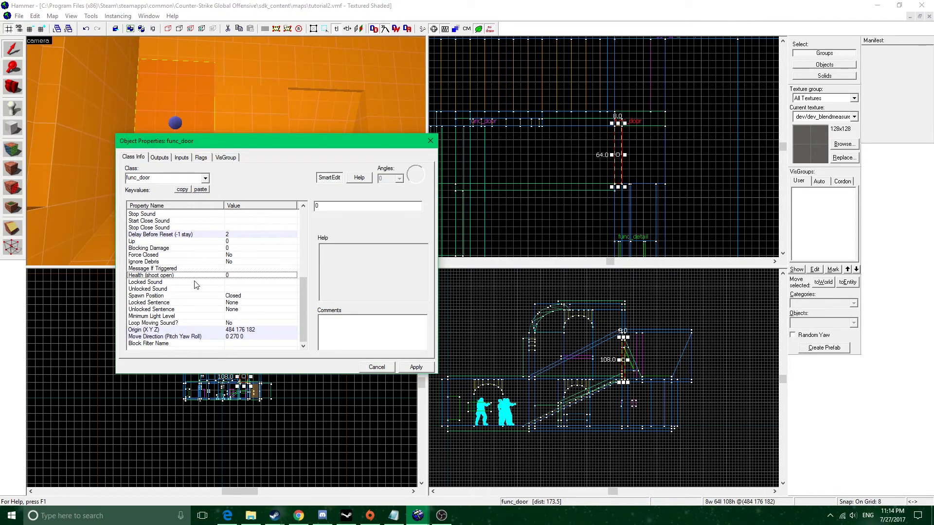
{"action": "left_click", "coordinate": [194, 249]}
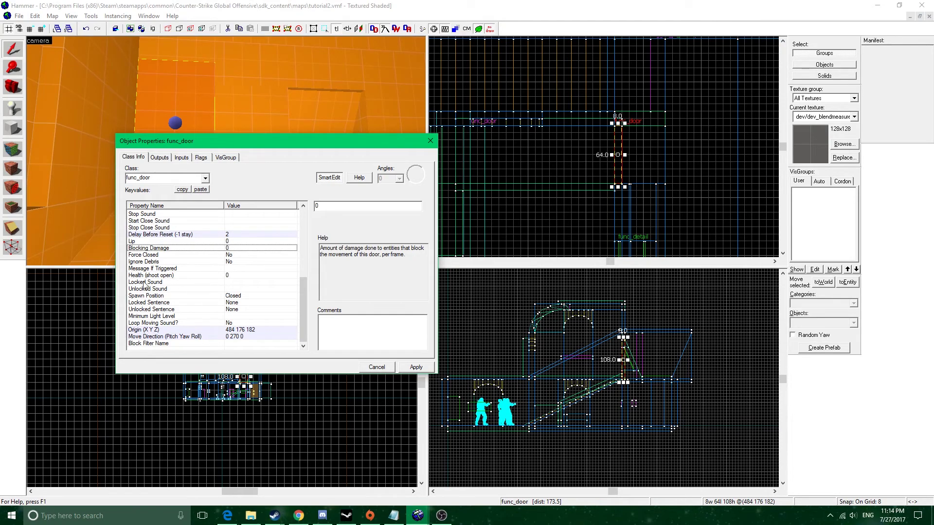
{"action": "left_click", "coordinate": [210, 296]}
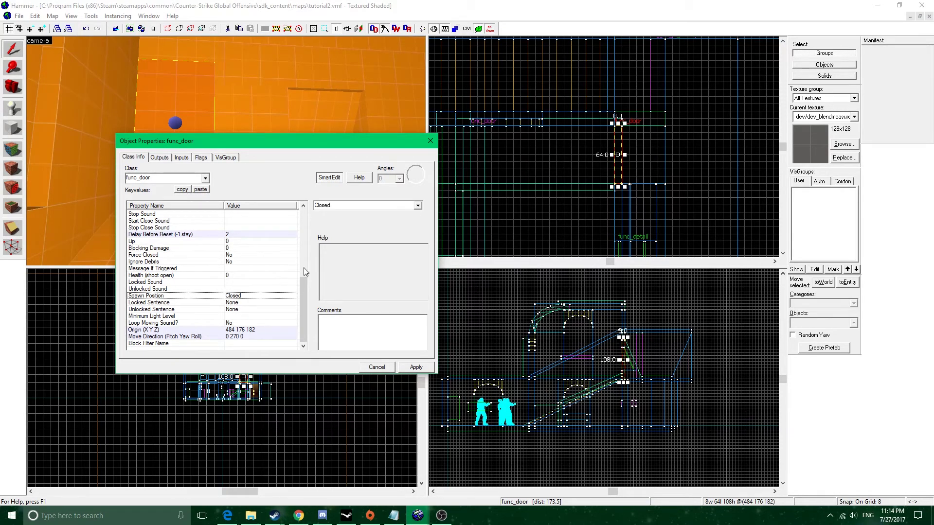
{"action": "left_click", "coordinate": [417, 206]}
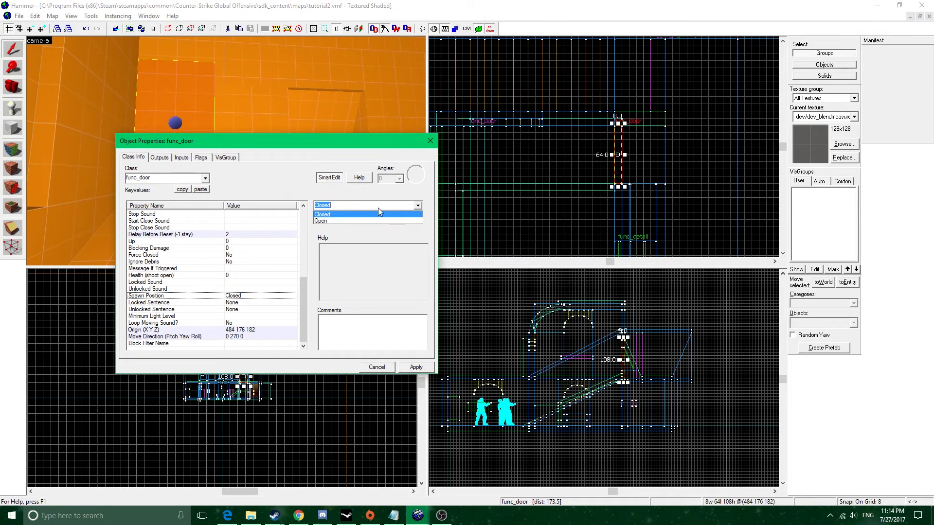
{"action": "left_click", "coordinate": [353, 191]}
- View the door's outputs and return to the start of its class property list
{"action": "left_click", "coordinate": [157, 160]}
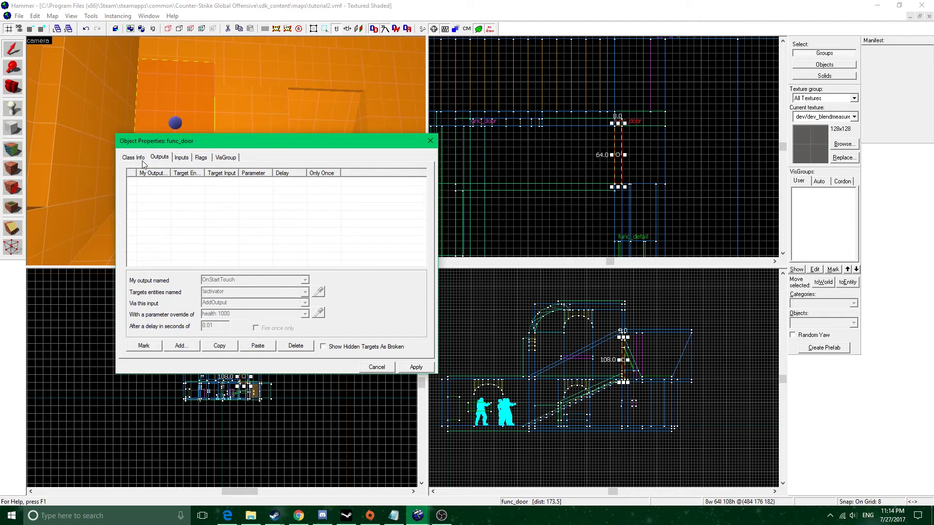
{"action": "left_click", "coordinate": [142, 159]}
{"action": "scroll", "coordinate": [248, 319], "scroll_direction": "up", "scroll_amount": 4}
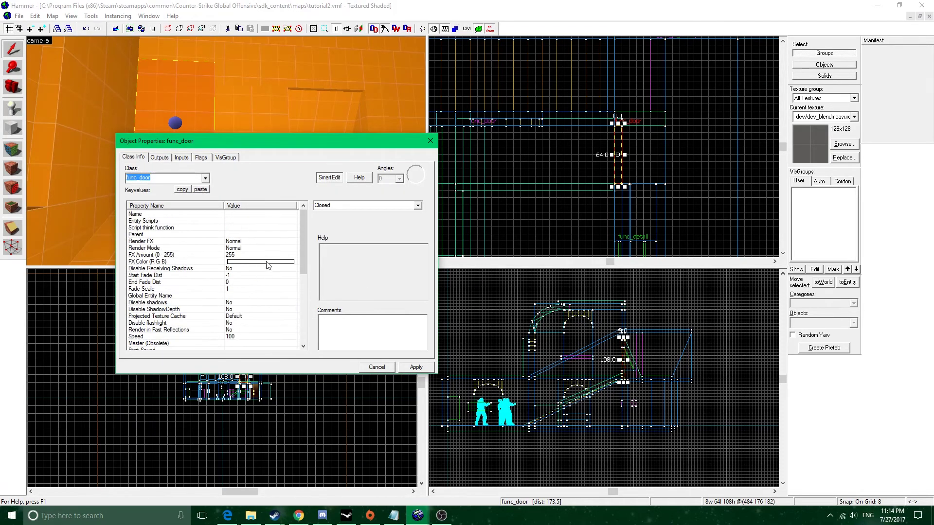
- Review the door's flags and class properties once more and close its properties
{"action": "left_click", "coordinate": [201, 157]}
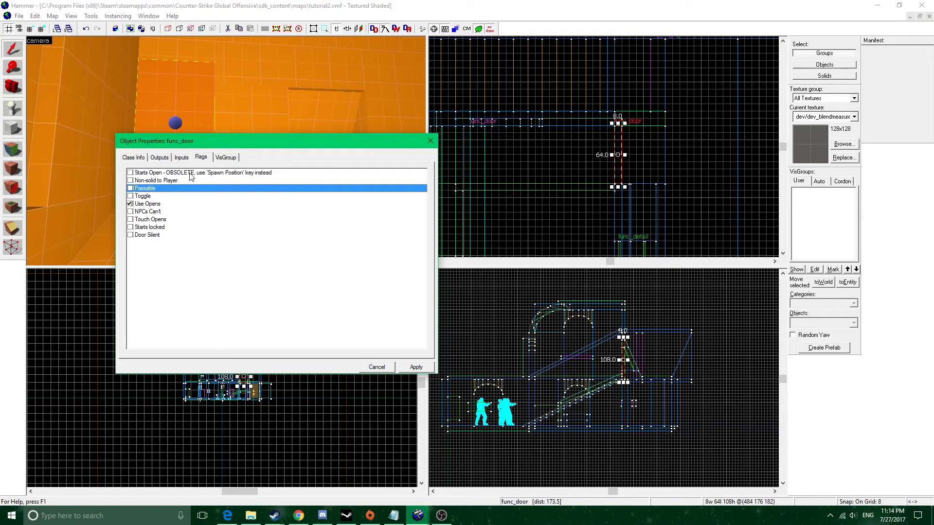
{"action": "left_click", "coordinate": [133, 157]}
{"action": "scroll", "coordinate": [160, 272], "scroll_direction": "up", "scroll_amount": 1}
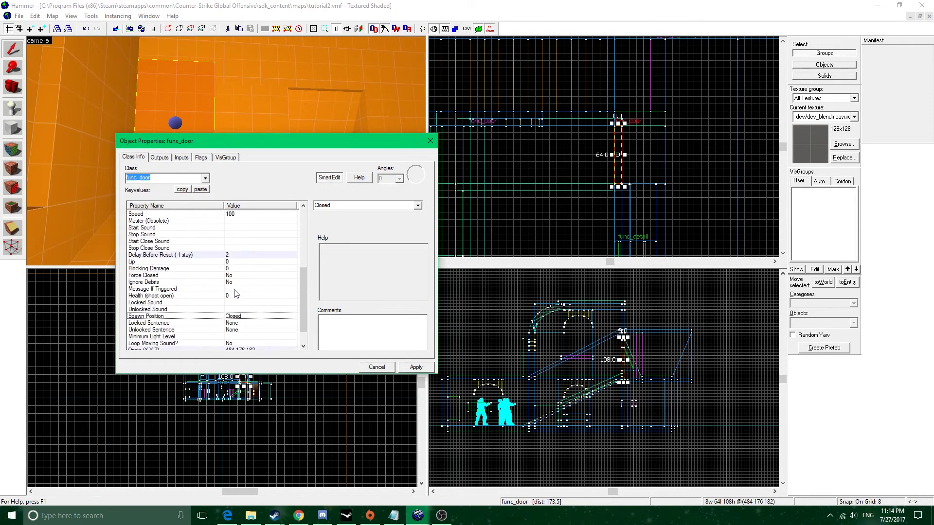
{"action": "left_click", "coordinate": [203, 178]}
{"action": "left_click", "coordinate": [256, 165]}
{"action": "left_click", "coordinate": [429, 145]}
- Select the func_detail block beneath the wall at the end of the sloped walkway and open its properties
{"action": "key", "text": "z"}
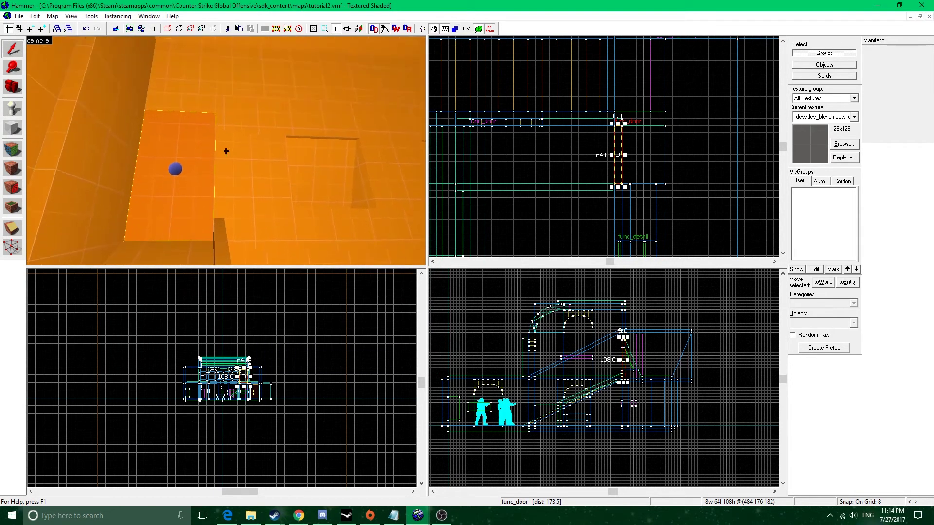
{"action": "key", "text": "w"}
{"action": "key", "text": "s"}
{"action": "key", "text": "z"}
{"action": "key", "text": "z"}
{"action": "key", "text": "s"}
{"action": "key", "text": "s"}
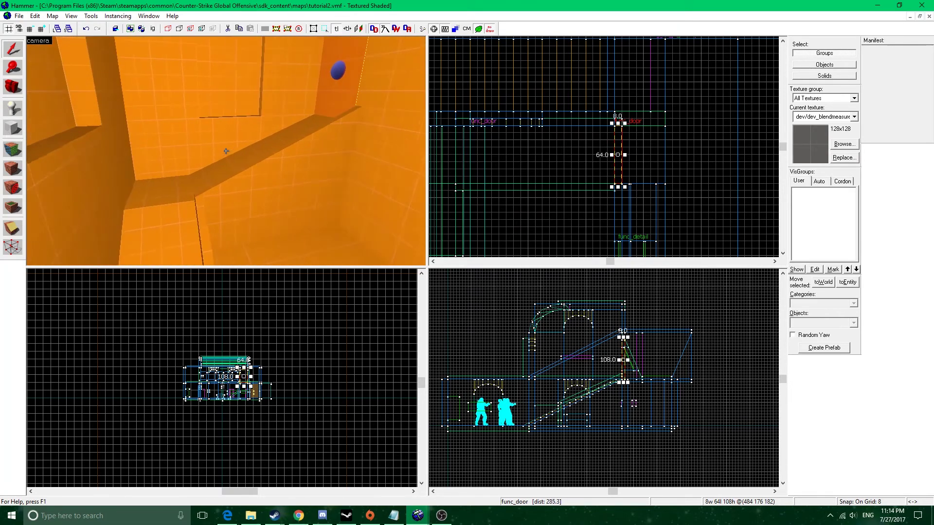
{"action": "key", "text": "z"}
{"action": "left_click", "coordinate": [203, 151]}
{"action": "key", "text": "alt+Return"}
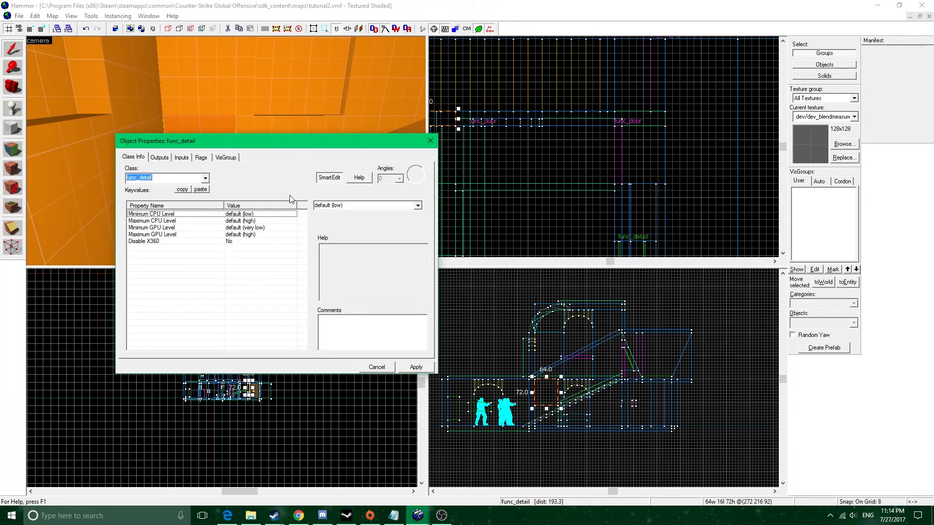
- Change the block's entity class to func_brush, apply it and close the properties
{"action": "type", "text": "bru"}
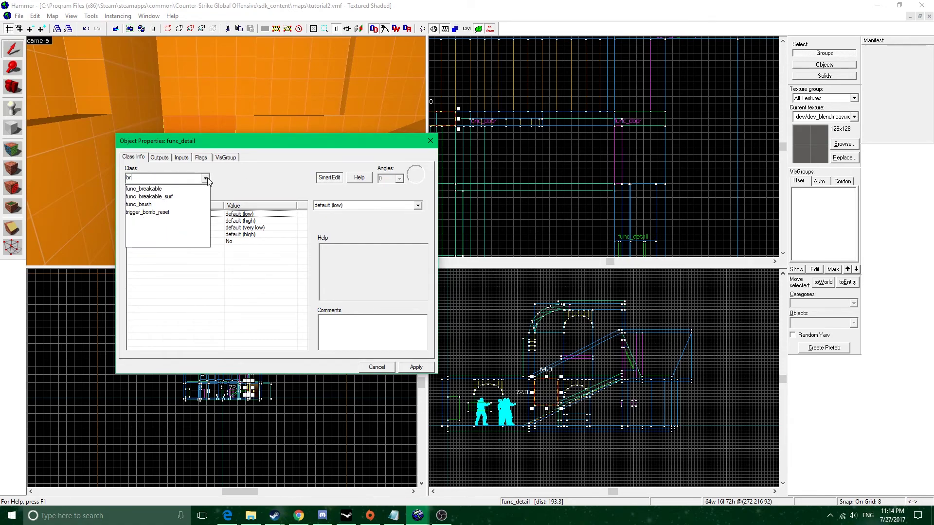
{"action": "left_click", "coordinate": [199, 189]}
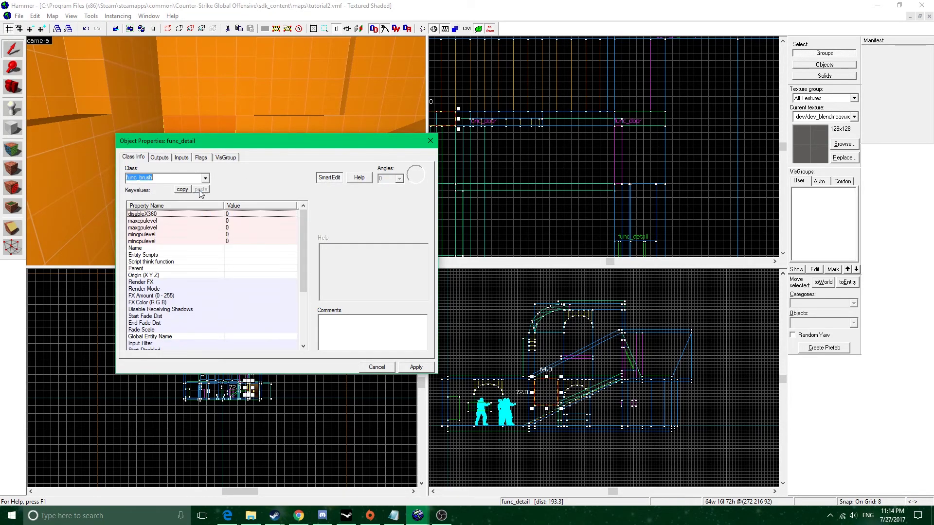
{"action": "left_click", "coordinate": [417, 364]}
{"action": "left_click", "coordinate": [428, 142]}
{"action": "key", "text": "z"}
{"action": "key", "text": "s"}
{"action": "key", "text": "z"}
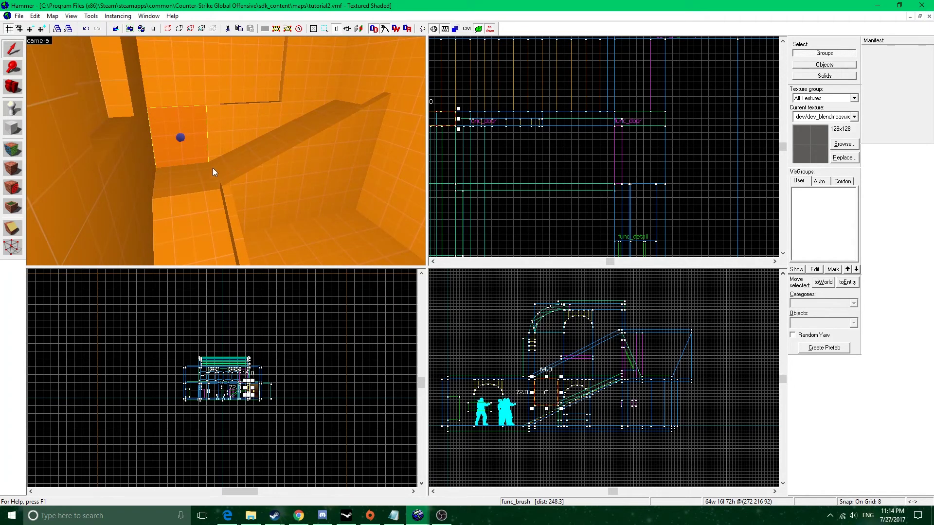
- Reopen the func_brush block's properties and review its flags and keyvalues
{"action": "double_click", "coordinate": [200, 148]}
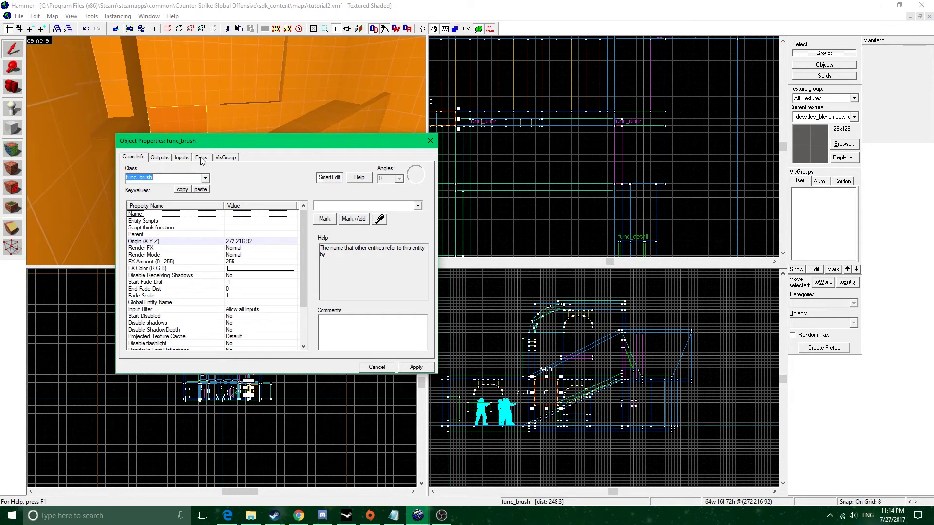
{"action": "left_click", "coordinate": [201, 160]}
{"action": "left_click", "coordinate": [133, 160]}
{"action": "scroll", "coordinate": [206, 276], "scroll_direction": "down", "scroll_amount": 1}
{"action": "scroll", "coordinate": [211, 221], "scroll_direction": "up", "scroll_amount": 1}
{"action": "left_click", "coordinate": [430, 141]}
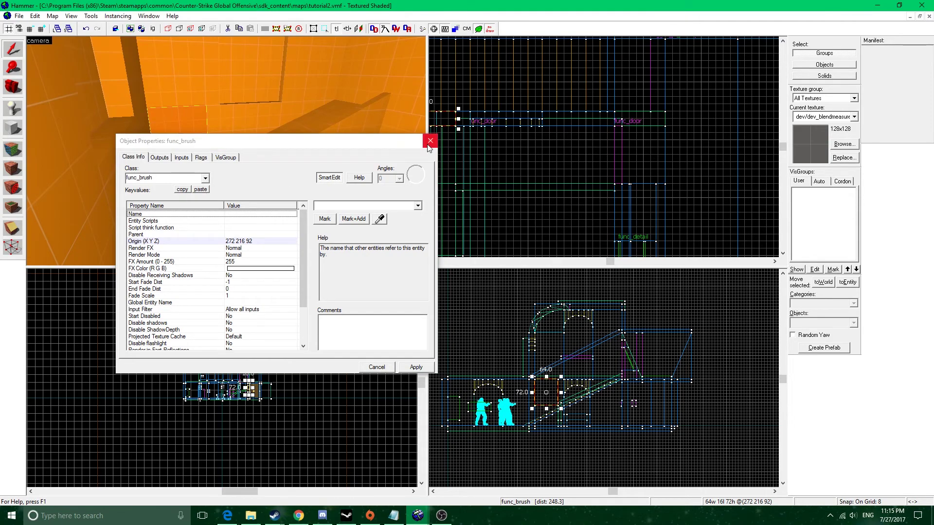
- Compare the func_door's properties with the func_brush's and read the description of Parent
{"action": "left_click", "coordinate": [365, 69]}
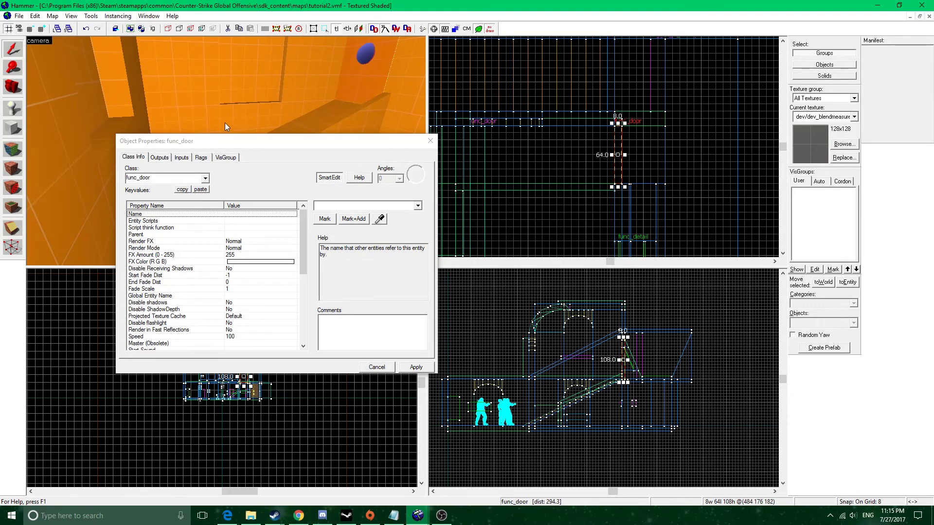
{"action": "left_click", "coordinate": [186, 124]}
{"action": "left_click", "coordinate": [142, 234]}
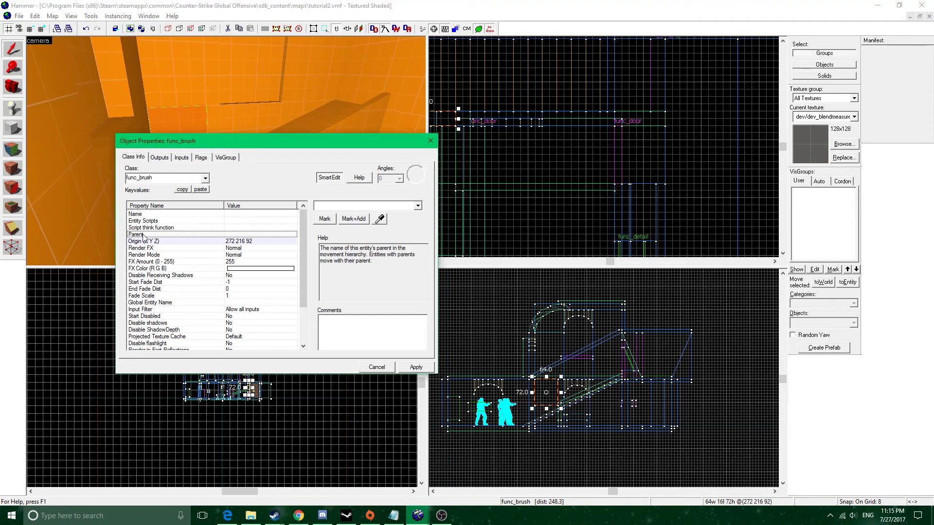
{"action": "left_click", "coordinate": [217, 131]}
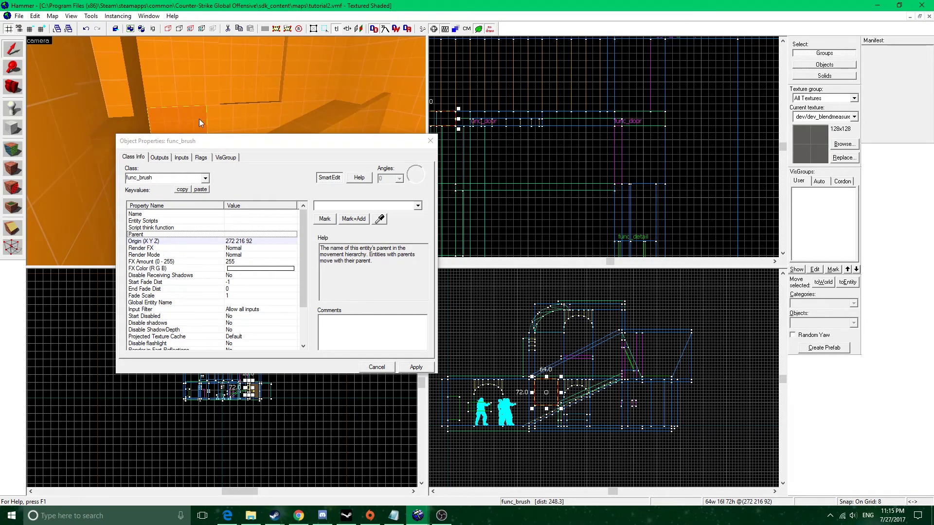
{"action": "left_click", "coordinate": [370, 68]}
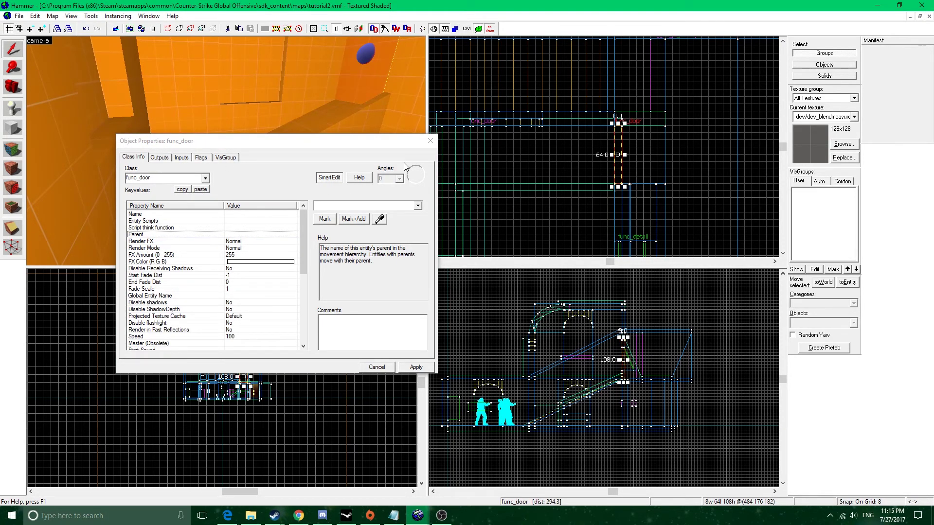
- Return to the func_brush block, examine its Name and Parent properties, and close the properties
{"action": "left_click", "coordinate": [174, 138]}
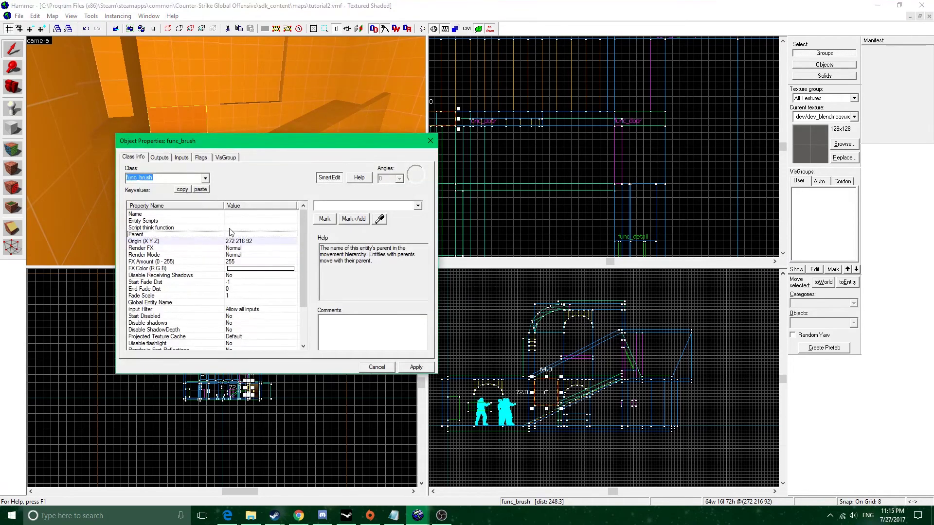
{"action": "left_click", "coordinate": [149, 214]}
{"action": "left_click", "coordinate": [156, 234]}
{"action": "left_click", "coordinate": [171, 90]}
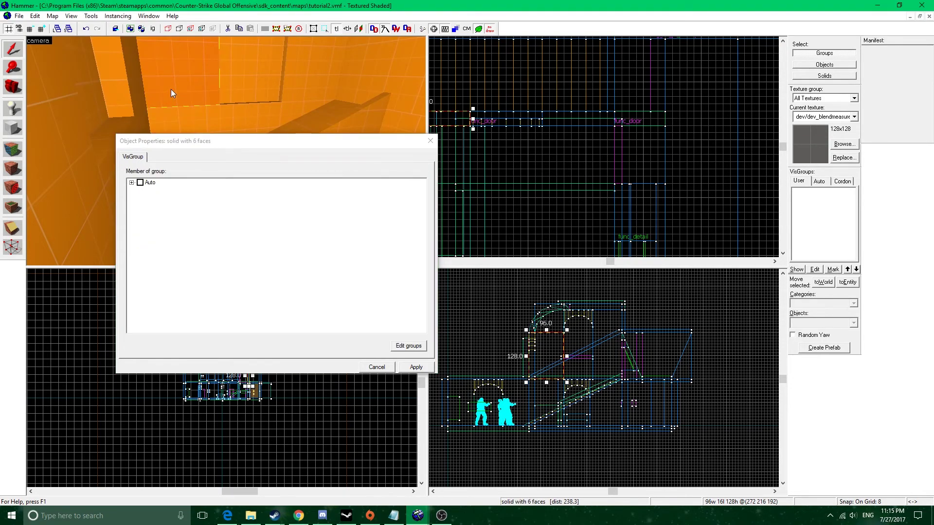
{"action": "left_click", "coordinate": [430, 143]}
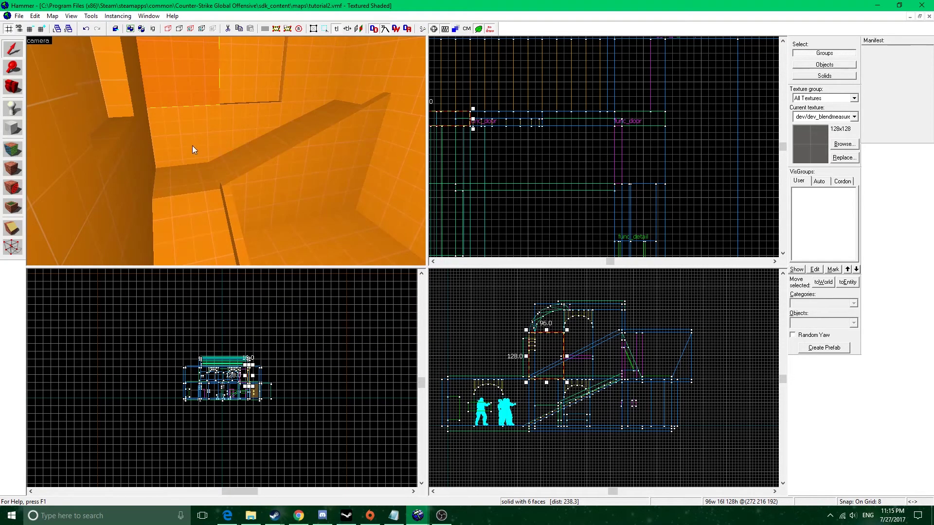
- Set the func_brush block's Solidity to Never Solid
{"action": "double_click", "coordinate": [191, 145]}
{"action": "scroll", "coordinate": [238, 251], "scroll_direction": "down", "scroll_amount": 3}
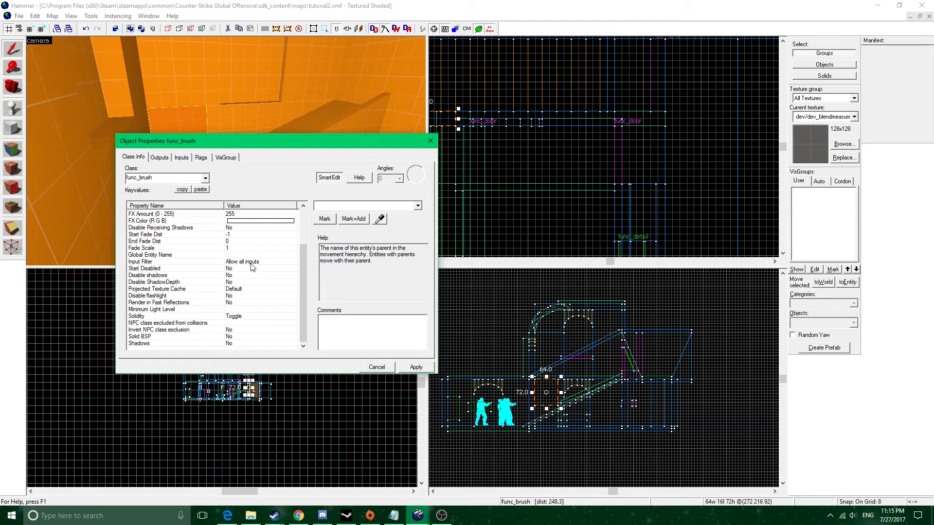
{"action": "left_click", "coordinate": [232, 317]}
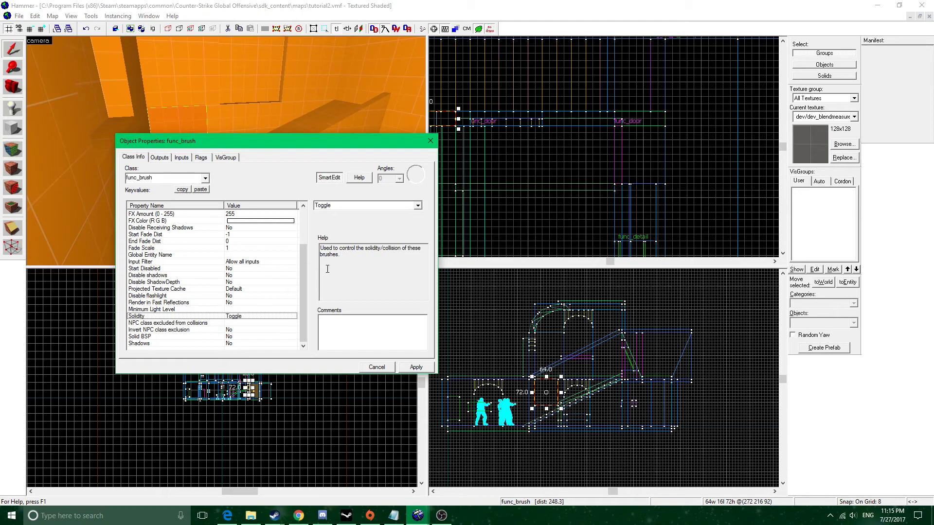
{"action": "left_click", "coordinate": [418, 205]}
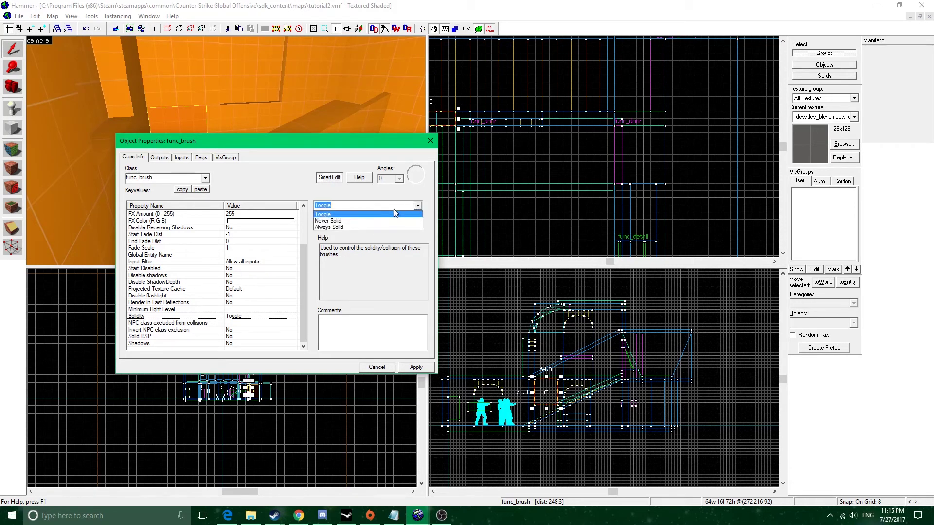
{"action": "left_click", "coordinate": [349, 222]}
{"action": "scroll", "coordinate": [263, 318], "scroll_direction": "up", "scroll_amount": 3}
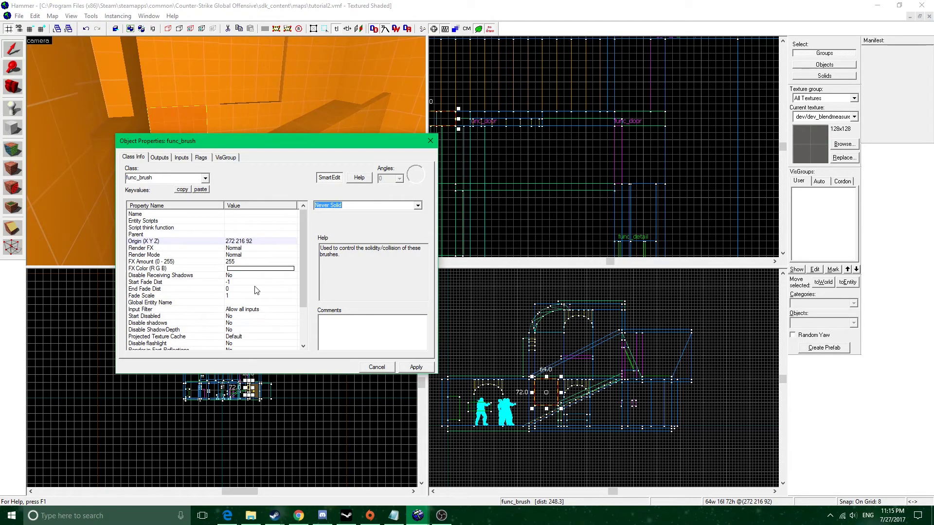
- Review the func_brush's flags, inputs and full keyvalue list, and close its properties
{"action": "left_click", "coordinate": [201, 157]}
{"action": "left_click", "coordinate": [182, 157]}
{"action": "left_click", "coordinate": [133, 157]}
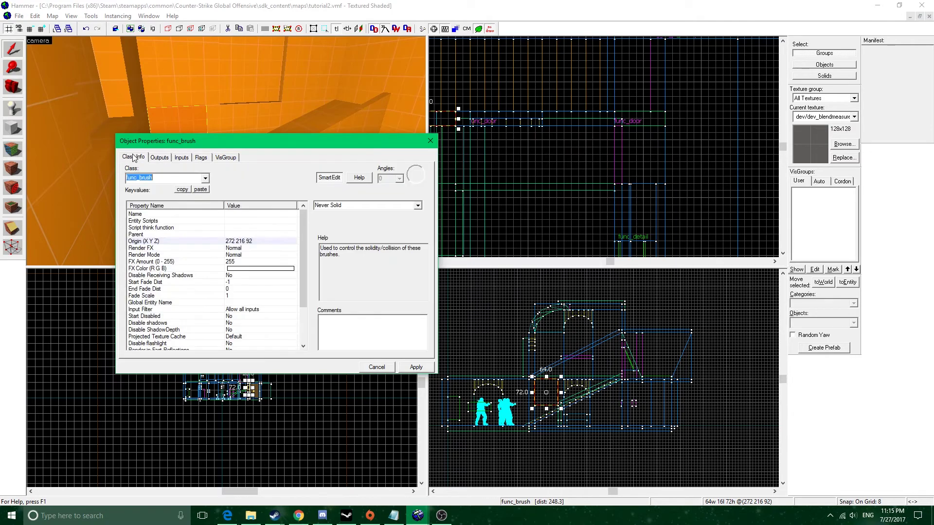
{"action": "scroll", "coordinate": [248, 262], "scroll_direction": "down", "scroll_amount": 2}
{"action": "scroll", "coordinate": [271, 292], "scroll_direction": "up", "scroll_amount": 2}
{"action": "scroll", "coordinate": [275, 294], "scroll_direction": "down", "scroll_amount": 2}
{"action": "scroll", "coordinate": [299, 287], "scroll_direction": "up", "scroll_amount": 2}
{"action": "left_click", "coordinate": [424, 146]}
- Check the entity classes of the two slanted window panes in the wall through their properties
{"action": "key", "text": "z"}
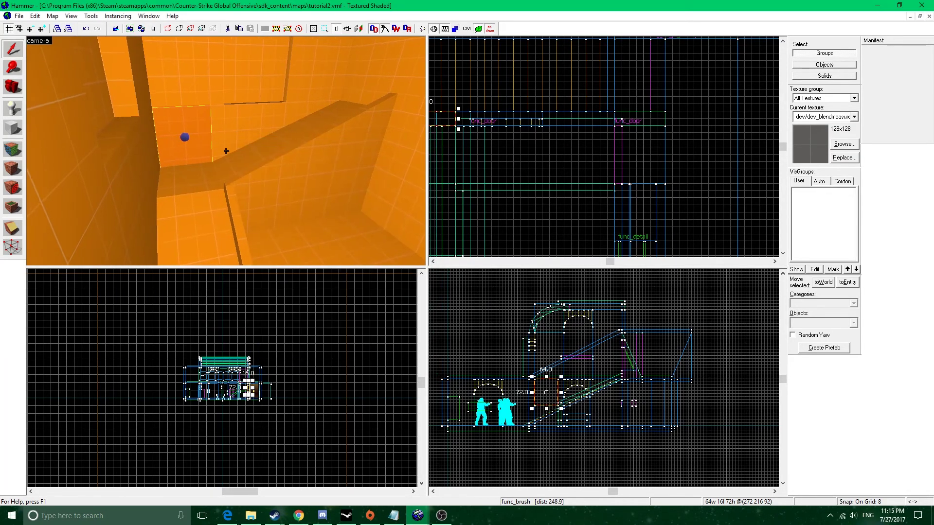
{"action": "key", "text": "w"}
{"action": "key", "text": "s"}
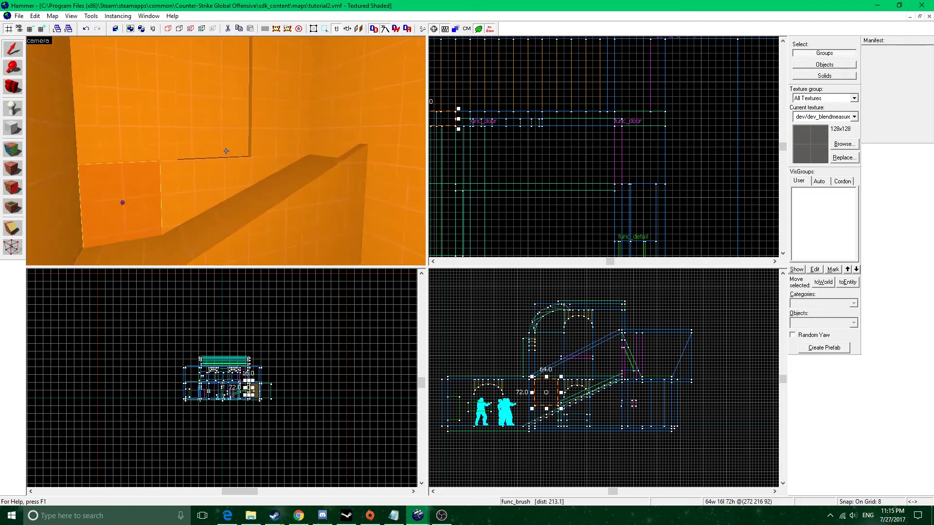
{"action": "key", "text": "z"}
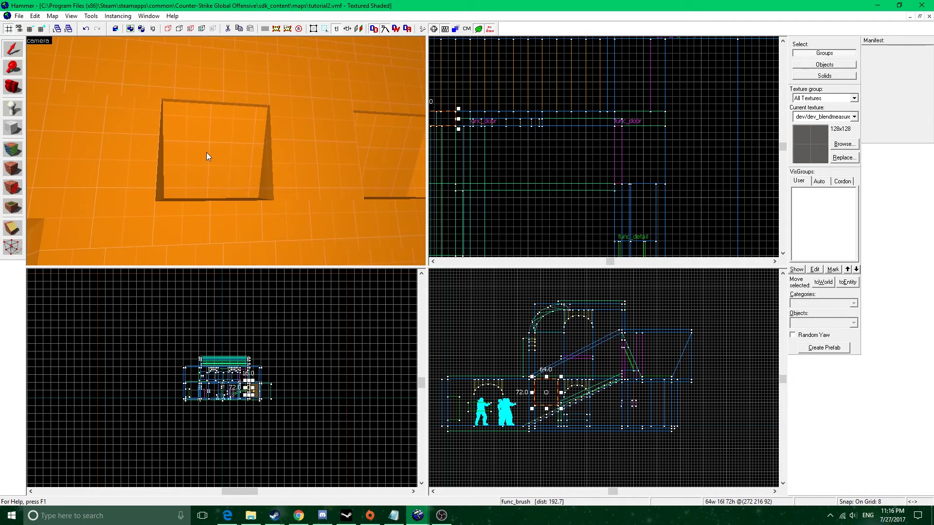
{"action": "double_click", "coordinate": [206, 153]}
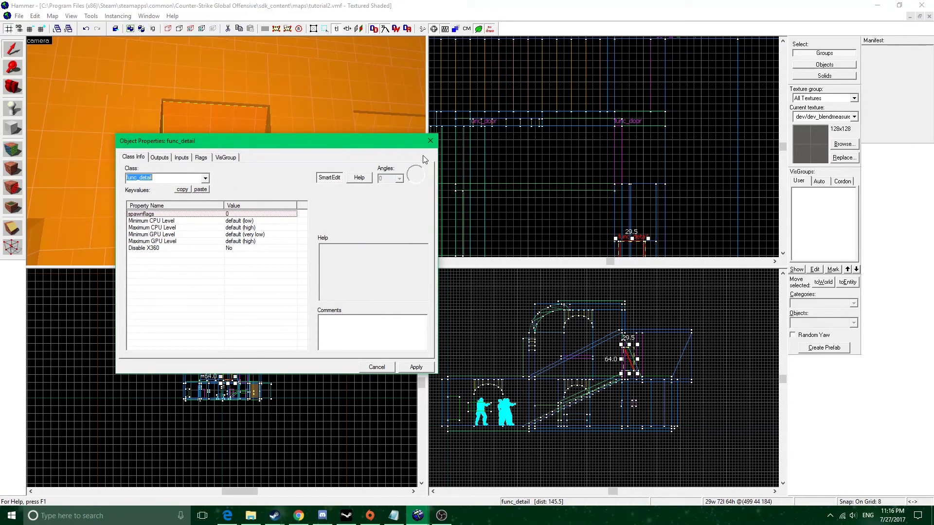
{"action": "left_click", "coordinate": [430, 142]}
{"action": "double_click", "coordinate": [365, 148]}
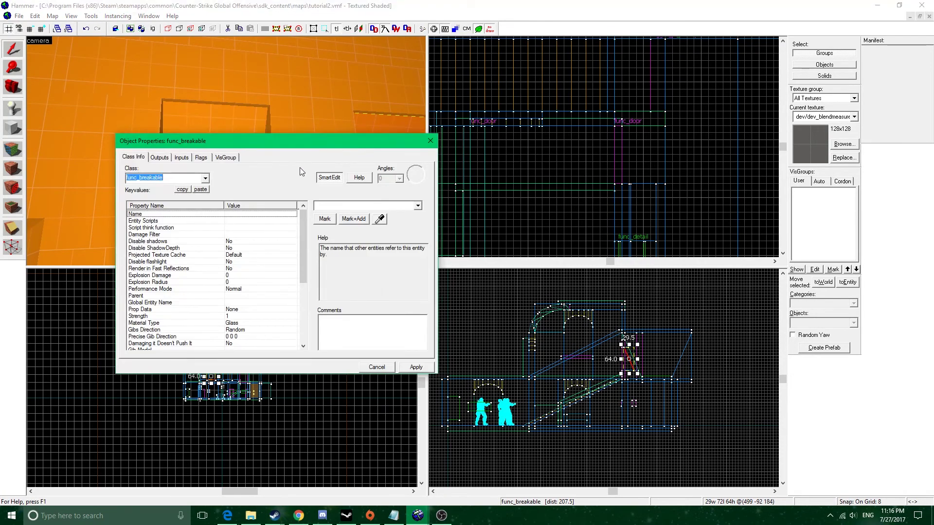
{"action": "left_click", "coordinate": [430, 141]}
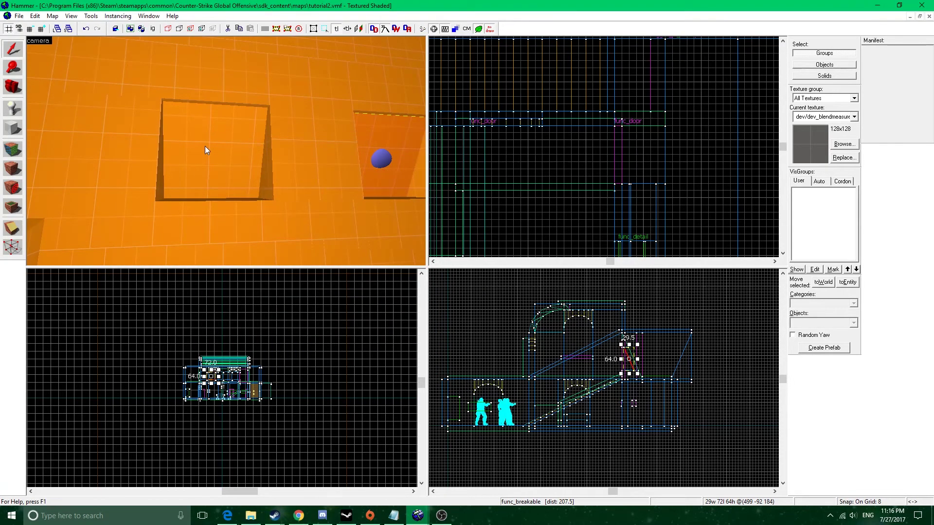
- Start face editing and filter the texture browser by "glass"
{"action": "left_click", "coordinate": [13, 152]}
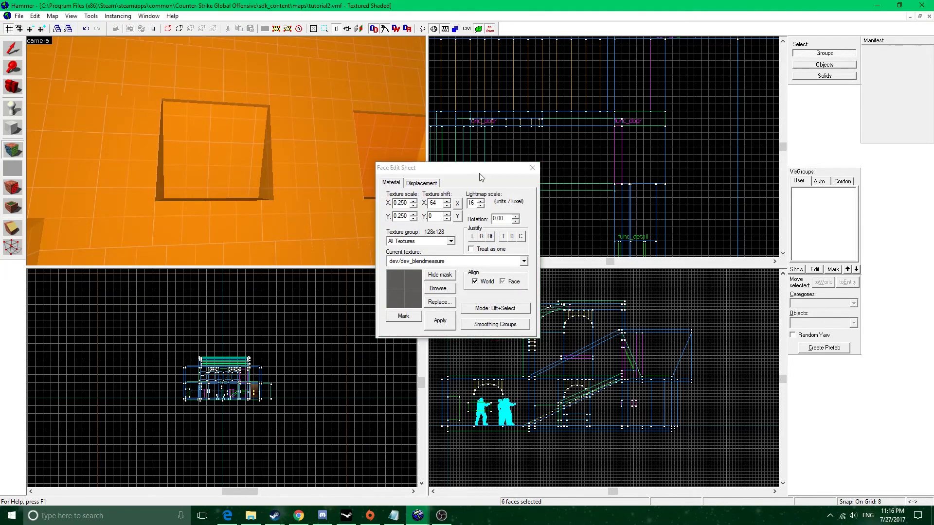
{"action": "mouse_move", "coordinate": [481, 174]}
{"action": "left_mouse_down"}
{"action": "mouse_move", "coordinate": [454, 170]}
{"action": "mouse_move", "coordinate": [470, 168]}
{"action": "left_mouse_up"}
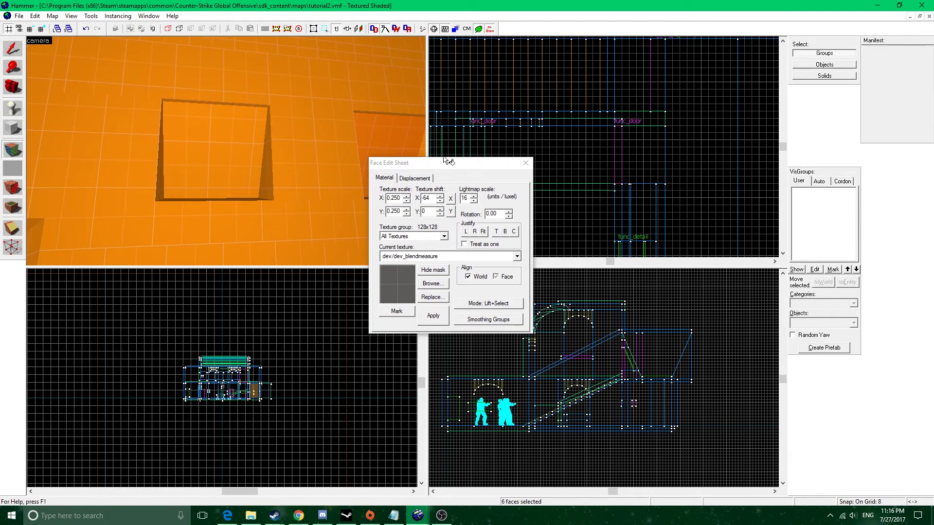
{"action": "left_click", "coordinate": [440, 168]}
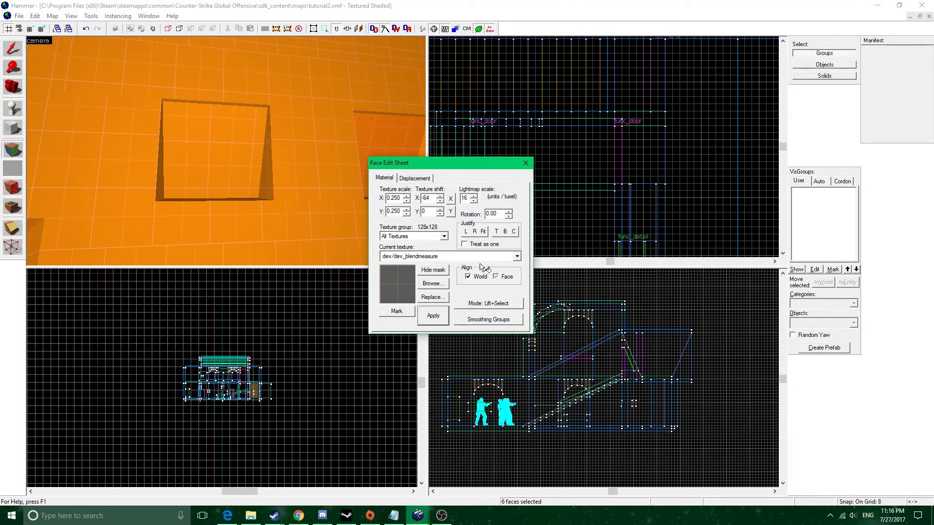
{"action": "left_click", "coordinate": [433, 283]}
{"action": "type", "text": "glas"}
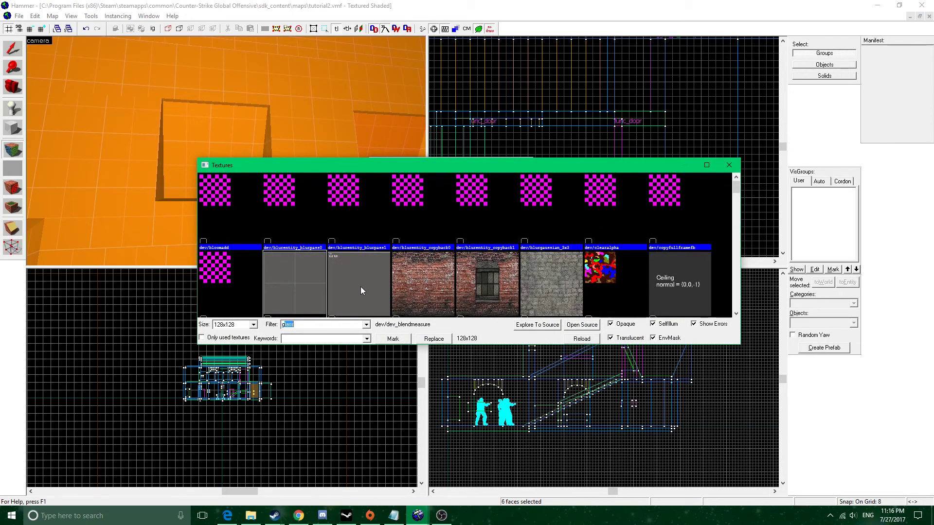
{"action": "type", "text": "s"}
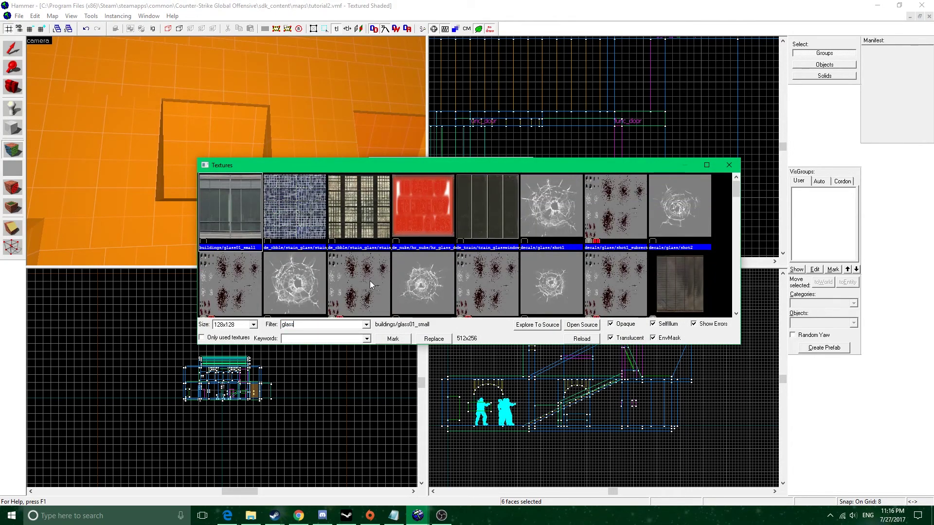
- Apply the glass/hr_g/hr_glass_001_fresnel texture to the face of the func_detail window pane
{"action": "scroll", "coordinate": [474, 270], "scroll_direction": "down", "scroll_amount": 3}
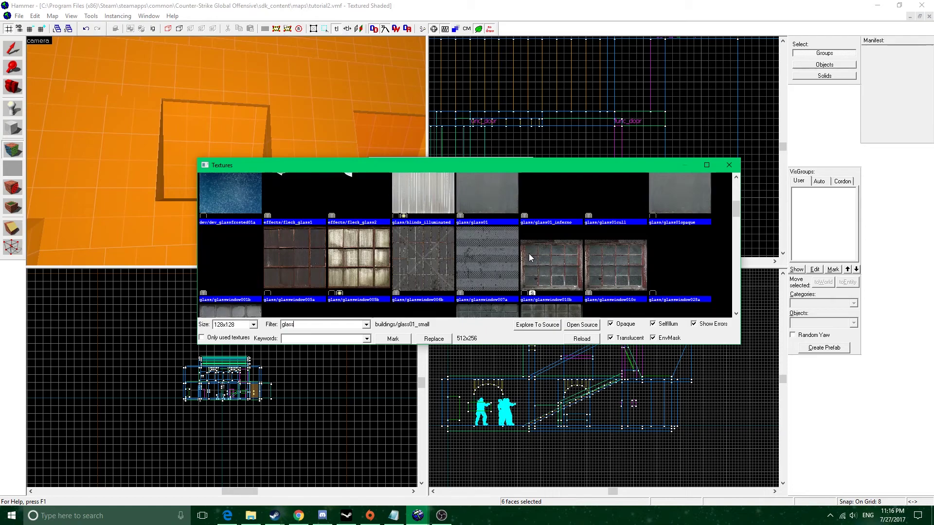
{"action": "scroll", "coordinate": [529, 253], "scroll_direction": "down", "scroll_amount": 2}
{"action": "scroll", "coordinate": [529, 253], "scroll_direction": "down", "scroll_amount": 2}
{"action": "left_click", "coordinate": [546, 211]}
{"action": "left_click", "coordinate": [546, 211]}
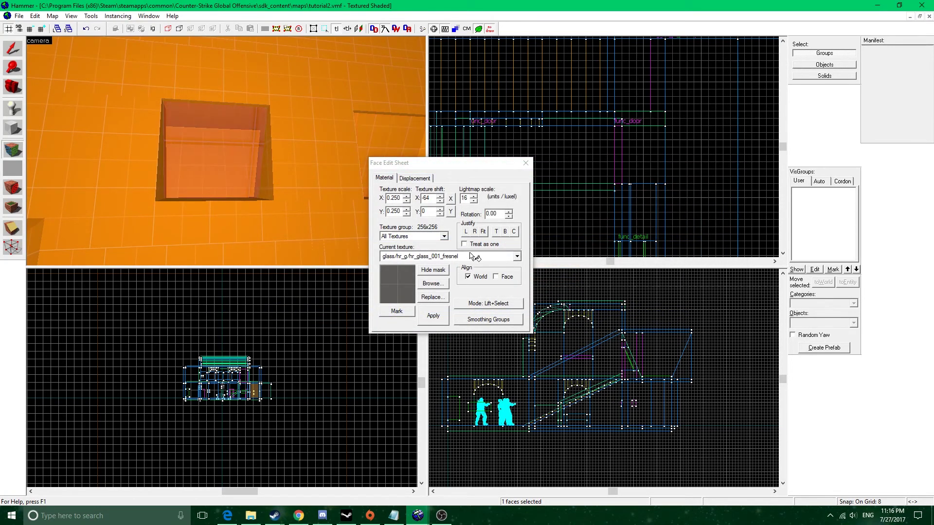
- Apply the glass/hr_g/hr_glass_001_fresnel texture to the opposite face of the func_detail window pane and fit it
{"action": "left_click", "coordinate": [250, 182]}
{"action": "key", "text": "z"}
{"action": "key", "text": "w"}
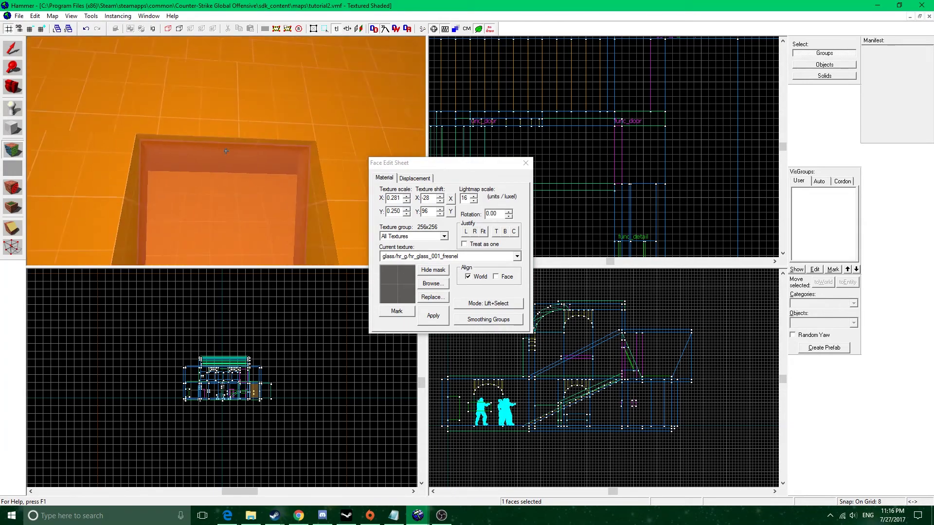
{"action": "key", "text": "z"}
{"action": "right_click", "coordinate": [226, 148]}
{"action": "left_click", "coordinate": [227, 148]}
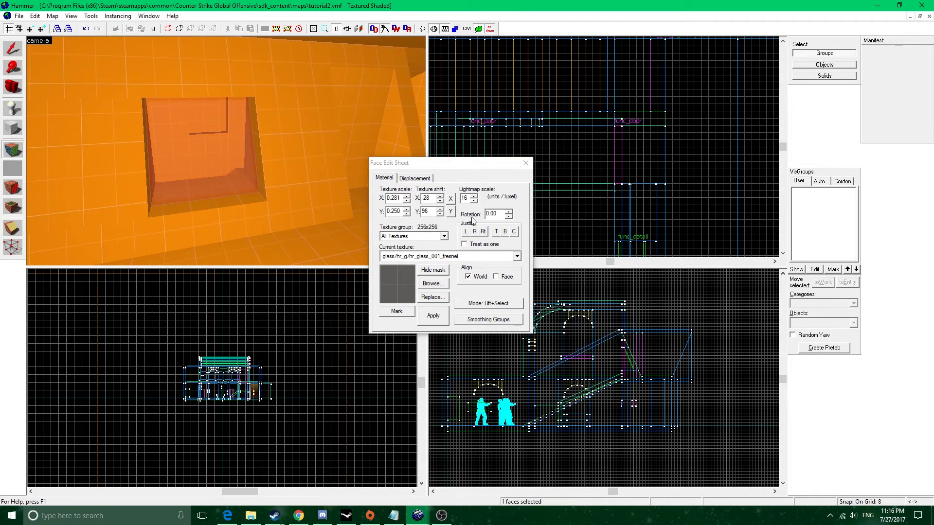
{"action": "left_click", "coordinate": [484, 232]}
{"action": "key", "text": "z"}
{"action": "key", "text": "z"}
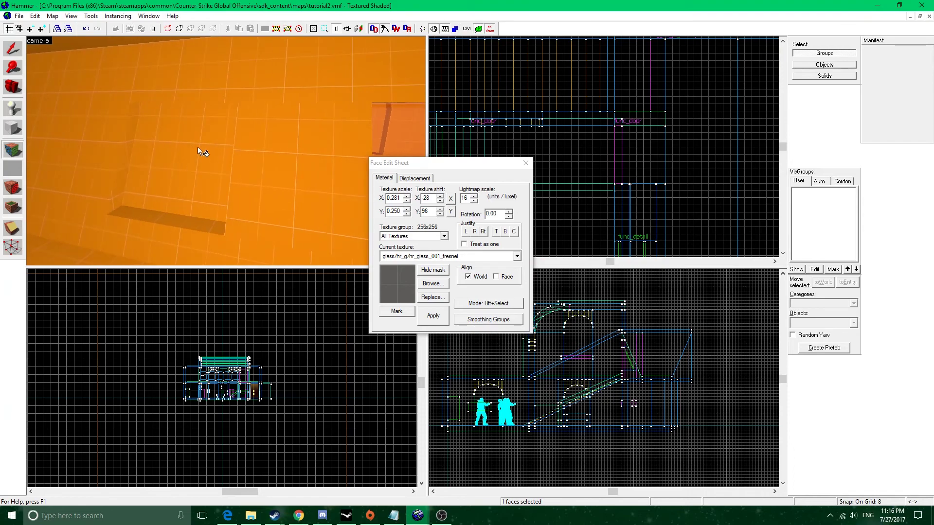
- Apply and fit the glass/hr_g/hr_glass_001_fresnel texture on both faces of the neighbouring window pane, and finish face editing
{"action": "right_click", "coordinate": [197, 147]}
{"action": "left_click", "coordinate": [198, 147]}
{"action": "left_click", "coordinate": [484, 233]}
{"action": "key", "text": "z"}
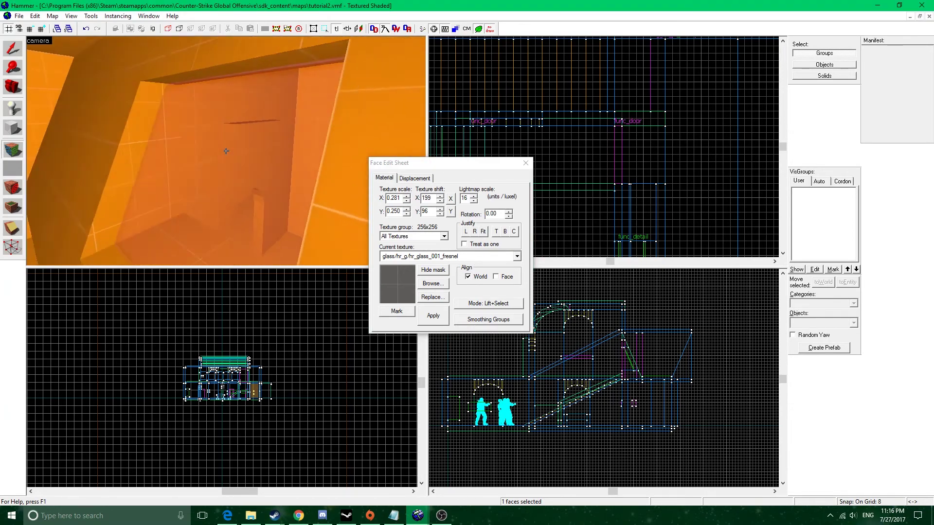
{"action": "key", "text": "z"}
{"action": "right_click", "coordinate": [188, 136]}
{"action": "left_click", "coordinate": [188, 136]}
{"action": "left_click", "coordinate": [484, 232]}
{"action": "key", "text": "z"}
{"action": "key", "text": "a"}
{"action": "key", "text": "w"}
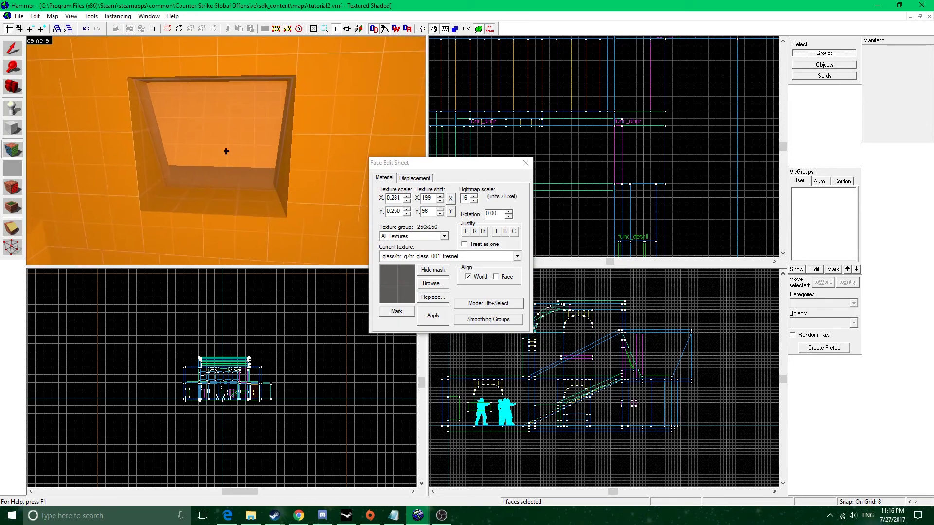
{"action": "key", "text": "s"}
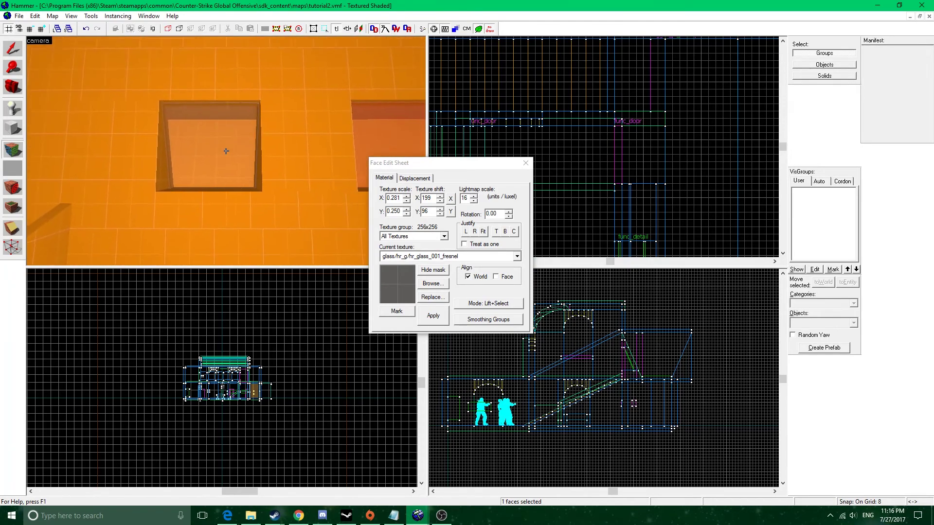
{"action": "key", "text": "z"}
{"action": "left_click", "coordinate": [526, 163]}
- Change the func_detail window pane's entity class to func_breakable and apply it
{"action": "left_click", "coordinate": [263, 156]}
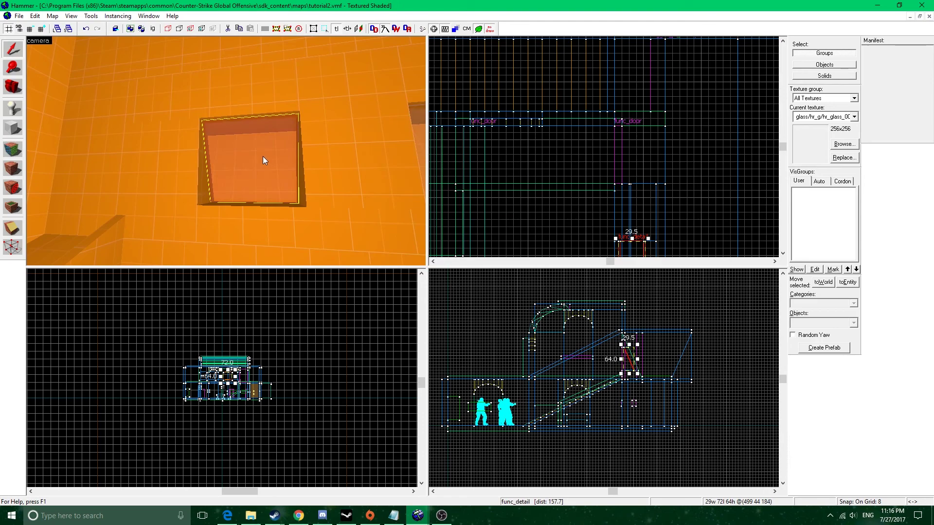
{"action": "key", "text": "alt+Return"}
{"action": "left_click", "coordinate": [205, 178]}
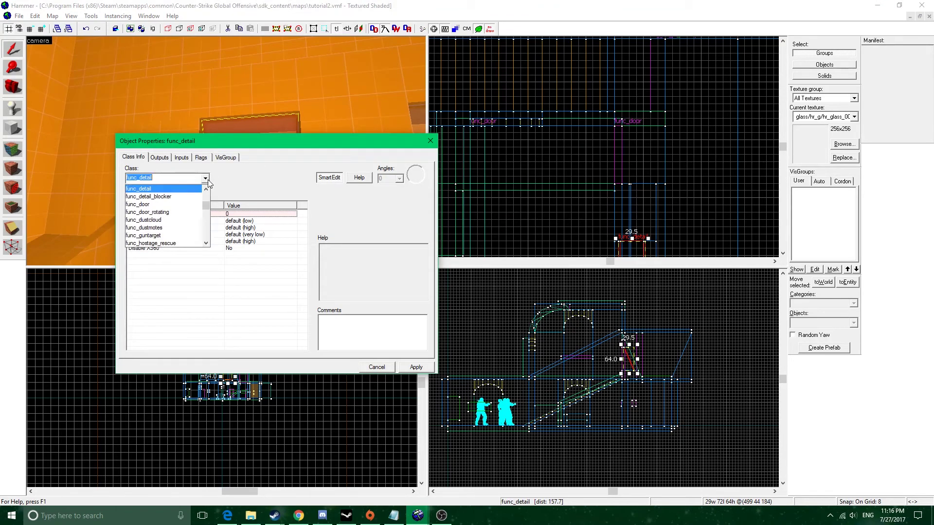
{"action": "type", "text": "brea"}
{"action": "left_click", "coordinate": [188, 190]}
{"action": "left_click", "coordinate": [416, 363]}
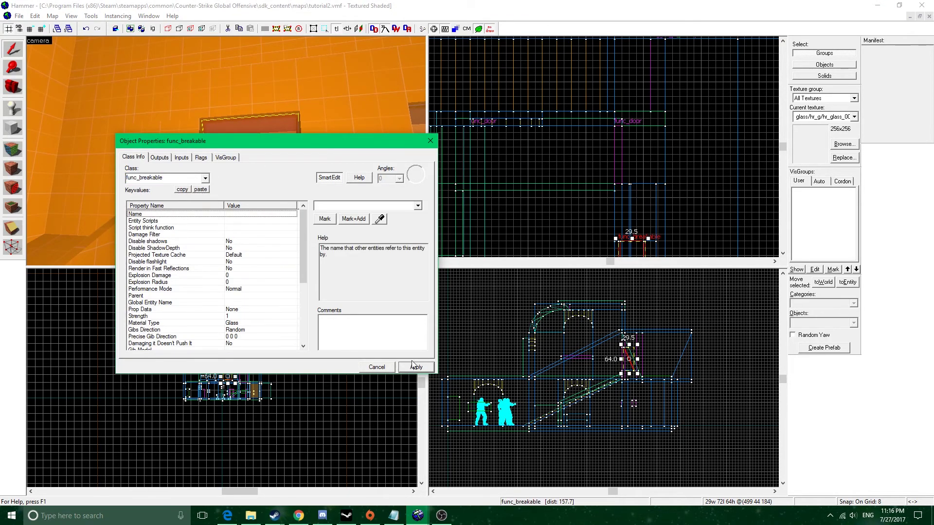
- Check the Parent and Damage Filter descriptions of the breakable pane, and set its Strength to 10
{"action": "scroll", "coordinate": [181, 233], "scroll_direction": "down", "scroll_amount": 3}
{"action": "scroll", "coordinate": [187, 250], "scroll_direction": "up", "scroll_amount": 3}
{"action": "left_click", "coordinate": [148, 296]}
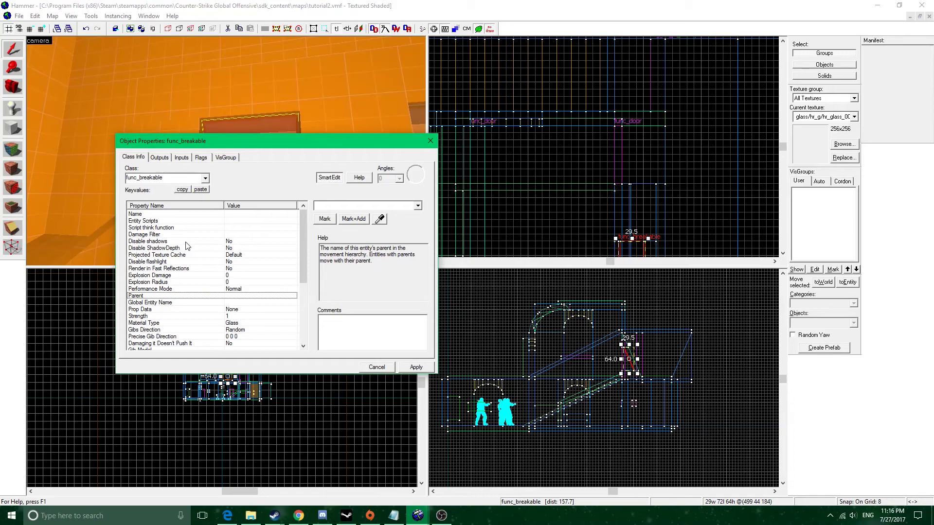
{"action": "left_click", "coordinate": [156, 234]}
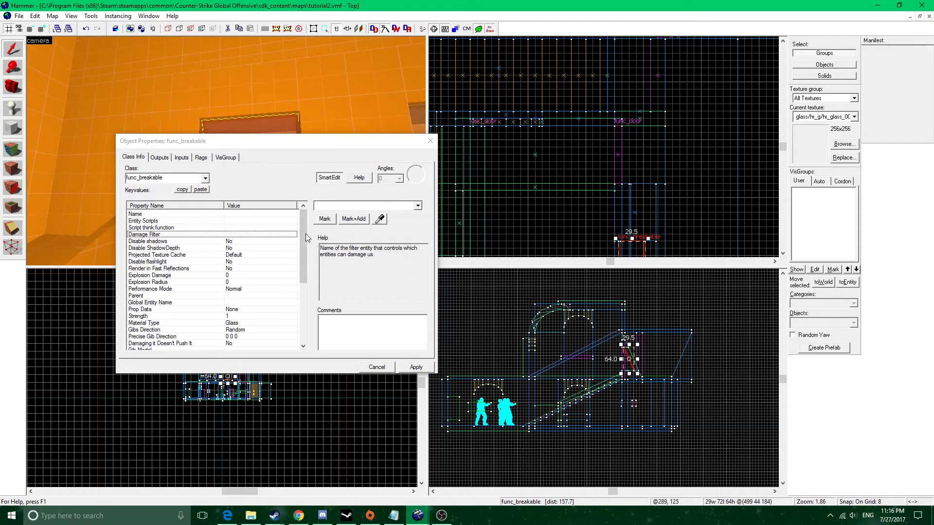
{"action": "left_click_drag", "start_coordinate": [302, 235], "coordinate": [299, 267]}
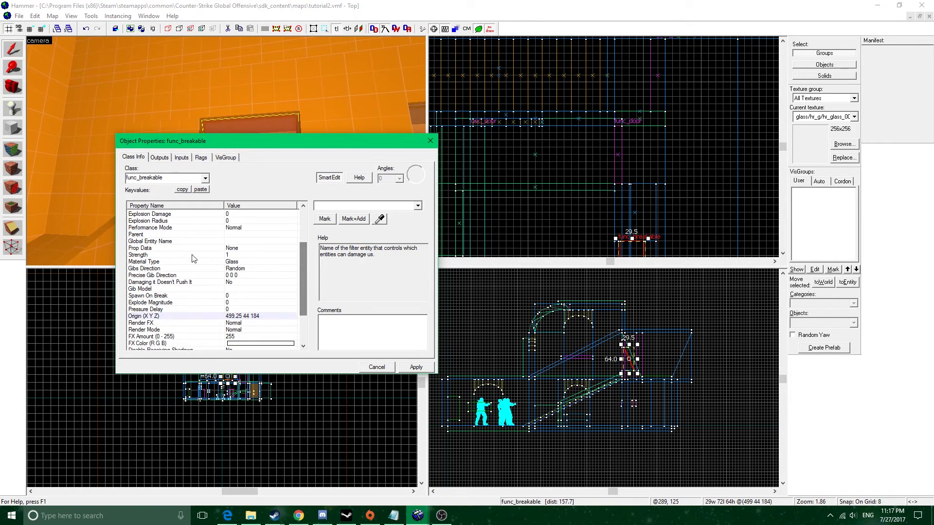
{"action": "left_click", "coordinate": [206, 257]}
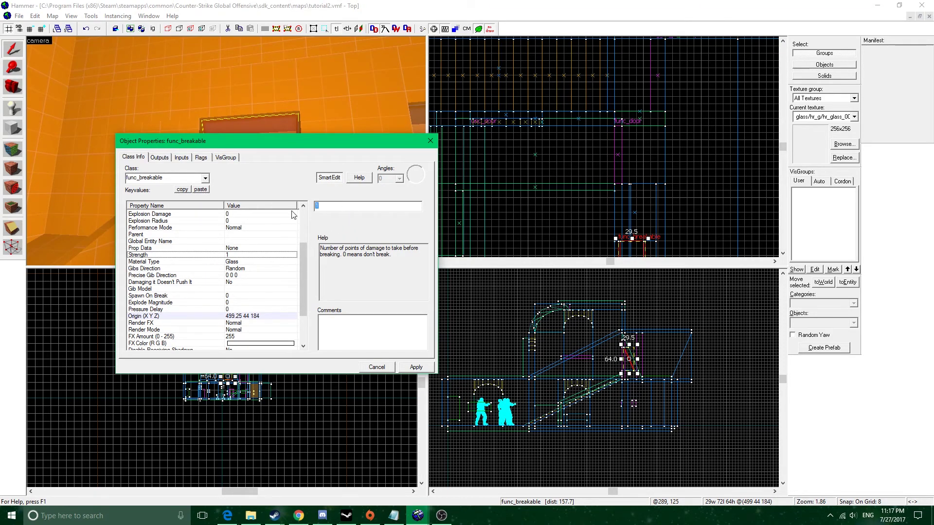
{"action": "type", "text": "0"}
{"action": "left_click", "coordinate": [408, 364]}
- Review the available Material Type options for the breakable window pane
{"action": "scroll", "coordinate": [267, 293], "scroll_direction": "down", "scroll_amount": 7}
{"action": "scroll", "coordinate": [263, 264], "scroll_direction": "up", "scroll_amount": 2}
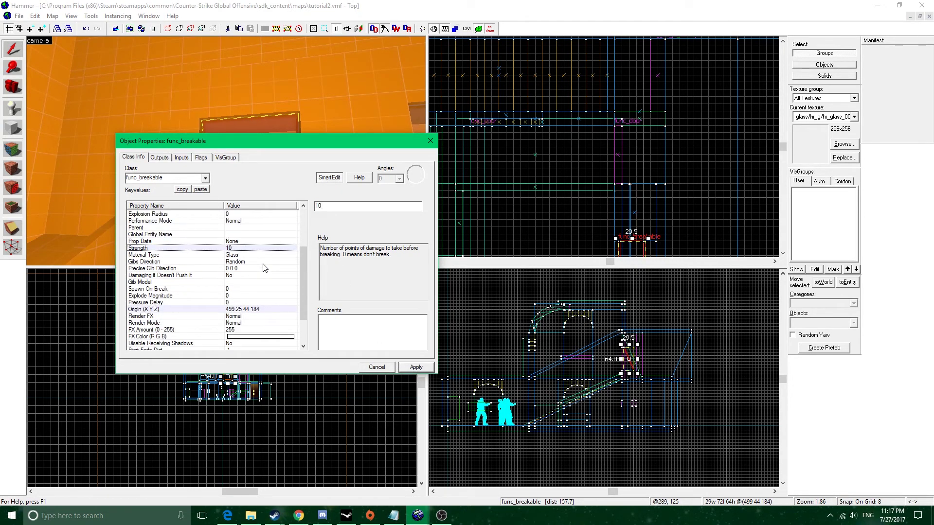
{"action": "left_click", "coordinate": [237, 255]}
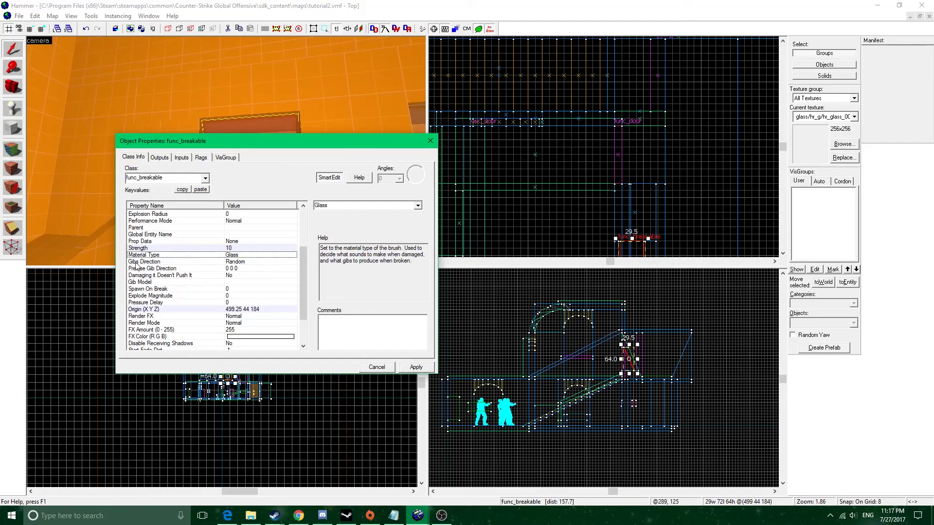
{"action": "left_click", "coordinate": [418, 206]}
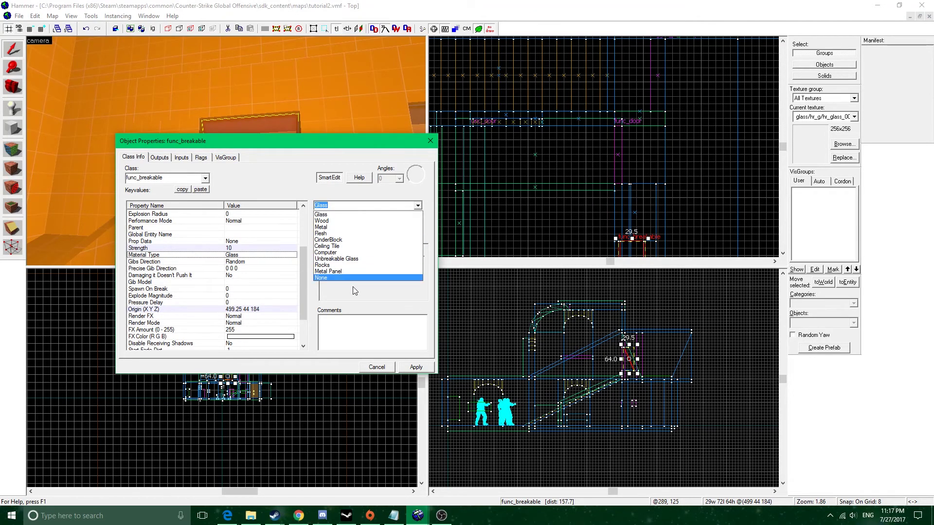
{"action": "left_click", "coordinate": [417, 206]}
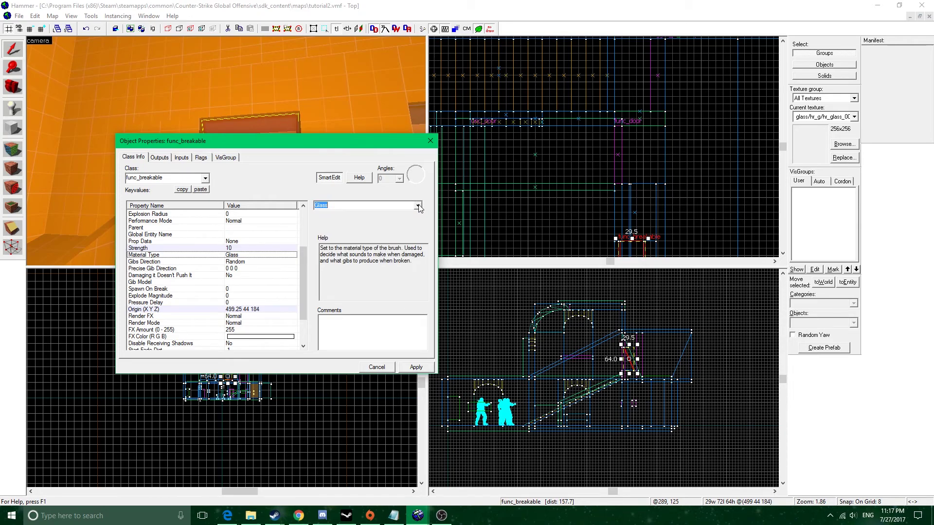
{"action": "left_click", "coordinate": [417, 205]}
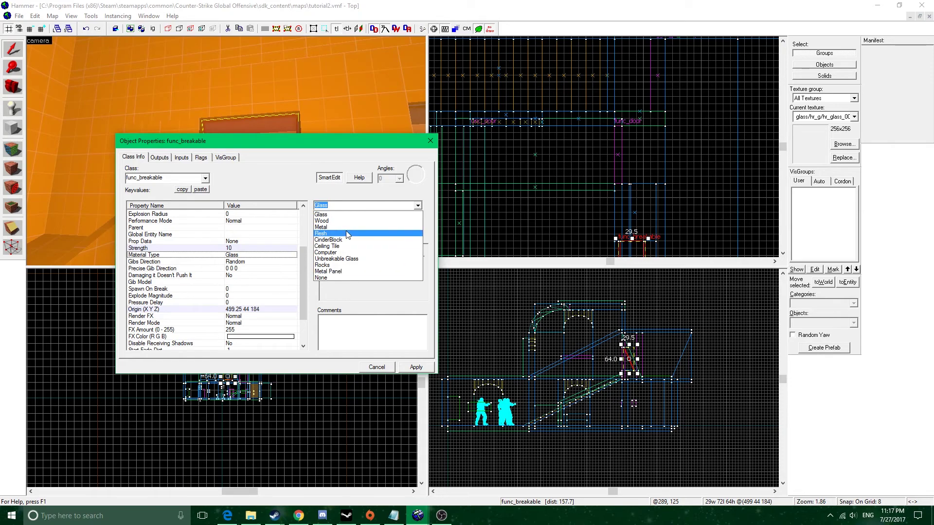
{"action": "left_click", "coordinate": [420, 207]}
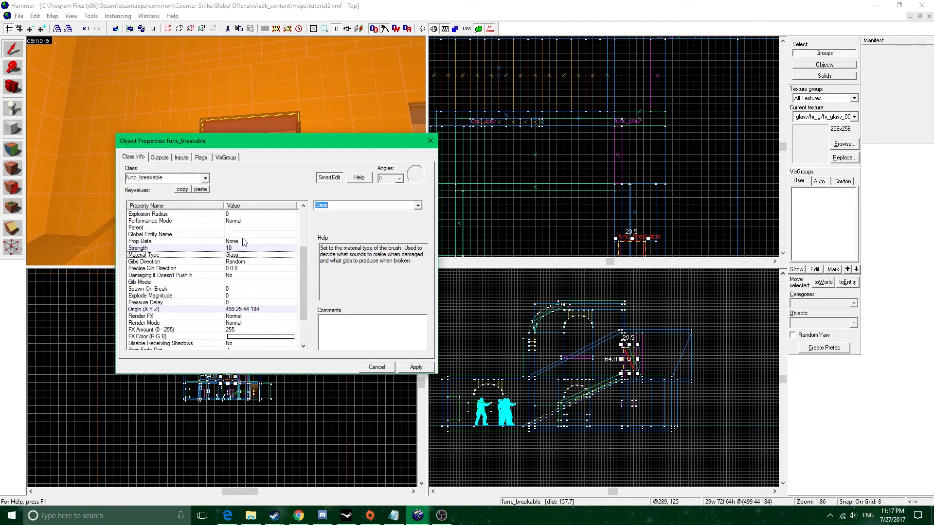
- Examine the Min Damage to Hurt property and the remaining keyvalues at the end of the breakable pane's list
{"action": "scroll", "coordinate": [246, 248], "scroll_direction": "down", "scroll_amount": 2}
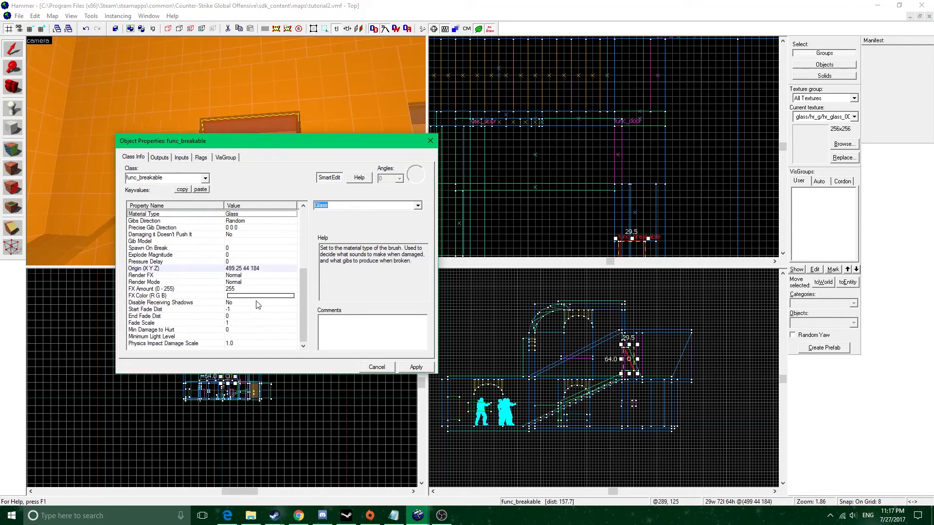
{"action": "left_click", "coordinate": [183, 330]}
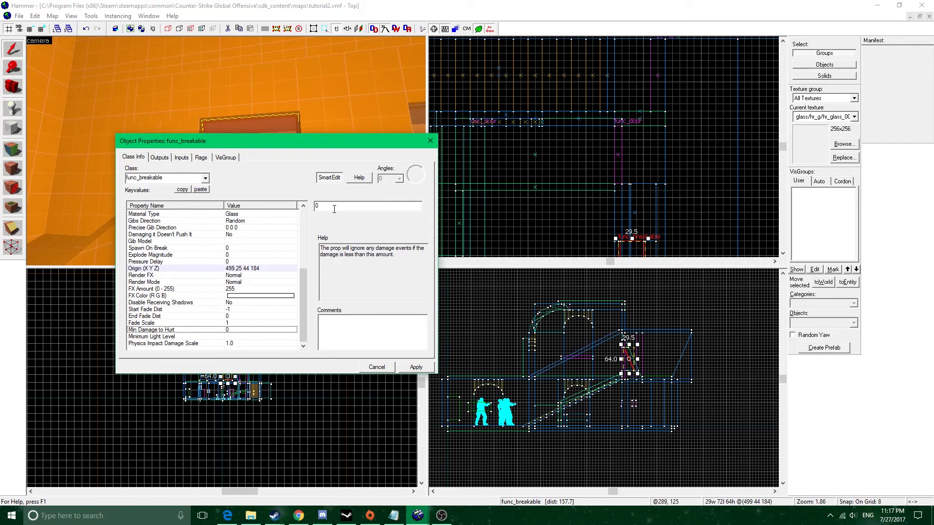
{"action": "left_click", "coordinate": [299, 112]}
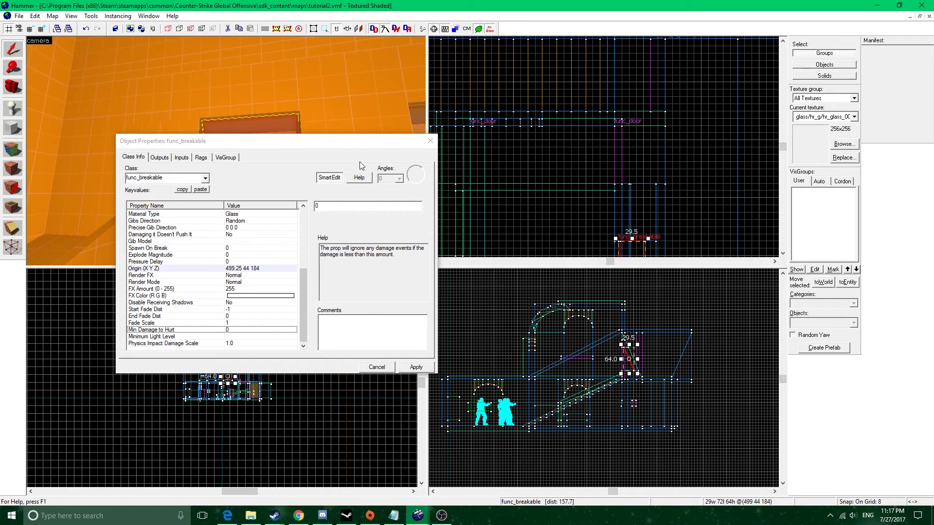
{"action": "left_click", "coordinate": [346, 142]}
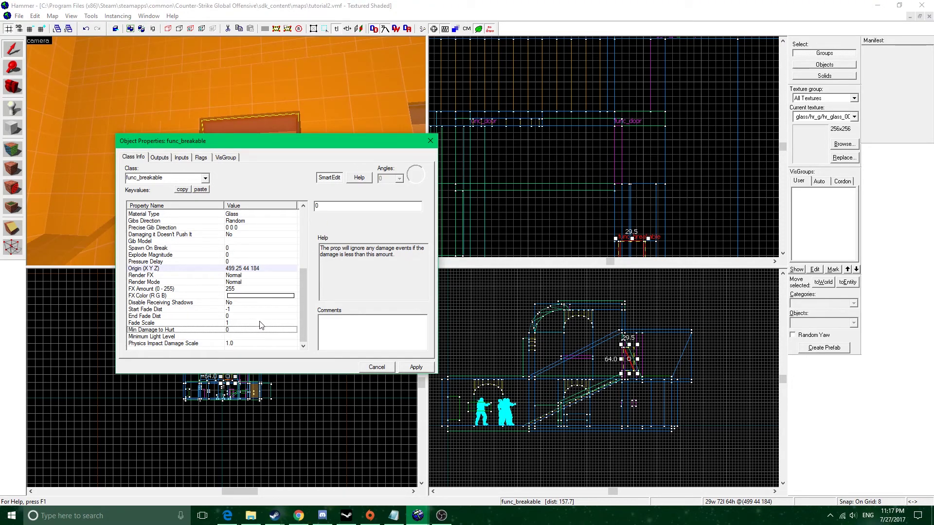
{"action": "mouse_move", "coordinate": [304, 310]}
{"action": "left_mouse_down"}
{"action": "mouse_move", "coordinate": [313, 269]}
{"action": "mouse_move", "coordinate": [307, 313]}
{"action": "left_mouse_up"}
{"action": "left_click_drag", "start_coordinate": [302, 332], "coordinate": [305, 351]}
{"action": "left_click", "coordinate": [140, 336]}
{"action": "left_click", "coordinate": [142, 332]}
- Review the breakable pane's flags, from Only Break on Trigger through Break immediately on Physics
{"action": "left_click", "coordinate": [200, 158]}
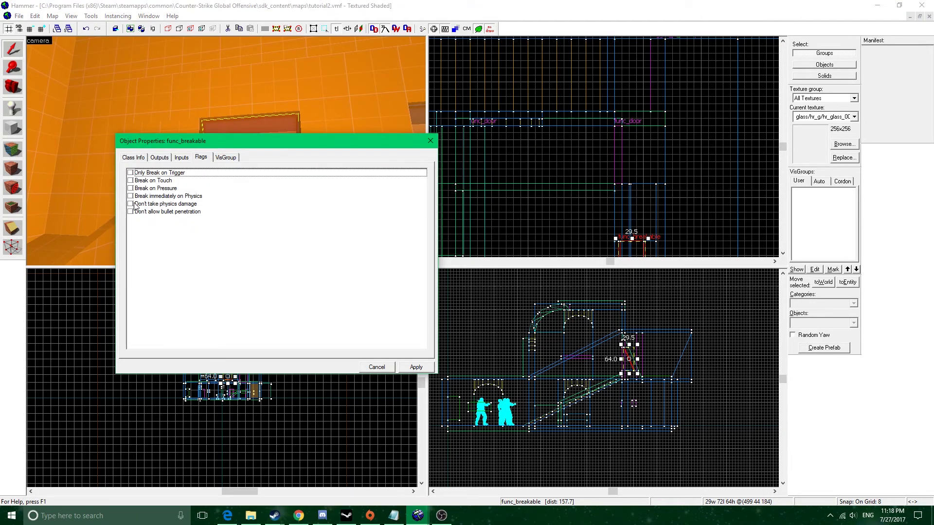
{"action": "left_click", "coordinate": [130, 174]}
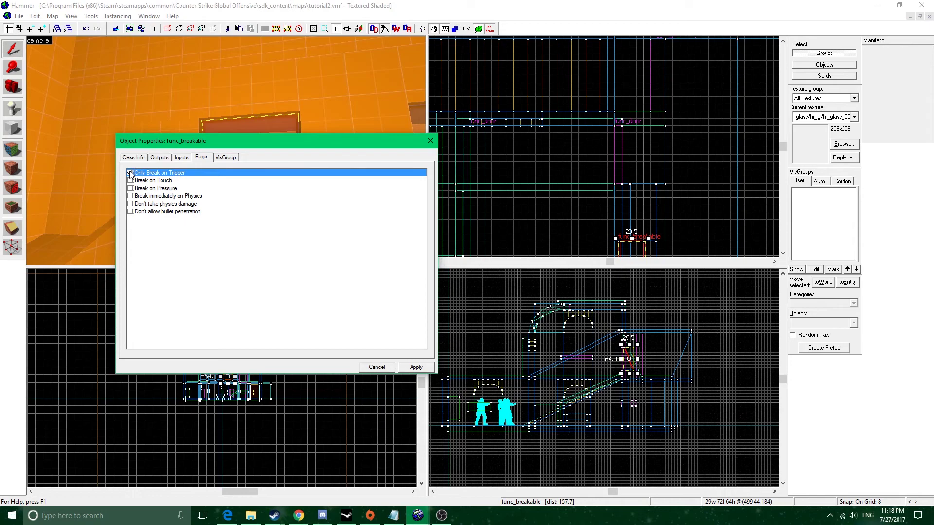
{"action": "left_click", "coordinate": [130, 181]}
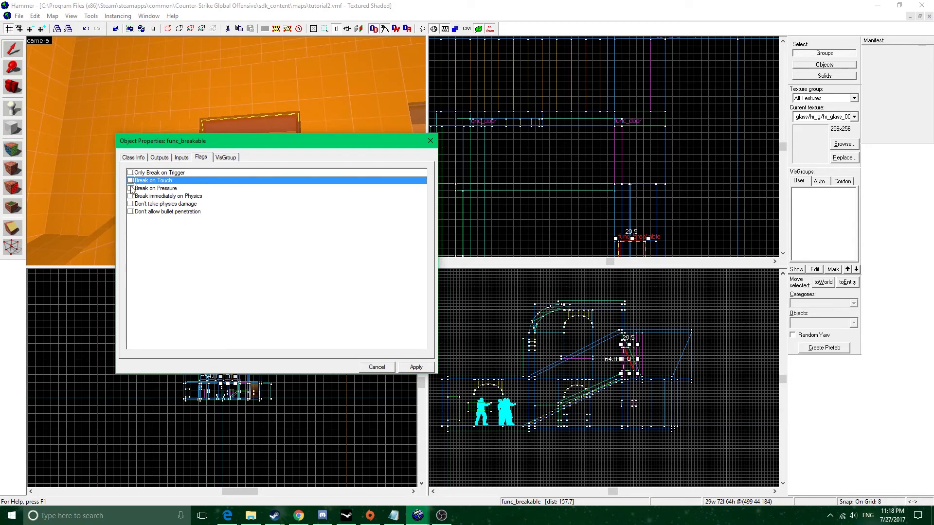
{"action": "left_click", "coordinate": [130, 188]}
{"action": "left_click", "coordinate": [170, 196]}
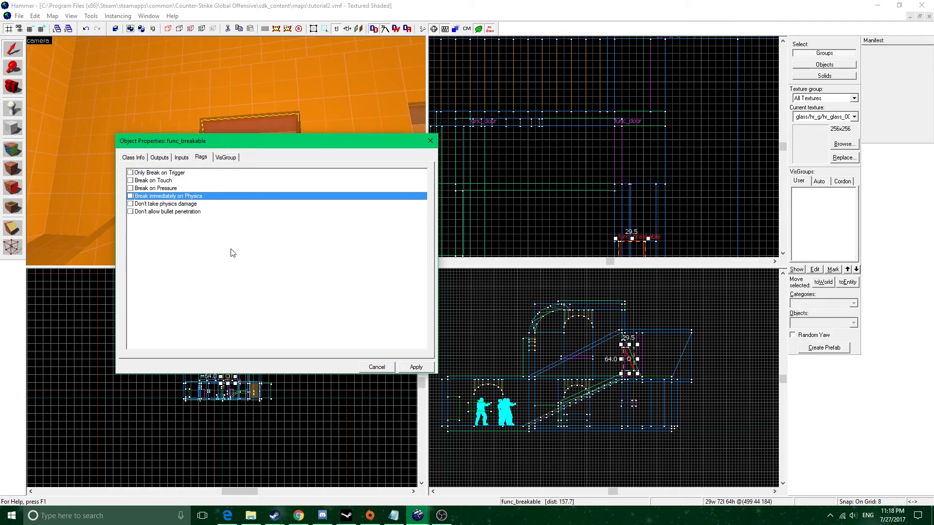
- Review the Gibs Direction options and Render FX of the breakable pane, and close its properties
{"action": "left_click", "coordinate": [136, 157]}
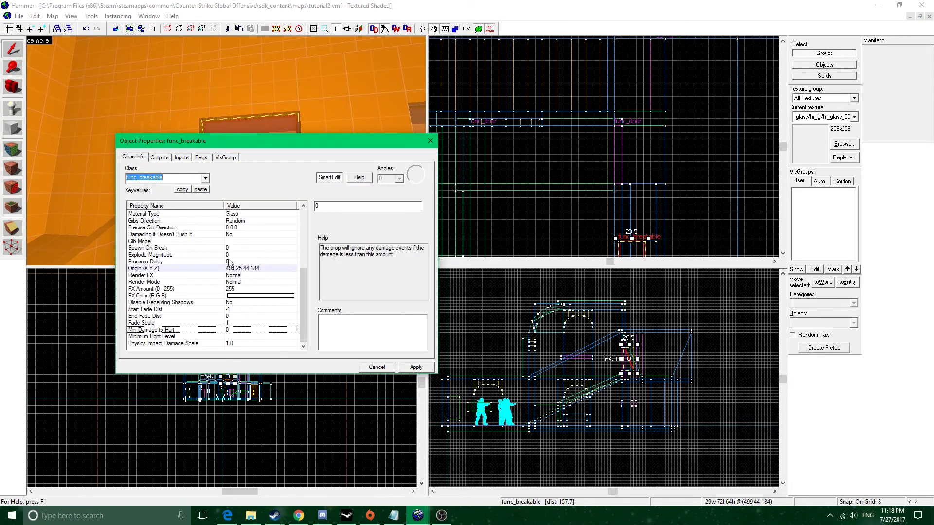
{"action": "left_click", "coordinate": [245, 221]}
{"action": "left_click", "coordinate": [418, 205]}
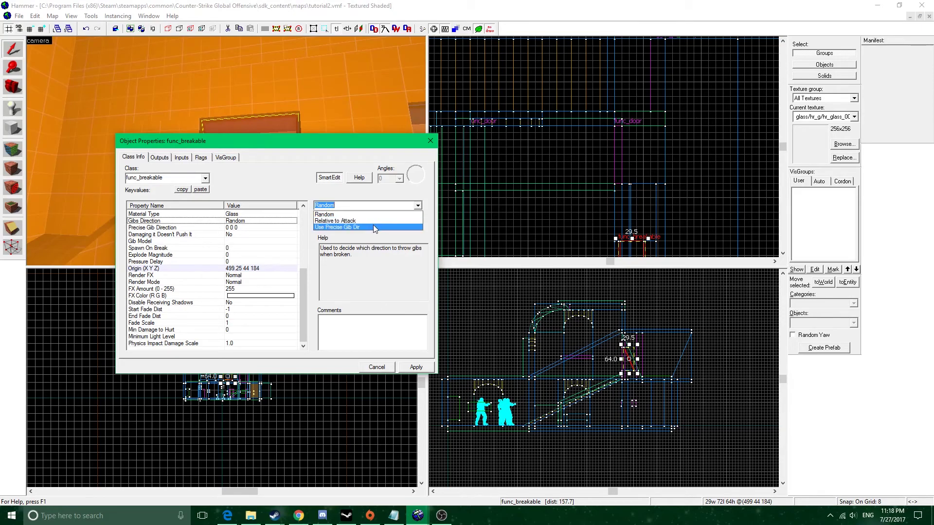
{"action": "left_click", "coordinate": [418, 207]}
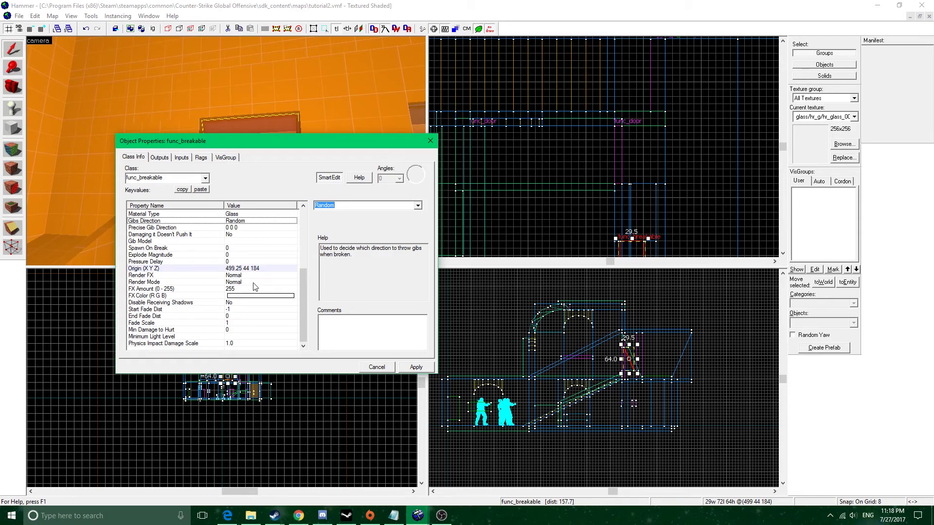
{"action": "left_click", "coordinate": [223, 278]}
{"action": "scroll", "coordinate": [184, 319], "scroll_direction": "up", "scroll_amount": 5}
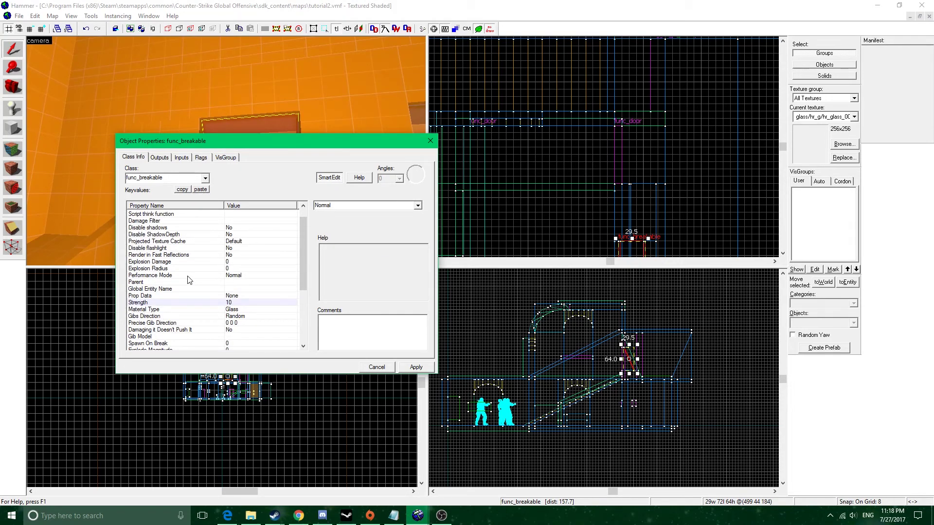
{"action": "left_click", "coordinate": [430, 141]}
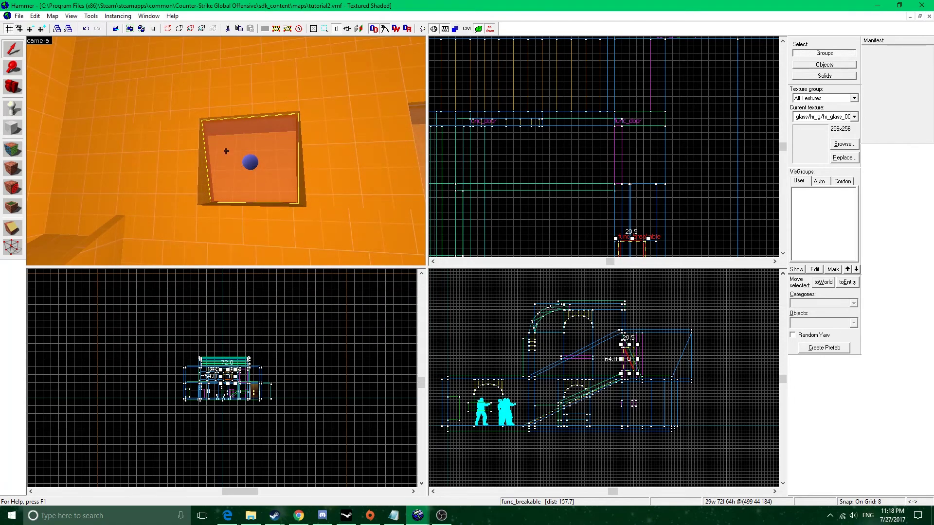
- Open the properties of the skydoor func_door in the ceiling
{"action": "key", "text": "w"}
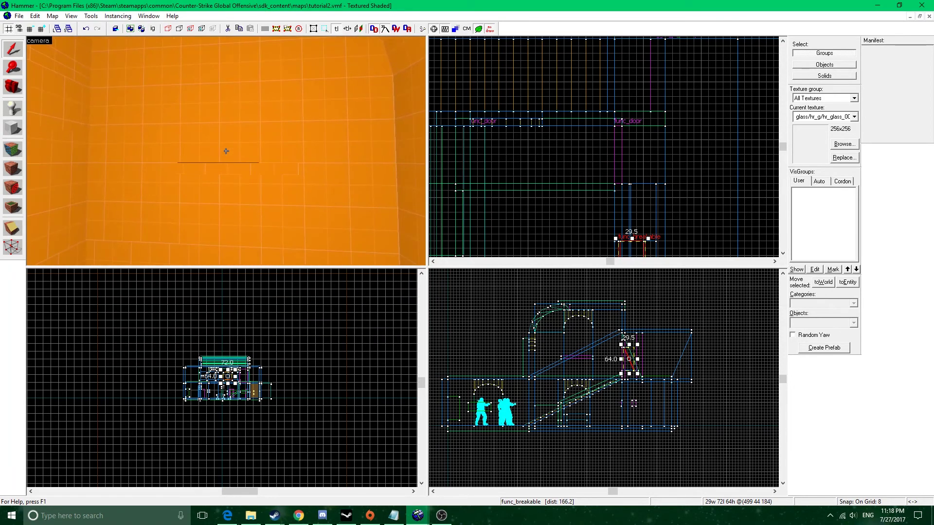
{"action": "key", "text": "w"}
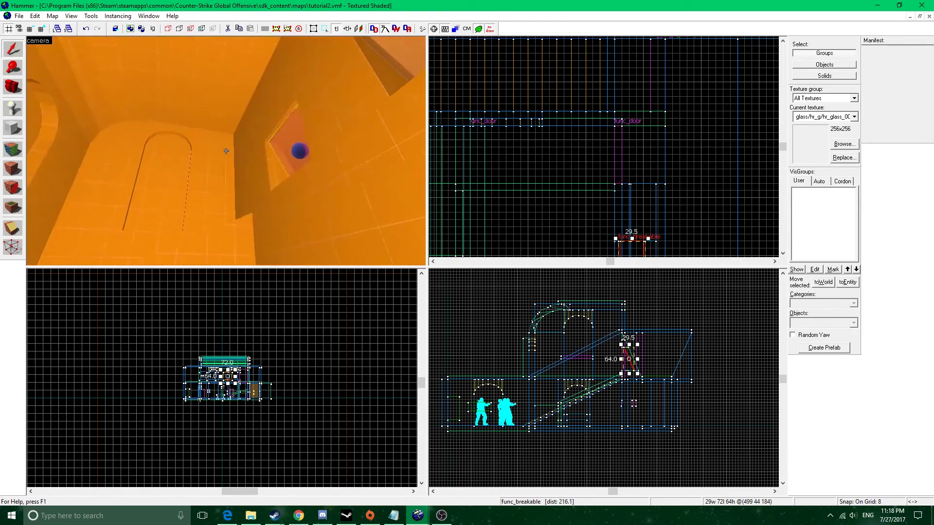
{"action": "double_click", "coordinate": [195, 80]}
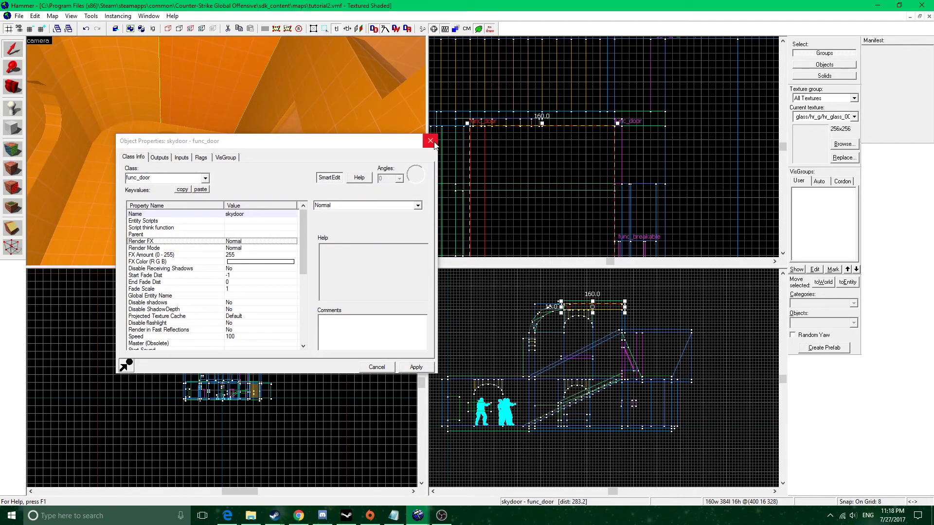
- Review the skydoor's keyvalues, flags and Move Direction property, and close its properties
{"action": "scroll", "coordinate": [275, 271], "scroll_direction": "down", "scroll_amount": 5}
{"action": "scroll", "coordinate": [275, 271], "scroll_direction": "down", "scroll_amount": 3}
{"action": "scroll", "coordinate": [276, 270], "scroll_direction": "up", "scroll_amount": 6}
{"action": "left_click", "coordinate": [207, 158]}
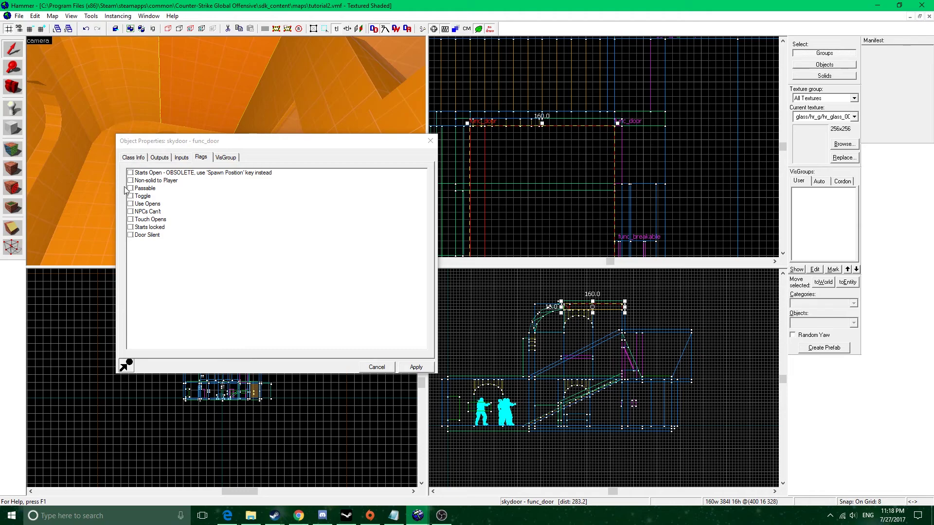
{"action": "left_click", "coordinate": [138, 158]}
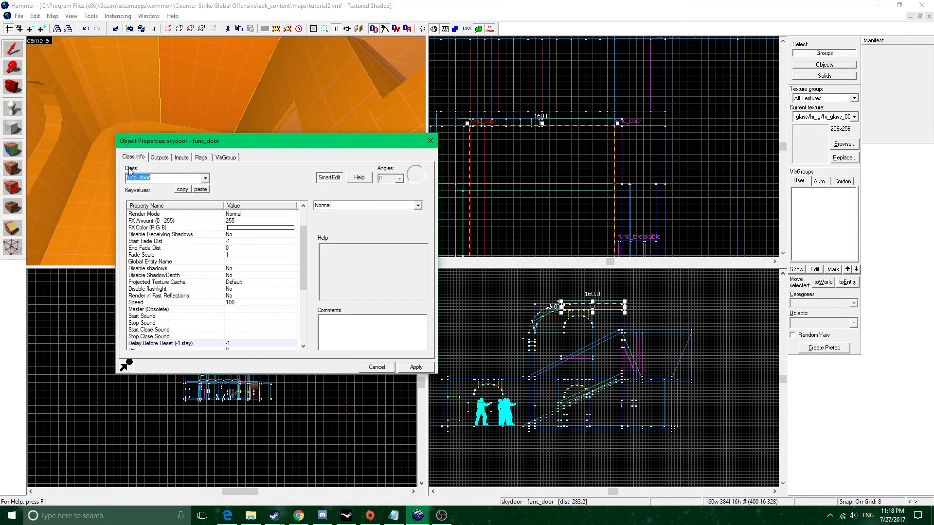
{"action": "scroll", "coordinate": [263, 277], "scroll_direction": "down", "scroll_amount": 2}
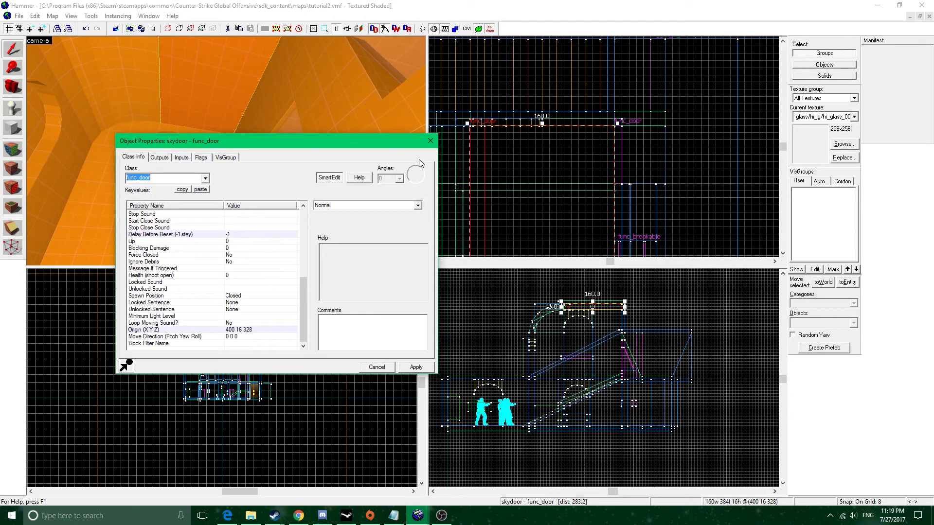
{"action": "left_click", "coordinate": [263, 337]}
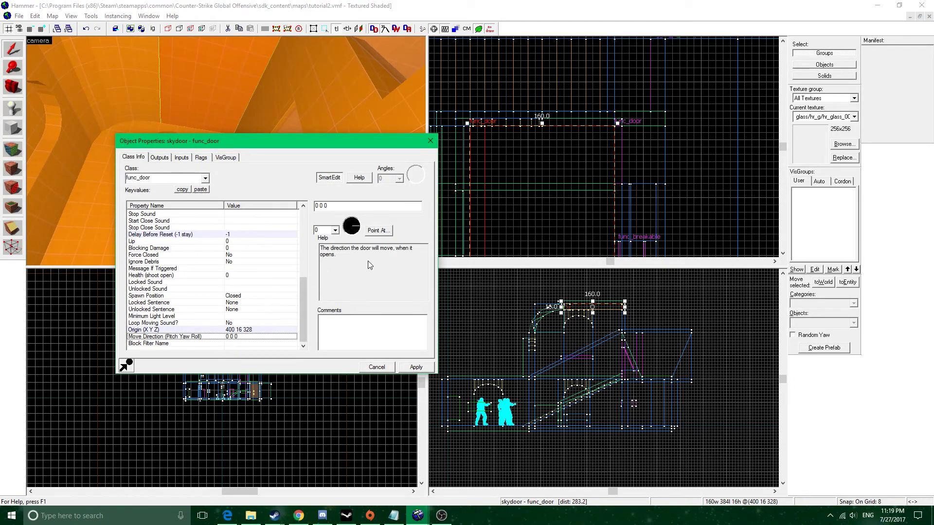
{"action": "left_click", "coordinate": [429, 140]}
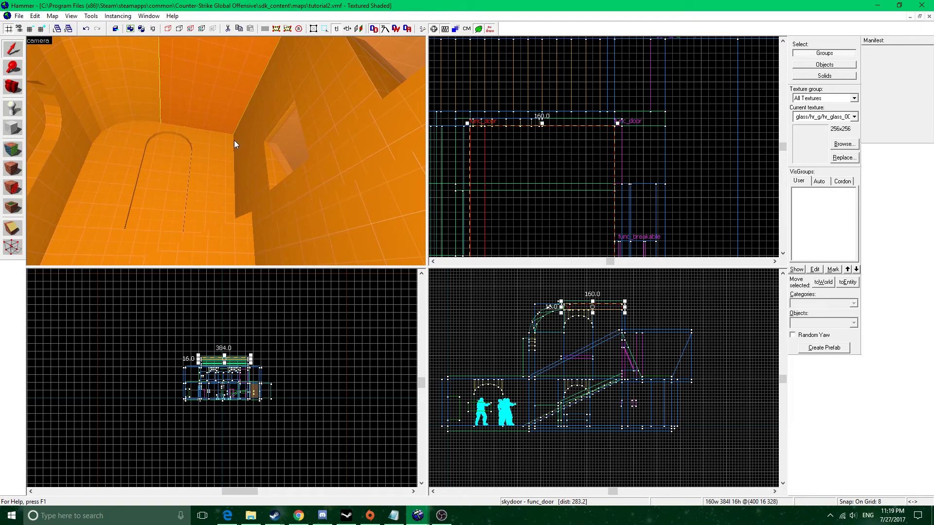
- Open the properties of the small button brush on the wall and check func_button in its class options
{"action": "key", "text": "z"}
{"action": "key", "text": "w"}
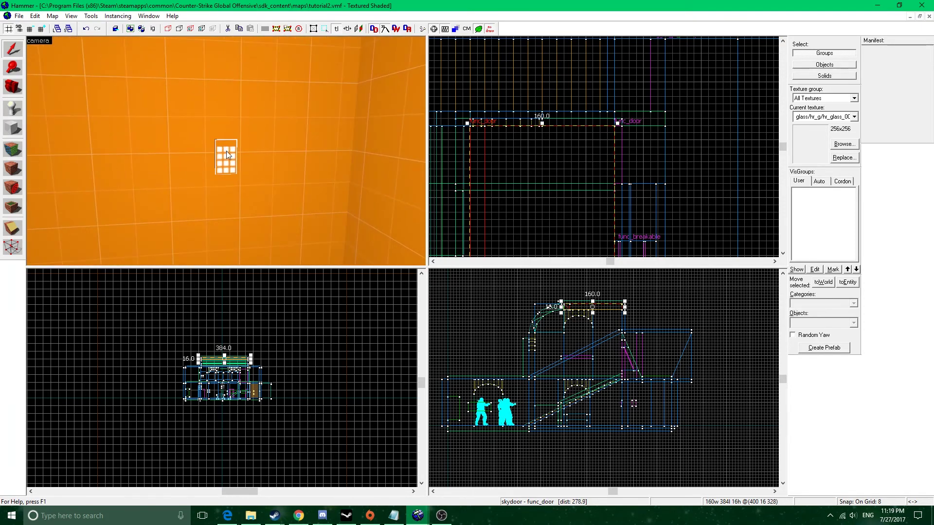
{"action": "double_click", "coordinate": [226, 154]}
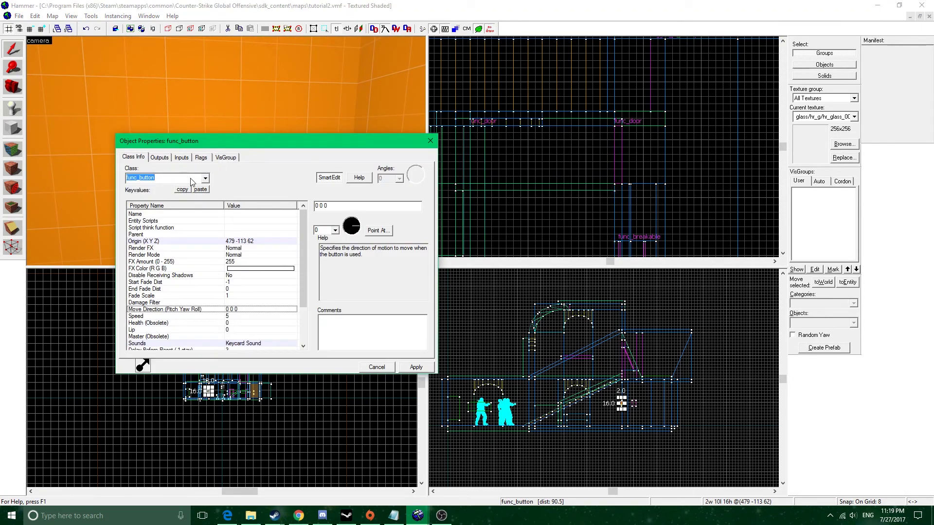
{"action": "left_click", "coordinate": [205, 179]}
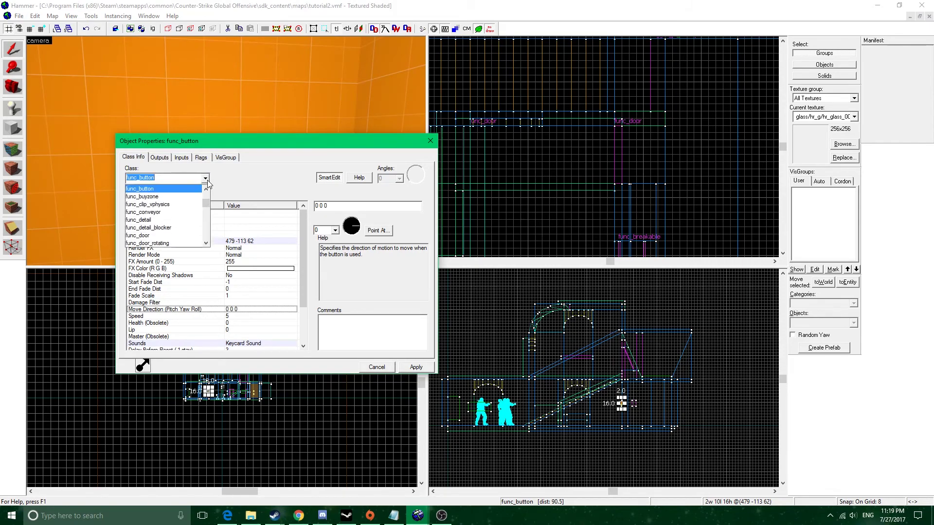
{"action": "scroll", "coordinate": [154, 204], "scroll_direction": "up", "scroll_amount": 1}
{"action": "left_click", "coordinate": [160, 205]}
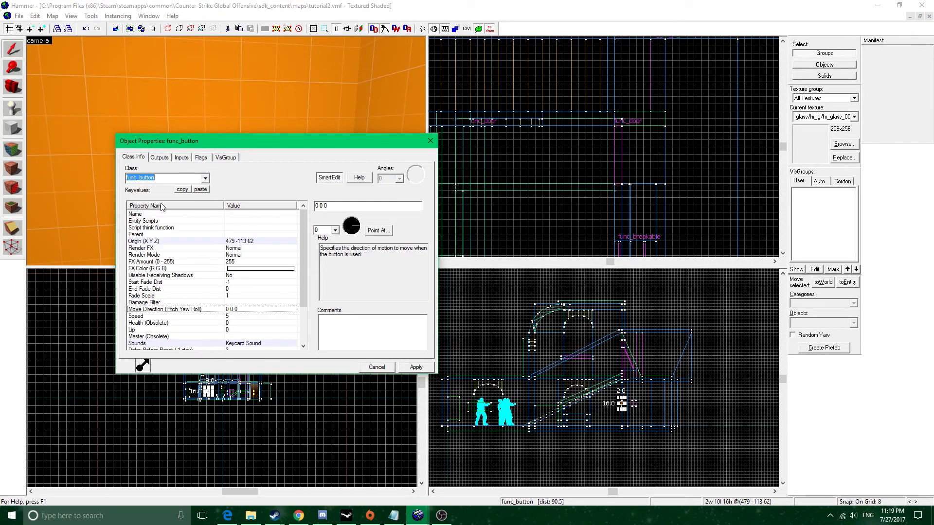
{"action": "left_click", "coordinate": [205, 178]}
{"action": "scroll", "coordinate": [165, 209], "scroll_direction": "up", "scroll_amount": 1}
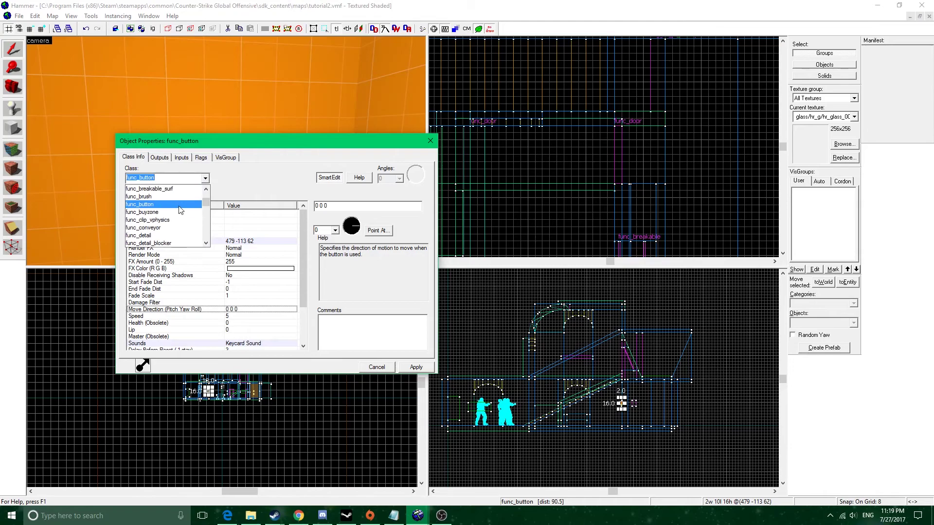
{"action": "left_click", "coordinate": [234, 182]}
- Browse the available Sounds options of the func_button and choose Keycard Sound
{"action": "scroll", "coordinate": [249, 277], "scroll_direction": "down", "scroll_amount": 2}
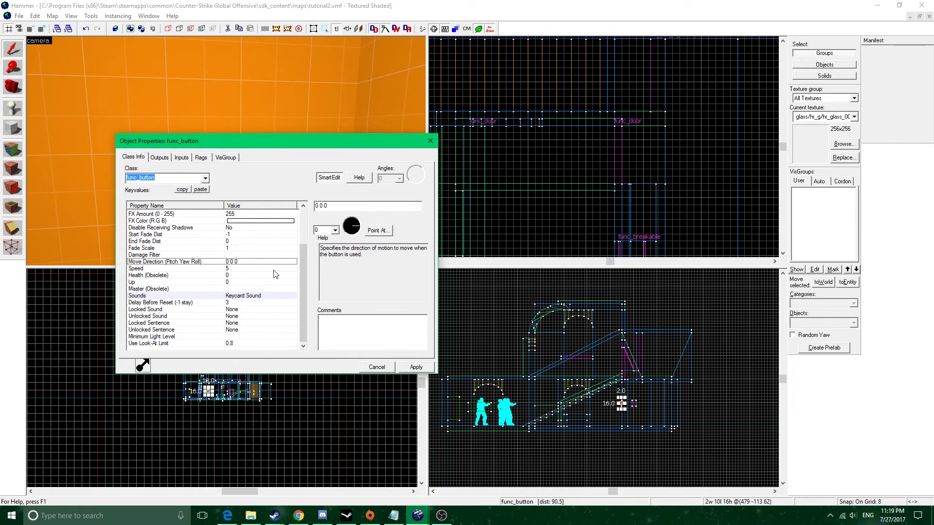
{"action": "left_click", "coordinate": [271, 296]}
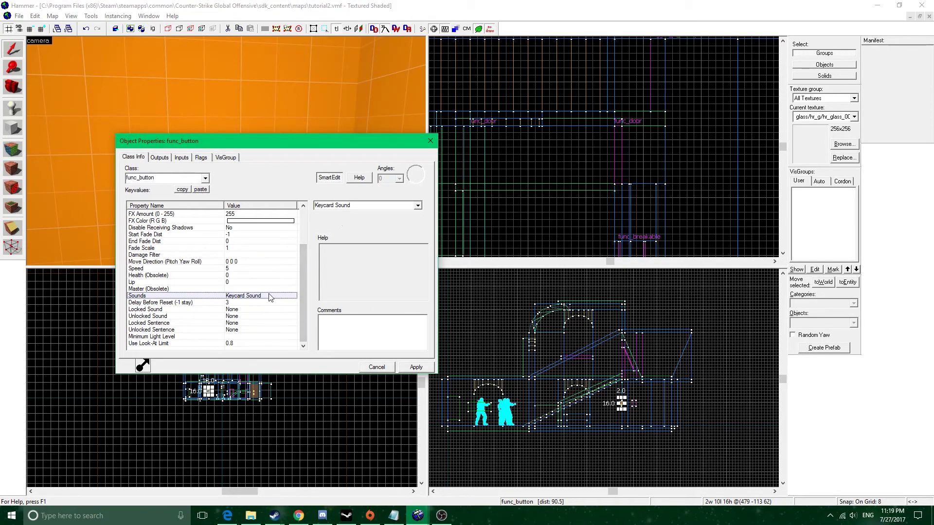
{"action": "left_click", "coordinate": [418, 206]}
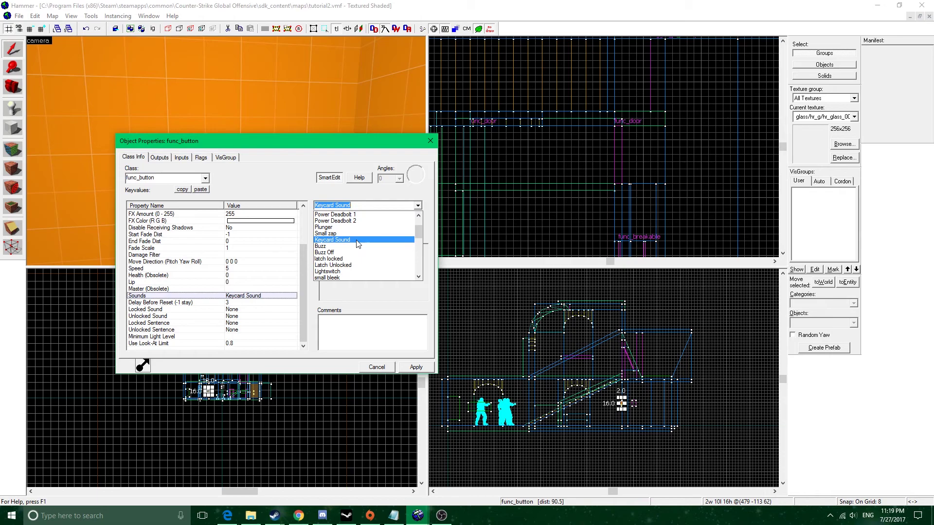
{"action": "left_click", "coordinate": [418, 206]}
{"action": "left_click", "coordinate": [418, 206]}
{"action": "scroll", "coordinate": [374, 262], "scroll_direction": "down", "scroll_amount": 8}
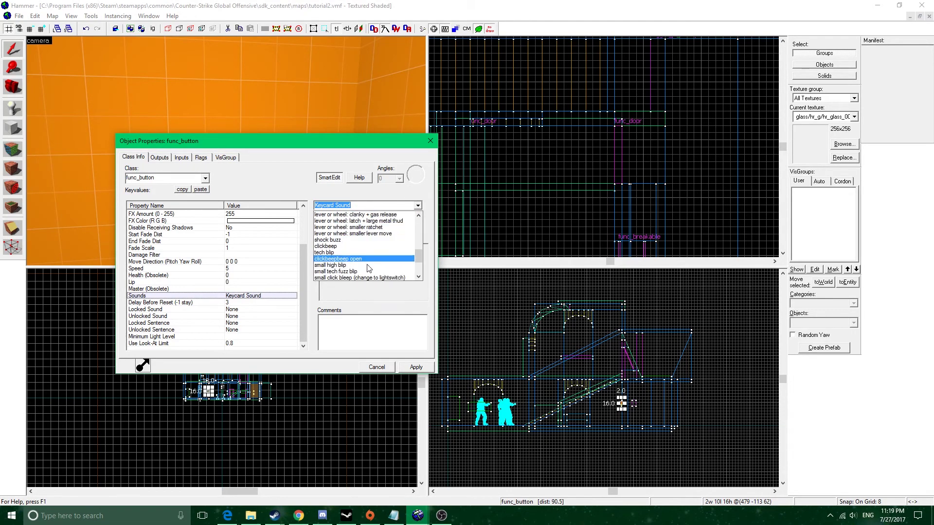
{"action": "scroll", "coordinate": [374, 270], "scroll_direction": "up", "scroll_amount": 5}
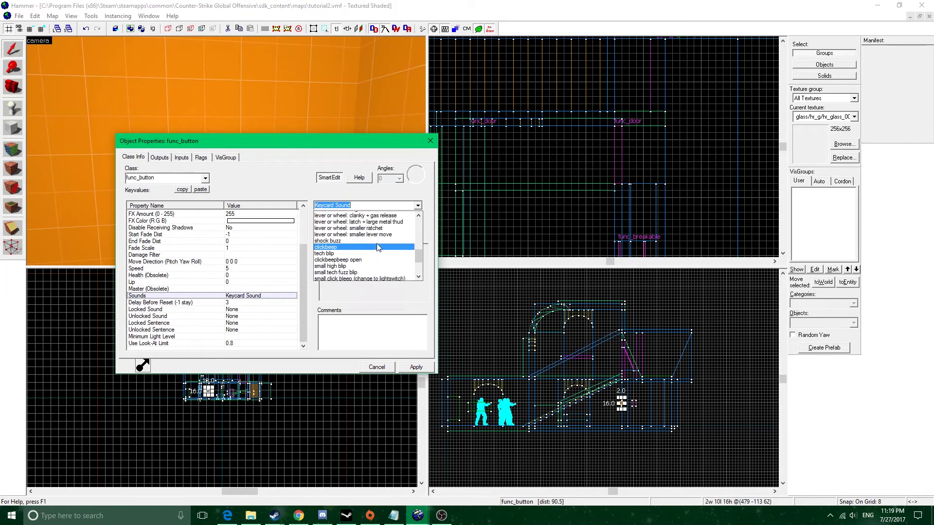
{"action": "scroll", "coordinate": [372, 238], "scroll_direction": "up", "scroll_amount": 5}
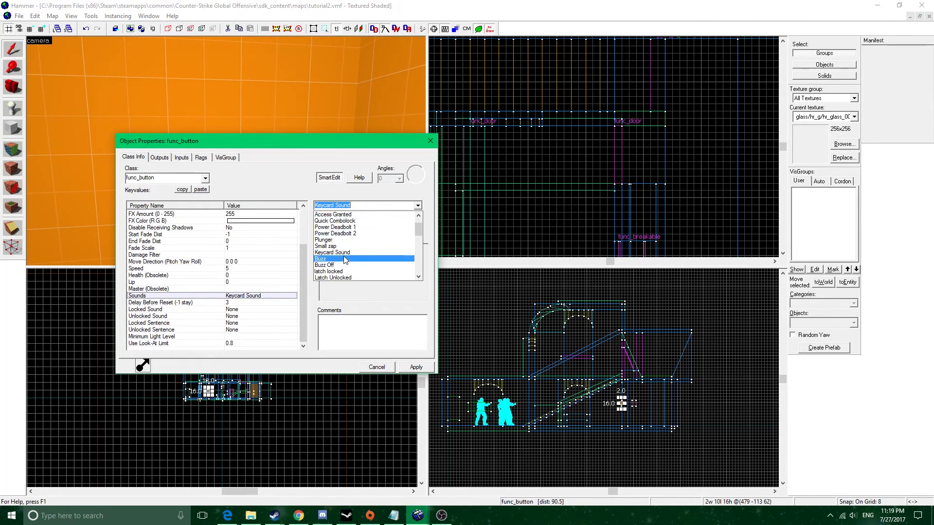
{"action": "left_click", "coordinate": [342, 253]}
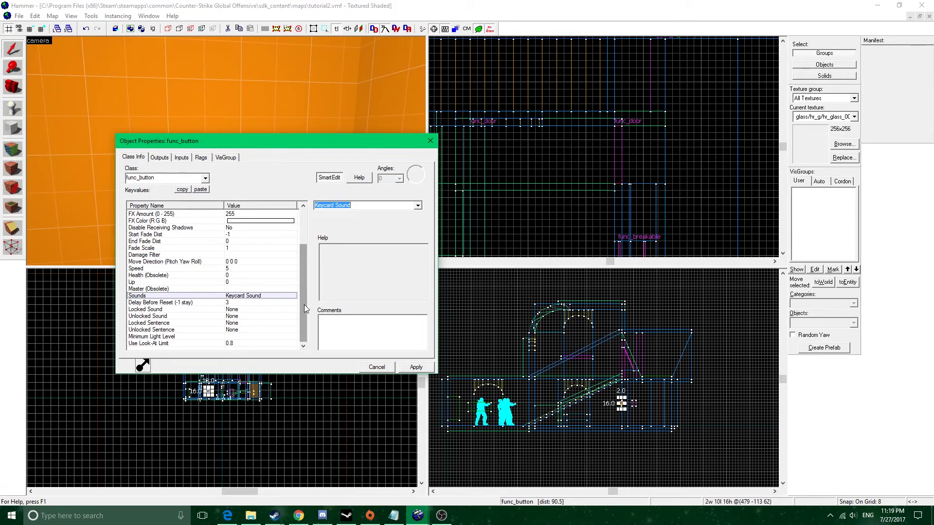
- Read the descriptions of the button's Name and Parent properties
{"action": "scroll", "coordinate": [304, 304], "scroll_direction": "up", "scroll_amount": 3}
{"action": "left_click", "coordinate": [170, 214]}
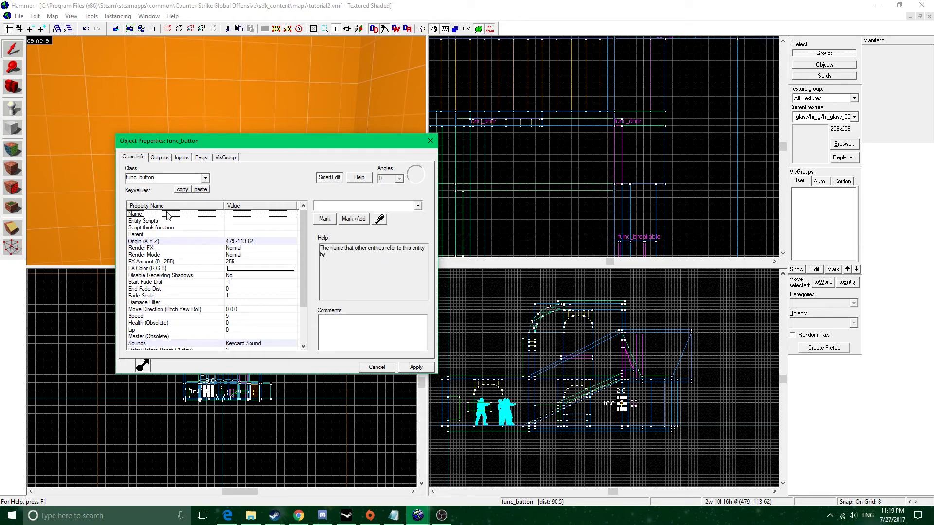
{"action": "left_click", "coordinate": [174, 235]}
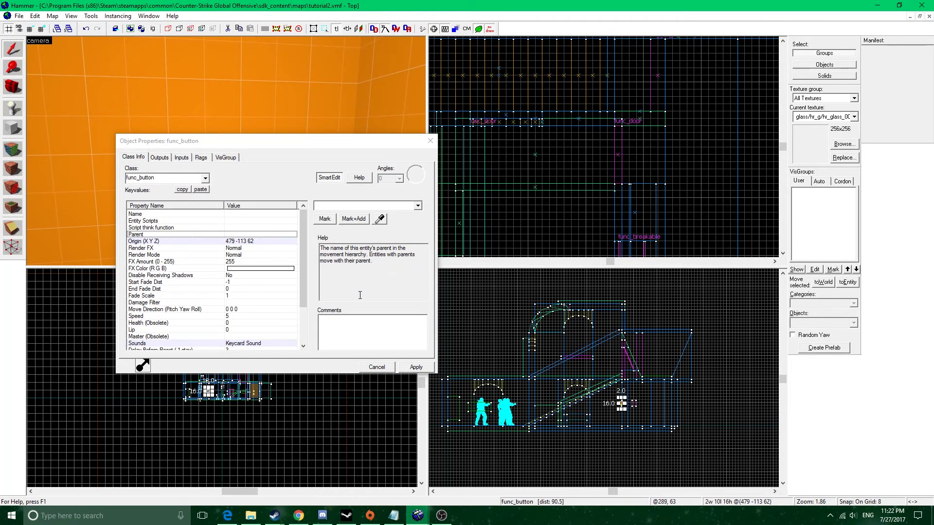
- Uncover the button in the camera view and examine its Delay Before Reset and Unlocked Sound properties
{"action": "left_click_drag", "start_coordinate": [307, 141], "coordinate": [600, 124]}
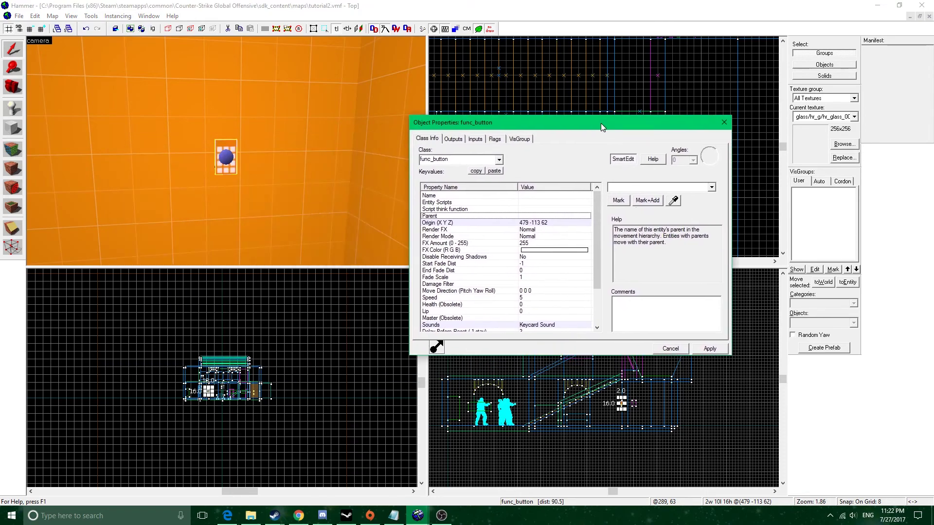
{"action": "scroll", "coordinate": [567, 258], "scroll_direction": "down", "scroll_amount": 3}
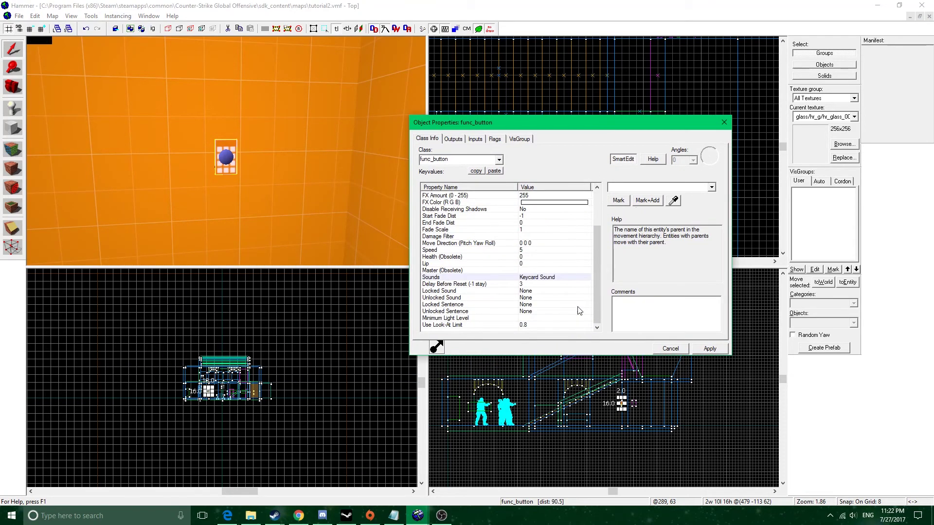
{"action": "left_click", "coordinate": [511, 285]}
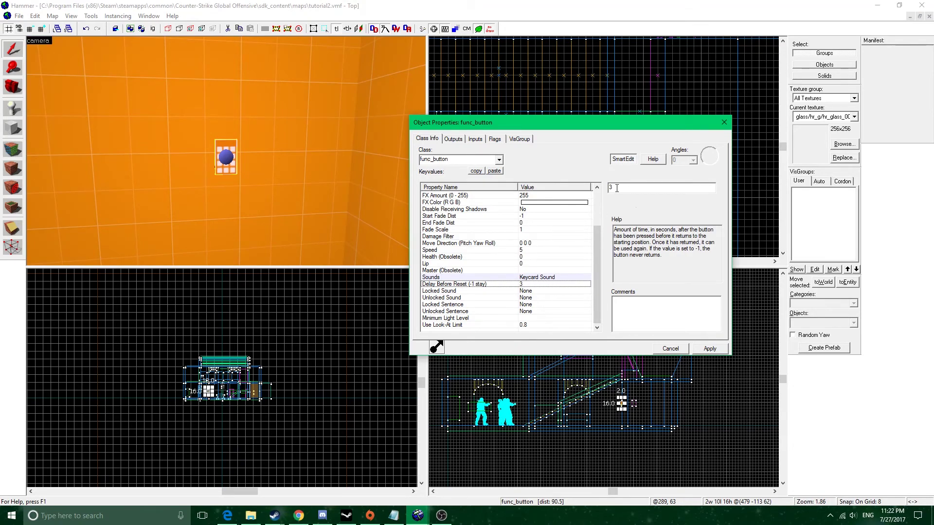
{"action": "left_click", "coordinate": [550, 297]}
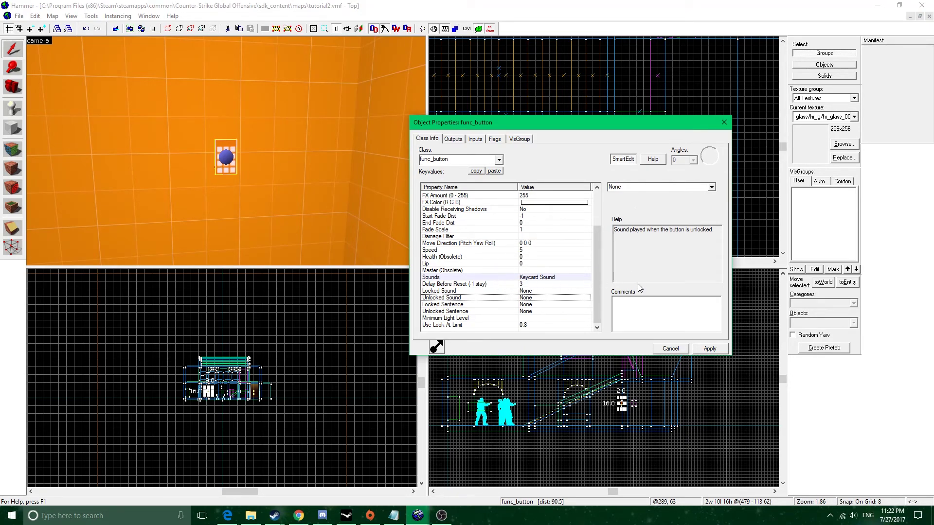
- Examine the button's Speed, Move Direction and obsolete Health properties, and look over the rest of its keyvalues
{"action": "left_click", "coordinate": [517, 251]}
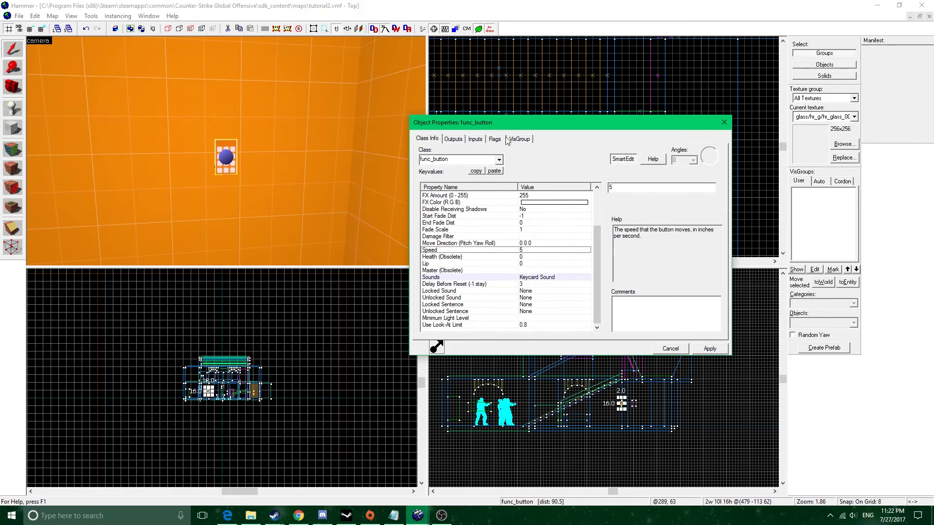
{"action": "left_click", "coordinate": [529, 245]}
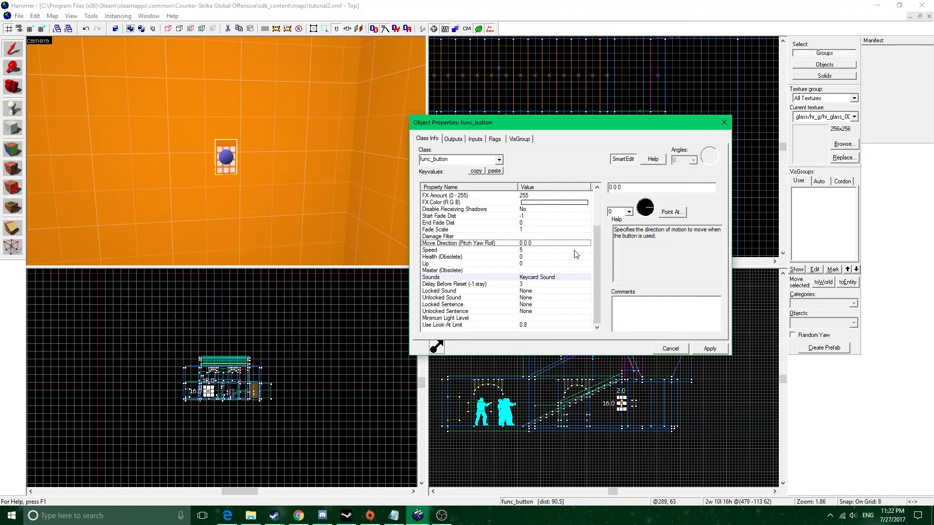
{"action": "left_click", "coordinate": [503, 258]}
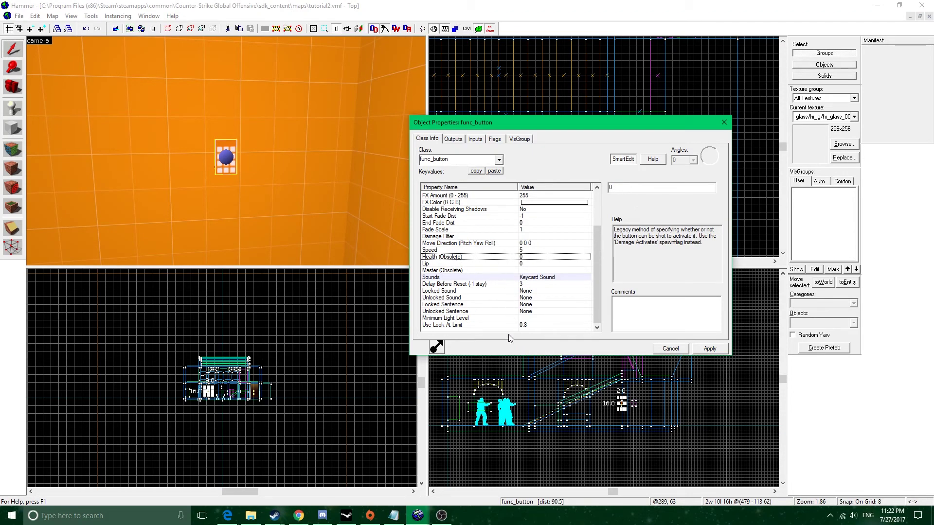
{"action": "scroll", "coordinate": [481, 311], "scroll_direction": "up", "scroll_amount": 3}
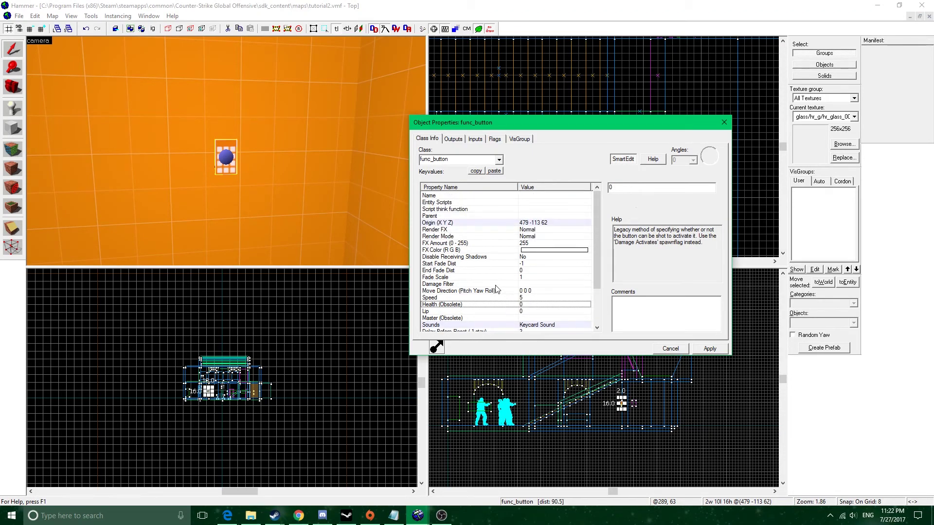
{"action": "scroll", "coordinate": [563, 288], "scroll_direction": "down", "scroll_amount": 3}
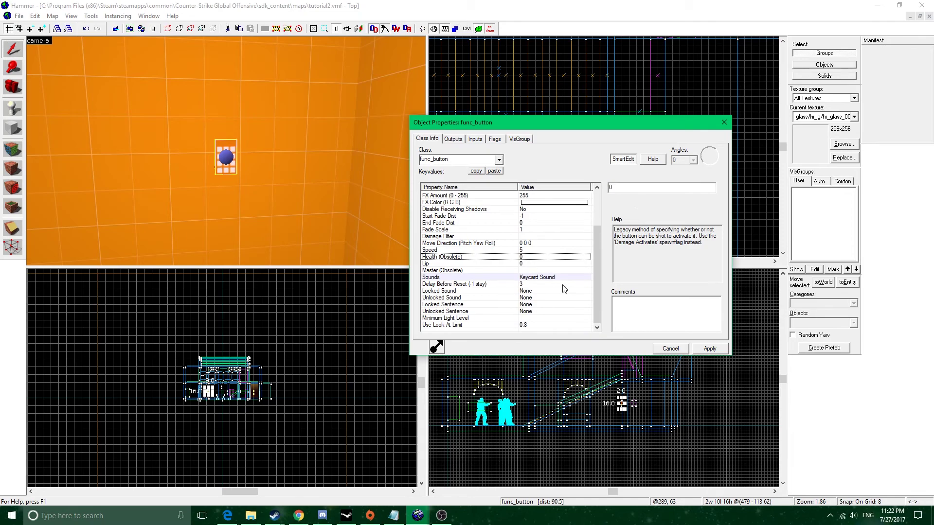
- Review the button's flags, including Damage Activates, and check its outputs and inputs
{"action": "left_click", "coordinate": [496, 140]}
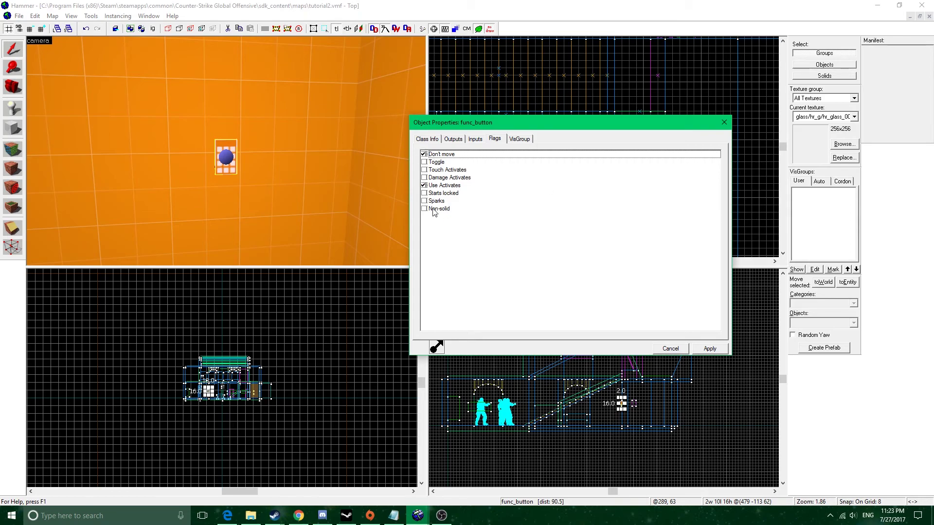
{"action": "left_click", "coordinate": [443, 178]}
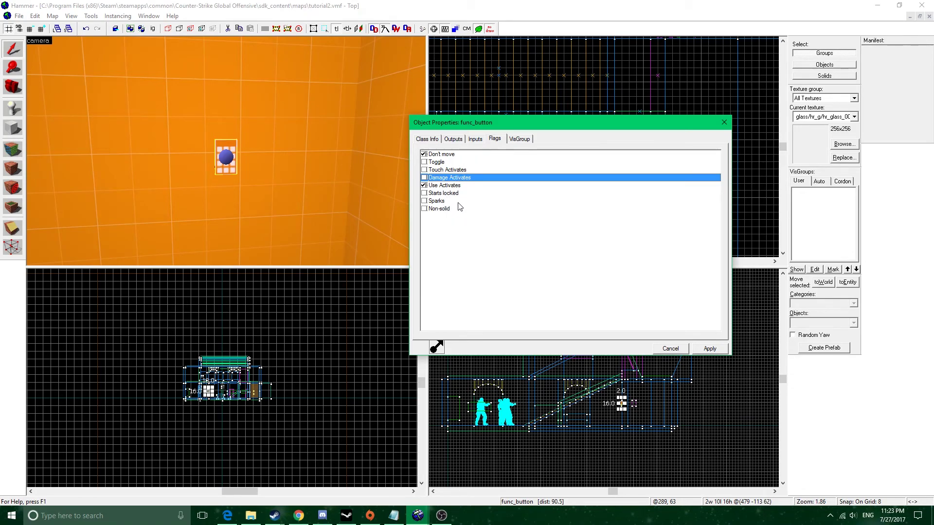
{"action": "left_click", "coordinate": [452, 139]}
{"action": "left_click", "coordinate": [475, 139]}
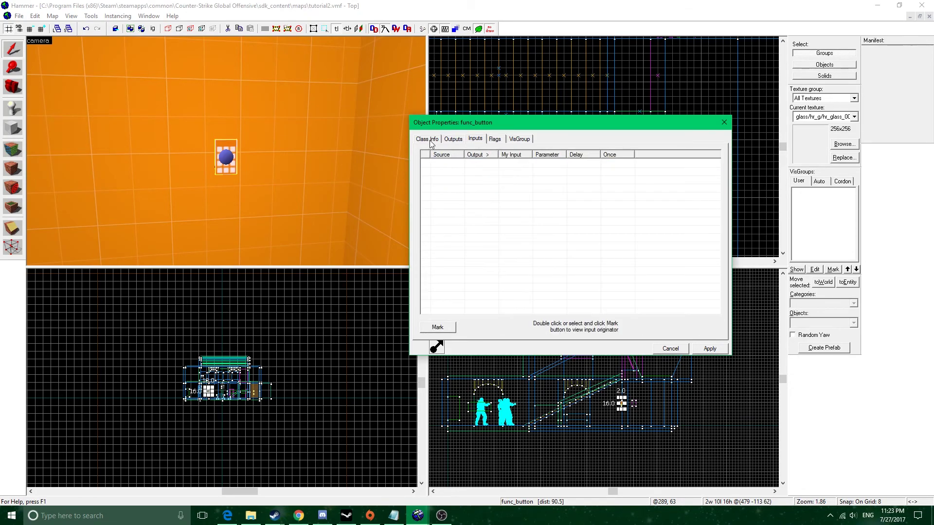
{"action": "left_click", "coordinate": [427, 139]}
{"action": "left_click", "coordinate": [495, 140]}
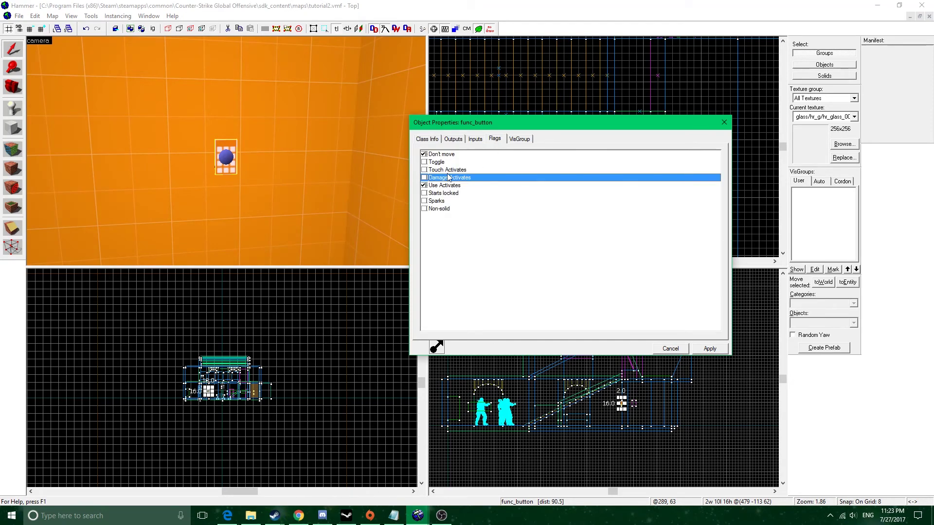
{"action": "left_click", "coordinate": [382, 192]}
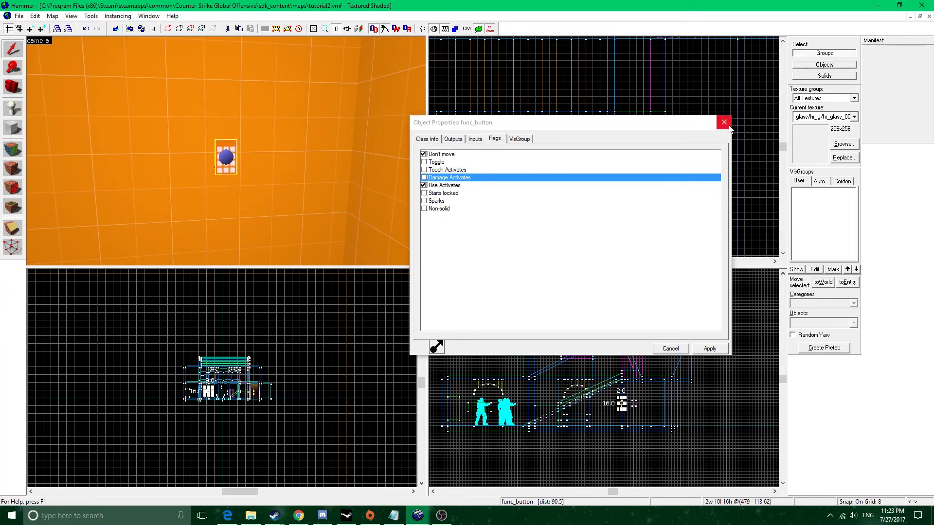
- Enable the Sparks flag on the func_button and return to its keyvalues
{"action": "left_click", "coordinate": [424, 203]}
{"action": "left_click", "coordinate": [424, 201]}
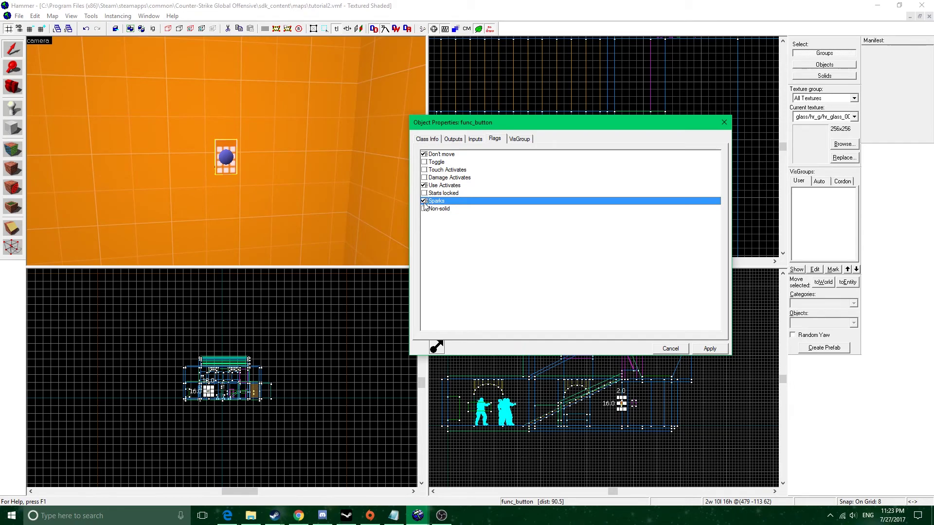
{"action": "left_click", "coordinate": [428, 139]}
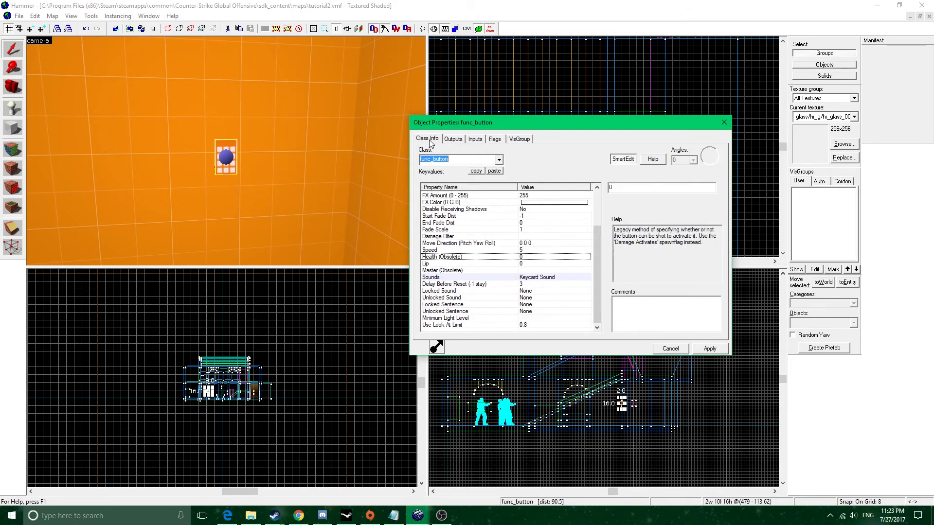
- Show the func_button's outputs, select the skydoor Open output and examine the available output event names
{"action": "left_click", "coordinate": [453, 139]}
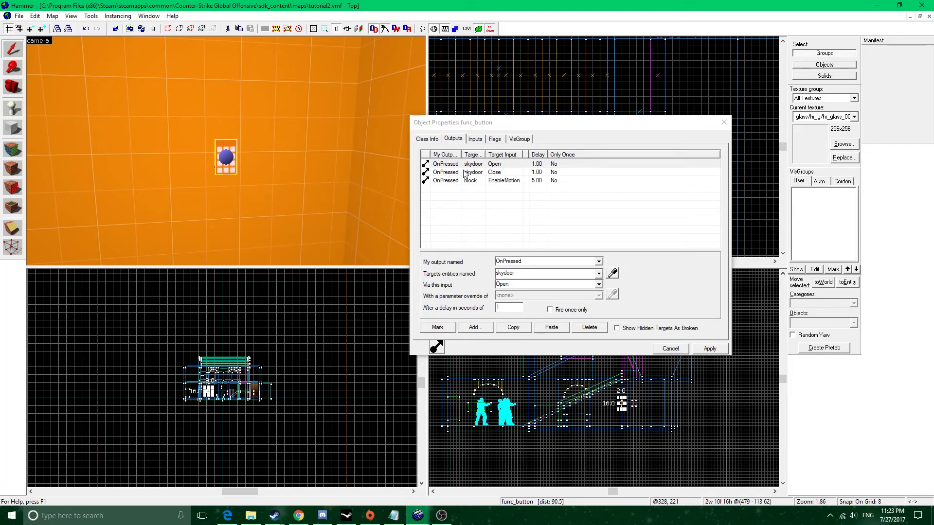
{"action": "left_click", "coordinate": [502, 165]}
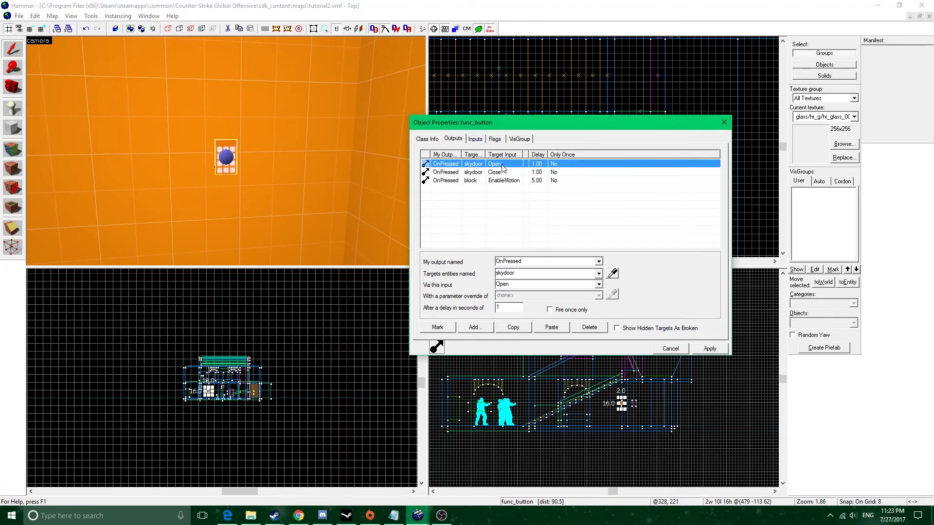
{"action": "left_click", "coordinate": [599, 261]}
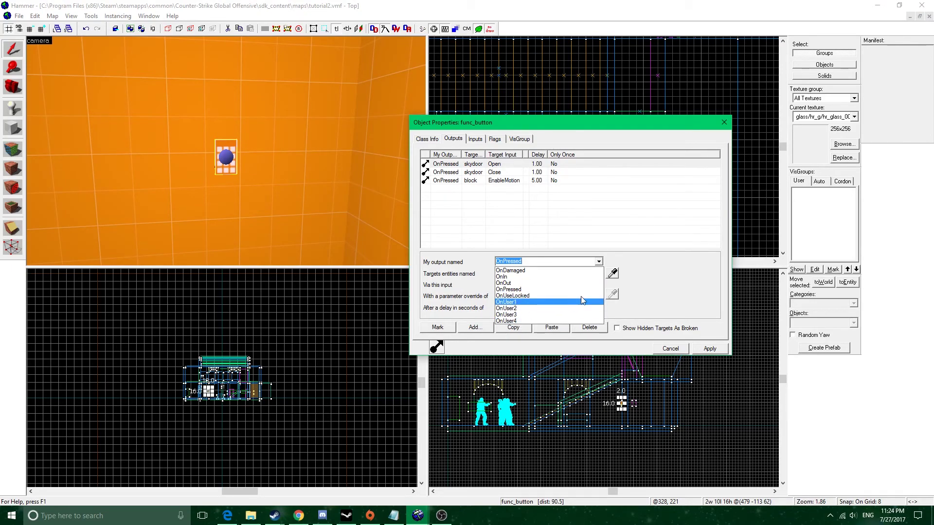
{"action": "left_click", "coordinate": [599, 262]}
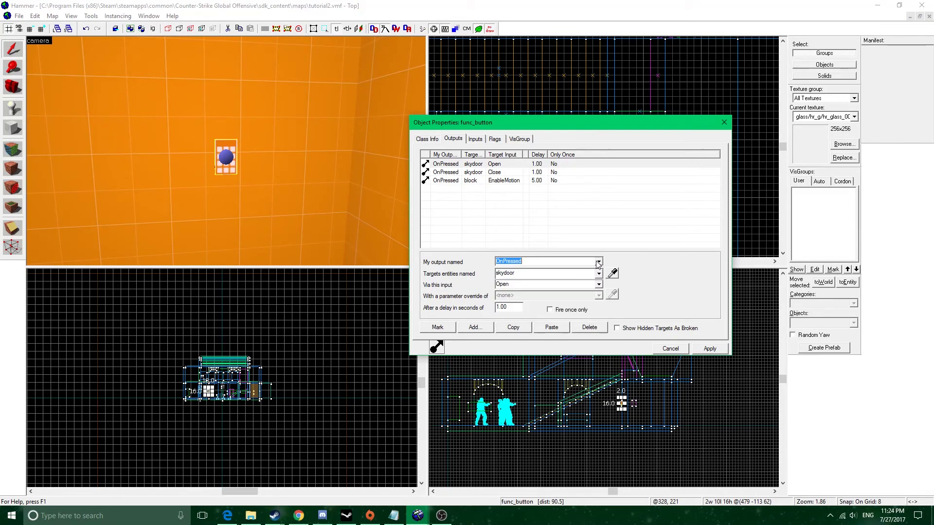
- Look through the output's event, target entity and target input choices, and pick skydoor as the target
{"action": "left_click", "coordinate": [600, 273]}
{"action": "left_click", "coordinate": [599, 286]}
{"action": "left_click", "coordinate": [599, 285]}
{"action": "left_click", "coordinate": [598, 262]}
{"action": "left_click", "coordinate": [599, 262]}
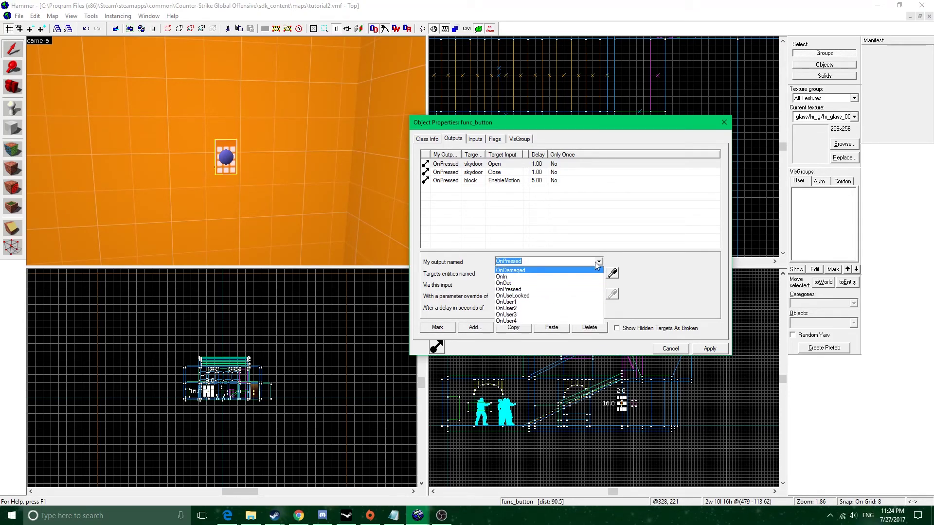
{"action": "left_click", "coordinate": [597, 263]}
{"action": "left_click", "coordinate": [599, 287]}
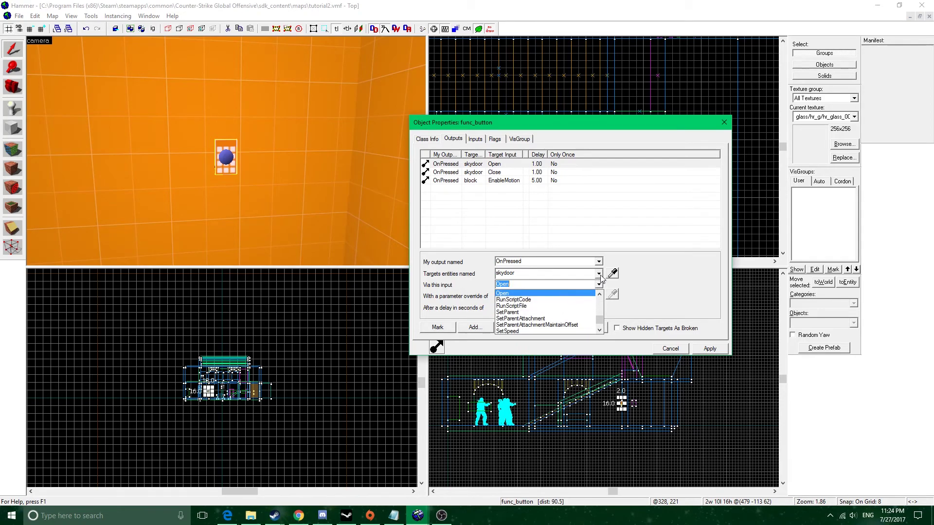
{"action": "left_click", "coordinate": [601, 278]}
{"action": "left_click", "coordinate": [598, 273]}
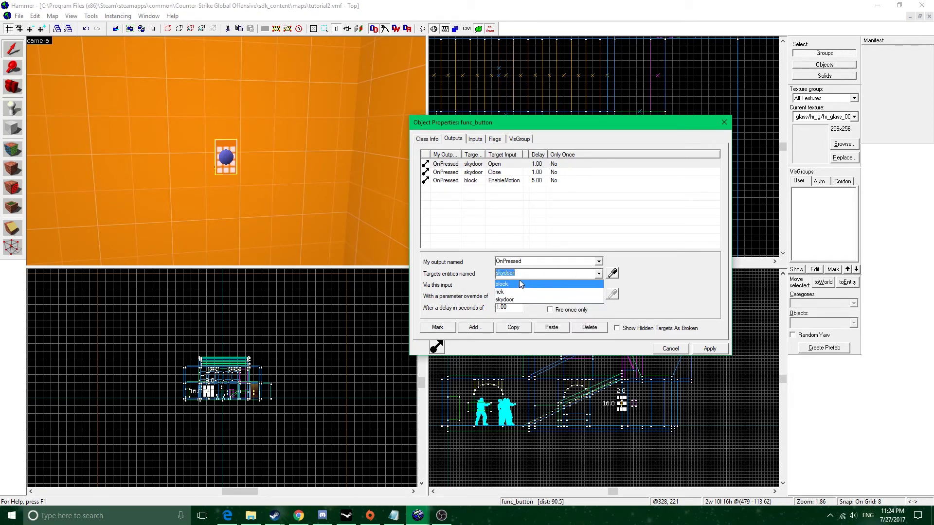
{"action": "left_click", "coordinate": [542, 300]}
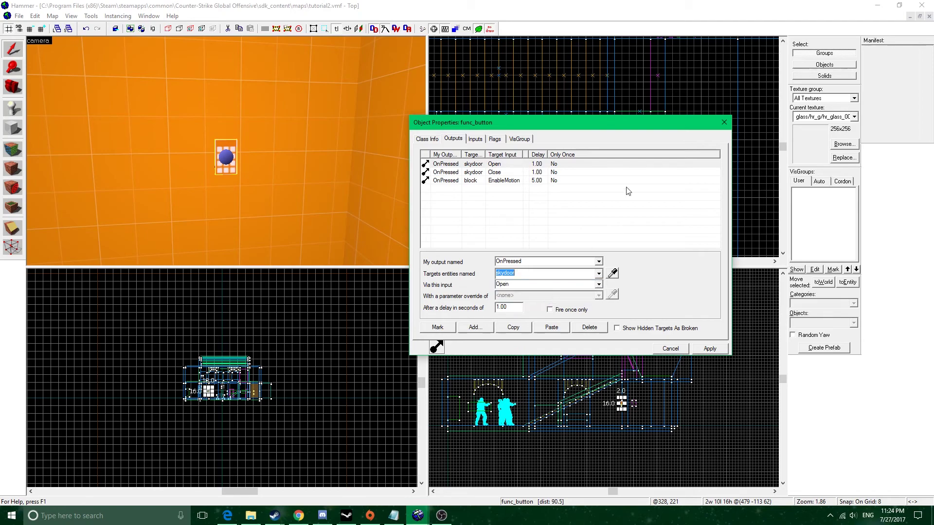
- Close the button's properties, then select the skydoor func_door in the camera view and check its properties
{"action": "left_click", "coordinate": [724, 123]}
{"action": "key", "text": "z"}
{"action": "key", "text": "z"}
{"action": "left_click", "coordinate": [179, 123]}
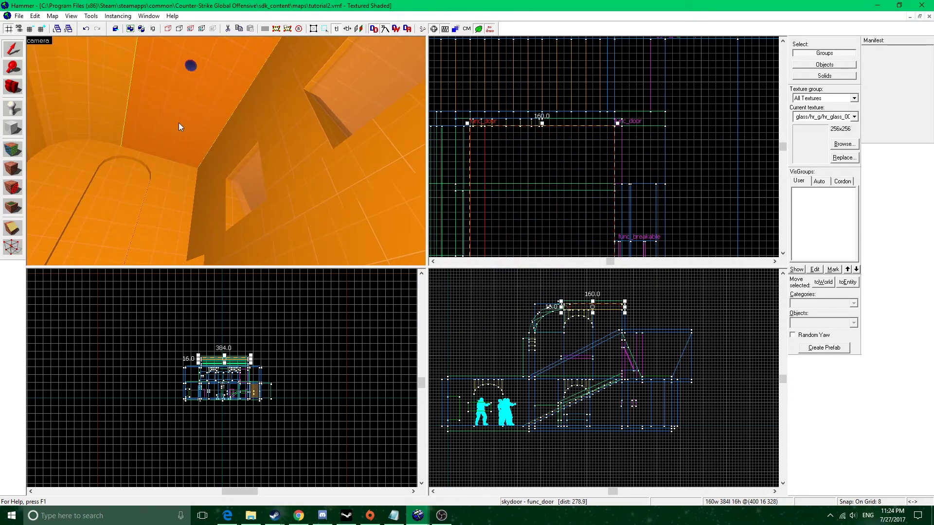
{"action": "double_click", "coordinate": [179, 123]}
{"action": "left_click", "coordinate": [724, 122]}
- Return to the func_button in the camera view and reopen its outputs
{"action": "key", "text": "z"}
{"action": "key", "text": "z"}
{"action": "double_click", "coordinate": [248, 155]}
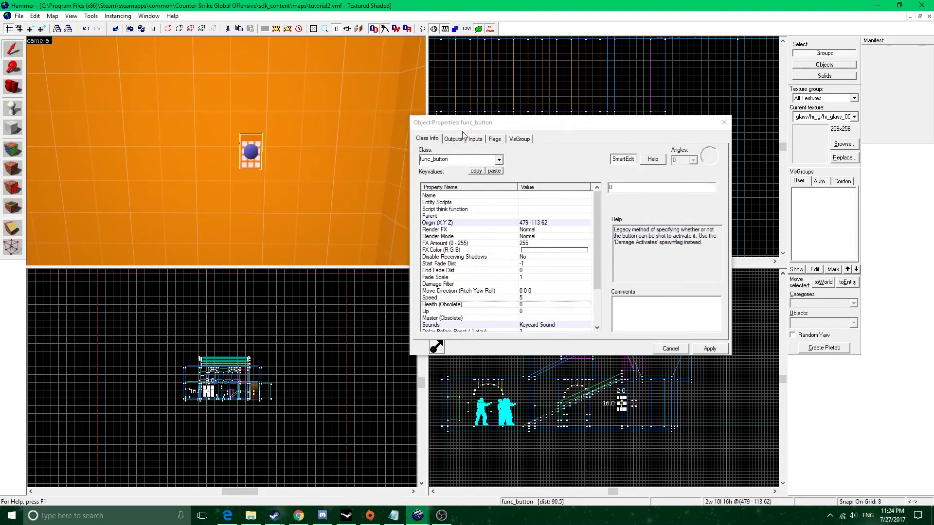
{"action": "left_click", "coordinate": [450, 139]}
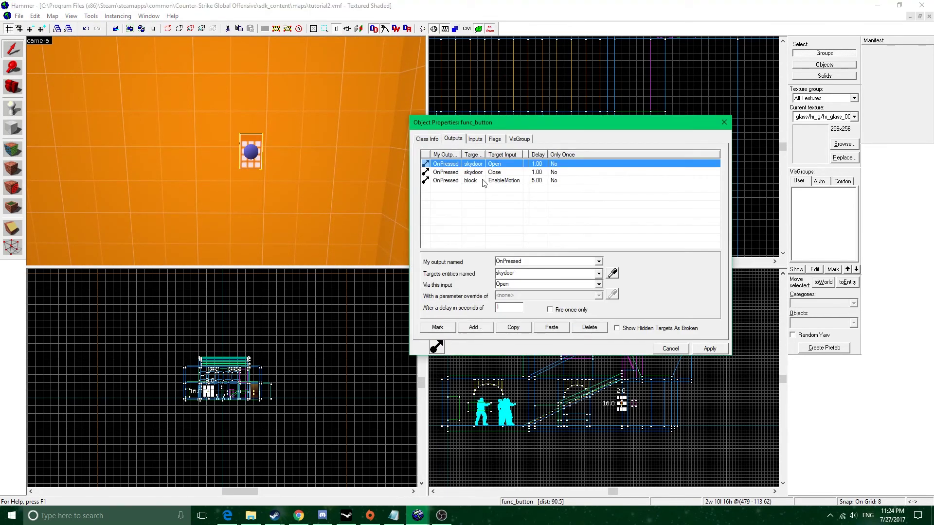
- Examine the skydoor output's target entity choices and entity picker, and look around the room in the camera view
{"action": "left_click", "coordinate": [603, 274]}
{"action": "left_click", "coordinate": [611, 278]}
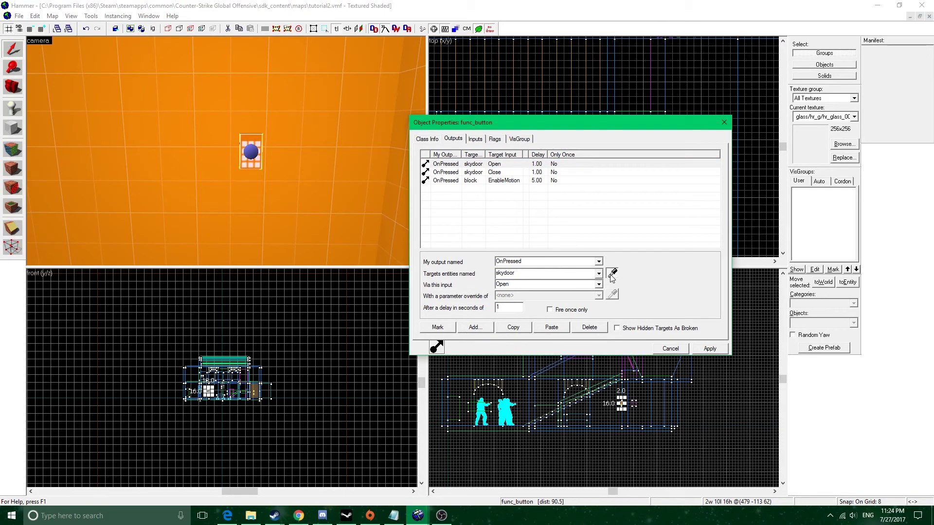
{"action": "key", "text": "z"}
{"action": "key", "text": "z"}
{"action": "left_click", "coordinate": [247, 147]}
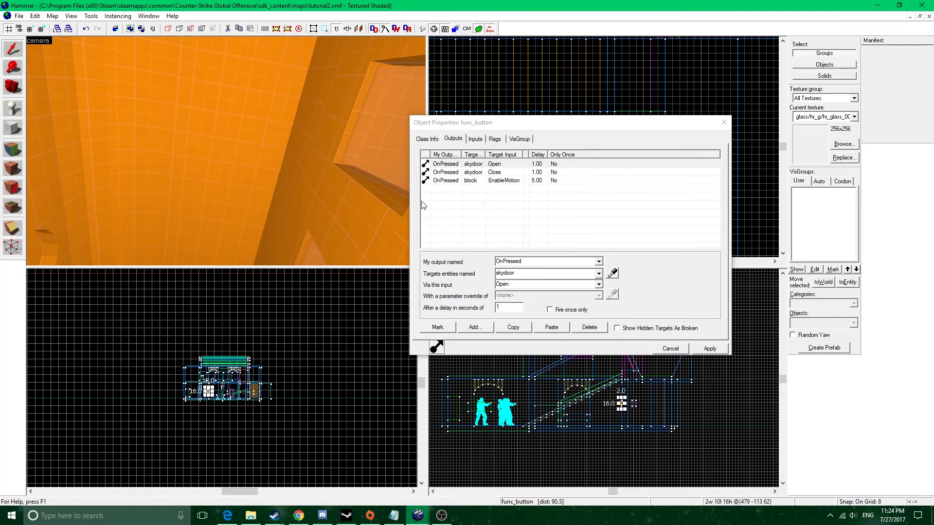
{"action": "key", "text": "z"}
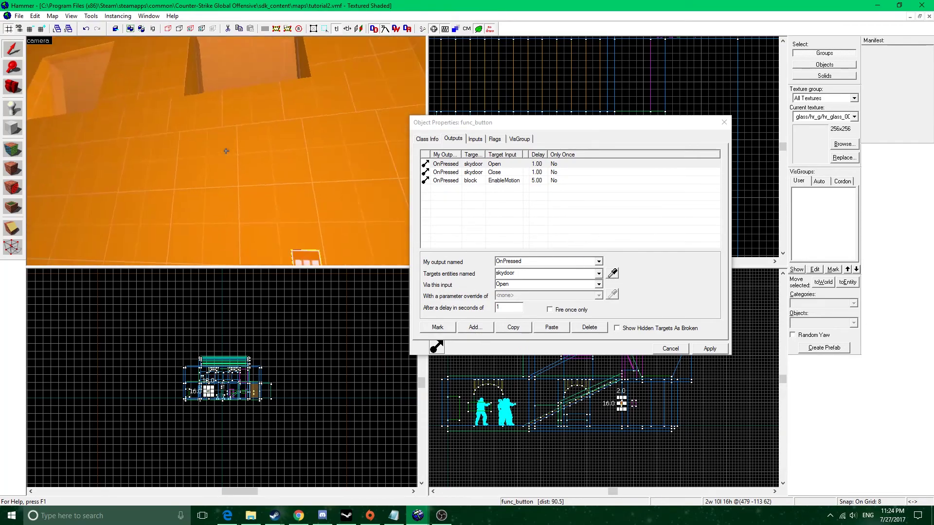
{"action": "key", "text": "z"}
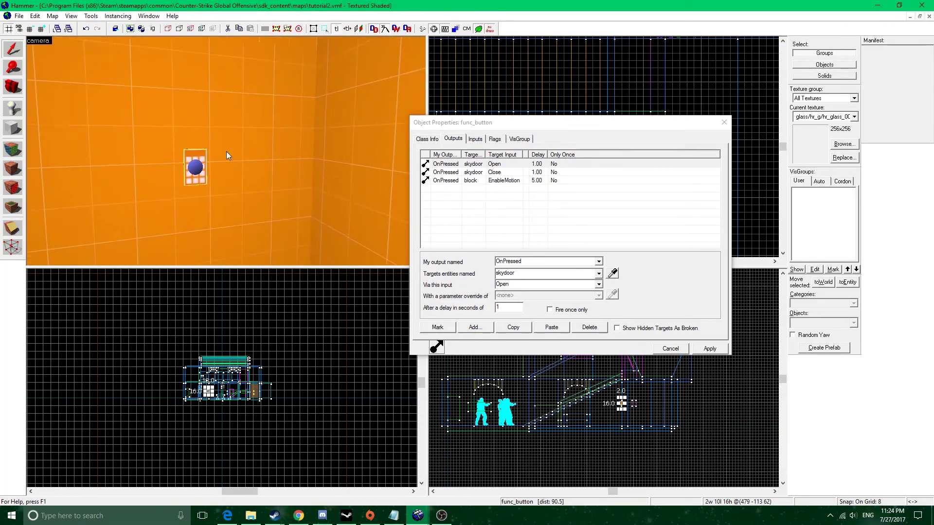
- Review the inputs available for skydoor, including Close, Kill, Lock and Toggle, and pick Open
{"action": "left_click", "coordinate": [598, 286]}
{"action": "scroll", "coordinate": [518, 311], "scroll_direction": "up", "scroll_amount": 10}
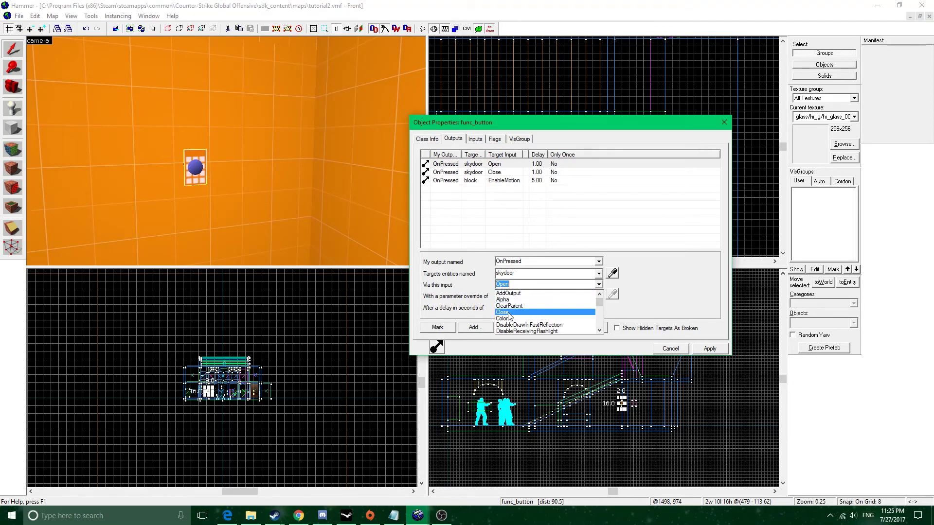
{"action": "scroll", "coordinate": [522, 319], "scroll_direction": "down", "scroll_amount": 2}
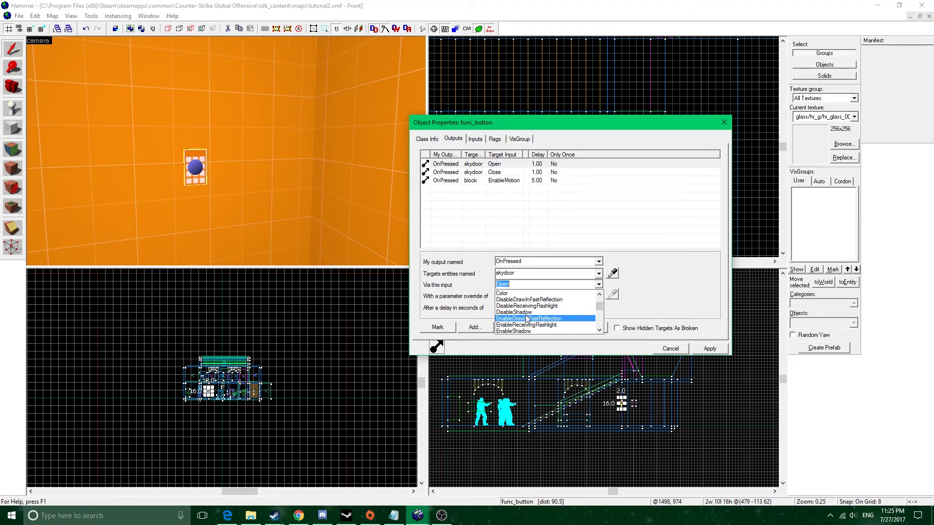
{"action": "scroll", "coordinate": [547, 330], "scroll_direction": "down", "scroll_amount": 1}
{"action": "scroll", "coordinate": [545, 329], "scroll_direction": "down", "scroll_amount": 3}
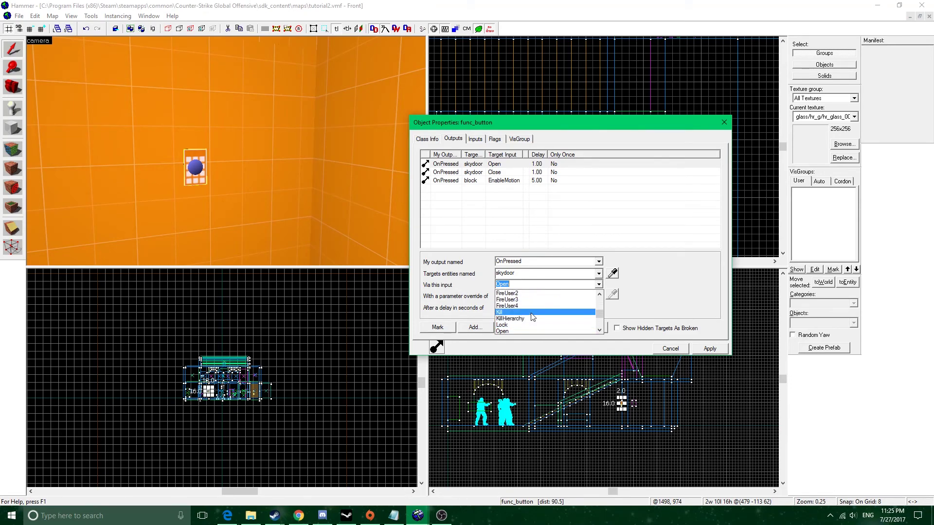
{"action": "scroll", "coordinate": [528, 323], "scroll_direction": "down", "scroll_amount": 3}
{"action": "scroll", "coordinate": [528, 322], "scroll_direction": "down", "scroll_amount": 1}
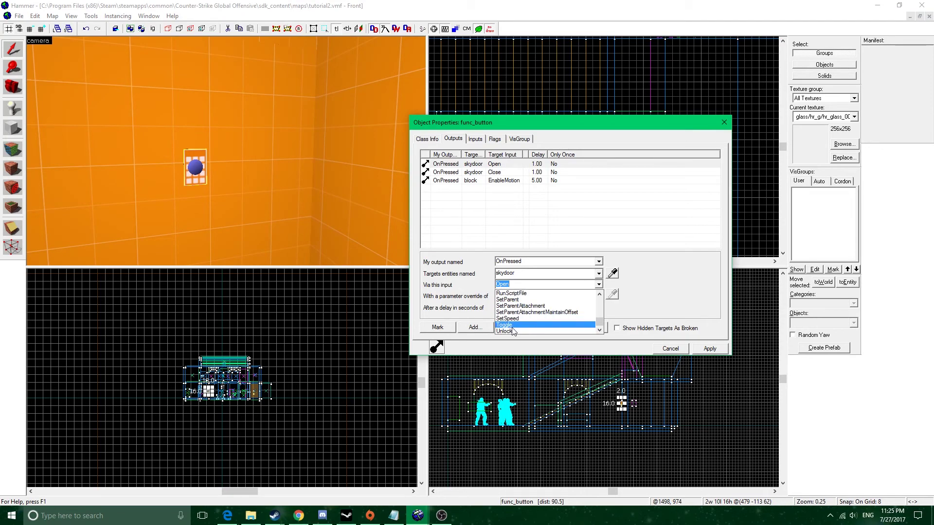
{"action": "scroll", "coordinate": [545, 316], "scroll_direction": "up", "scroll_amount": 4}
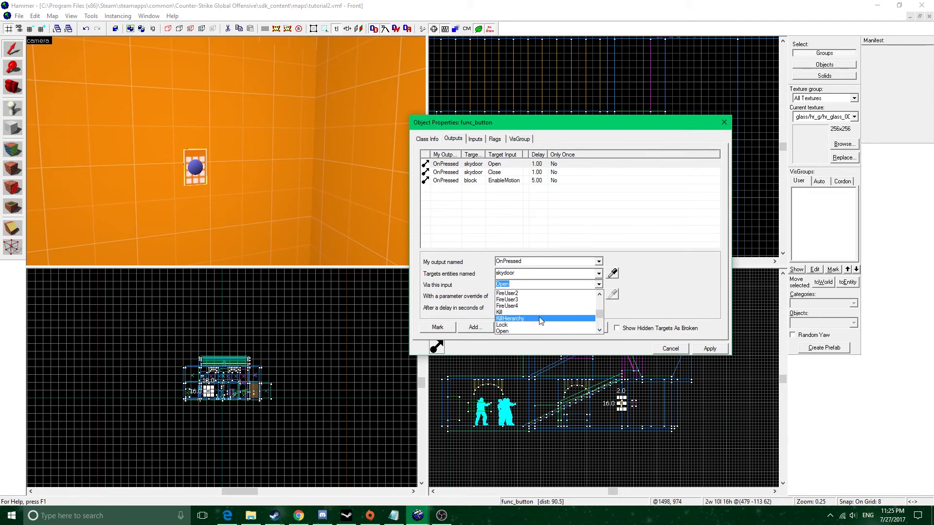
{"action": "scroll", "coordinate": [546, 315], "scroll_direction": "up", "scroll_amount": 3}
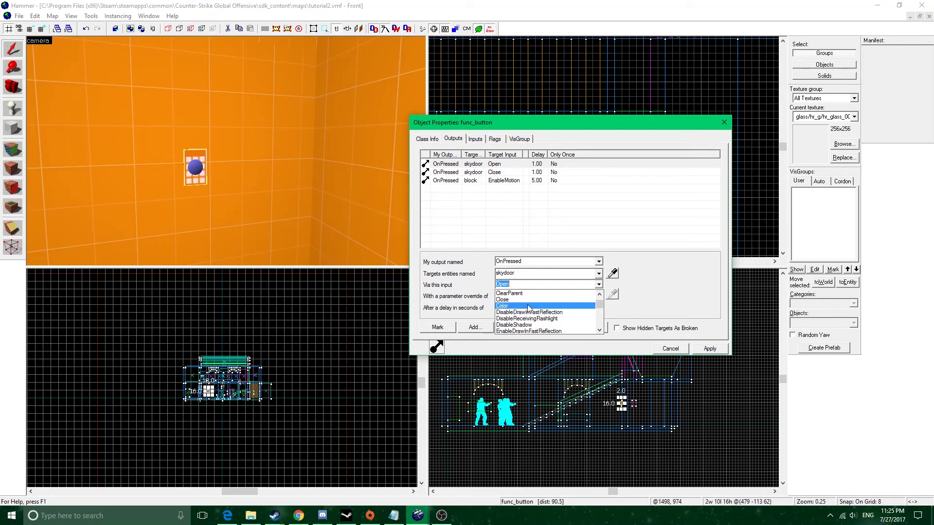
{"action": "scroll", "coordinate": [522, 316], "scroll_direction": "down", "scroll_amount": 3}
{"action": "left_click", "coordinate": [522, 332]}
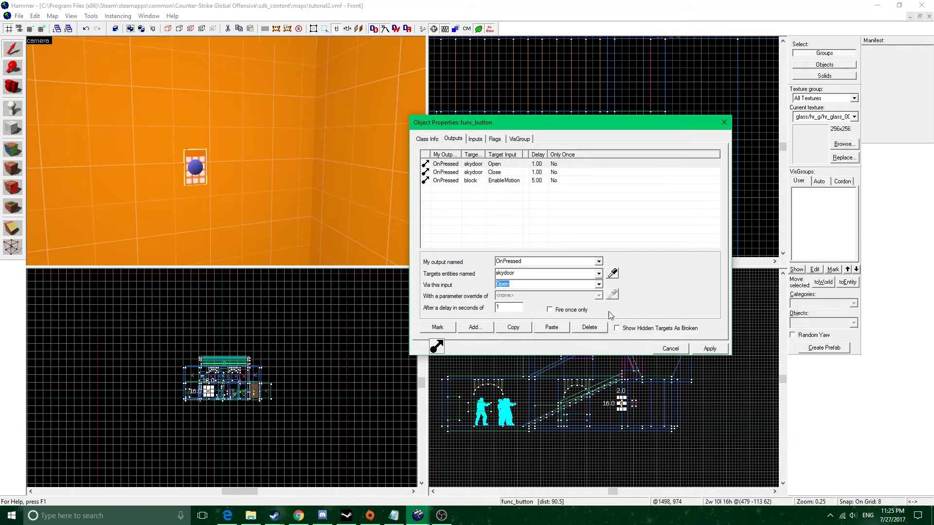
- Look up from the button in the camera view and examine the skydoor output's delay setting
{"action": "key", "text": "z"}
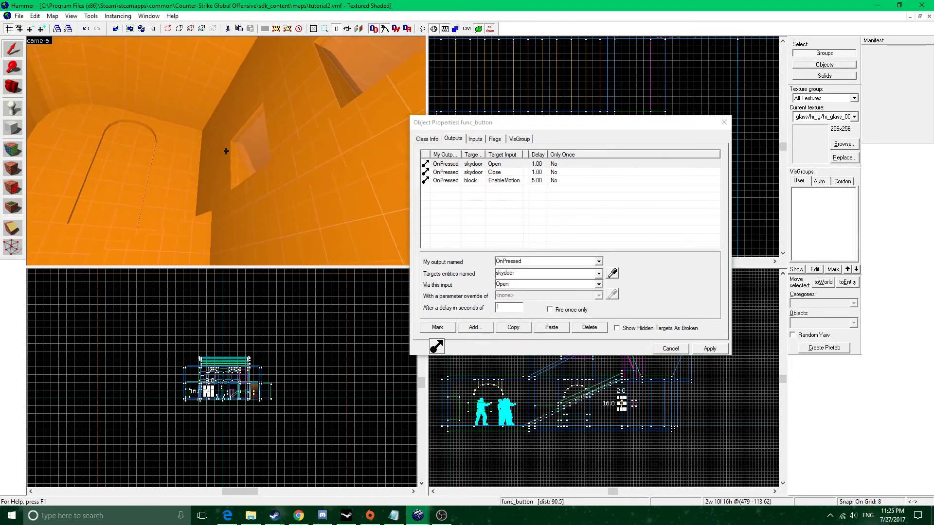
{"action": "left_click_drag", "start_coordinate": [226, 151], "coordinate": [226, 151]}
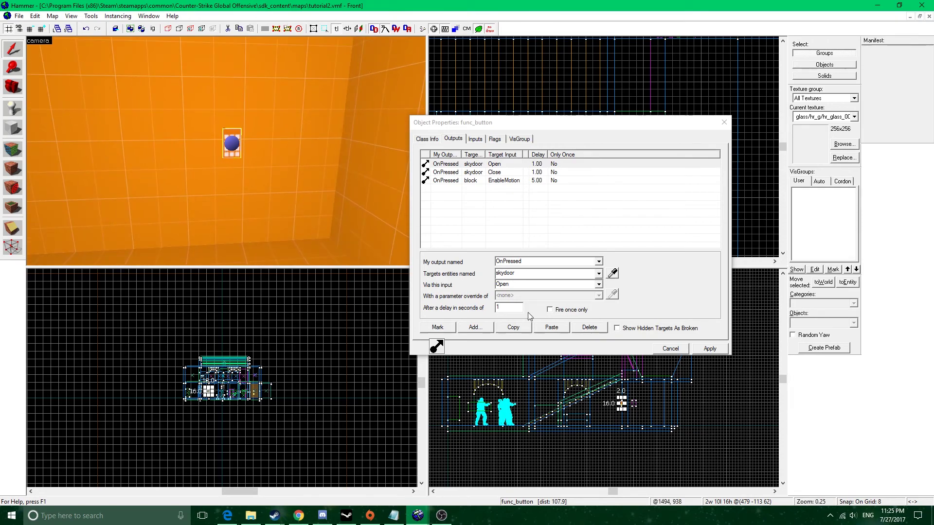
{"action": "left_click", "coordinate": [511, 307]}
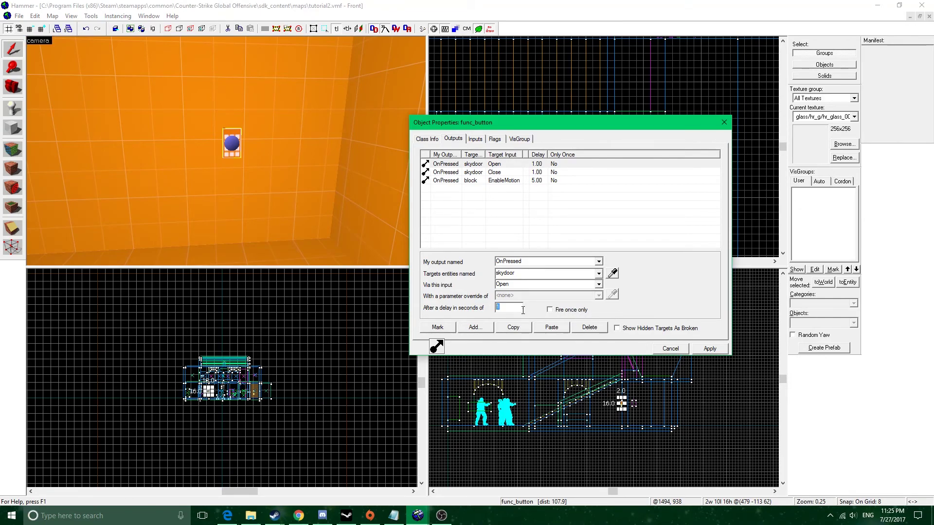
- Select the block EnableMotion output and look at the targeted block in the camera view
{"action": "left_click", "coordinate": [520, 181]}
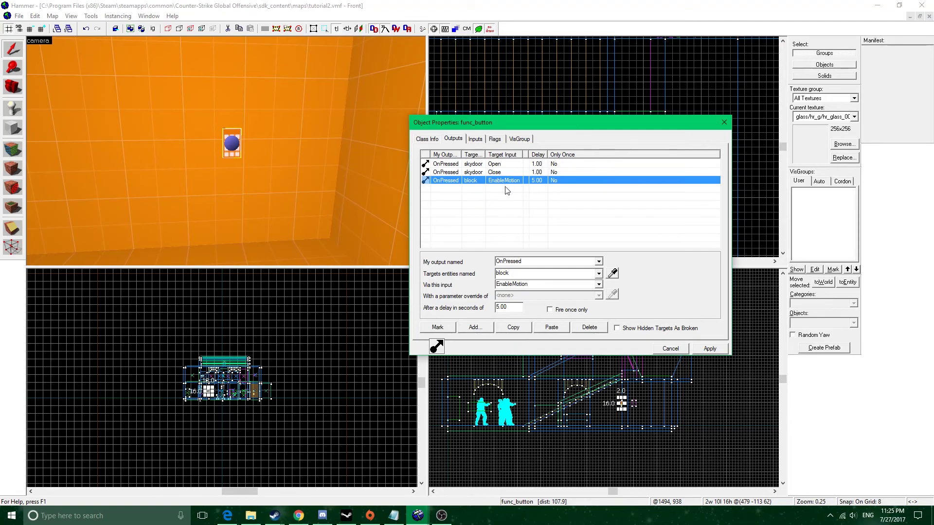
{"action": "key", "text": "z"}
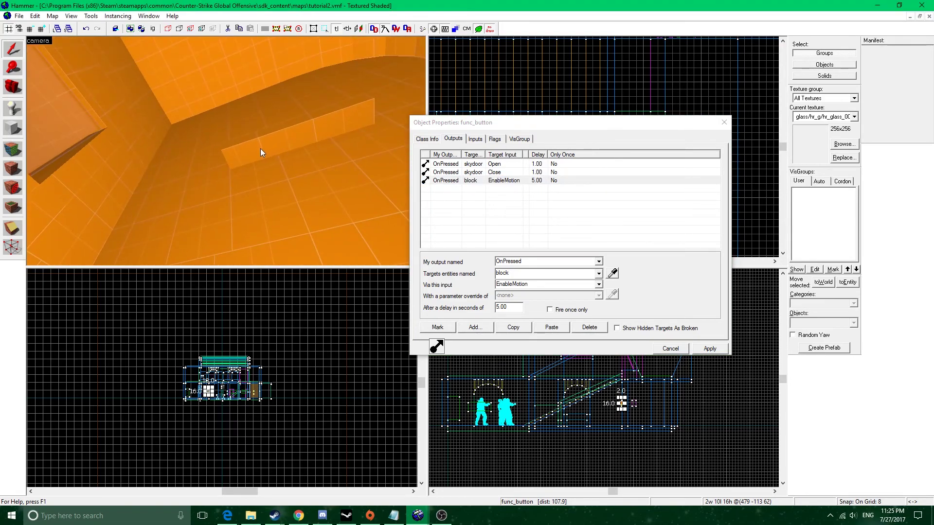
{"action": "key", "text": "z"}
{"action": "key", "text": "z"}
- Review the inputs available for block, including DisableMotion, Kill and SetParent, and pick EnableMotion
{"action": "left_click", "coordinate": [598, 285]}
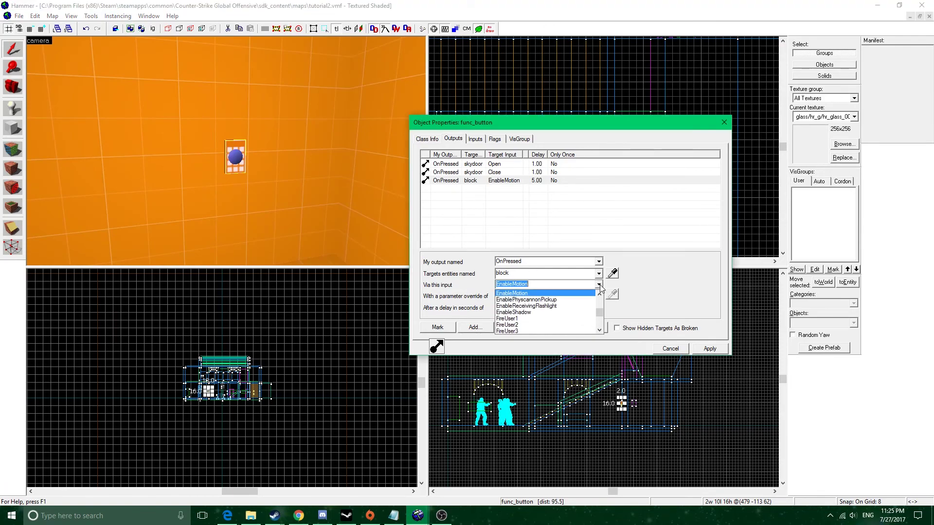
{"action": "scroll", "coordinate": [583, 312], "scroll_direction": "up", "scroll_amount": 7}
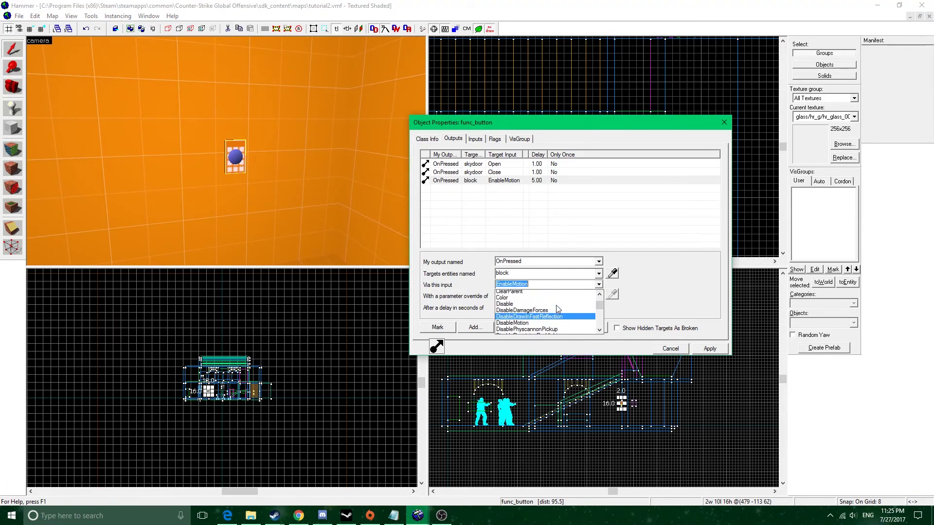
{"action": "scroll", "coordinate": [559, 309], "scroll_direction": "down", "scroll_amount": 6}
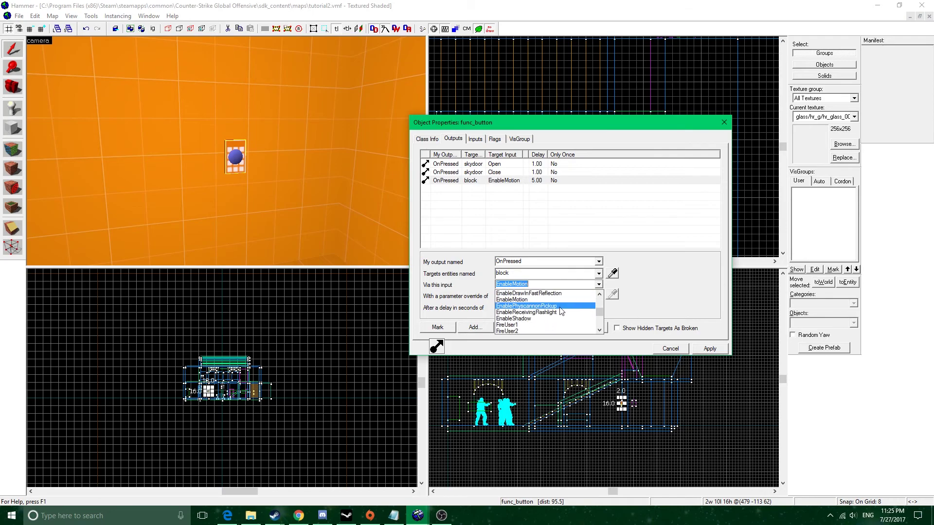
{"action": "scroll", "coordinate": [564, 312], "scroll_direction": "down", "scroll_amount": 1}
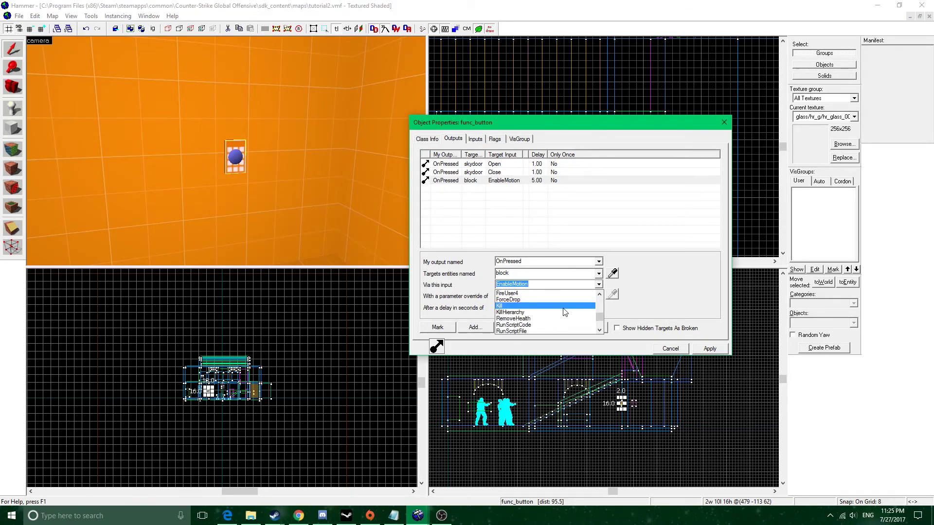
{"action": "scroll", "coordinate": [564, 312], "scroll_direction": "down", "scroll_amount": 3}
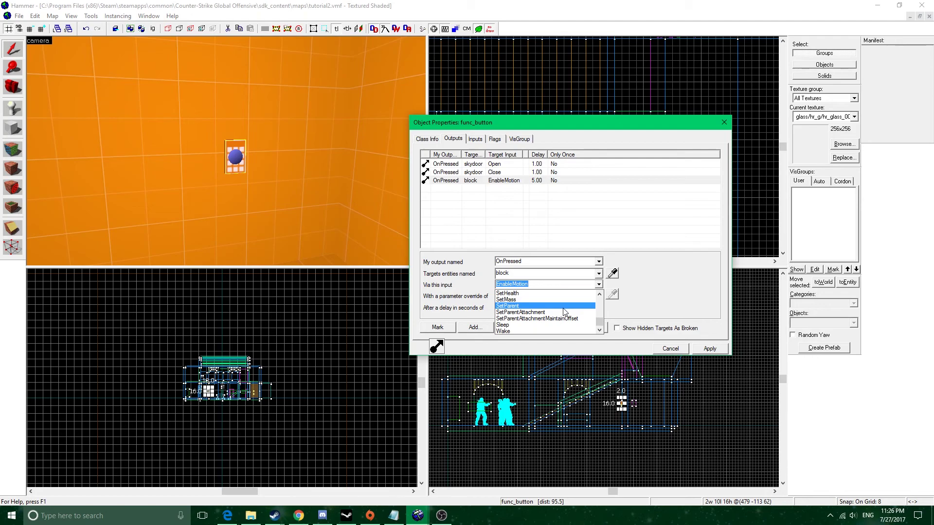
{"action": "scroll", "coordinate": [570, 314], "scroll_direction": "up", "scroll_amount": 5}
{"action": "left_click", "coordinate": [570, 293]}
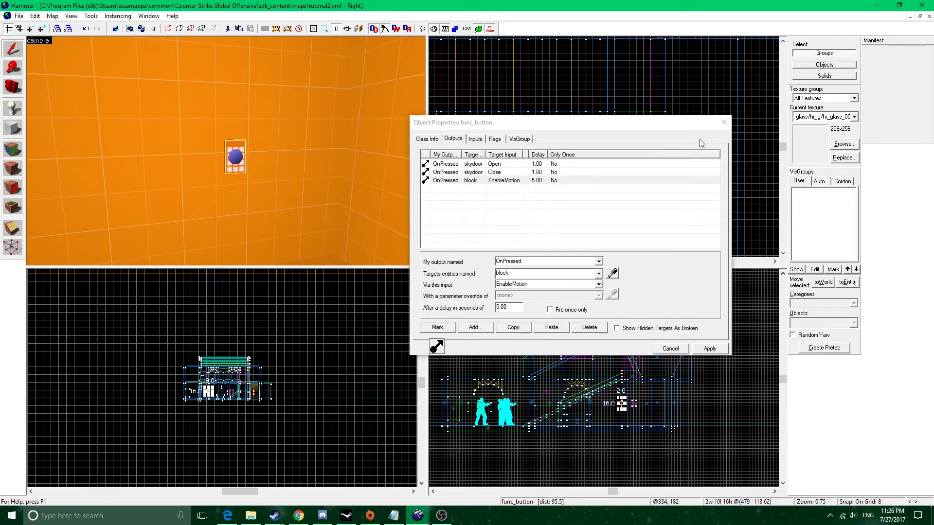
- Close the button's properties and open those of the block func_physbox_multiplayer in the camera view
{"action": "left_click", "coordinate": [724, 123]}
{"action": "key", "text": "z"}
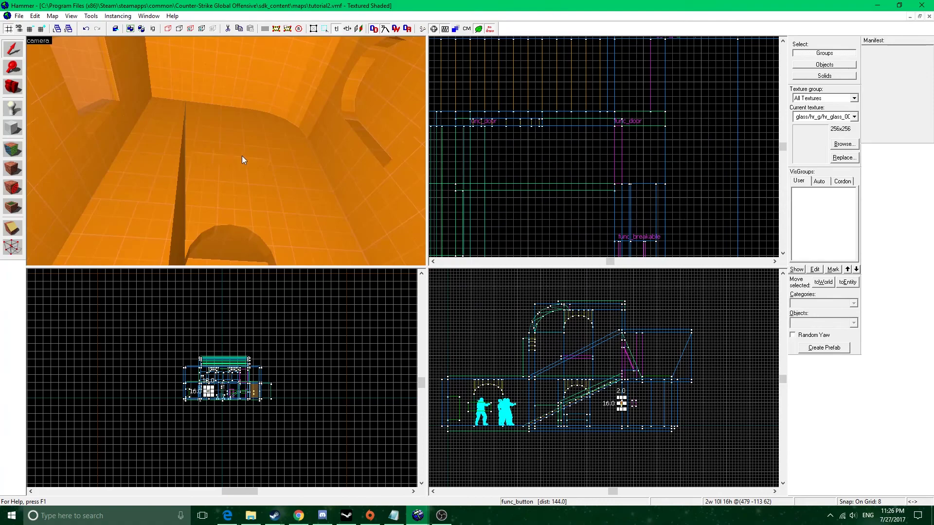
{"action": "key", "text": "z"}
{"action": "key", "text": "z"}
{"action": "double_click", "coordinate": [237, 148]}
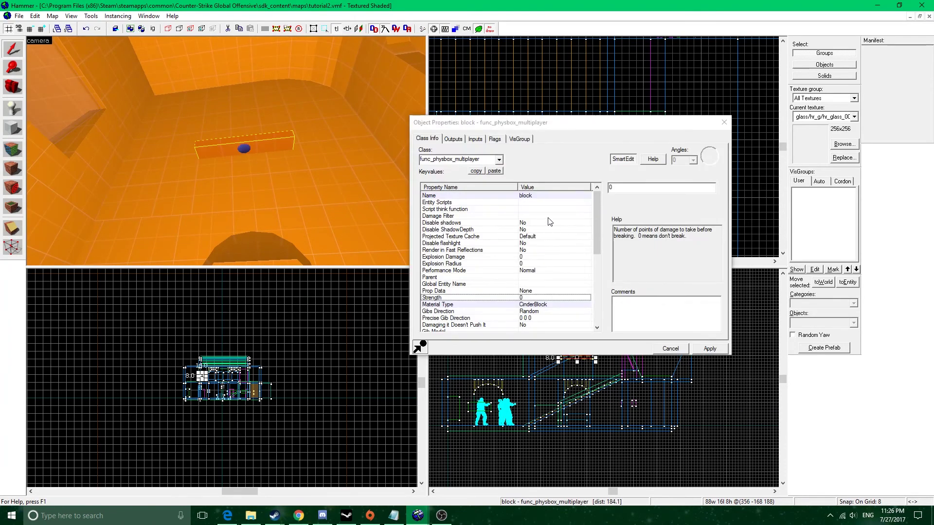
- Review the block's shadow, Parent and Strength properties
{"action": "scroll", "coordinate": [549, 221], "scroll_direction": "down", "scroll_amount": 3}
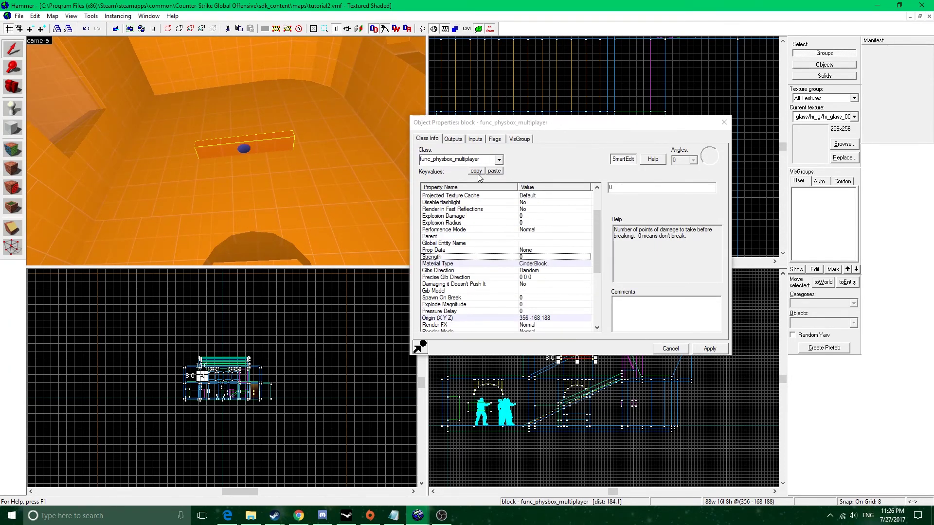
{"action": "scroll", "coordinate": [523, 234], "scroll_direction": "up", "scroll_amount": 2}
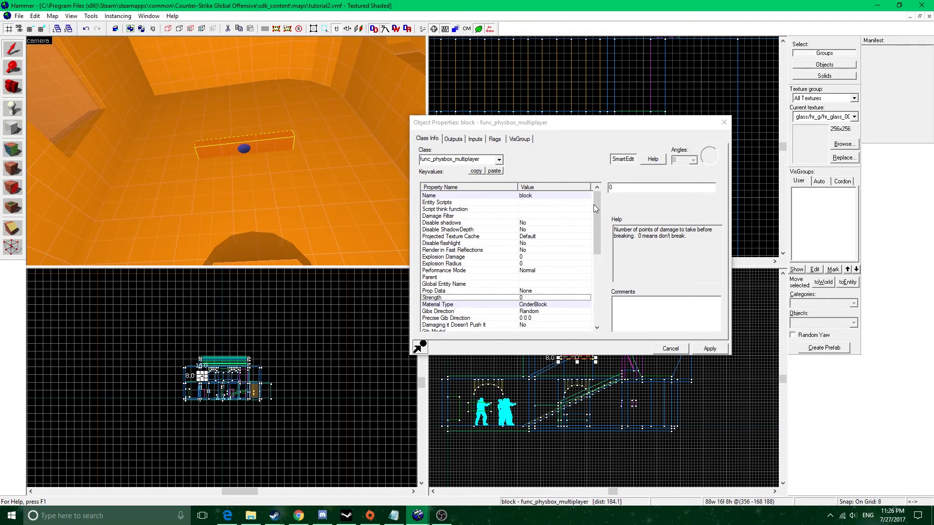
{"action": "left_click", "coordinate": [445, 217]}
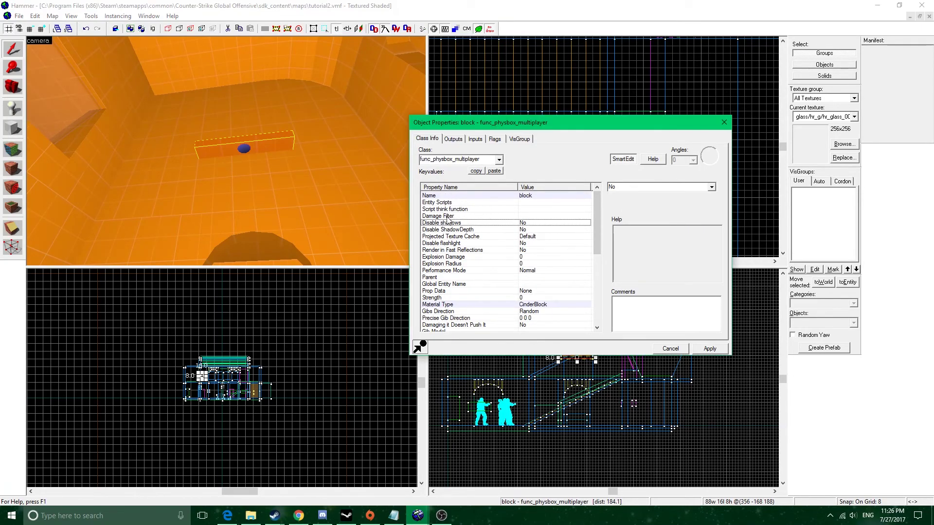
{"action": "left_click", "coordinate": [446, 278]}
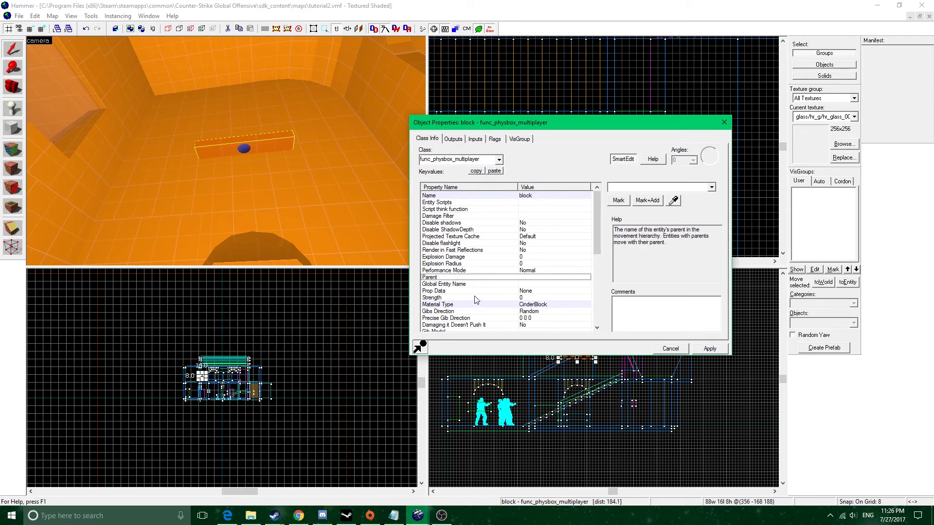
{"action": "scroll", "coordinate": [481, 305], "scroll_direction": "down", "scroll_amount": 1}
{"action": "left_click", "coordinate": [496, 271]}
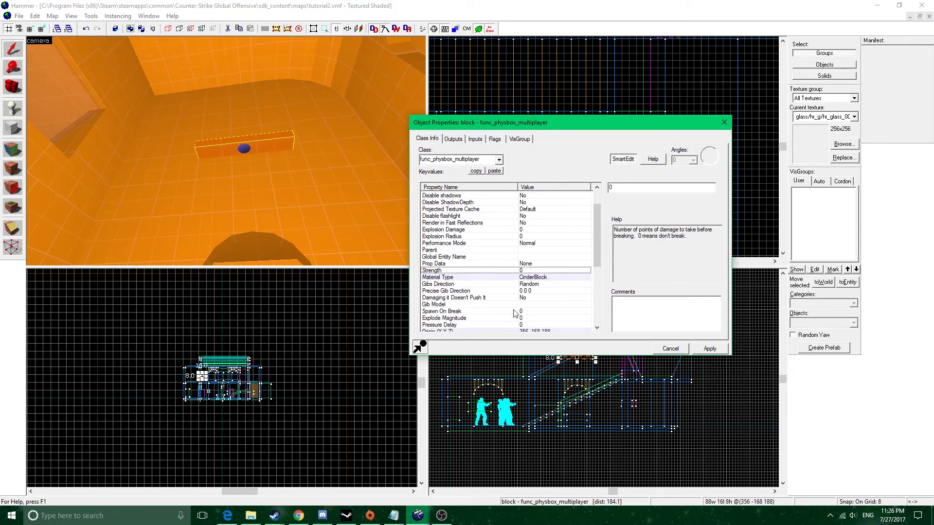
- Examine the block's Material Type and Gibs Direction, then the remaining properties through the end of the list
{"action": "scroll", "coordinate": [509, 285], "scroll_direction": "down", "scroll_amount": 2}
{"action": "left_click", "coordinate": [531, 230]}
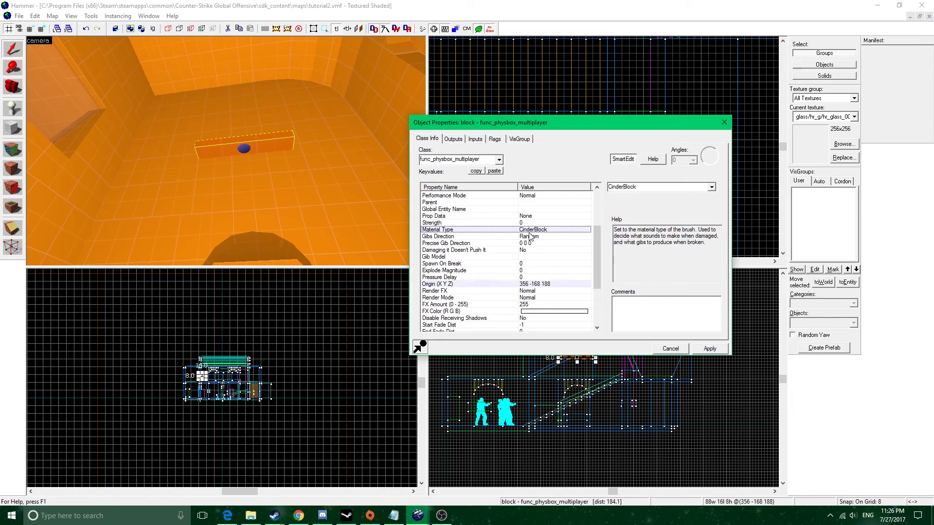
{"action": "left_click", "coordinate": [523, 237]}
{"action": "scroll", "coordinate": [525, 253], "scroll_direction": "down", "scroll_amount": 2}
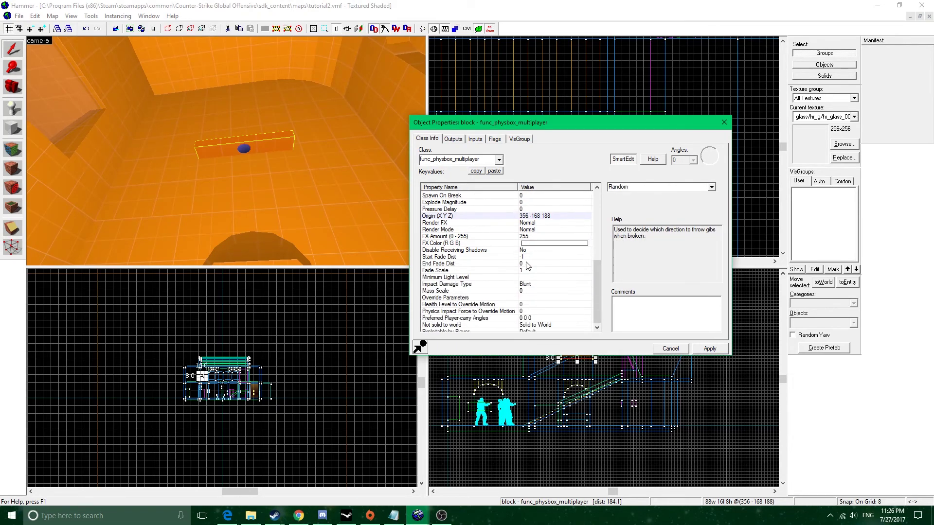
{"action": "scroll", "coordinate": [535, 263], "scroll_direction": "down", "scroll_amount": 2}
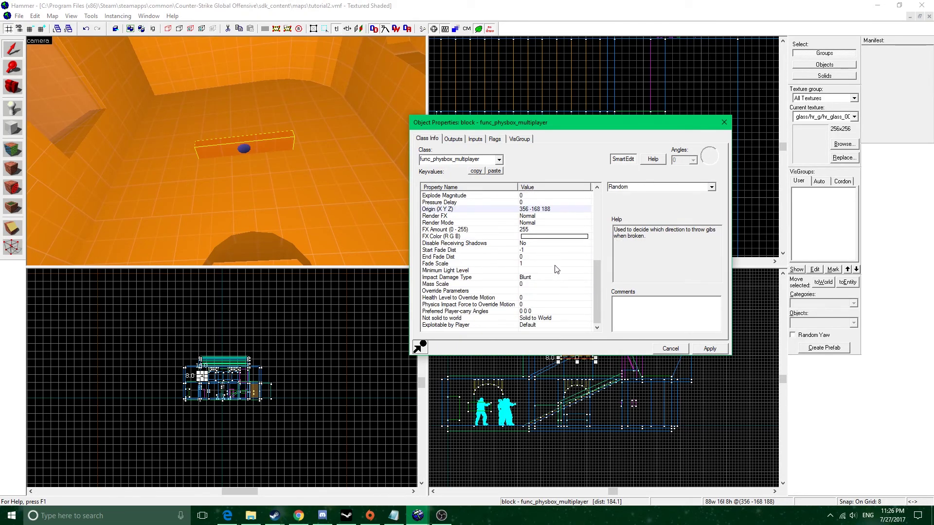
- View the choices available for the block's Not solid to world property, keeping Solid to World
{"action": "left_click", "coordinate": [540, 318]}
{"action": "left_click", "coordinate": [711, 187]}
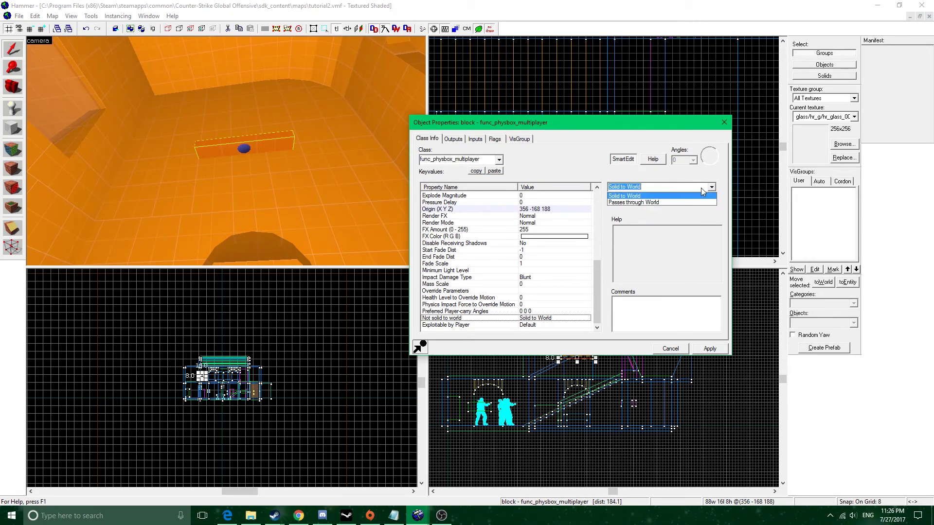
{"action": "left_click", "coordinate": [712, 188]}
{"action": "left_click", "coordinate": [713, 188]}
{"action": "left_click", "coordinate": [713, 188]}
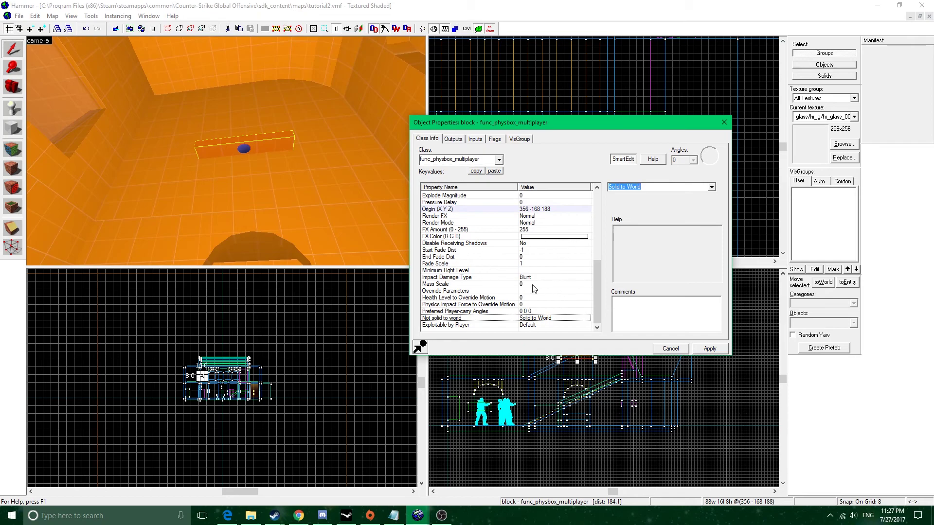
- Examine the block's Impact Damage Type and the properties around it
{"action": "left_click", "coordinate": [523, 277]}
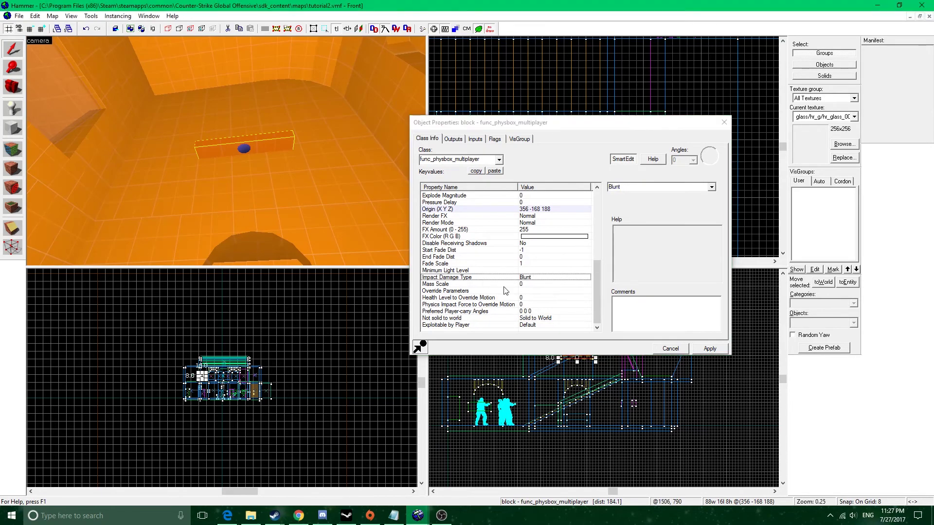
{"action": "scroll", "coordinate": [550, 297], "scroll_direction": "up", "scroll_amount": 2}
{"action": "scroll", "coordinate": [550, 297], "scroll_direction": "down", "scroll_amount": 2}
{"action": "scroll", "coordinate": [530, 300], "scroll_direction": "up", "scroll_amount": 2}
{"action": "scroll", "coordinate": [530, 309], "scroll_direction": "down", "scroll_amount": 2}
{"action": "scroll", "coordinate": [486, 311], "scroll_direction": "up", "scroll_amount": 3}
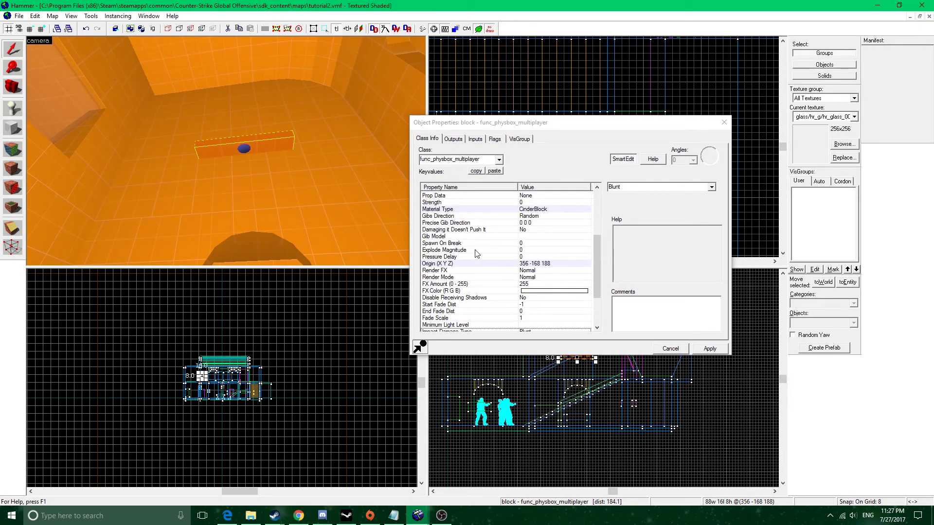
- Read the help text for the block's Explode Magnitude property and return to the start of the property list
{"action": "left_click", "coordinate": [526, 254]}
{"action": "left_click_drag", "start_coordinate": [660, 243], "coordinate": [610, 229]}
{"action": "left_click", "coordinate": [659, 243]}
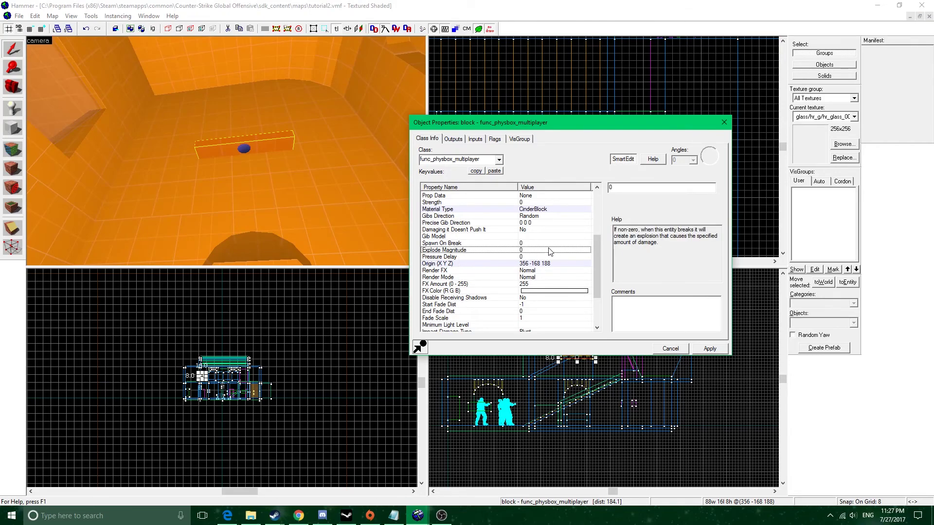
{"action": "scroll", "coordinate": [541, 252], "scroll_direction": "up", "scroll_amount": 3}
{"action": "scroll", "coordinate": [550, 253], "scroll_direction": "up", "scroll_amount": 2}
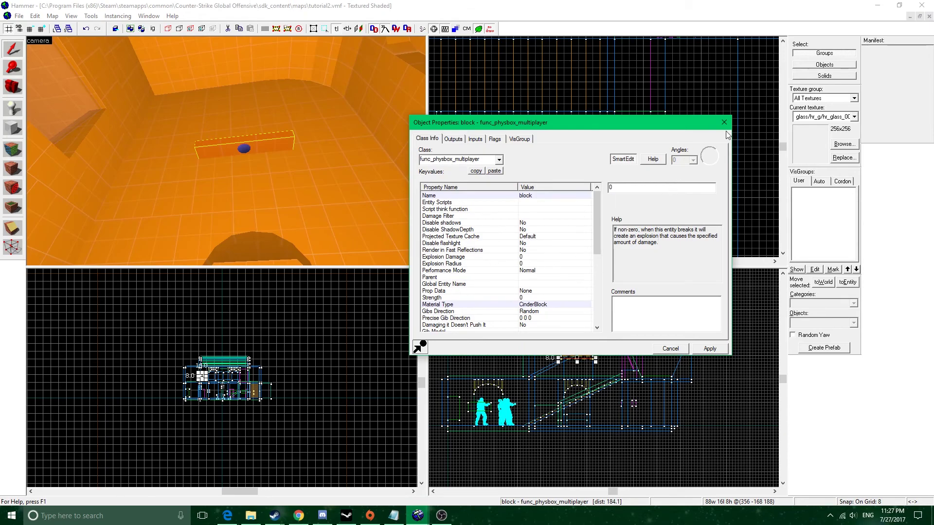
- Review the block's flags, including Start Asleep, and close its properties
{"action": "left_click", "coordinate": [494, 139]}
{"action": "left_click", "coordinate": [444, 155]}
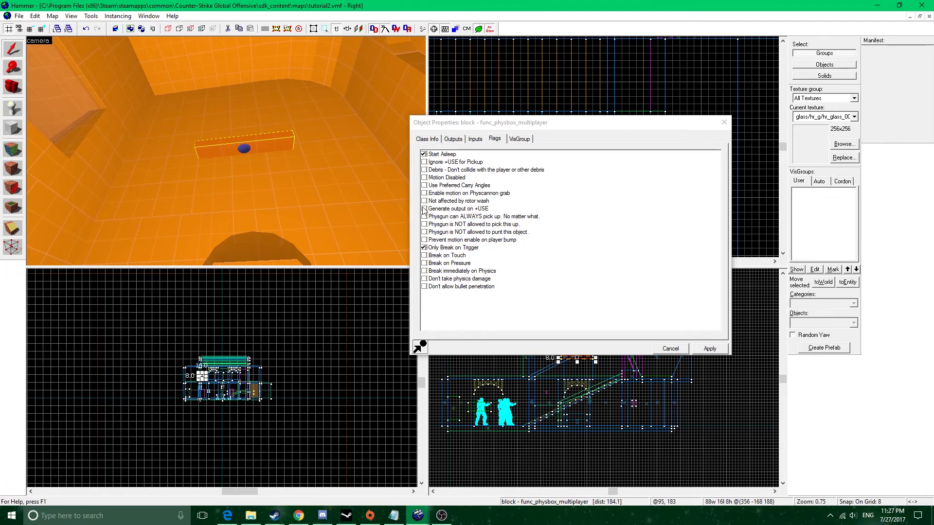
{"action": "left_click", "coordinate": [724, 129]}
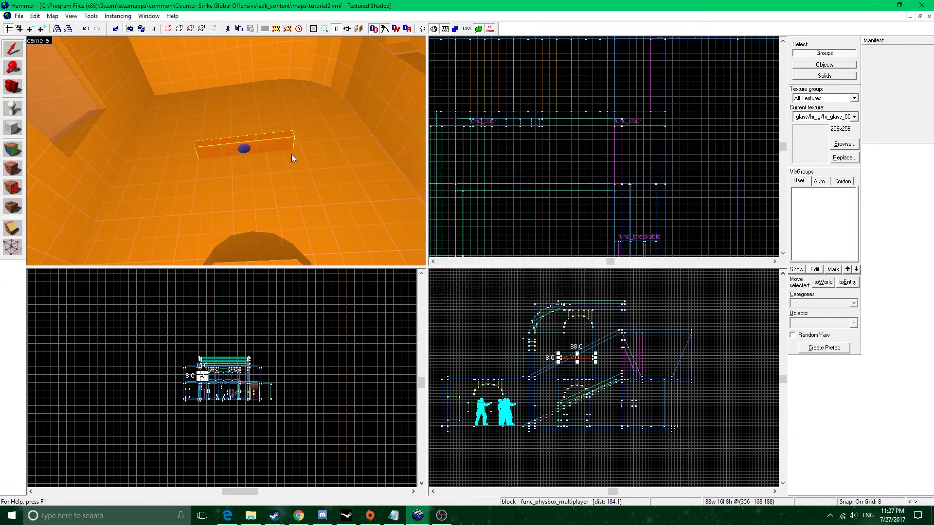
- Go back to the func_button in the camera view and inspect its block EnableMotion output
{"action": "key", "text": "z"}
{"action": "key", "text": "s"}
{"action": "key", "text": "w"}
{"action": "key", "text": "z"}
{"action": "double_click", "coordinate": [195, 158]}
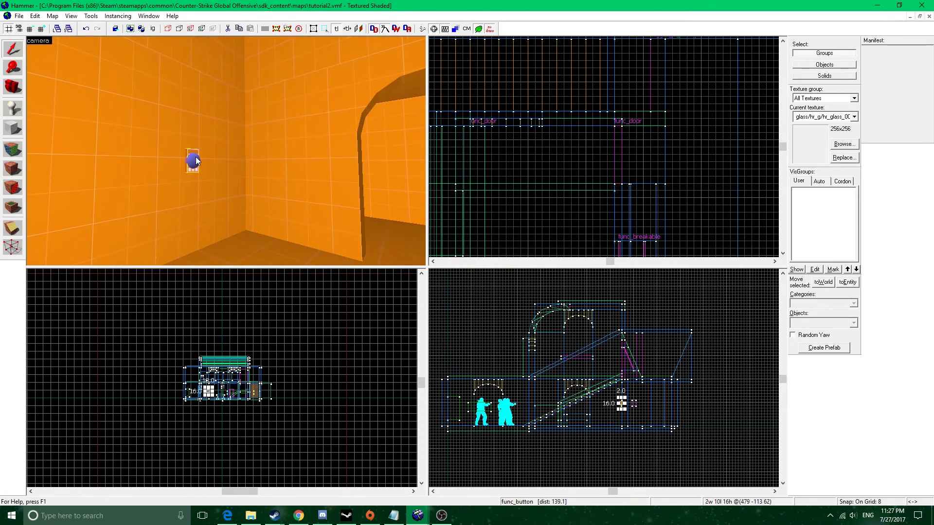
{"action": "left_click", "coordinate": [457, 139]}
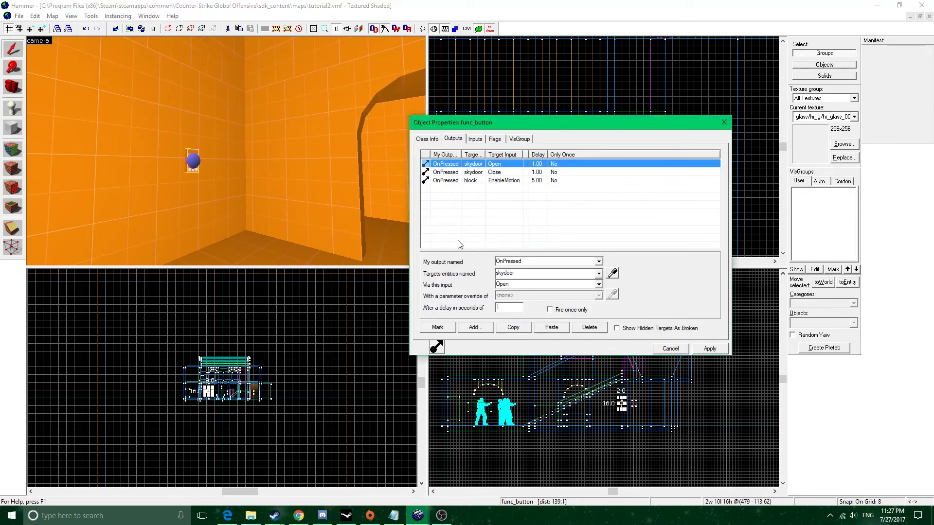
{"action": "left_click", "coordinate": [488, 182]}
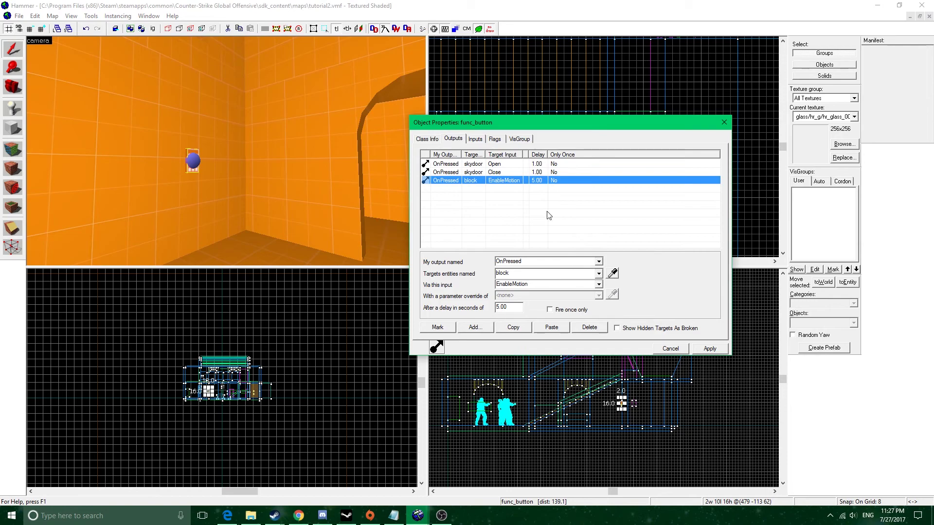
- Examine the button's skydoor Close output while looking between the button and the ceiling, and close the button's properties
{"action": "left_click", "coordinate": [474, 172]}
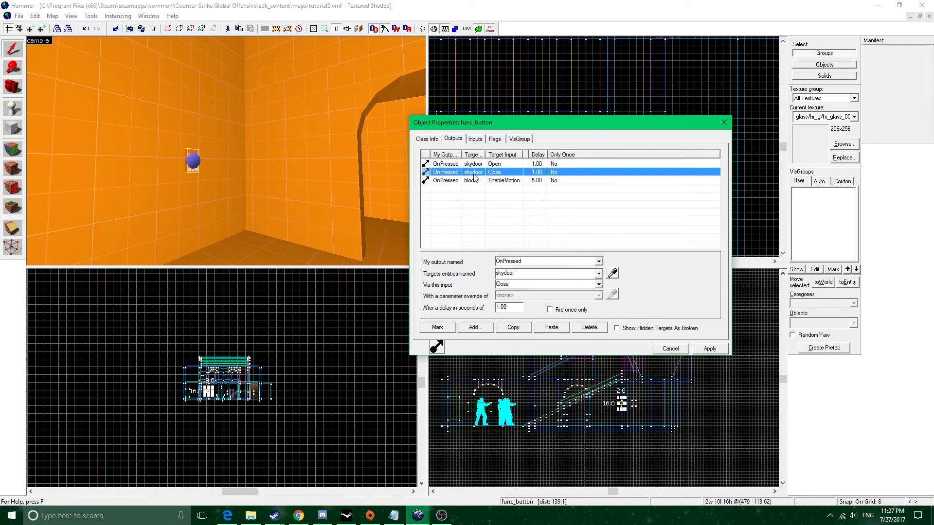
{"action": "left_click", "coordinate": [536, 213]}
{"action": "left_click", "coordinate": [537, 172]}
{"action": "key", "text": "z"}
{"action": "key", "text": "z"}
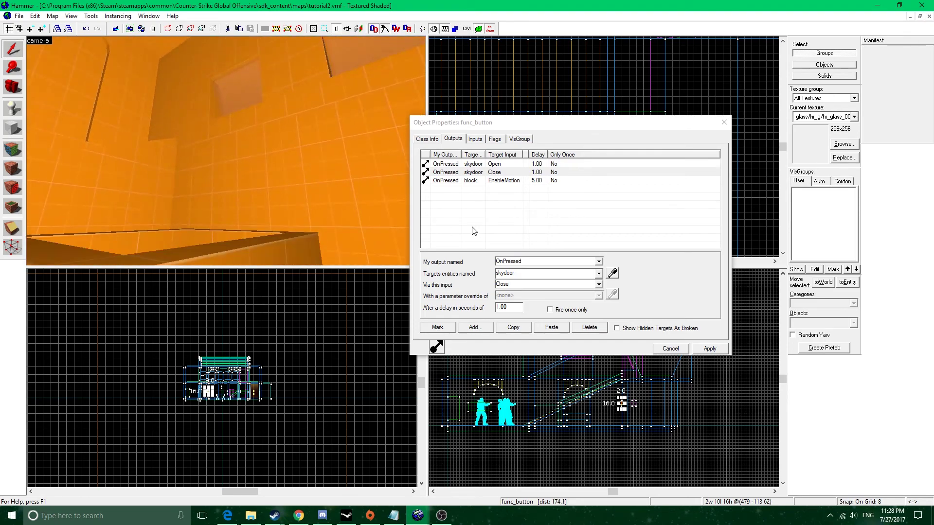
{"action": "left_click", "coordinate": [477, 172]}
{"action": "left_click_drag", "start_coordinate": [291, 161], "coordinate": [229, 134]}
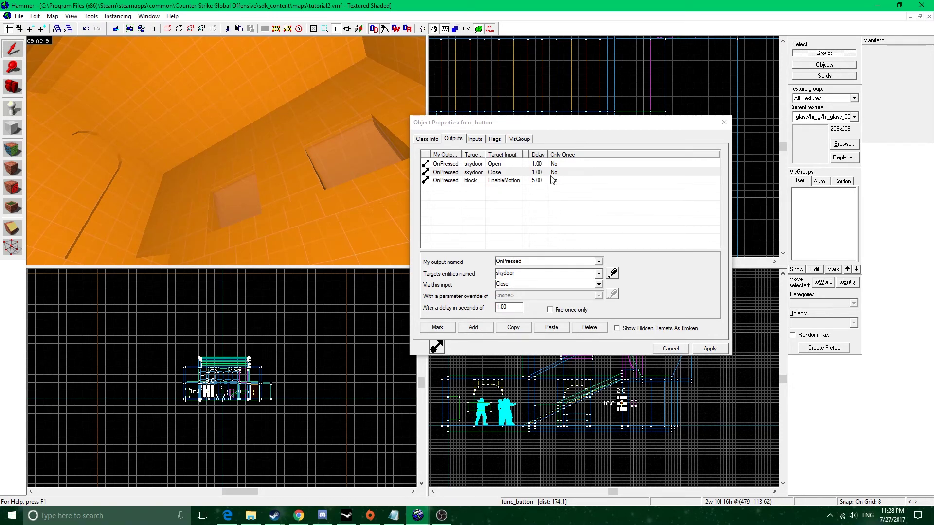
{"action": "key", "text": "z"}
{"action": "key", "text": "w"}
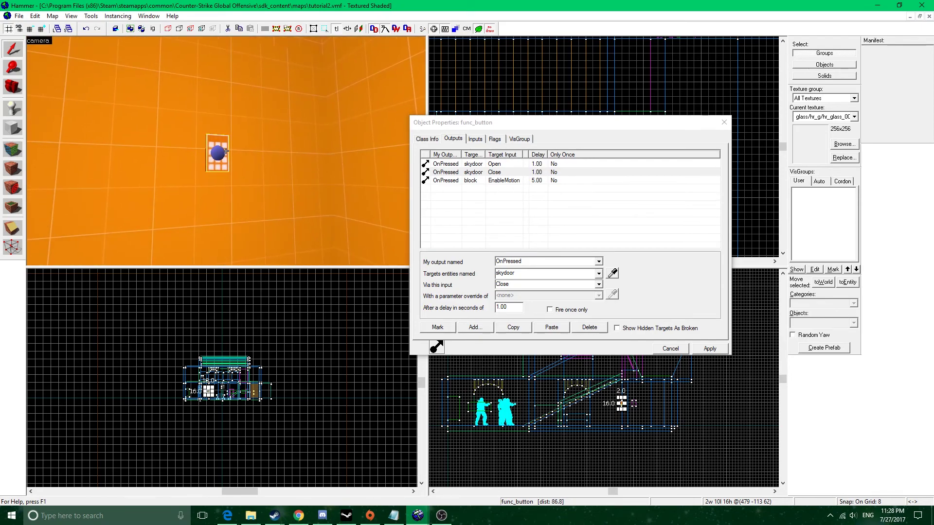
{"action": "left_click_drag", "start_coordinate": [168, 127], "coordinate": [226, 150]}
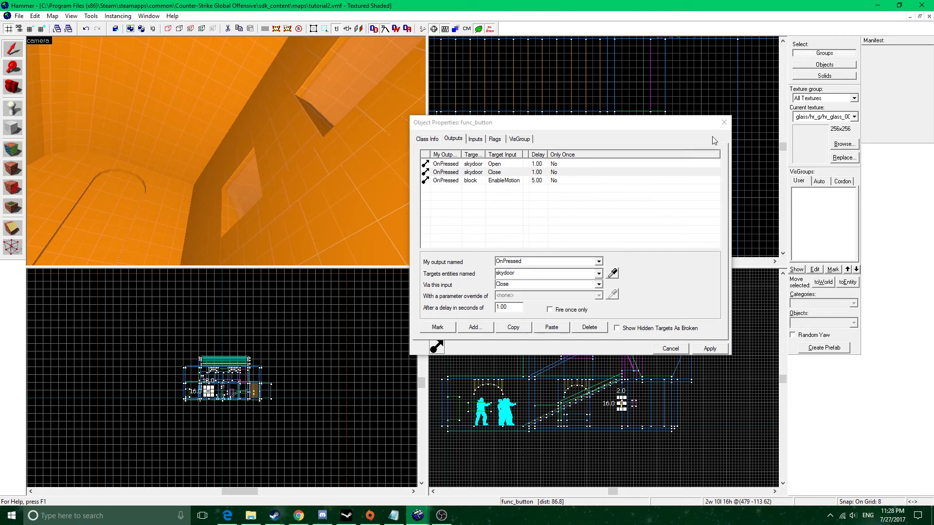
{"action": "left_click", "coordinate": [724, 122]}
- Open the properties of the func_detail floor brush near the button and change its class to func_movelinear
{"action": "left_click_drag", "start_coordinate": [370, 150], "coordinate": [226, 150]}
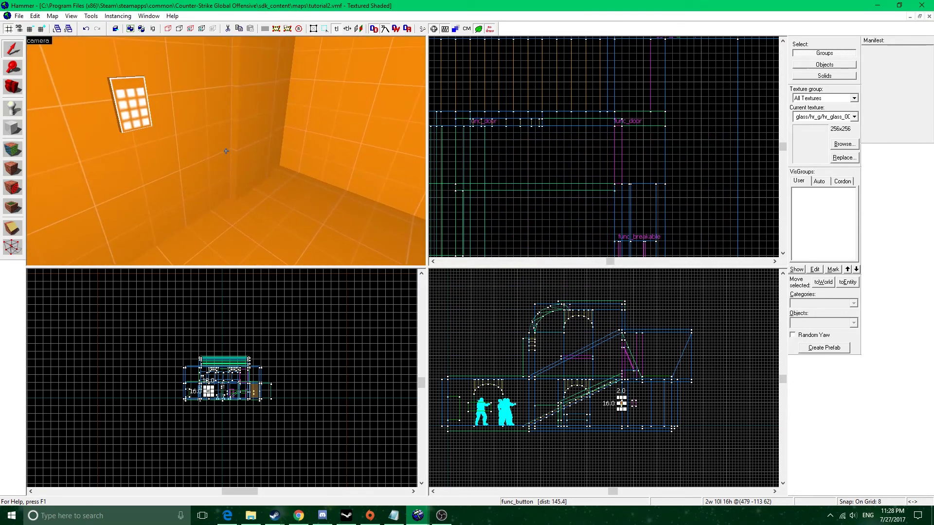
{"action": "key", "text": "a"}
{"action": "key", "text": "w"}
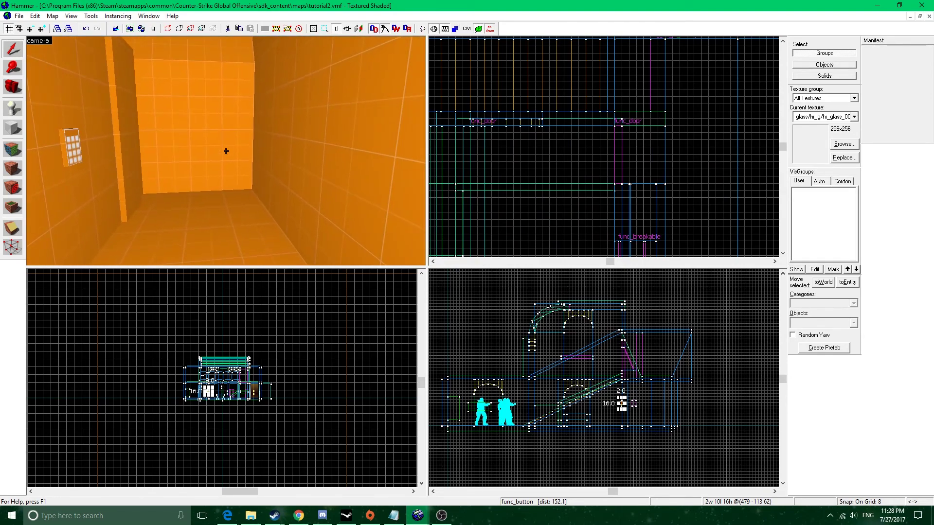
{"action": "key", "text": "z"}
{"action": "double_click", "coordinate": [239, 187]}
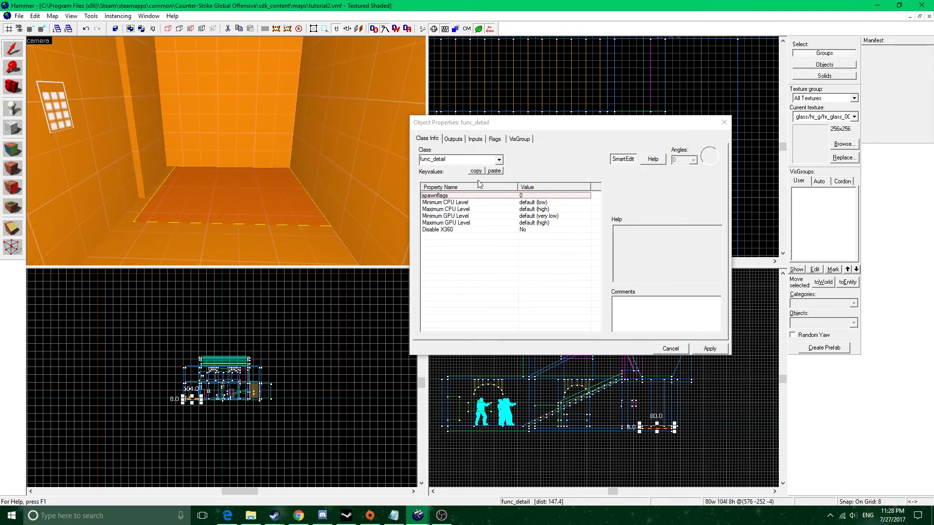
{"action": "left_click", "coordinate": [498, 160]}
{"action": "type", "text": "move"}
{"action": "left_click", "coordinate": [477, 170]}
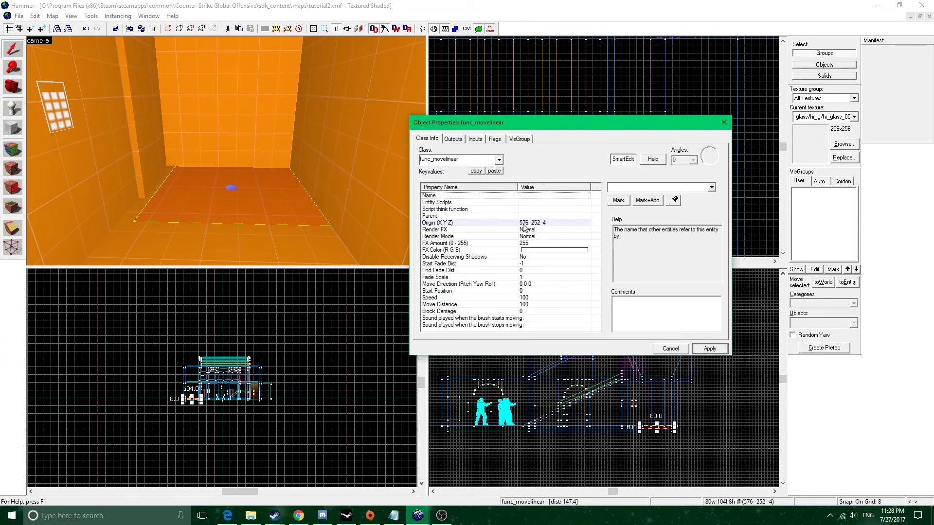
- Name the func_movelinear floor brush move and apply the properties
{"action": "left_click", "coordinate": [635, 185]}
{"action": "type", "text": "move"}
{"action": "left_click", "coordinate": [707, 347]}
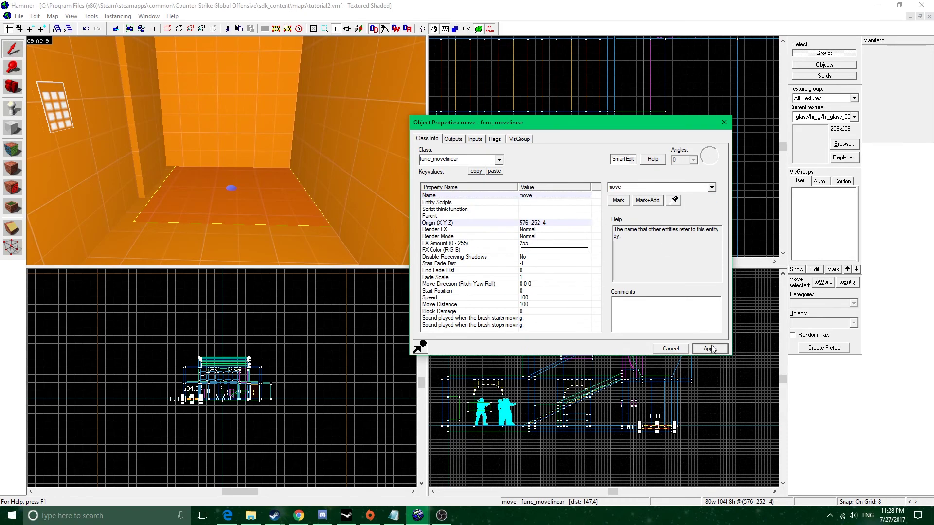
- Check the floor brush's Move Distance and Block Damage, and set its Move Direction to Up
{"action": "left_click", "coordinate": [527, 304]}
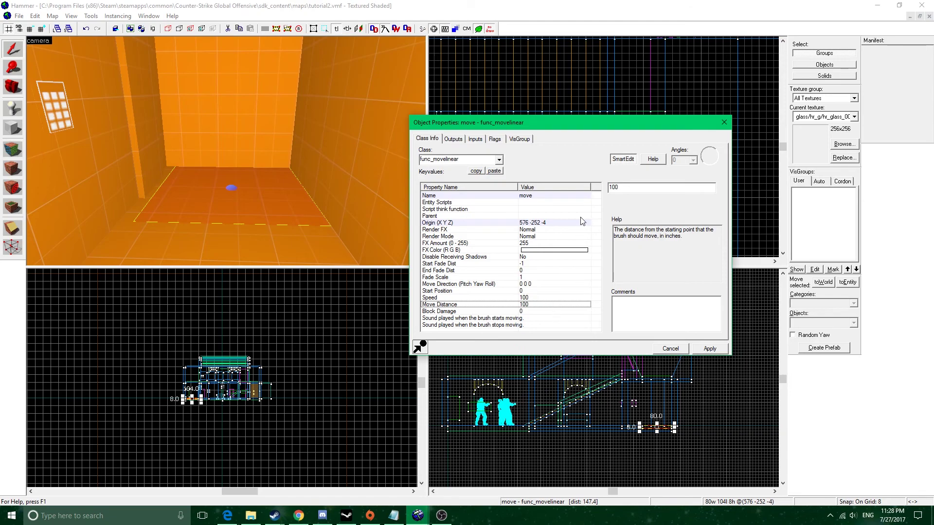
{"action": "left_click", "coordinate": [518, 312]}
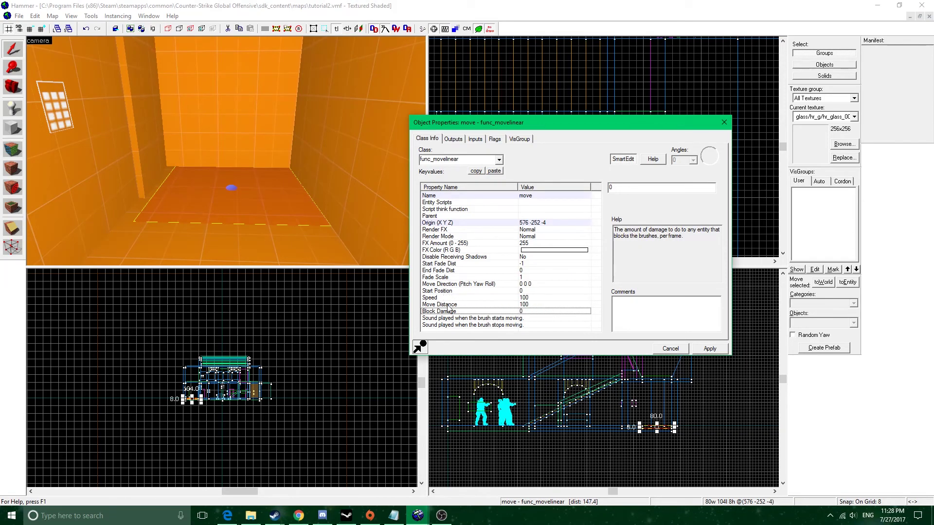
{"action": "left_click", "coordinate": [456, 285]}
{"action": "left_click", "coordinate": [628, 212]}
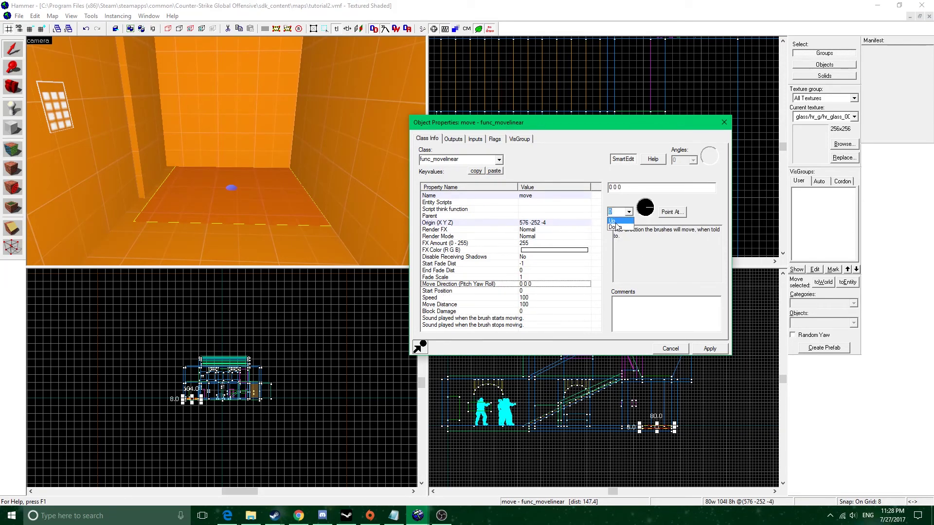
{"action": "left_click", "coordinate": [616, 222]}
{"action": "key", "text": "z"}
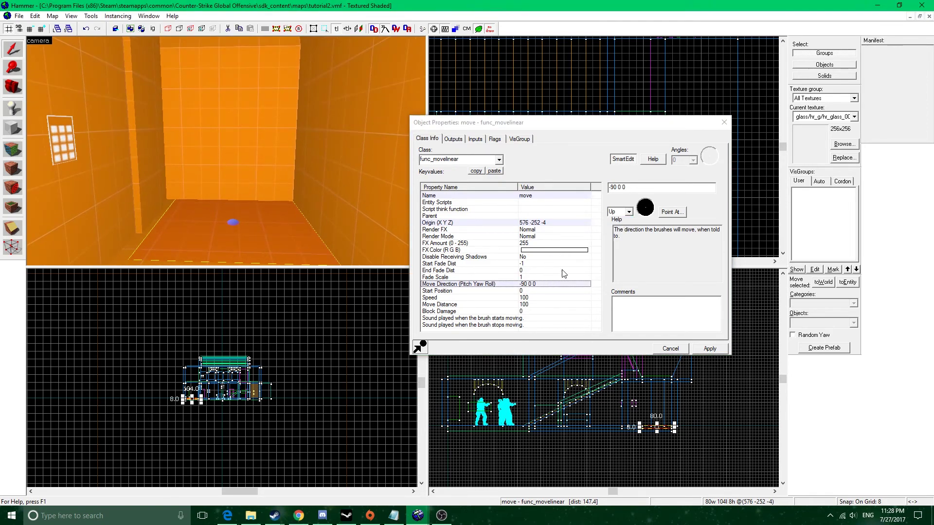
- Check the flags of the func_movelinear brush and return to its class properties
{"action": "left_click", "coordinate": [494, 139]}
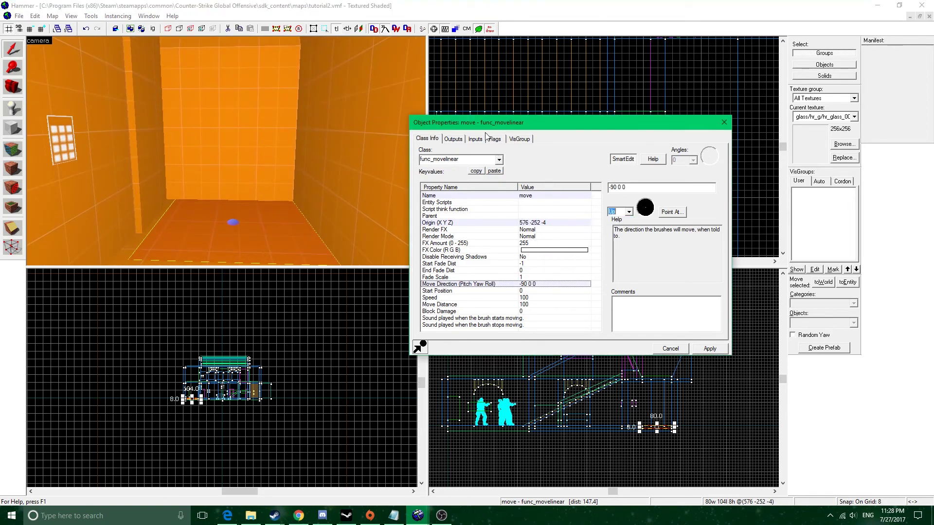
{"action": "left_click", "coordinate": [427, 140]}
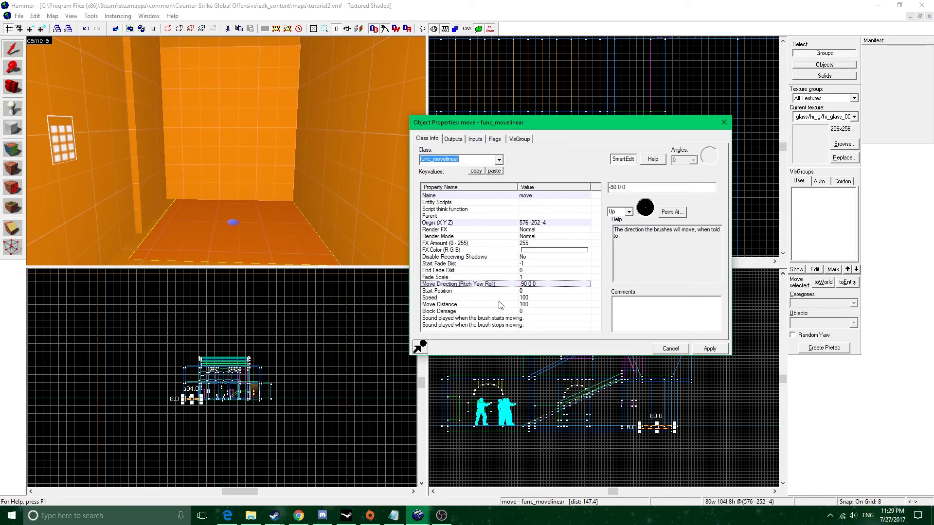
- Check the func_movelinear brush's Start Position, set its Speed to 130 and apply the change
{"action": "left_click", "coordinate": [462, 291]}
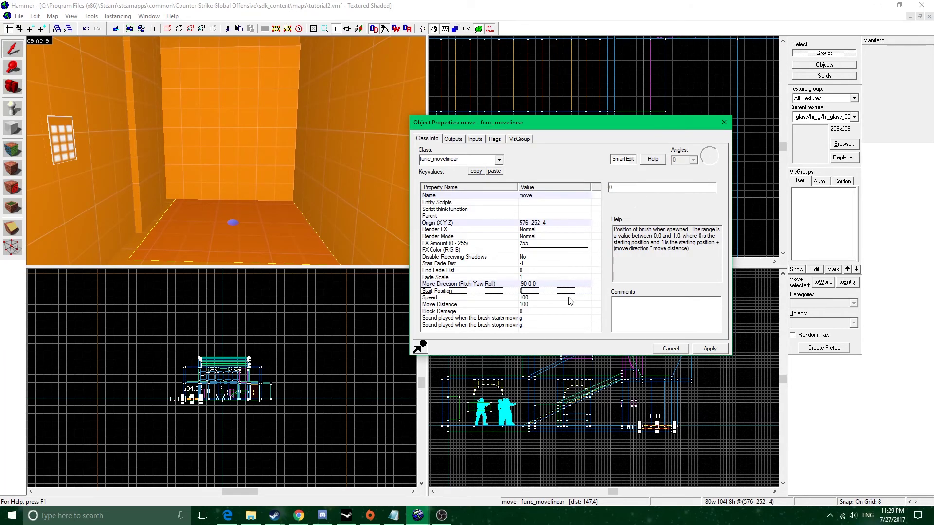
{"action": "left_click", "coordinate": [524, 298]}
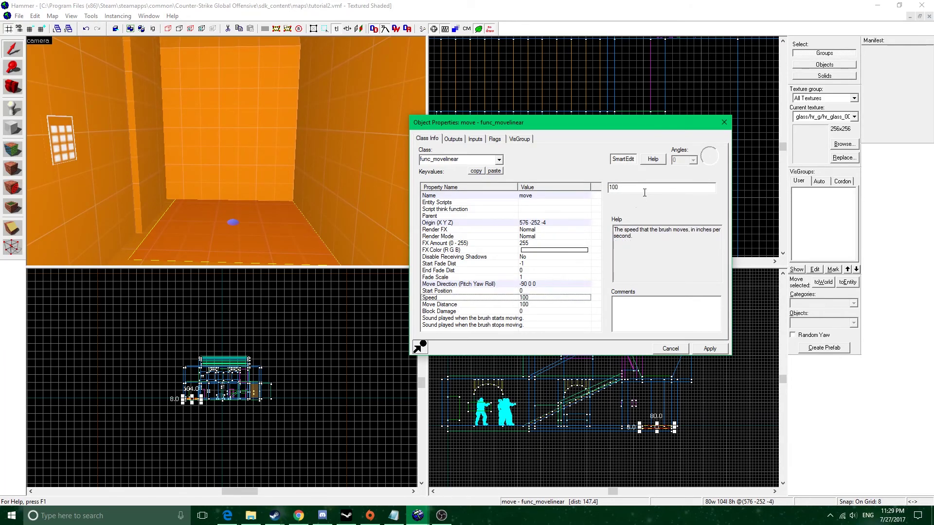
{"action": "key", "text": "Tab"}
{"action": "type", "text": "130"}
{"action": "left_click", "coordinate": [699, 348]}
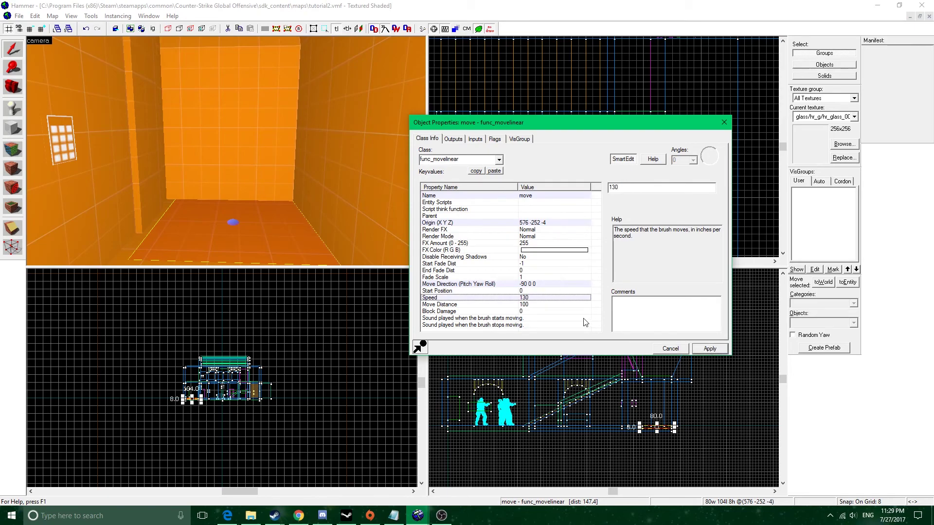
- Check the Move Distance, close the properties, and measure the button room's height in the side view with a temporary selection box
{"action": "left_click", "coordinate": [445, 305]}
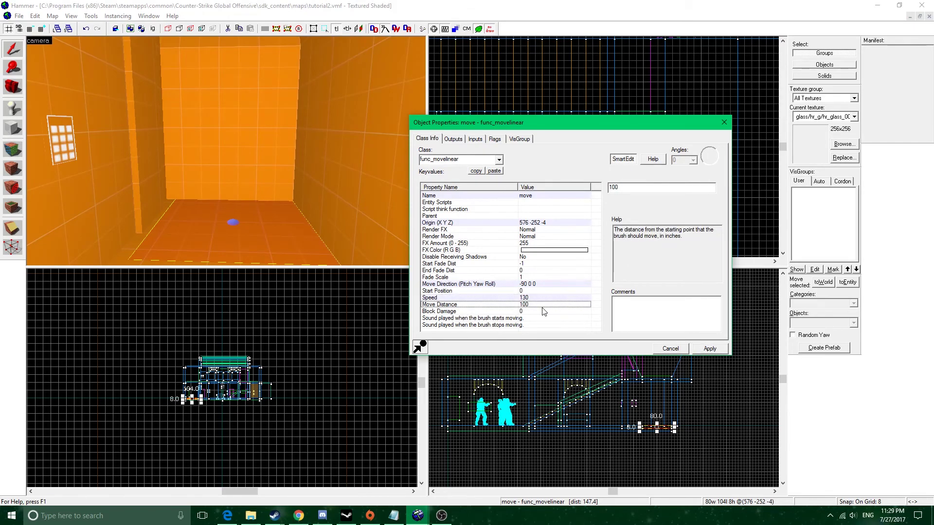
{"action": "left_click", "coordinate": [734, 391]}
{"action": "left_click", "coordinate": [710, 399]}
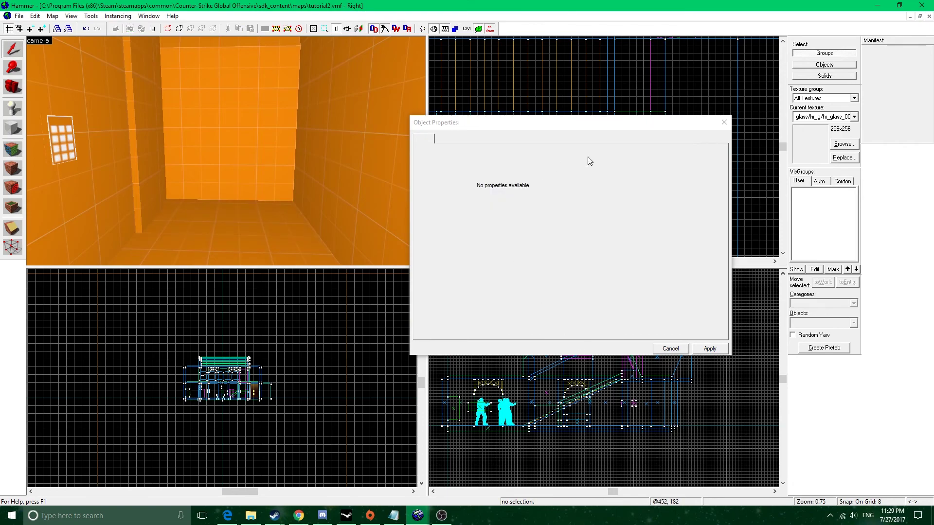
{"action": "left_click", "coordinate": [724, 122]}
{"action": "left_click_drag", "start_coordinate": [711, 382], "coordinate": [686, 428]}
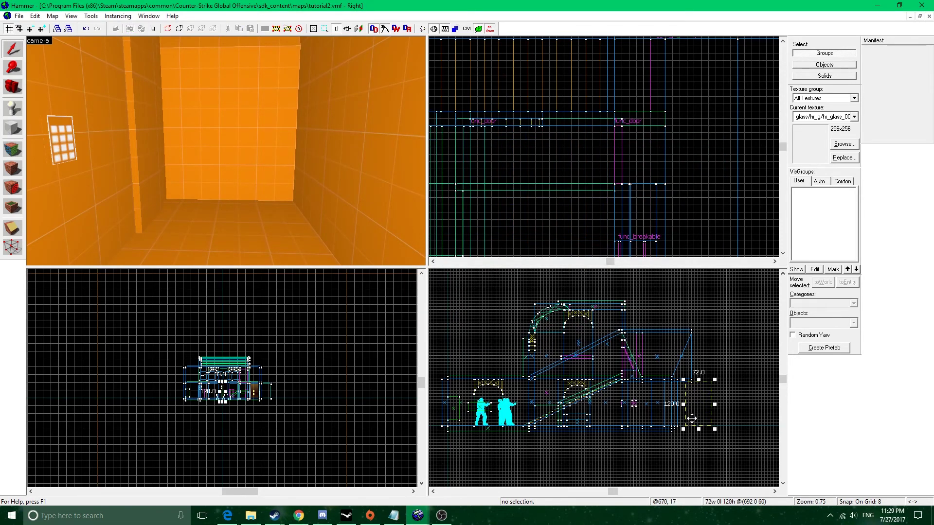
{"action": "key", "text": "Escape"}
- Reopen the properties of the func_movelinear floor brush, set its Move Distance to 128 and apply the change
{"action": "left_click", "coordinate": [131, 124]}
{"action": "key", "text": "z"}
{"action": "key", "text": "z"}
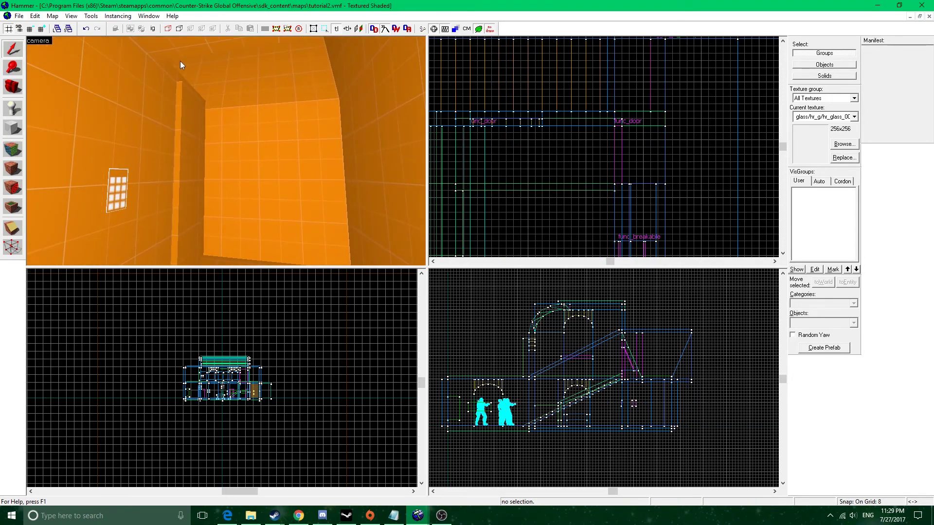
{"action": "key", "text": "z"}
{"action": "key", "text": "z"}
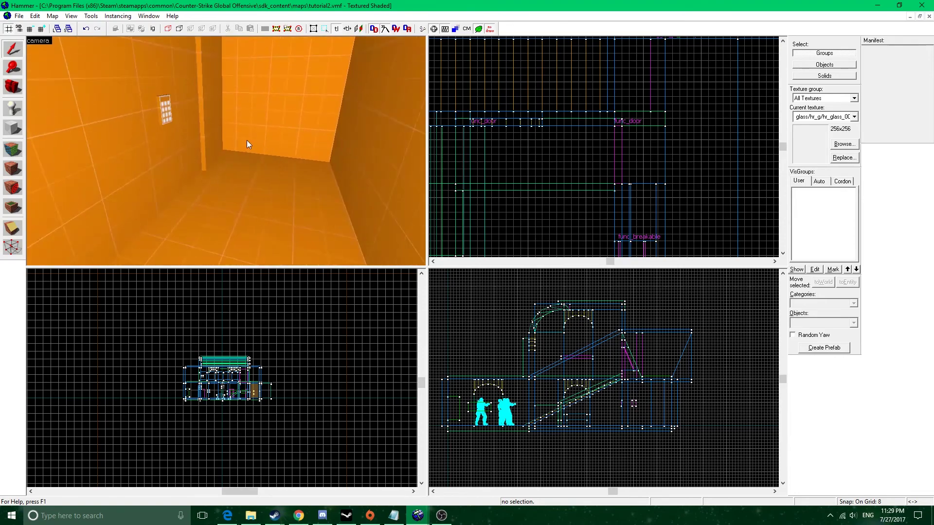
{"action": "double_click", "coordinate": [281, 171]}
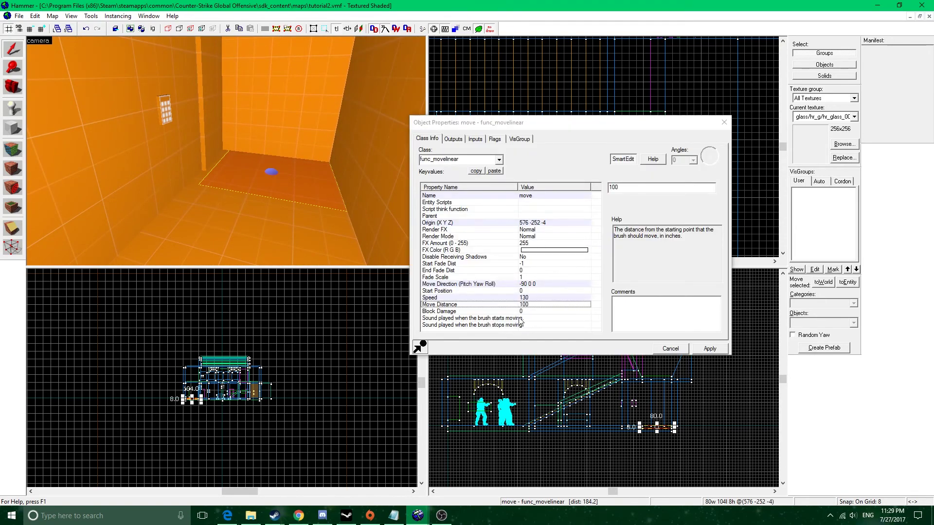
{"action": "left_click_drag", "start_coordinate": [625, 189], "coordinate": [611, 193]}
{"action": "type", "text": "128"}
{"action": "left_click", "coordinate": [708, 349]}
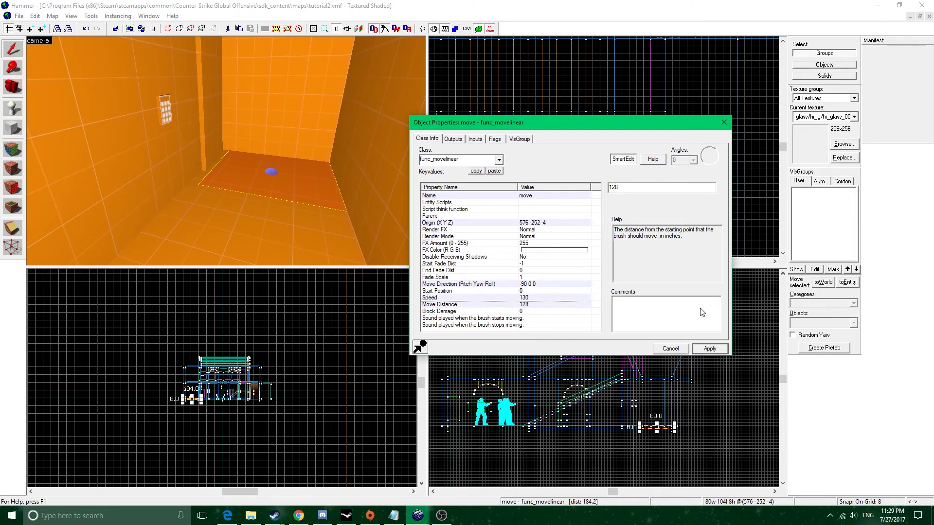
- Review the flags and outputs of the func_movelinear brush and close its properties
{"action": "left_click", "coordinate": [494, 139]}
{"action": "left_click", "coordinate": [453, 139]}
{"action": "left_click", "coordinate": [427, 139]}
{"action": "left_click", "coordinate": [495, 139]}
{"action": "left_click", "coordinate": [453, 139]}
{"action": "left_click", "coordinate": [724, 124]}
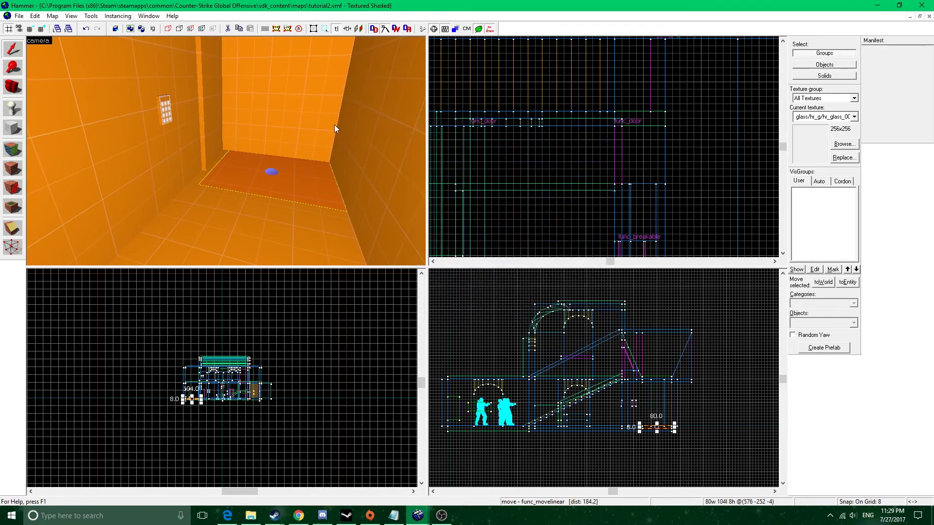
- Open the properties of the func_button brush on the wall beside the moving floor
{"action": "key", "text": "z"}
{"action": "key", "text": "z"}
{"action": "double_click", "coordinate": [230, 142]}
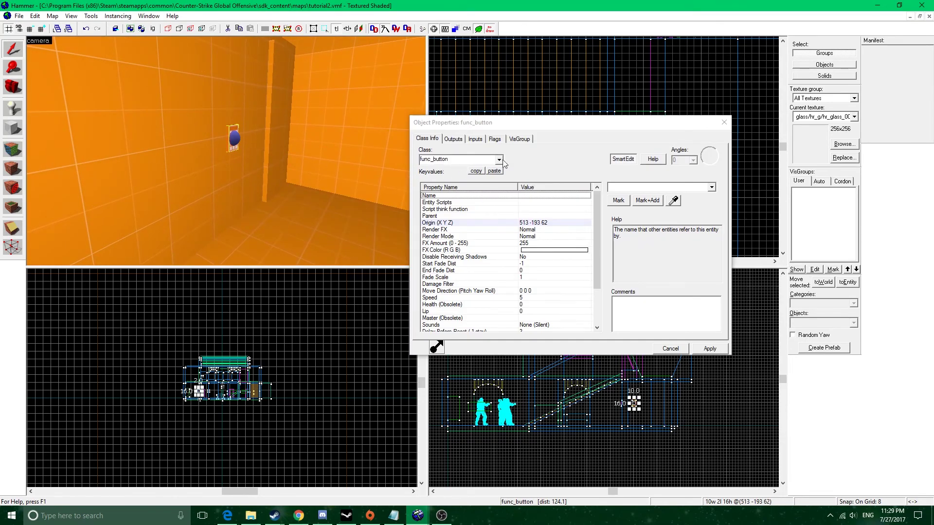
- Review the func_button's key values, flags and OnPressed Open and Close outputs, along with the outputs of the move platform it targets
{"action": "scroll", "coordinate": [529, 238], "scroll_direction": "down", "scroll_amount": 3}
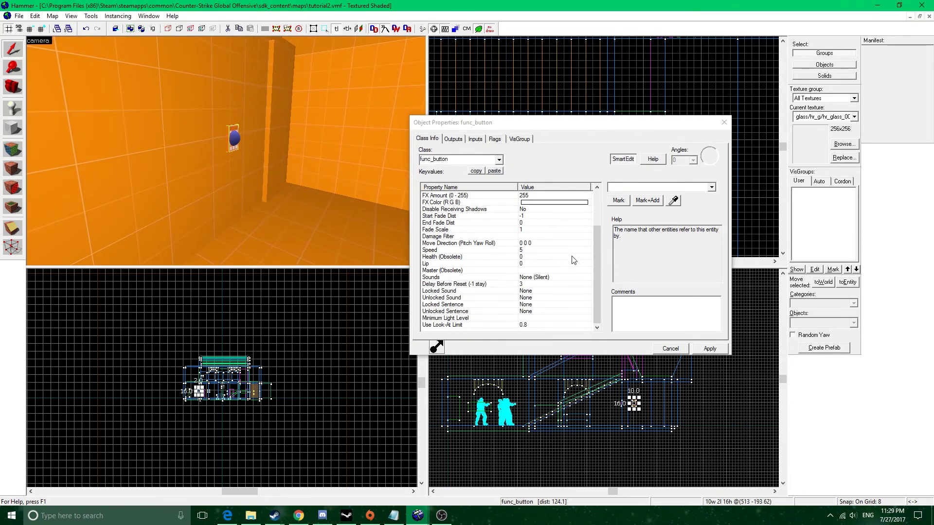
{"action": "scroll", "coordinate": [530, 285], "scroll_direction": "up", "scroll_amount": 2}
{"action": "left_click", "coordinate": [494, 139]}
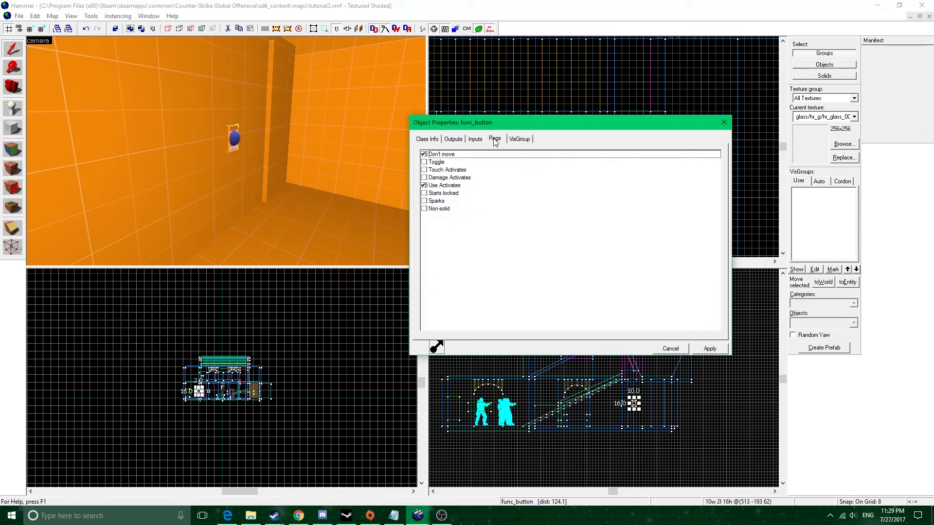
{"action": "left_click", "coordinate": [453, 139]}
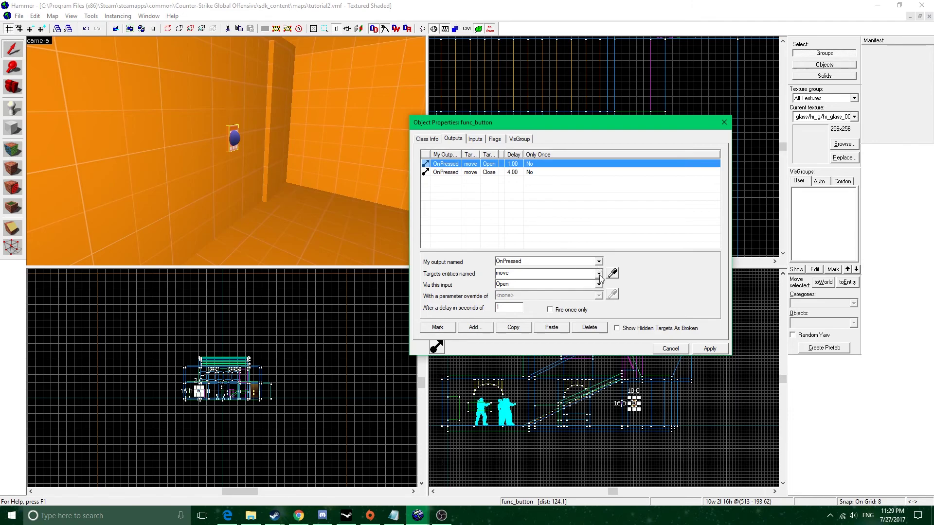
{"action": "left_click", "coordinate": [331, 209]}
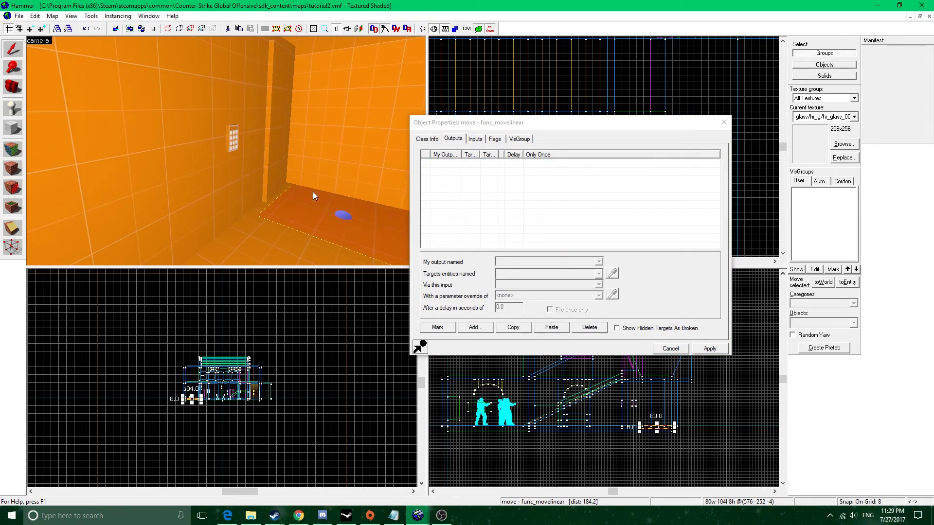
{"action": "left_click", "coordinate": [233, 140]}
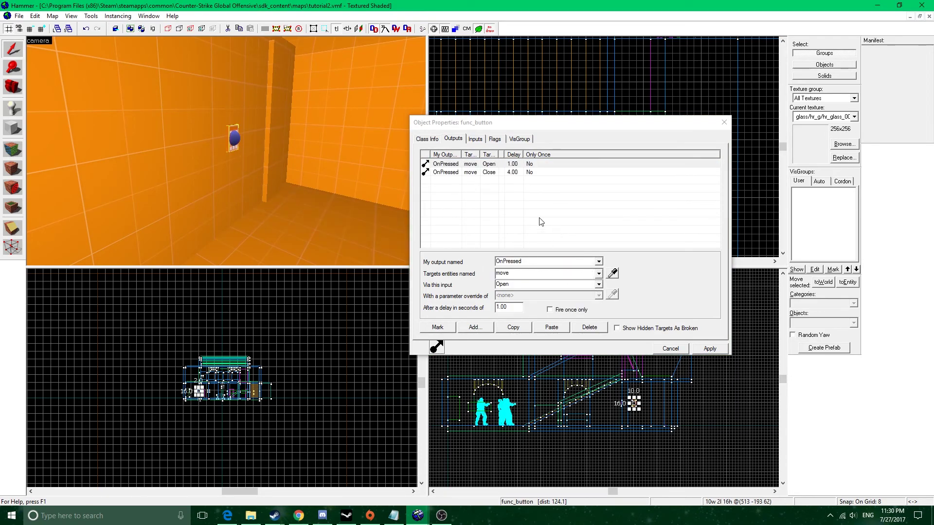
{"action": "left_click", "coordinate": [493, 172]}
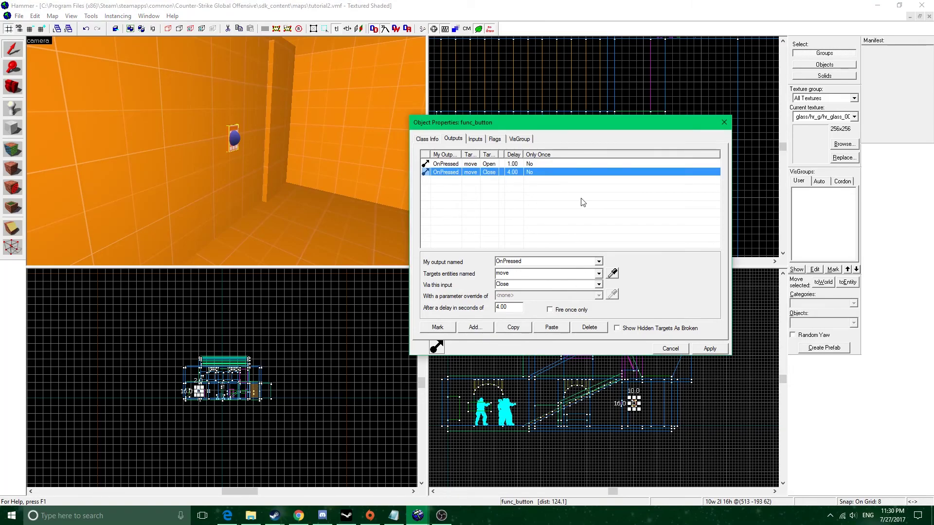
{"action": "left_click", "coordinate": [723, 126]}
- Examine the button wall, the arches and the surrounding rooms in the 3D view
{"action": "key", "text": "z"}
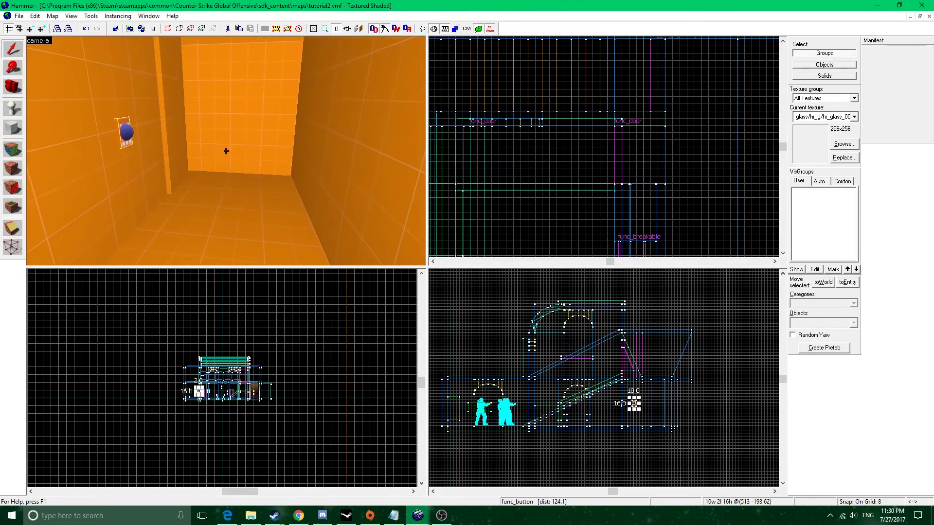
{"action": "key", "text": "z"}
{"action": "key", "text": "z"}
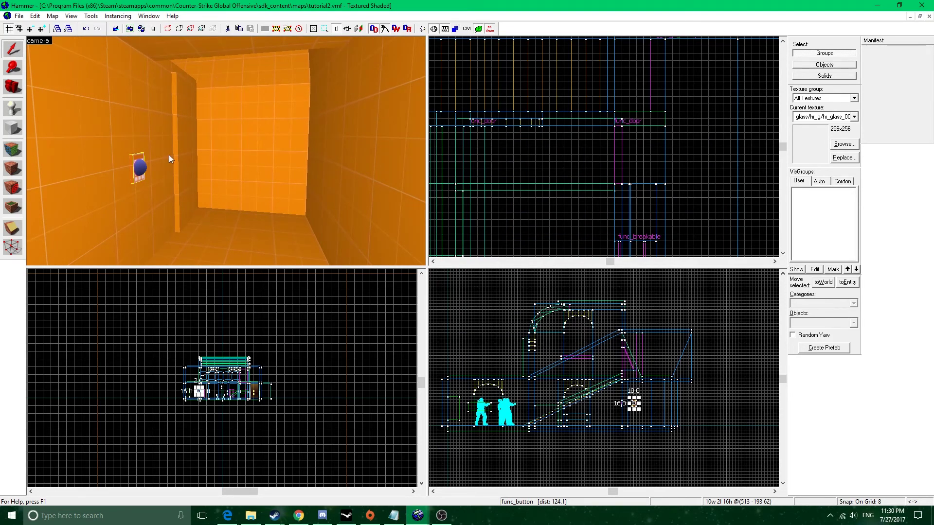
{"action": "key", "text": "z"}
{"action": "key", "text": "w"}
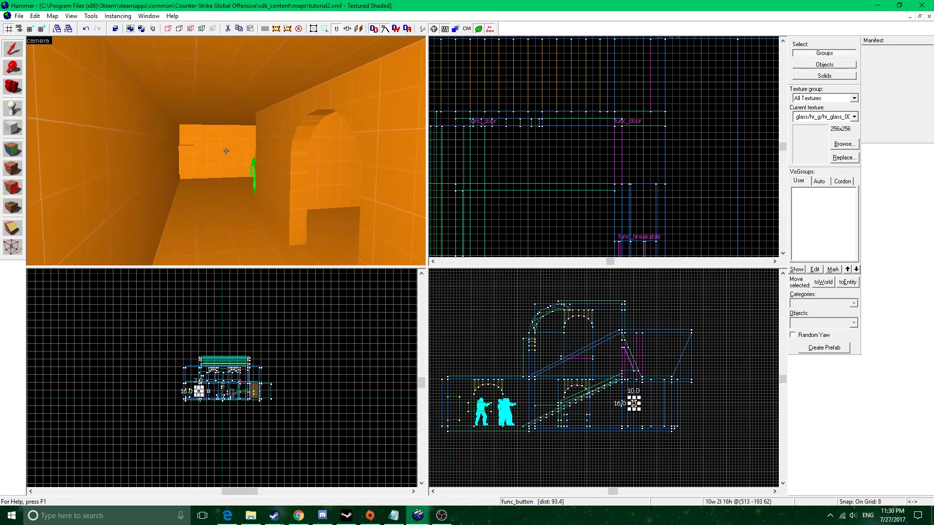
{"action": "key", "text": "w"}
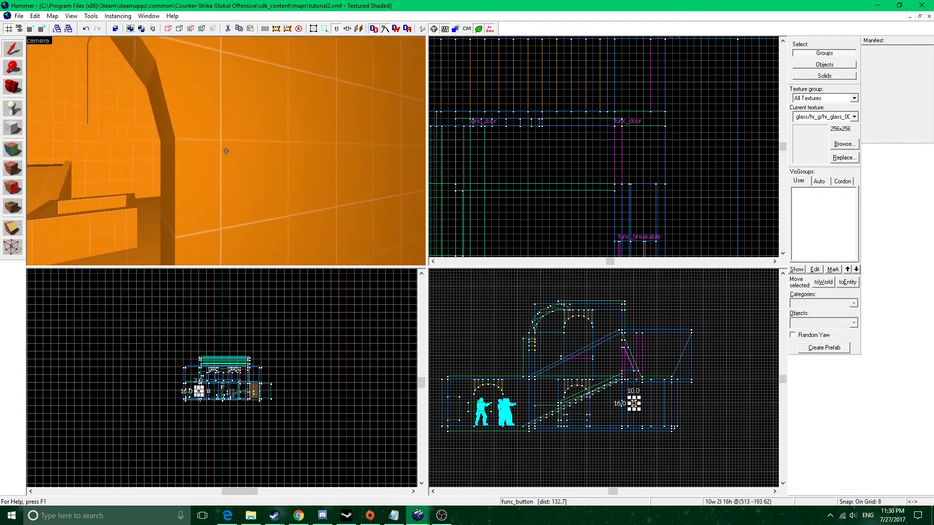
{"action": "key", "text": "w"}
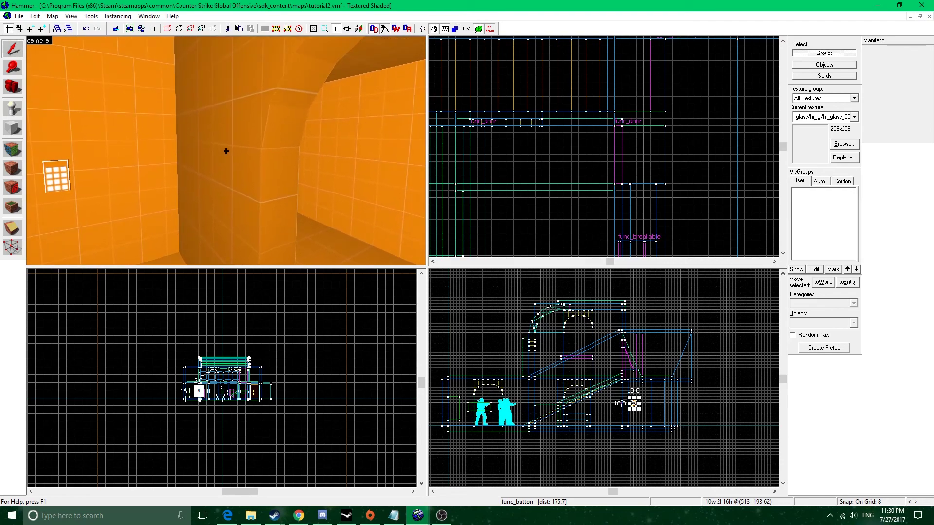
{"action": "key", "text": "w"}
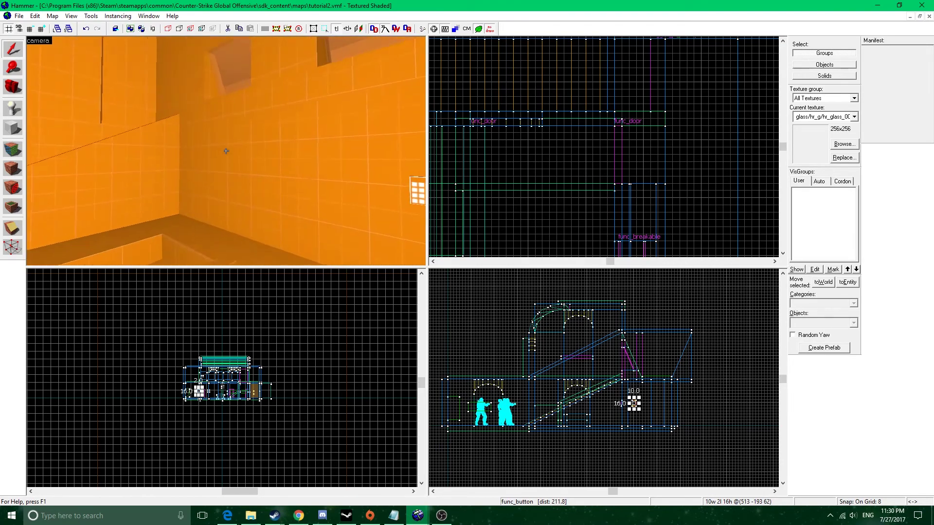
{"action": "key", "text": "w"}
{"action": "key", "text": "z"}
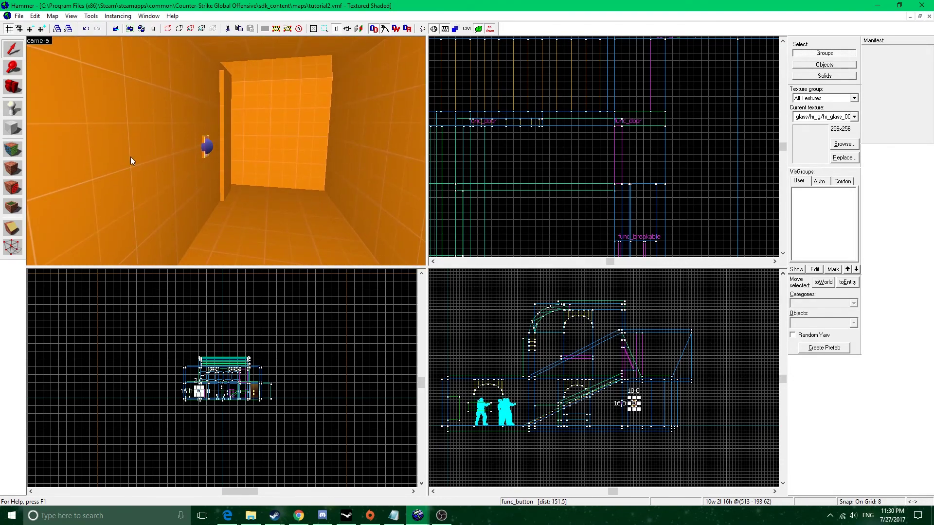
- Find the tools/toolsnodraw texture with the filter "nodraw" and apply it to the block filling the pool basin
{"action": "left_click", "coordinate": [13, 148]}
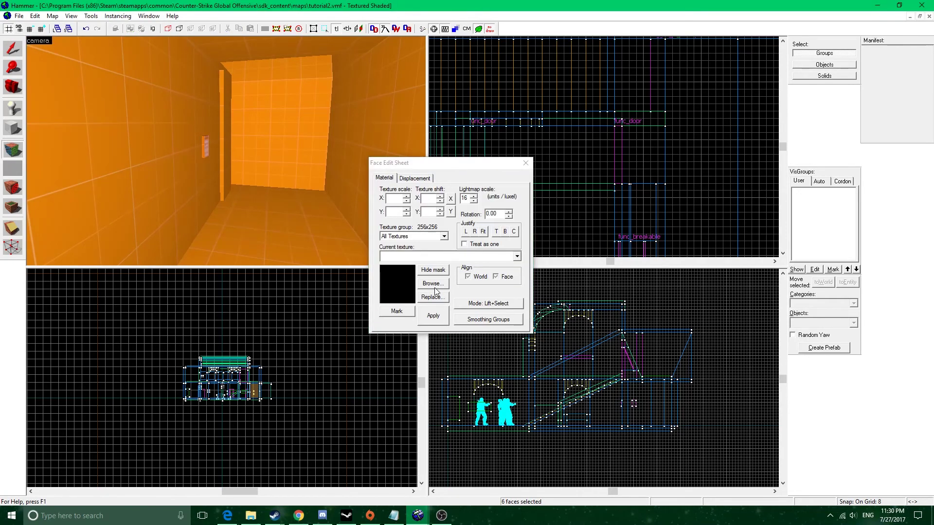
{"action": "left_click", "coordinate": [433, 285]}
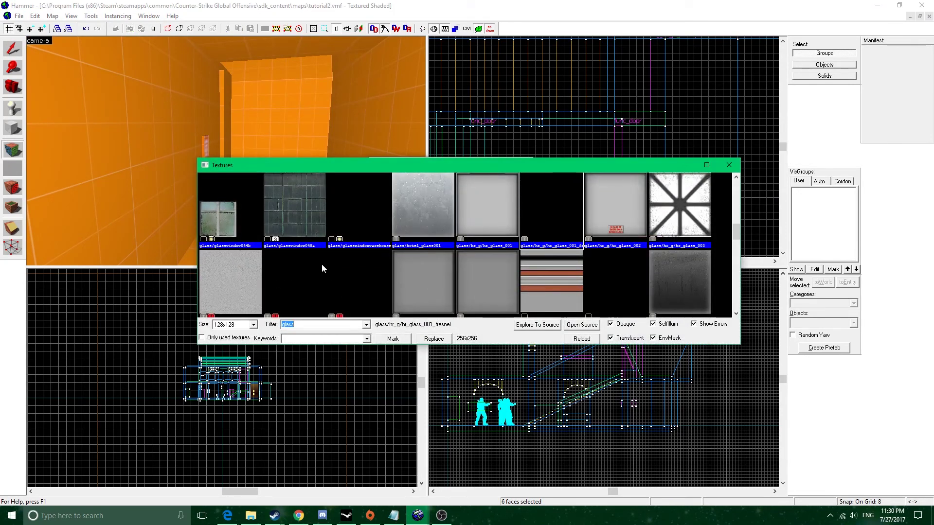
{"action": "type", "text": "nodraw"}
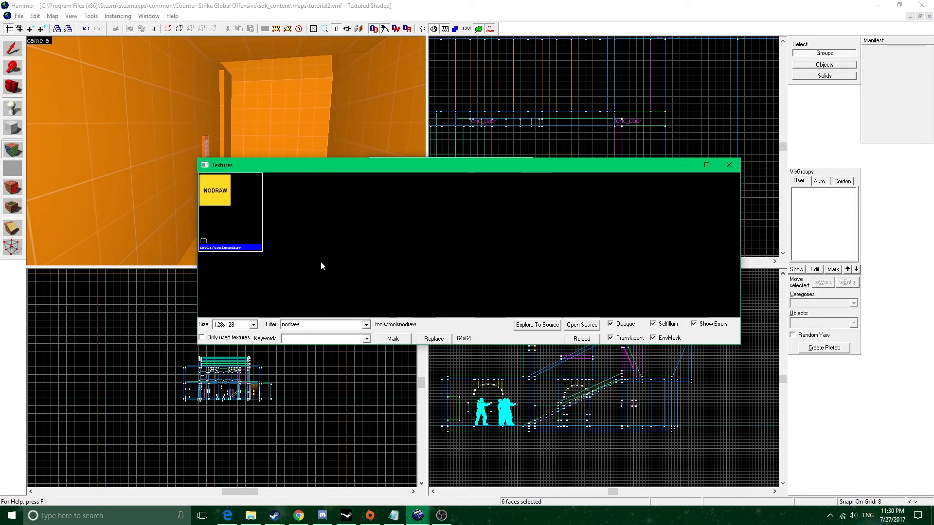
{"action": "double_click", "coordinate": [252, 237]}
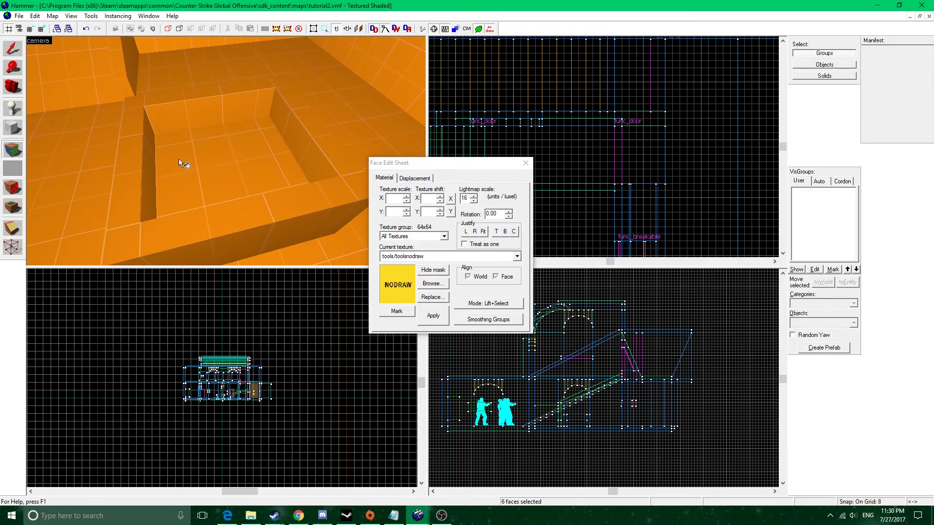
{"action": "right_click", "coordinate": [227, 153]}
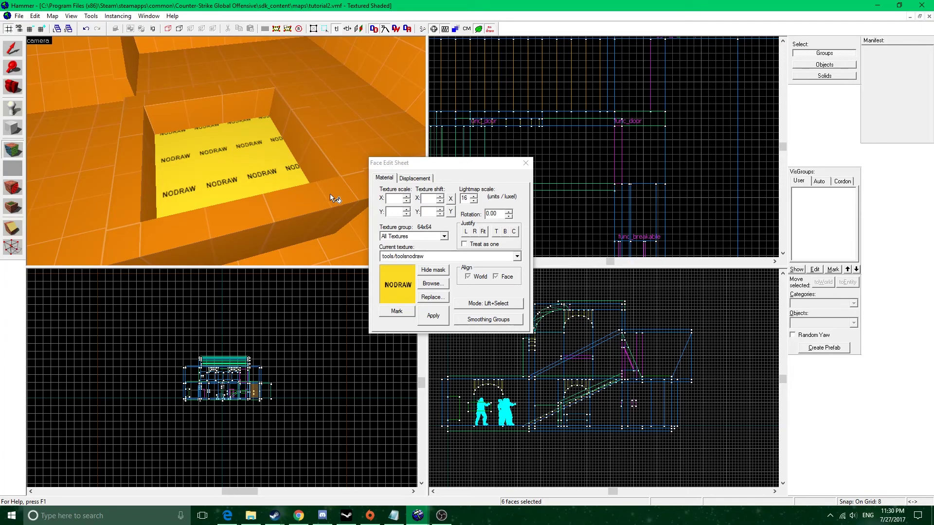
- Filter the textures for "water" and apply liquids/boathouse_water to the top face of the pool's water block
{"action": "left_click", "coordinate": [432, 283]}
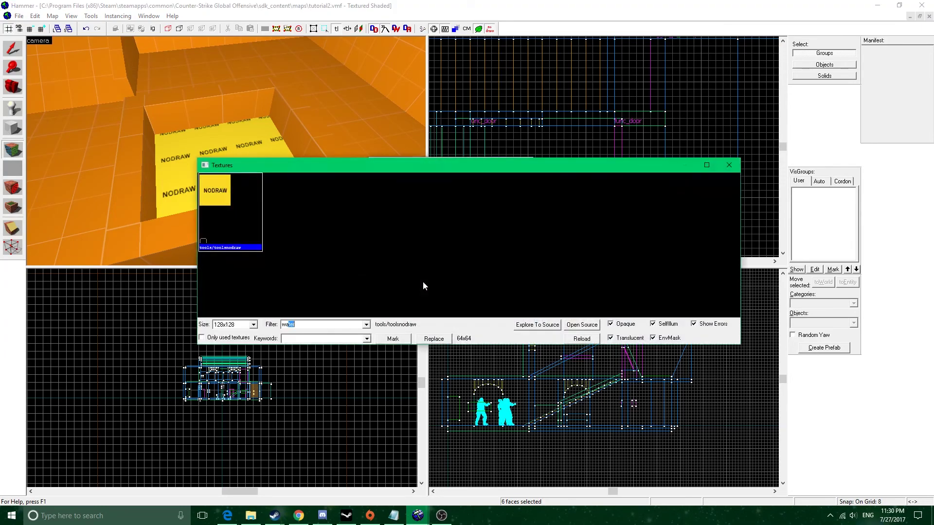
{"action": "scroll", "coordinate": [436, 241], "scroll_direction": "down", "scroll_amount": 8}
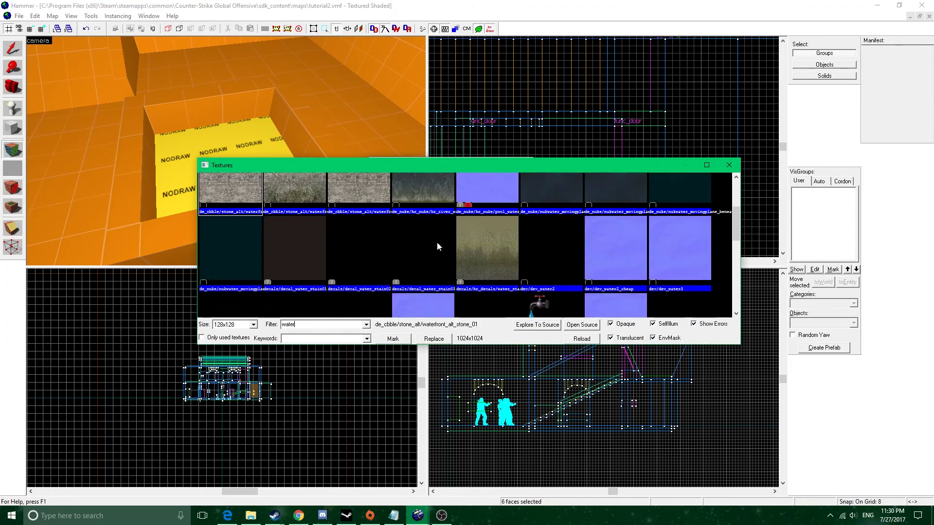
{"action": "scroll", "coordinate": [441, 243], "scroll_direction": "up", "scroll_amount": 5}
{"action": "scroll", "coordinate": [506, 244], "scroll_direction": "up", "scroll_amount": 1}
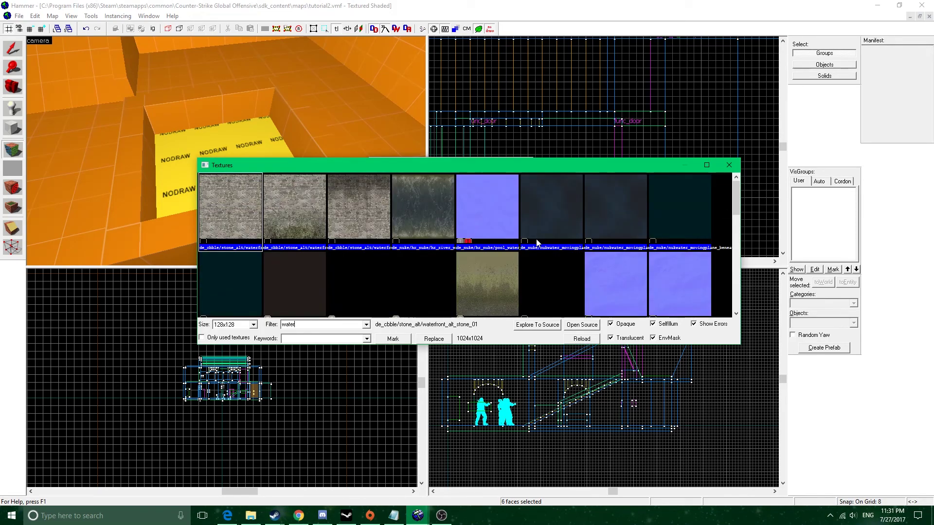
{"action": "scroll", "coordinate": [538, 242], "scroll_direction": "down", "scroll_amount": 2}
{"action": "scroll", "coordinate": [538, 242], "scroll_direction": "up", "scroll_amount": 2}
{"action": "scroll", "coordinate": [540, 243], "scroll_direction": "down", "scroll_amount": 3}
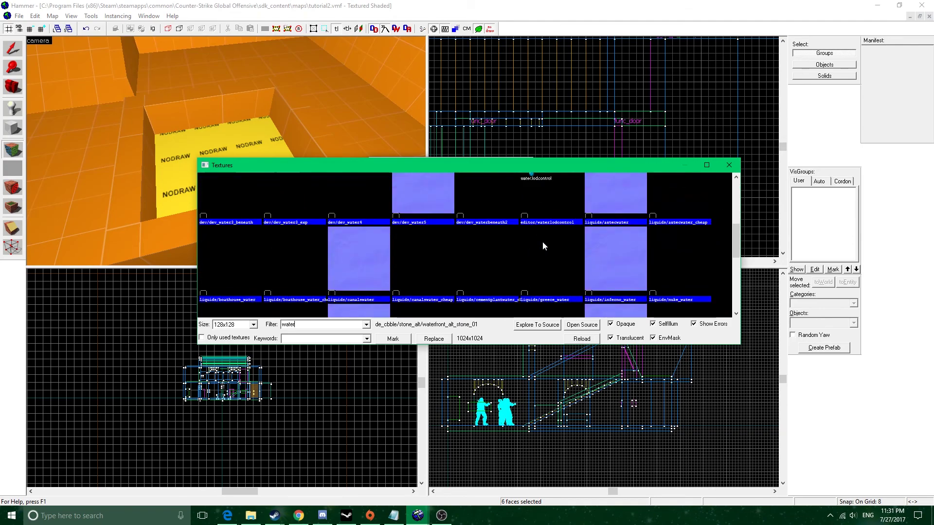
{"action": "double_click", "coordinate": [241, 264]}
{"action": "right_click", "coordinate": [232, 174]}
{"action": "key", "text": "z"}
{"action": "key", "text": "s"}
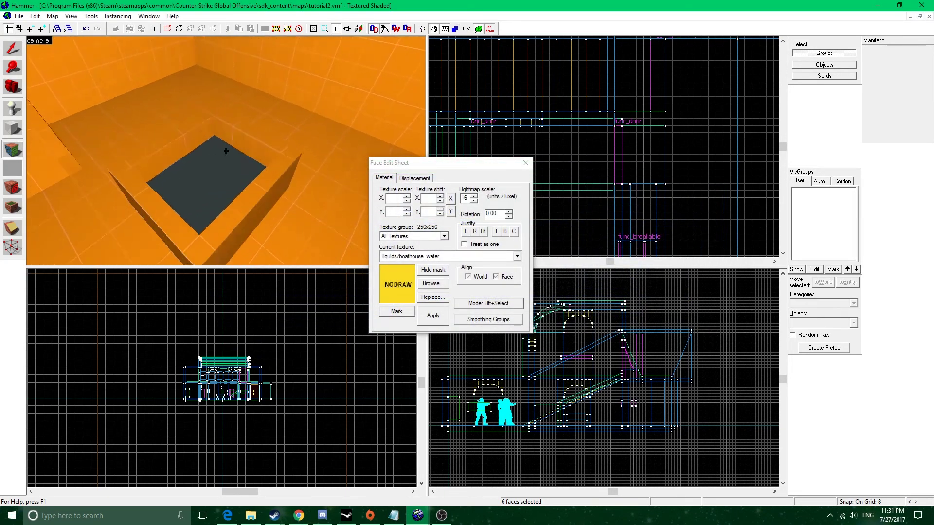
- Sample the nodraw texture from the side of the water block and apply it to the tall post beside the button
{"action": "key", "text": "w"}
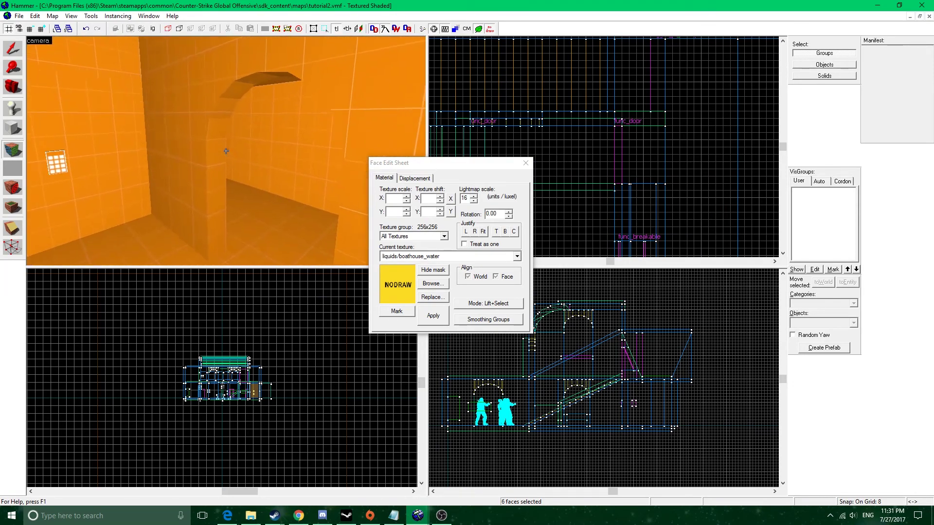
{"action": "key", "text": "z"}
{"action": "key", "text": "z"}
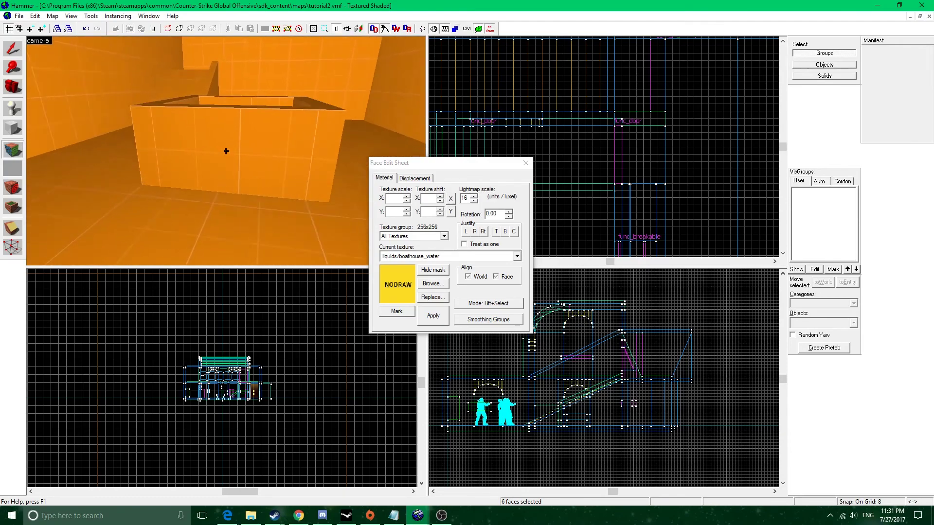
{"action": "key", "text": "z"}
{"action": "left_click", "coordinate": [232, 168]}
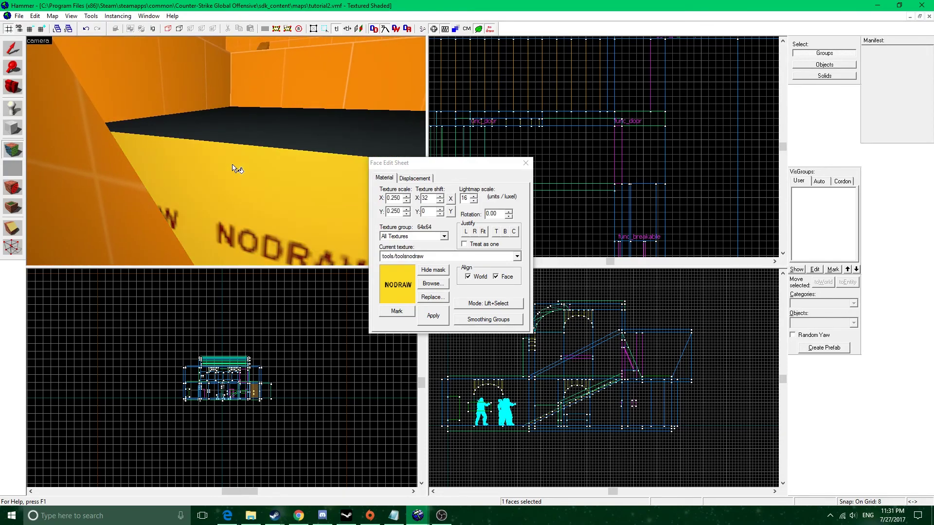
{"action": "key", "text": "z"}
{"action": "key", "text": "z"}
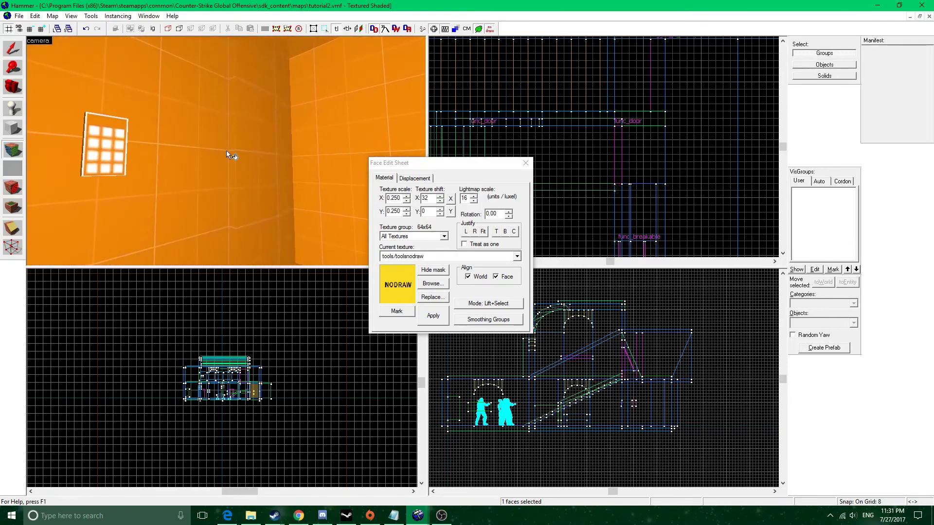
{"action": "right_click", "coordinate": [247, 146]}
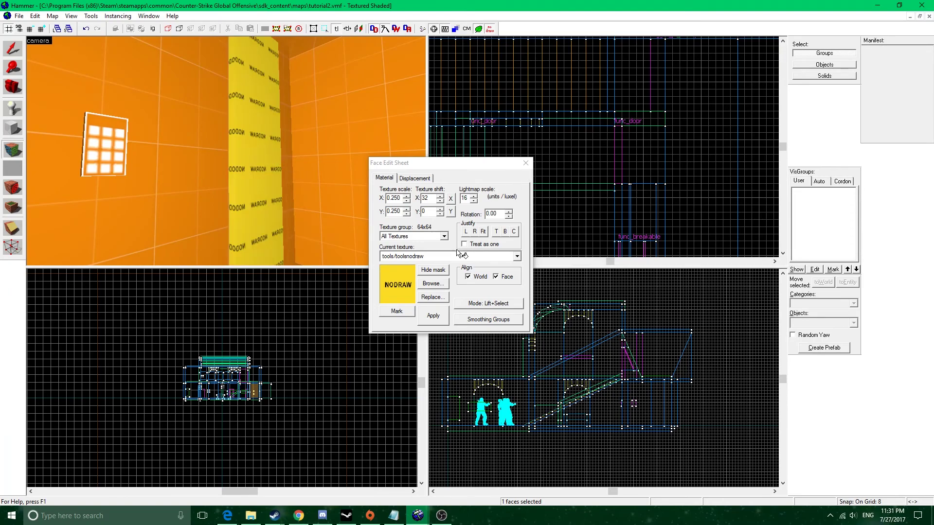
- Filter the textures for "ladder" and apply tools/toolsinvisibleladder to the broad face of the nodraw post
{"action": "left_click", "coordinate": [443, 283]}
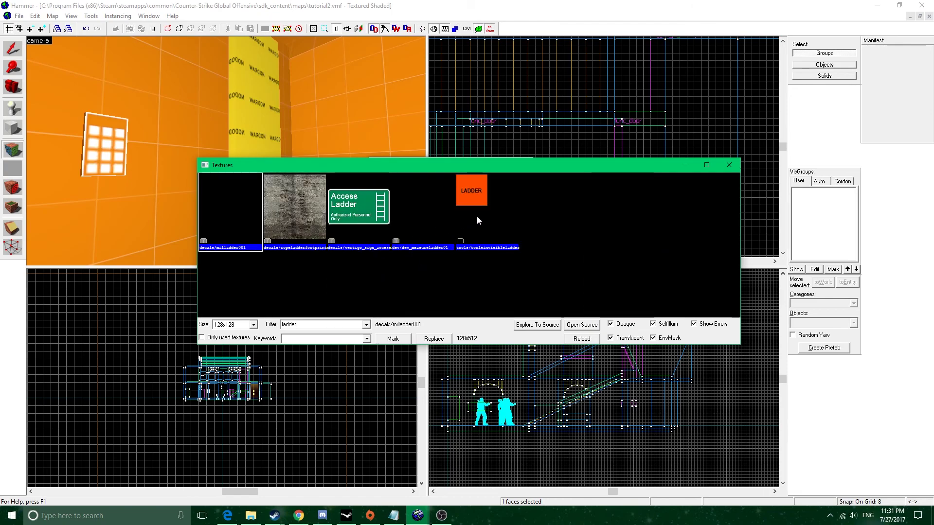
{"action": "double_click", "coordinate": [472, 205]}
{"action": "right_click", "coordinate": [252, 161]}
- Examine the textured ladder post from several angles and look down the adjoining hallway
{"action": "key", "text": "z"}
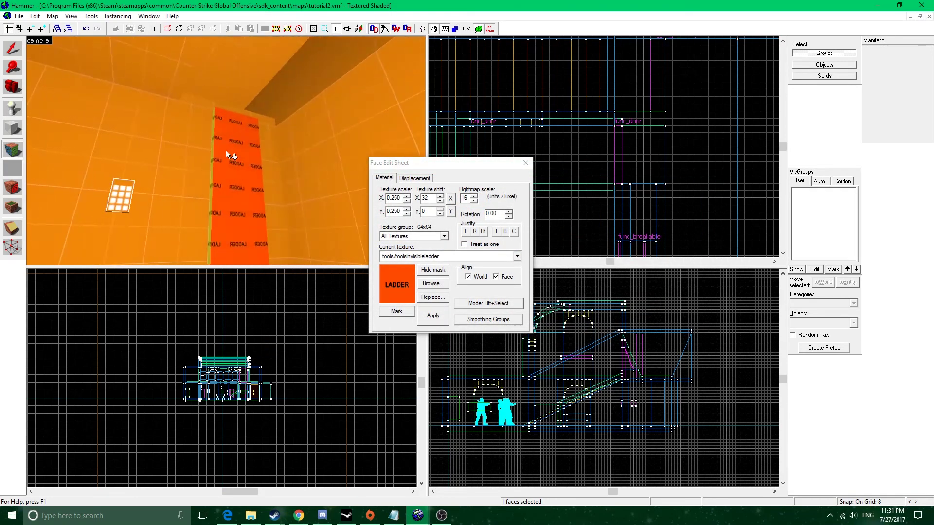
{"action": "key", "text": "z"}
{"action": "key", "text": "z"}
{"action": "key", "text": "Page_Up"}
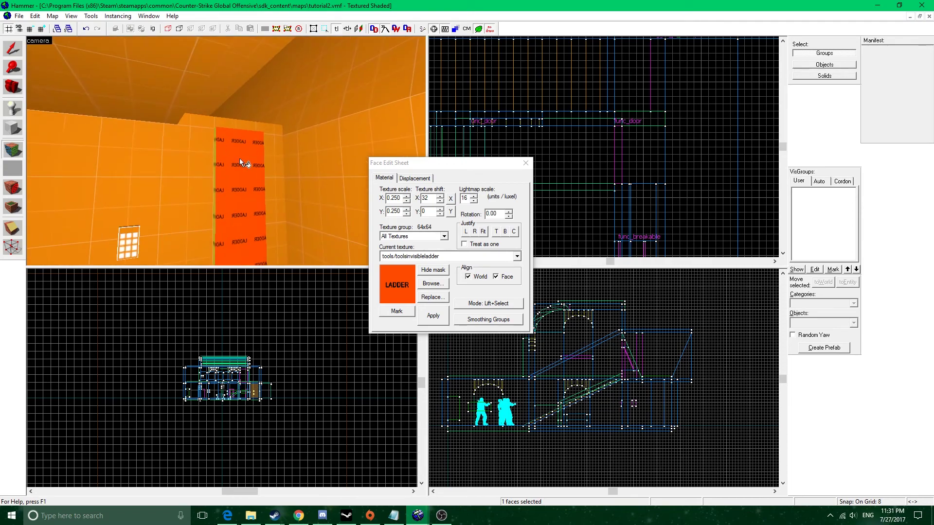
{"action": "key", "text": "z"}
{"action": "key", "text": "a"}
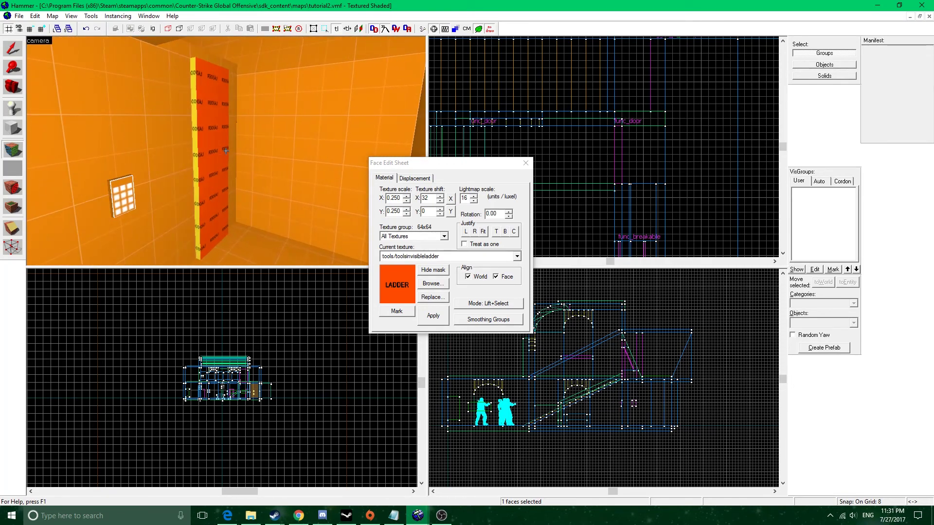
{"action": "key", "text": "z"}
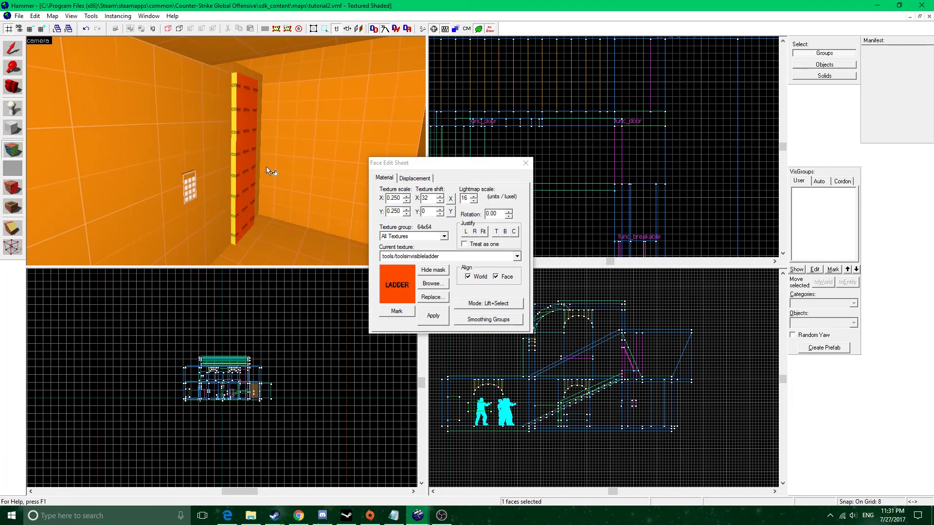
{"action": "key", "text": "a"}
{"action": "key", "text": "w"}
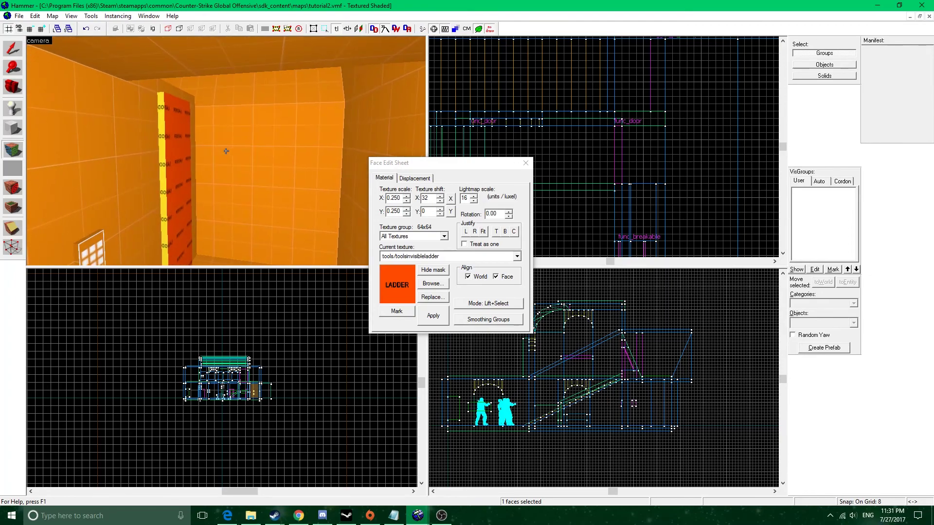
{"action": "key", "text": "d"}
{"action": "key", "text": "w"}
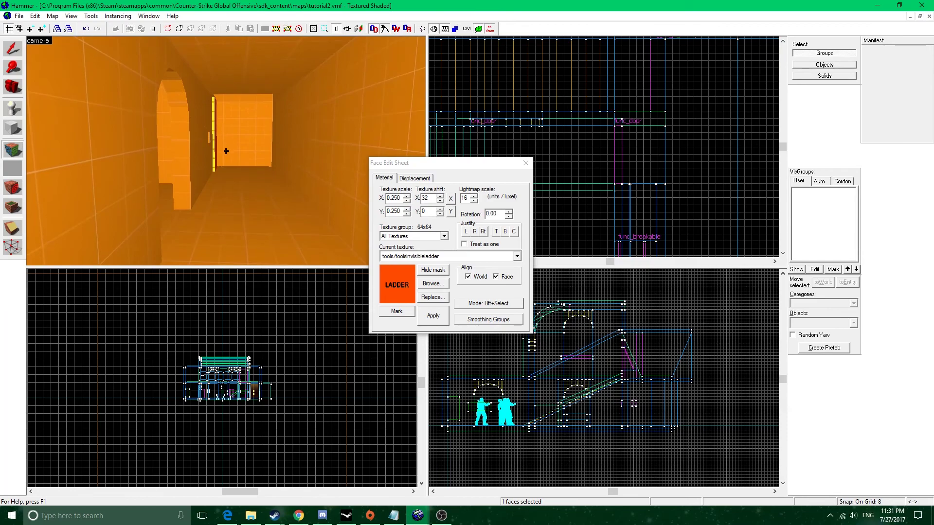
- Select the sloped brush covering the staircase and examine its placement in the 2D and camera views
{"action": "key", "text": "s"}
{"action": "key", "text": "w"}
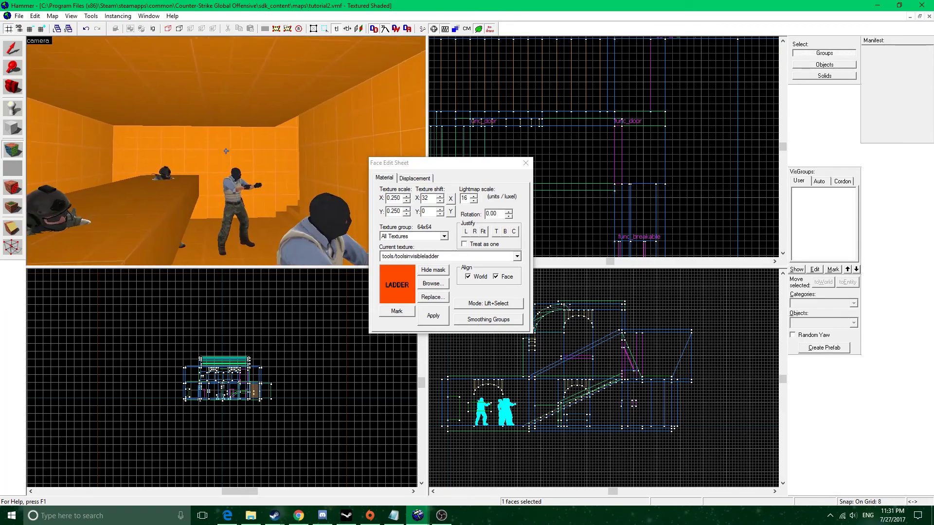
{"action": "key", "text": "w"}
{"action": "key", "text": "z"}
{"action": "left_click", "coordinate": [13, 48]}
{"action": "left_click", "coordinate": [217, 147]}
{"action": "middle_click_drag", "start_coordinate": [544, 152], "coordinate": [616, 200]}
{"action": "middle_click_drag", "start_coordinate": [585, 112], "coordinate": [599, 175]}
{"action": "scroll", "coordinate": [576, 156], "scroll_direction": "down", "scroll_amount": 1}
{"action": "left_click_drag", "start_coordinate": [517, 96], "coordinate": [526, 164]}
{"action": "key", "text": "z"}
{"action": "key", "text": "w"}
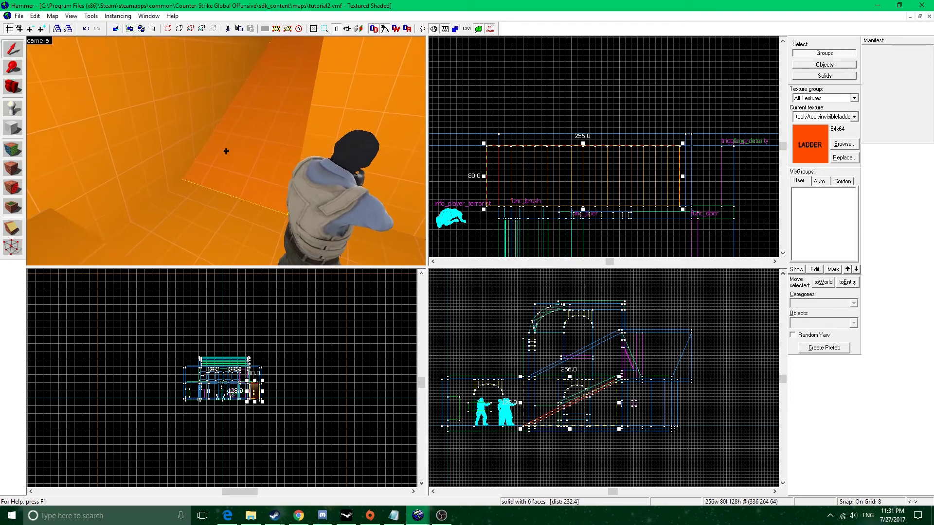
- Filter the textures for "clip" and apply tools/toolsclip_tile to the sloped brush covering the staircase
{"action": "key", "text": "z"}
{"action": "left_click", "coordinate": [13, 150]}
{"action": "left_click", "coordinate": [434, 285]}
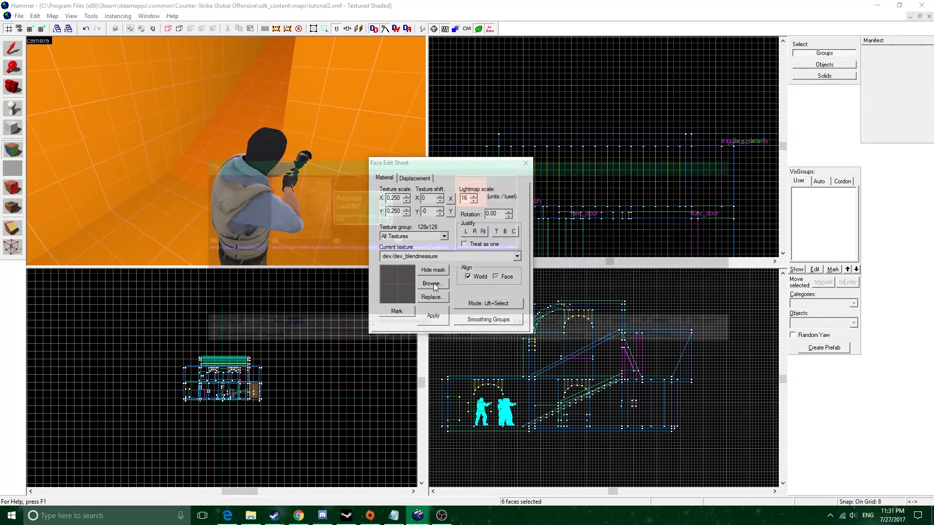
{"action": "type", "text": "clip"}
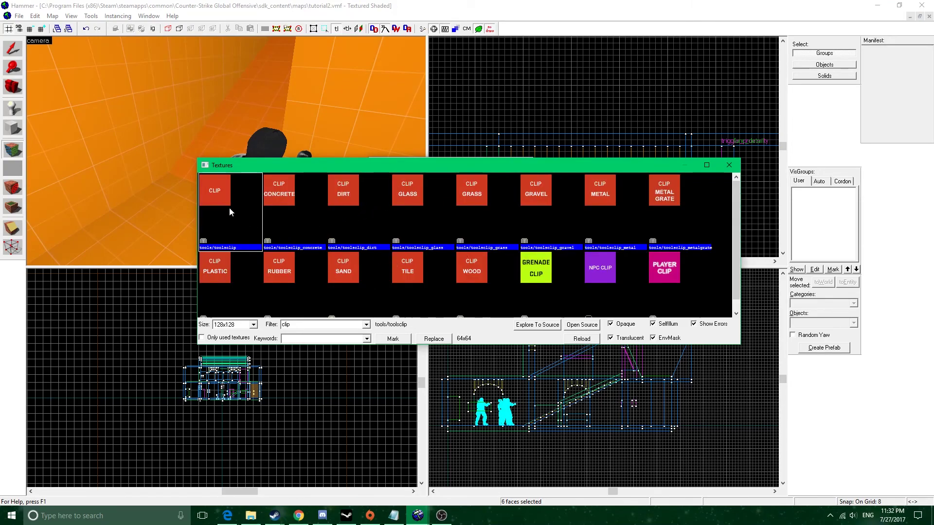
{"action": "scroll", "coordinate": [331, 225], "scroll_direction": "down", "scroll_amount": 1}
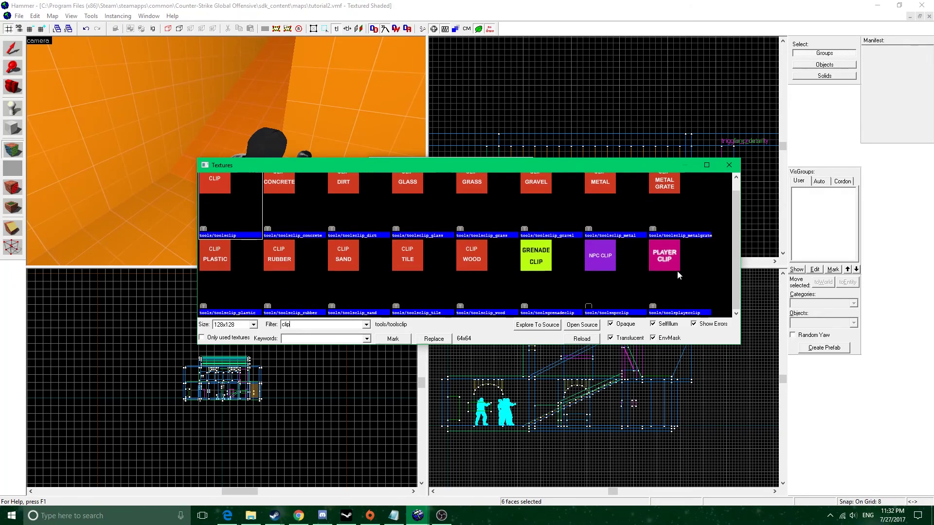
{"action": "scroll", "coordinate": [676, 270], "scroll_direction": "up", "scroll_amount": 1}
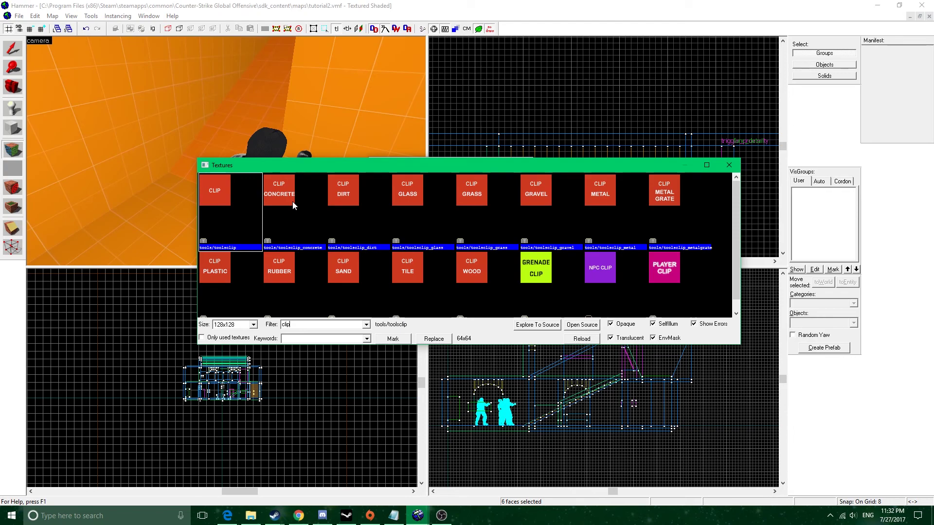
{"action": "double_click", "coordinate": [419, 273]}
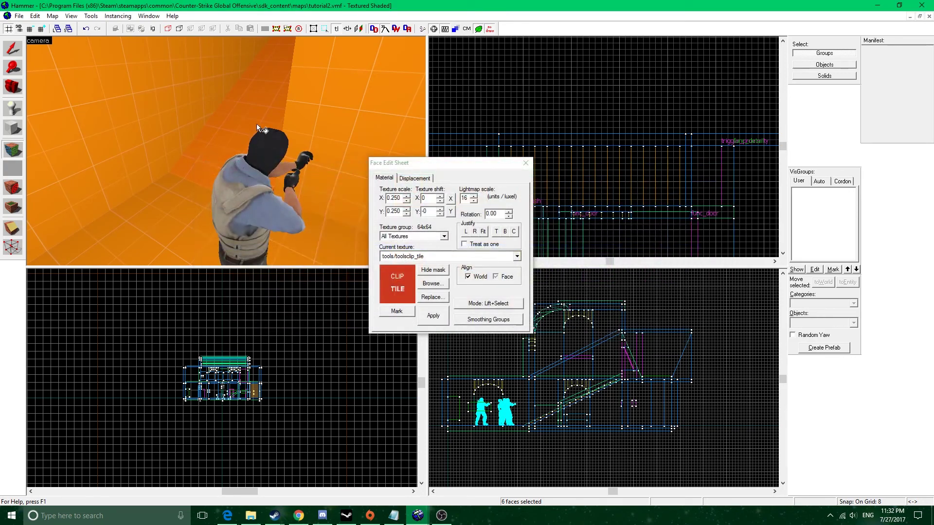
{"action": "right_click", "coordinate": [254, 101]}
{"action": "key", "text": "z"}
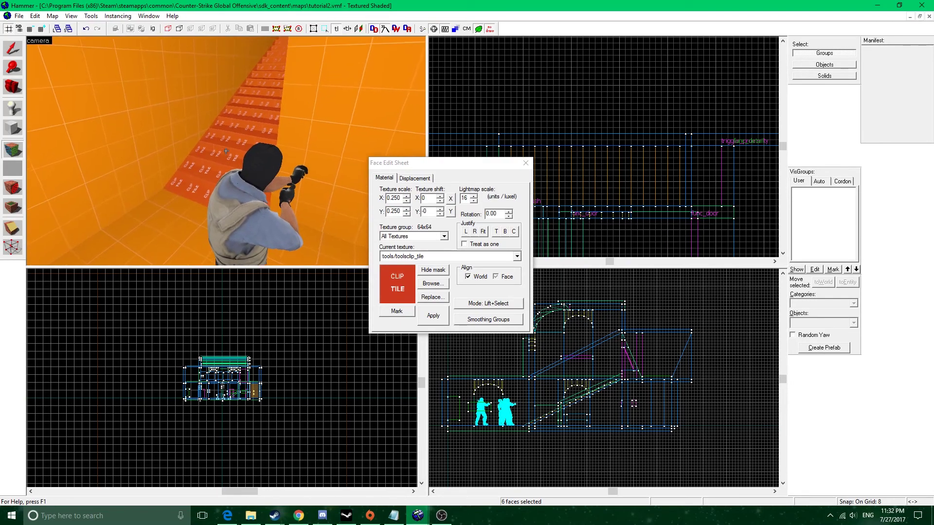
{"action": "key", "text": "w"}
{"action": "key", "text": "w"}
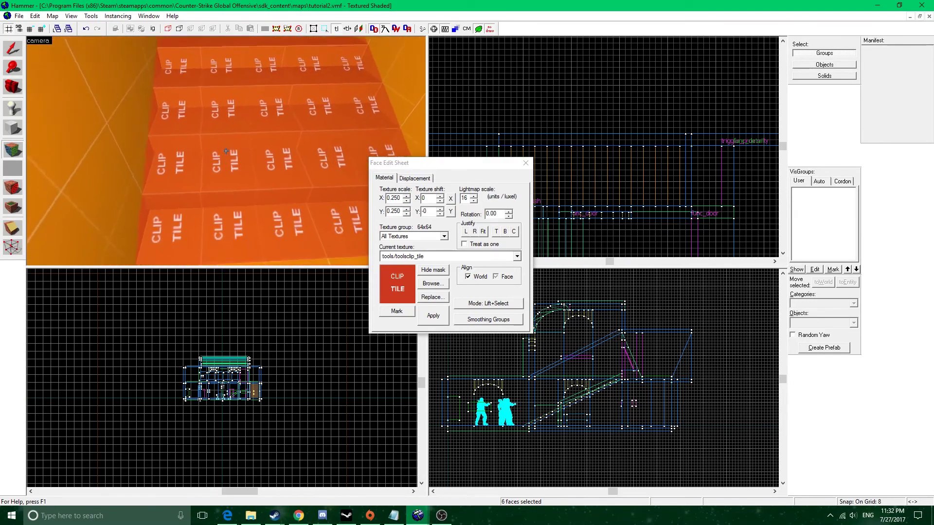
{"action": "left_click", "coordinate": [525, 162]}
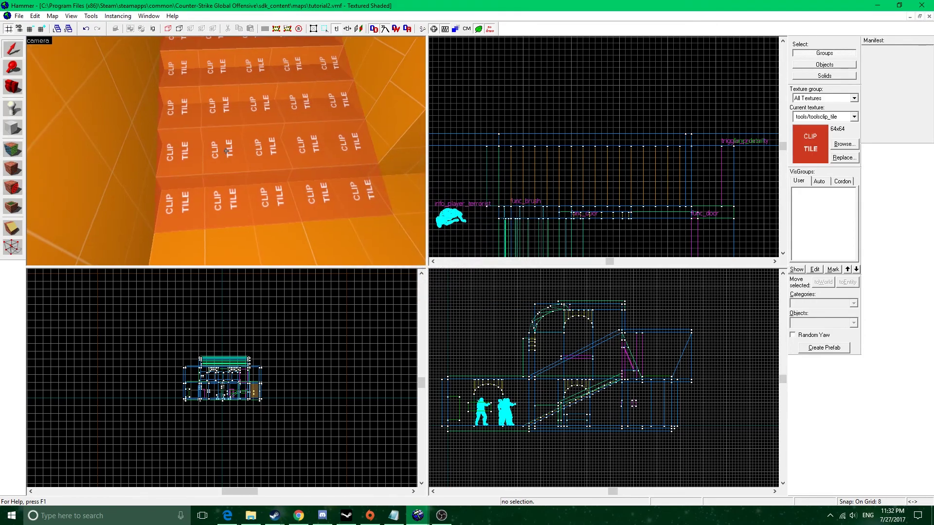
- Examine the clip-textured ramp over the stairs from several angles, along with the surrounding rooms
{"action": "key", "text": "z"}
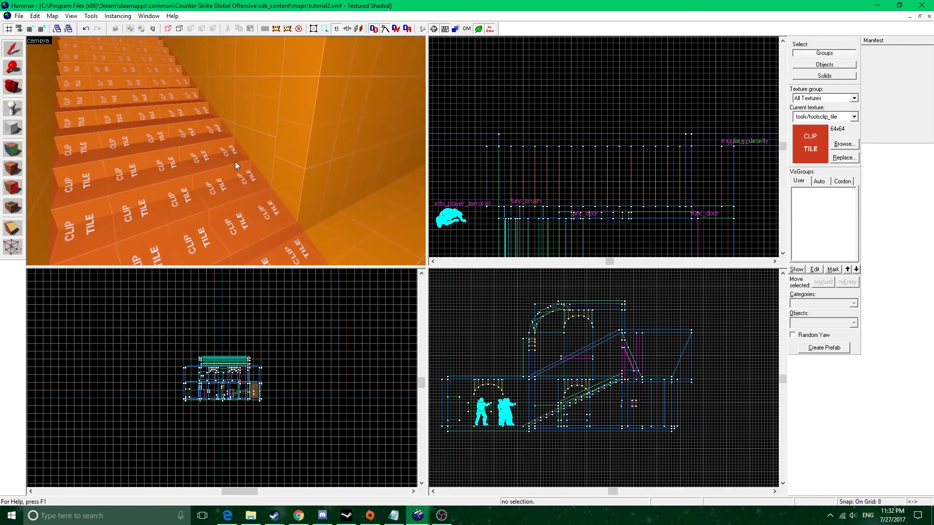
{"action": "key", "text": "z"}
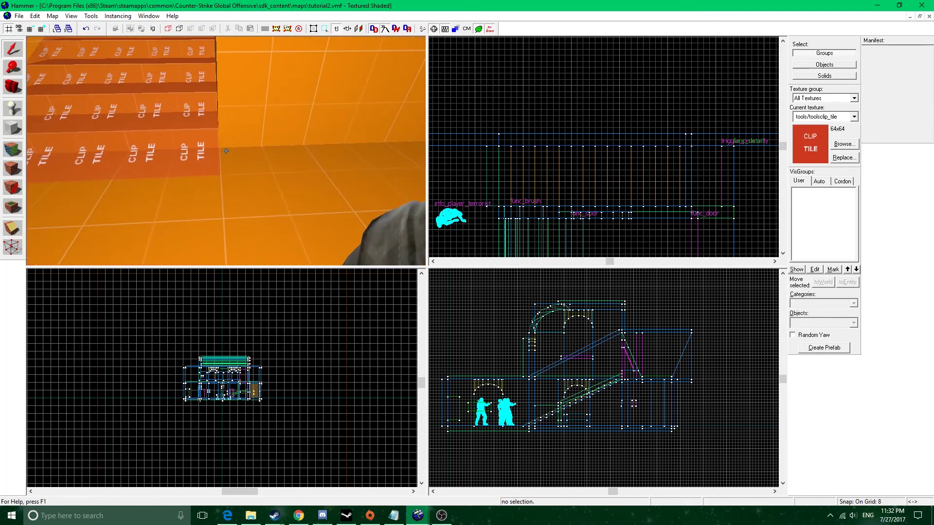
{"action": "key", "text": "w"}
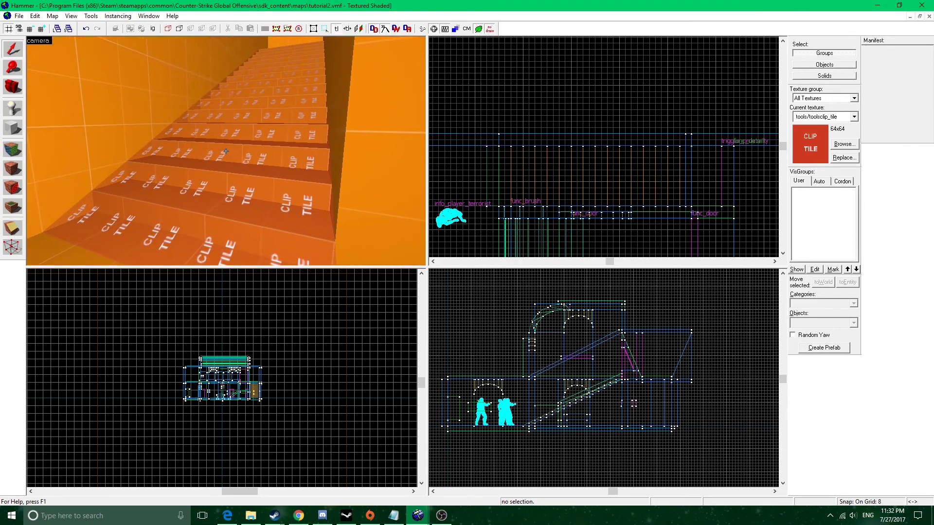
{"action": "key", "text": "w"}
{"action": "key", "text": "w"}
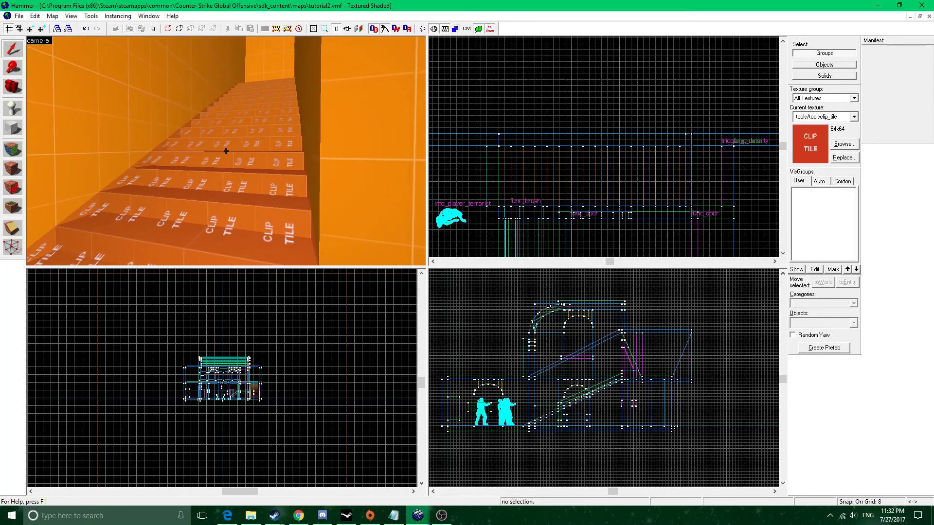
{"action": "key", "text": "w"}
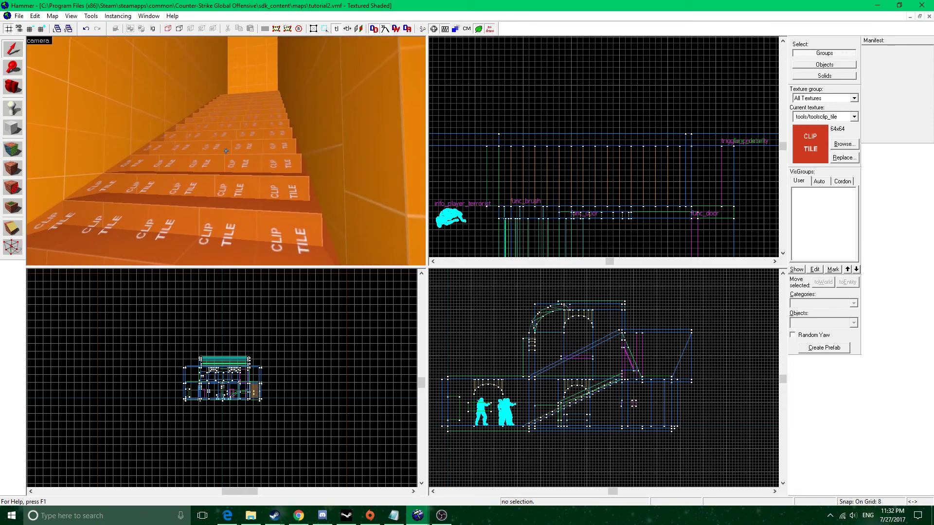
{"action": "key", "text": "w"}
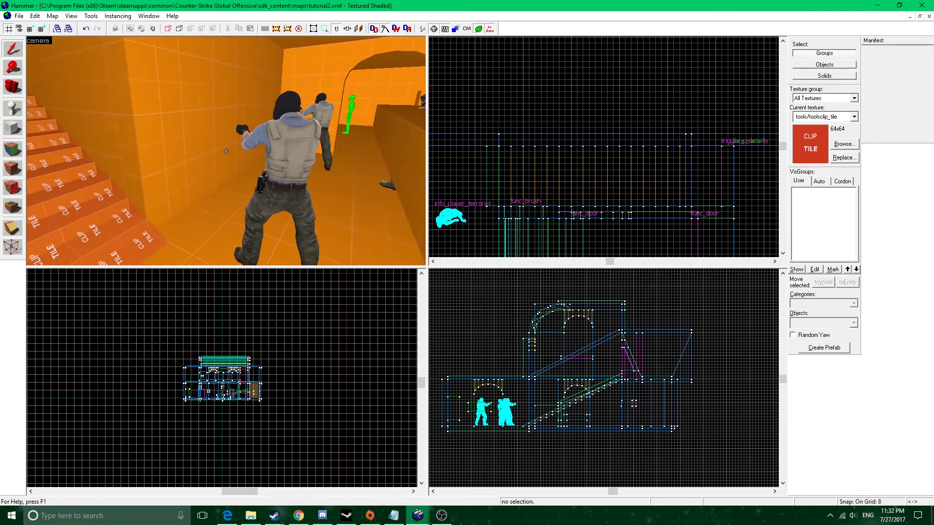
{"action": "key", "text": "w"}
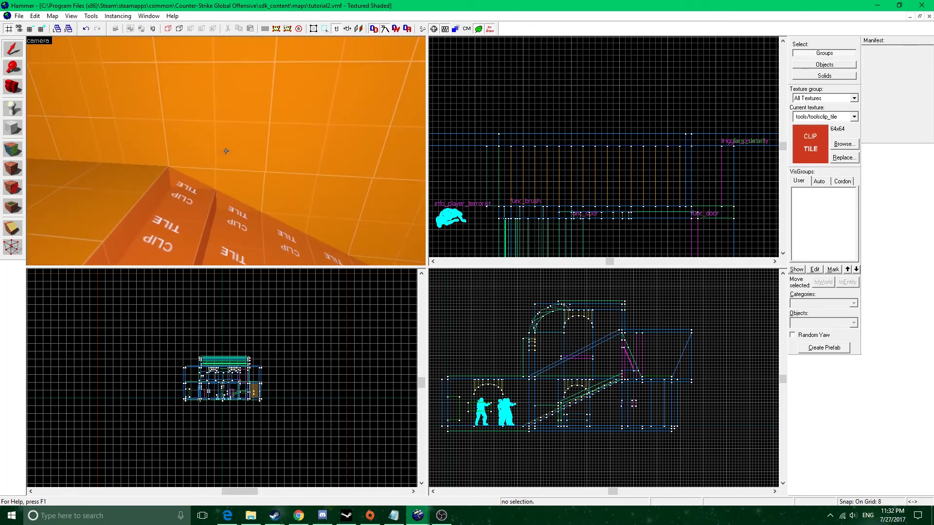
{"action": "key", "text": "w"}
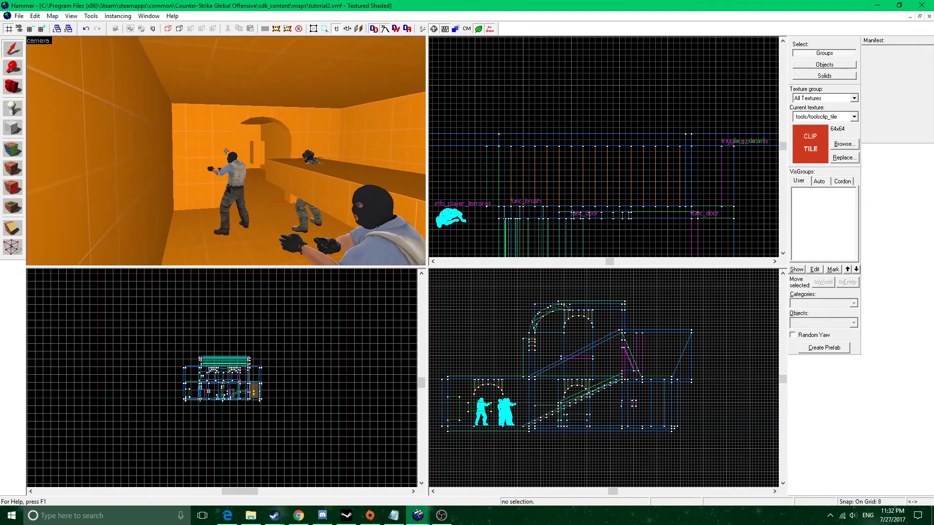
{"action": "key", "text": "w"}
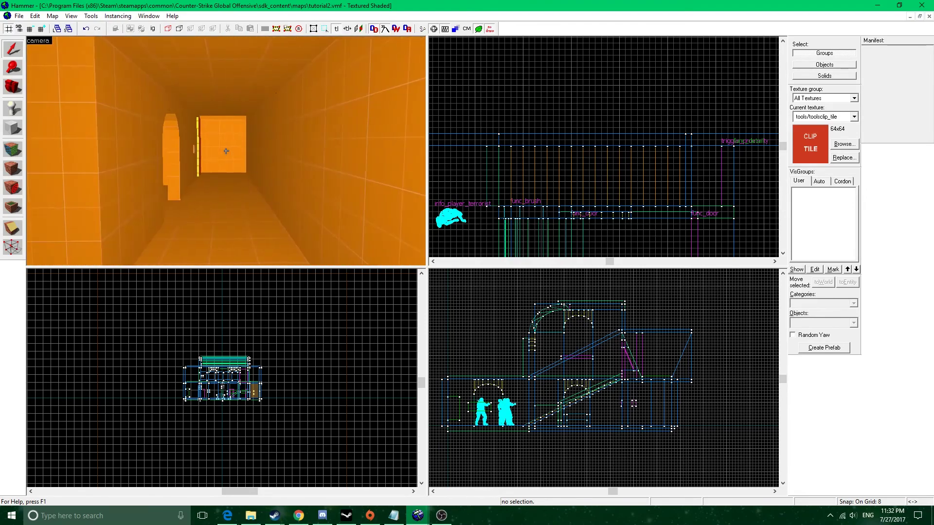
{"action": "key", "text": "w"}
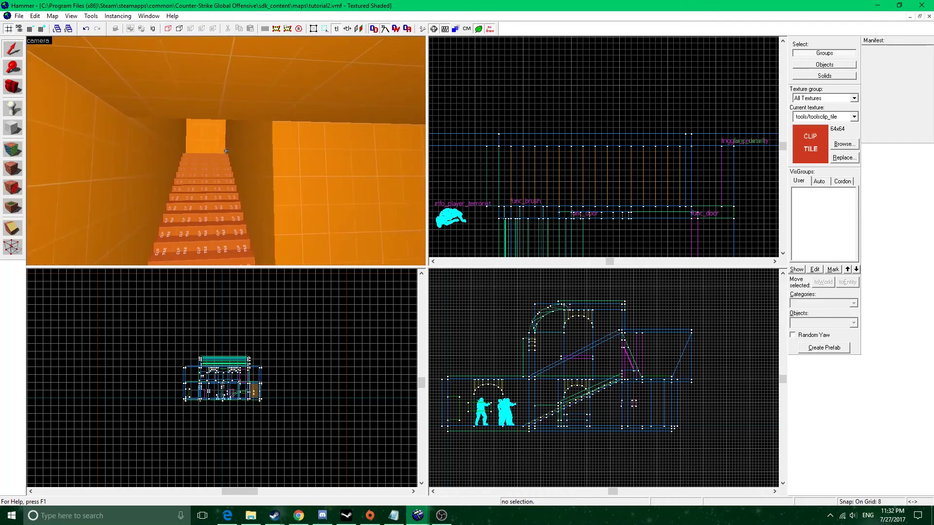
- Filter the textures for "trigger" and apply tools/toolstrigger to the tall block in the corner of the green figure's room
{"action": "key", "text": "w"}
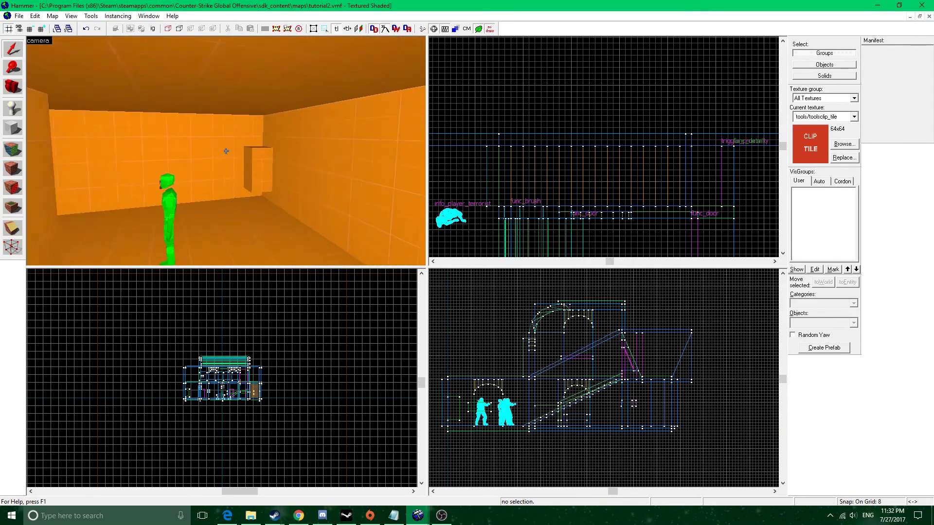
{"action": "key", "text": "z"}
{"action": "left_click", "coordinate": [12, 149]}
{"action": "left_click", "coordinate": [423, 287]}
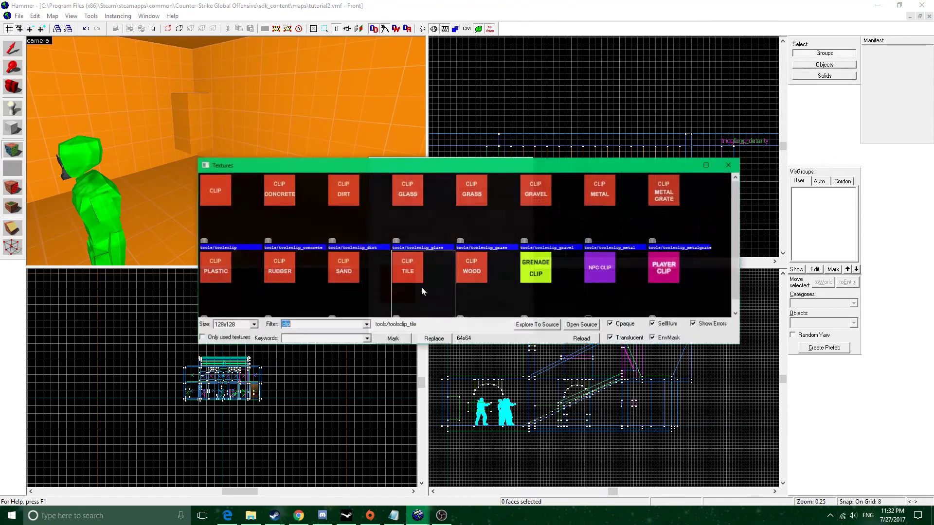
{"action": "type", "text": "trigger"}
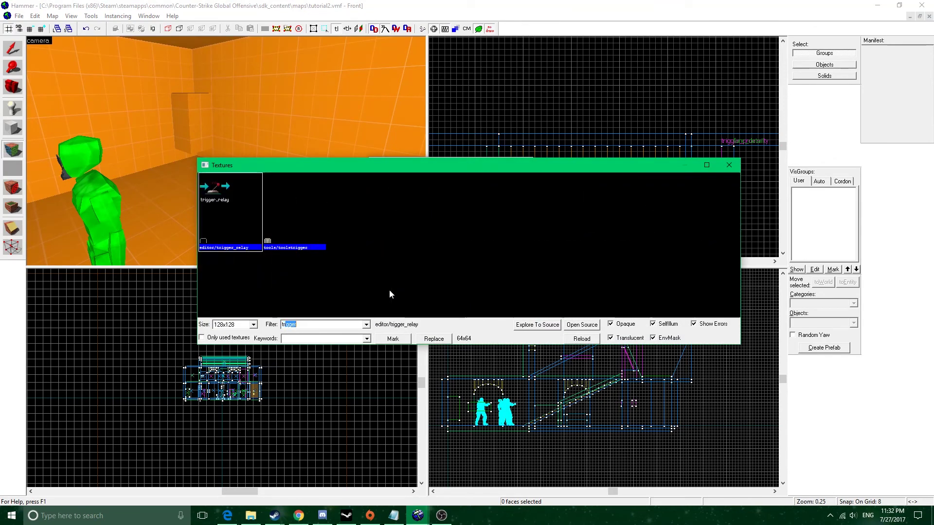
{"action": "double_click", "coordinate": [299, 232]}
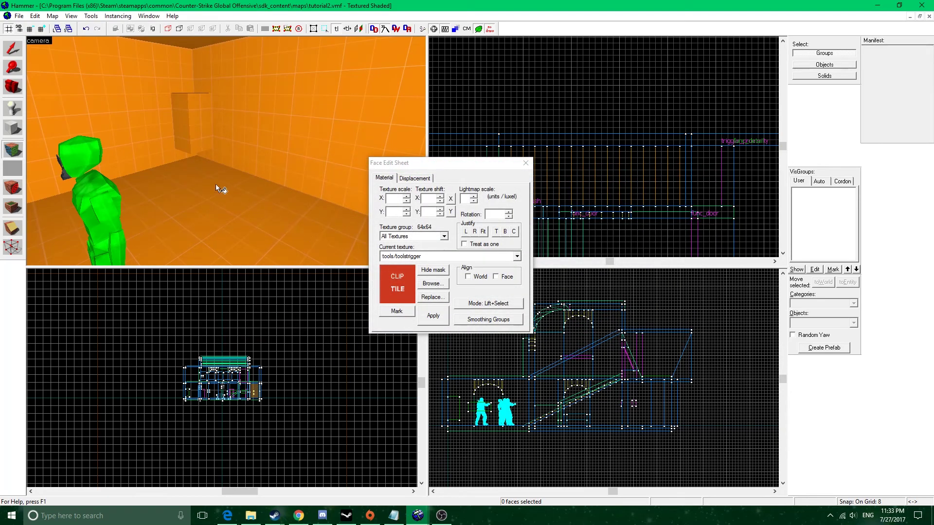
{"action": "right_click", "coordinate": [190, 116]}
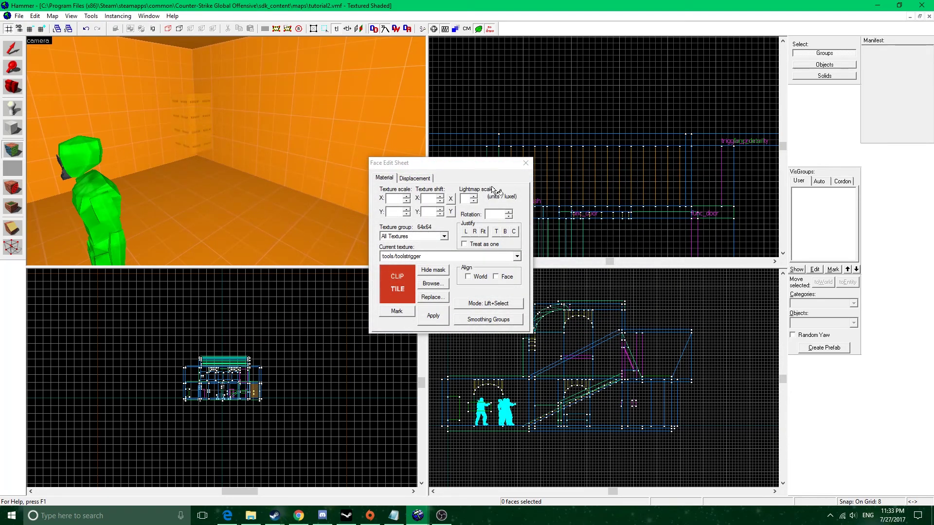
{"action": "left_click", "coordinate": [520, 168]}
{"action": "key", "text": "z"}
{"action": "key", "text": "w"}
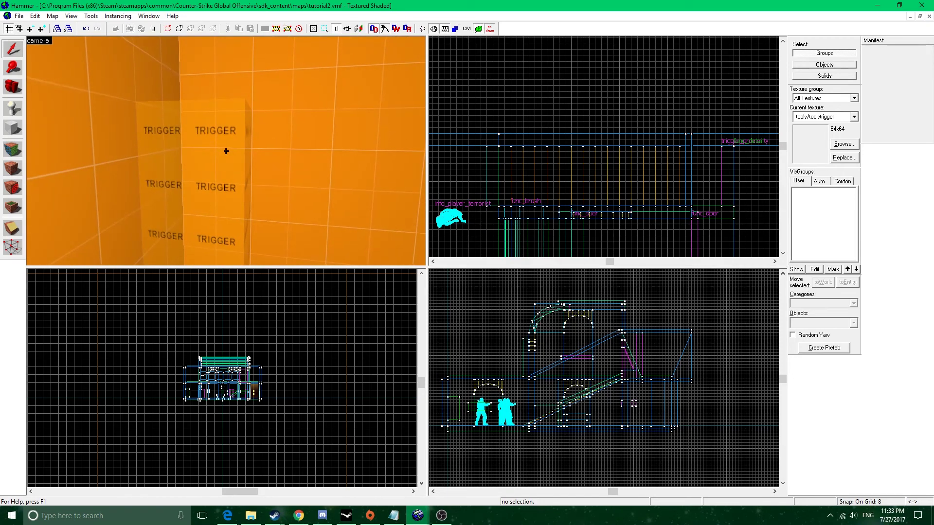
- Try placing an info_player_terrorist entity beside the green figure, then delete it
{"action": "key", "text": "s"}
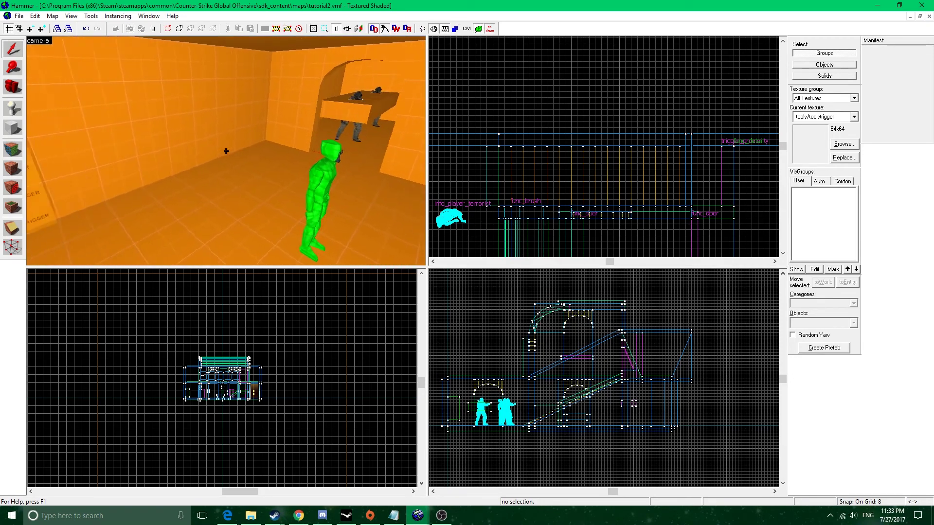
{"action": "key", "text": "z"}
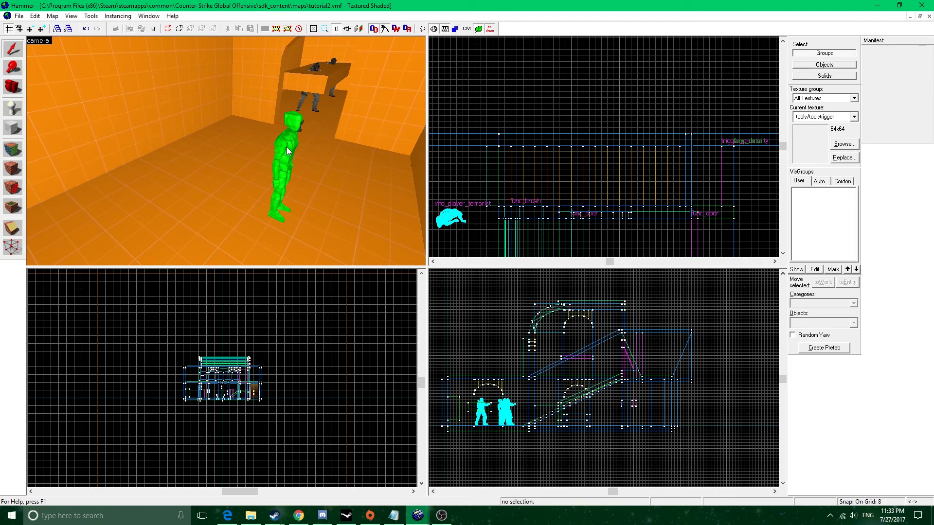
{"action": "key", "text": "shift+e"}
{"action": "left_click", "coordinate": [209, 220]}
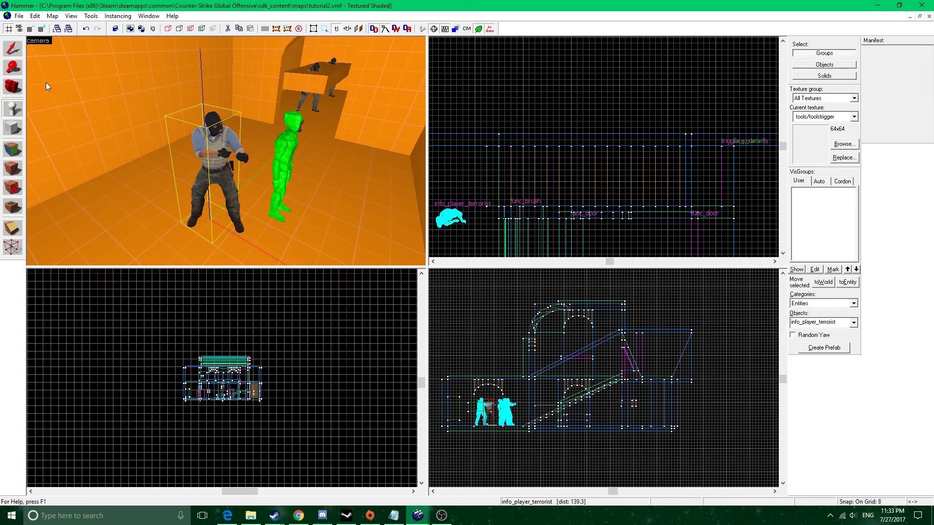
{"action": "left_click", "coordinate": [7, 52]}
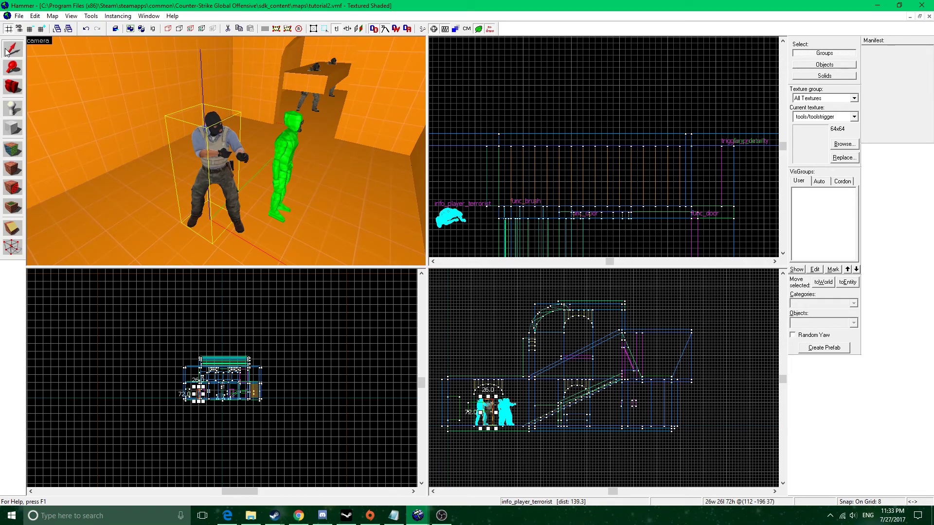
{"action": "double_click", "coordinate": [209, 135]}
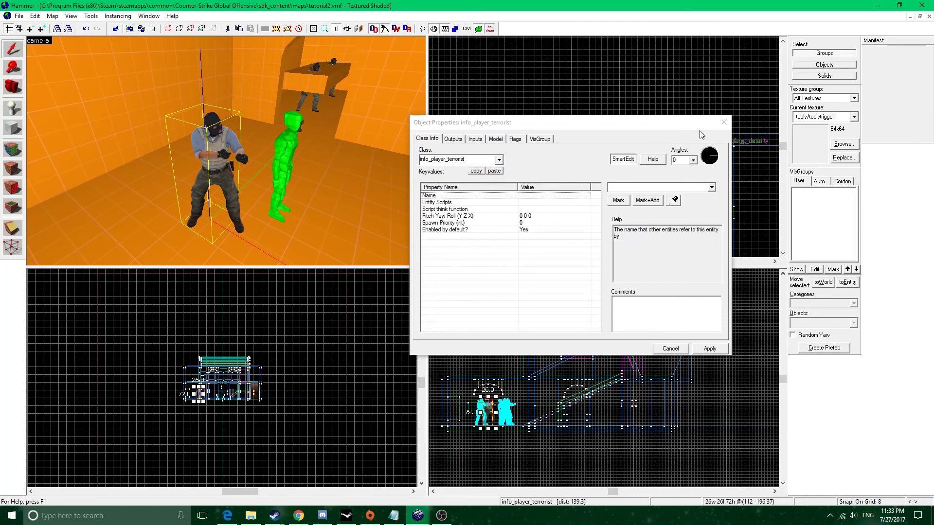
{"action": "left_click", "coordinate": [723, 123]}
{"action": "key", "text": "Delete"}
- Review the class info and flags of the green figure's info_teleport_destination entity
{"action": "double_click", "coordinate": [293, 154]}
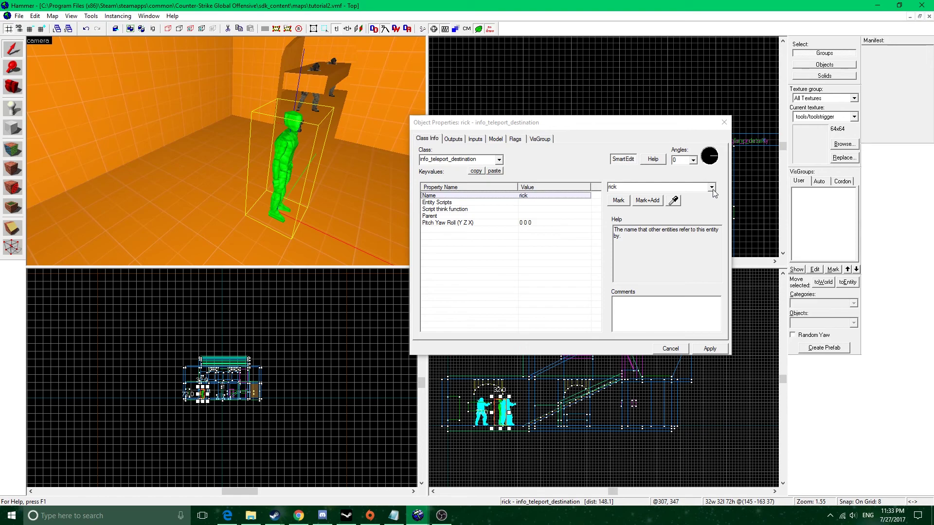
{"action": "left_click", "coordinate": [518, 140]}
{"action": "left_click", "coordinate": [432, 140]}
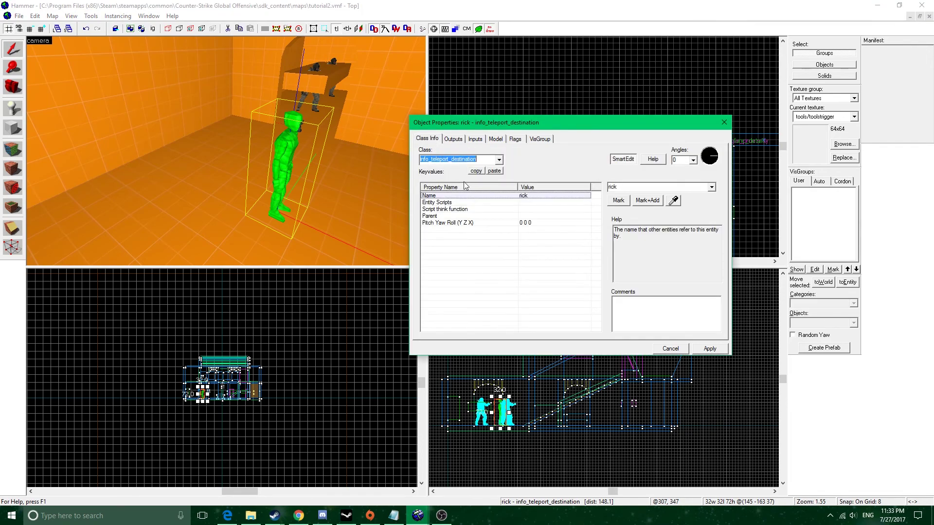
{"action": "left_click", "coordinate": [724, 125]}
- Set the class of the trigger-textured corner block to trigger_teleport
{"action": "double_click", "coordinate": [228, 137]}
{"action": "left_click", "coordinate": [492, 160]}
{"action": "type", "text": "tel"}
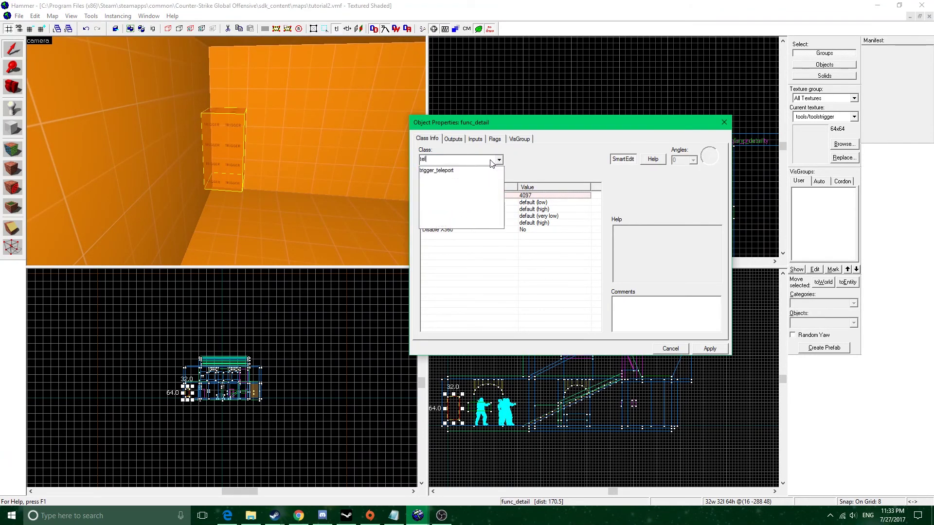
{"action": "left_click", "coordinate": [474, 171]}
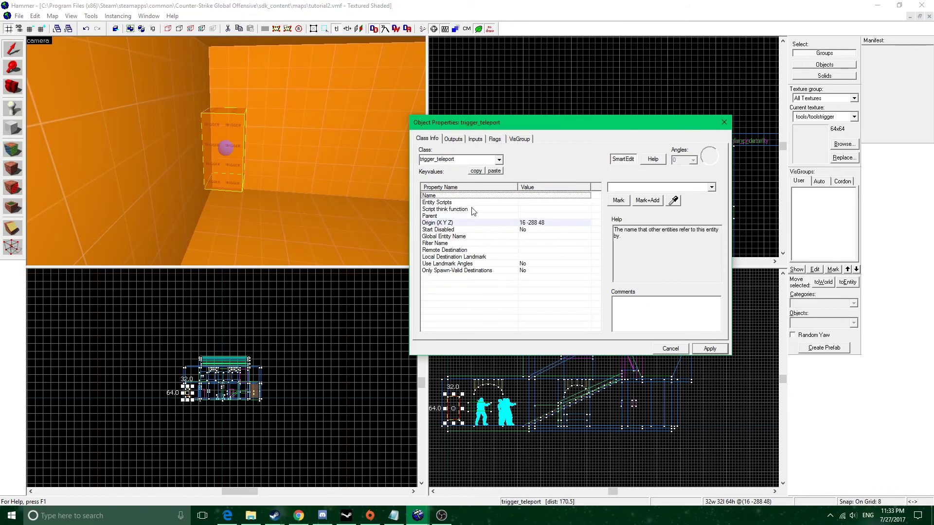
- Set the corner trigger_teleport's Remote Destination by picking the green figure's info_teleport_destination entity in the 3D view
{"action": "left_click", "coordinate": [459, 250]}
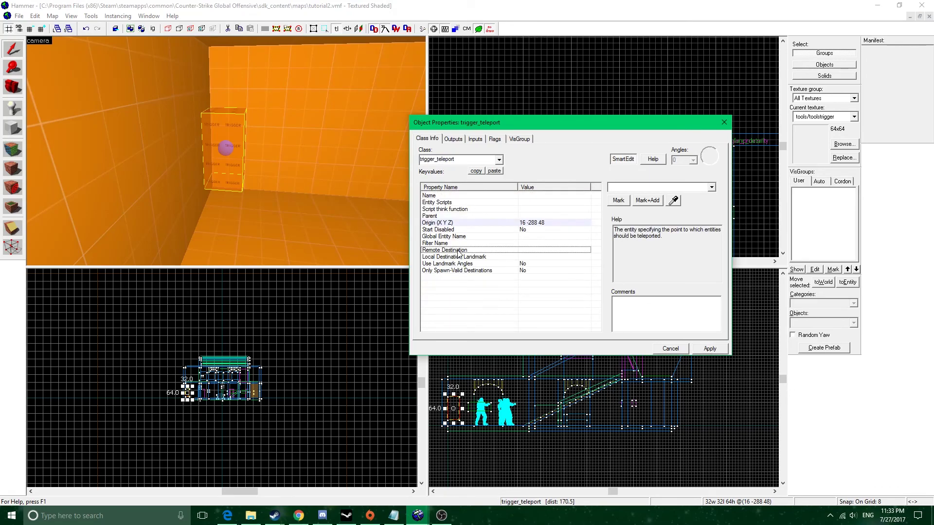
{"action": "left_click", "coordinate": [448, 216]}
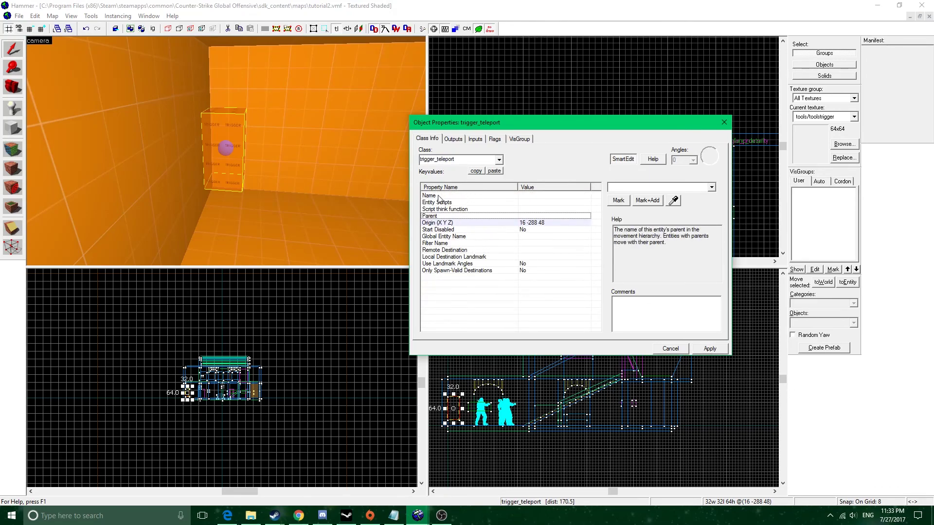
{"action": "left_click", "coordinate": [457, 250]}
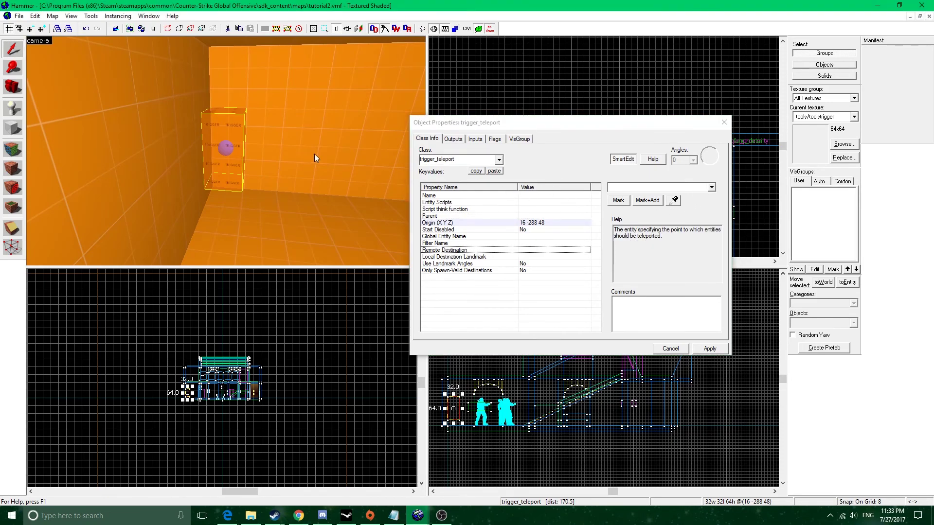
{"action": "key", "text": "z"}
{"action": "left_click", "coordinate": [674, 200]}
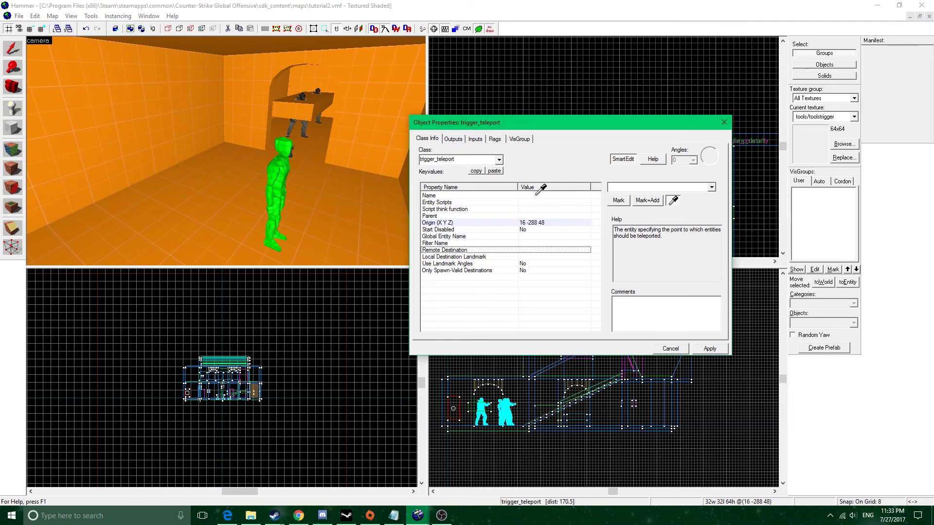
{"action": "left_click", "coordinate": [280, 166]}
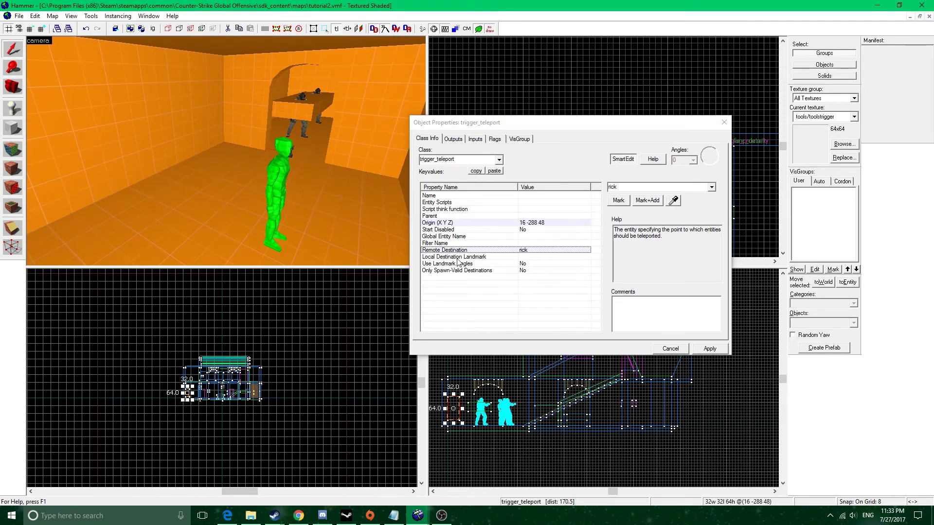
- Review the Start Disabled options and the flags of the corner trigger_teleport, then close its properties
{"action": "left_click", "coordinate": [443, 229]}
{"action": "key", "text": "z"}
{"action": "key", "text": "s"}
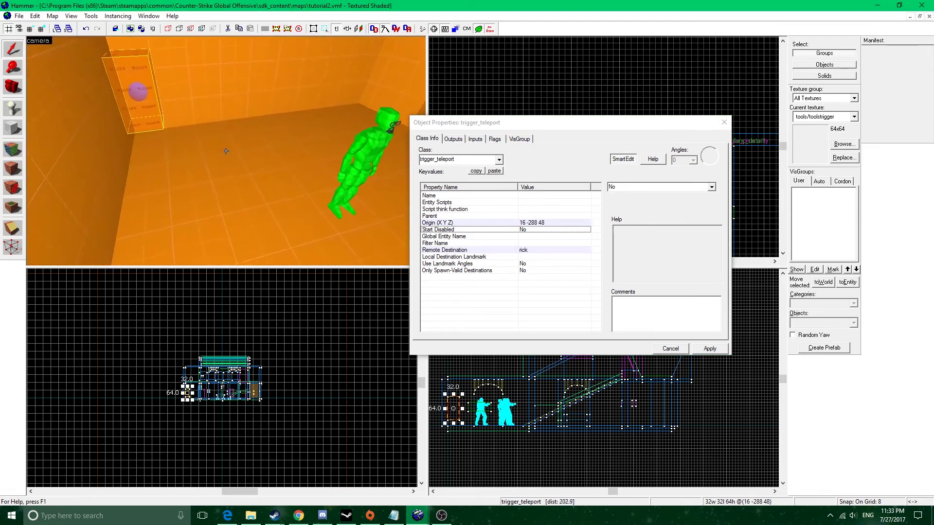
{"action": "key", "text": "w"}
{"action": "key", "text": "s"}
{"action": "key", "text": "z"}
{"action": "left_click_drag", "start_coordinate": [227, 155], "coordinate": [226, 151]}
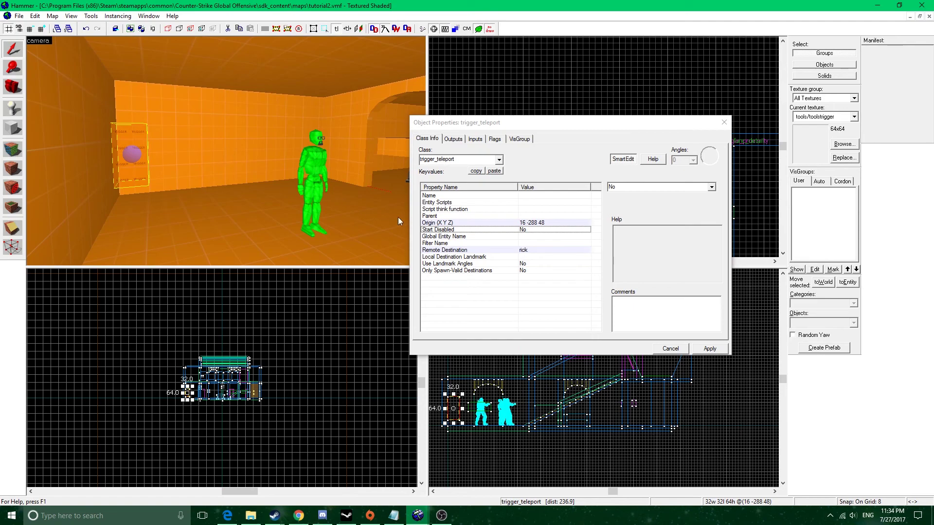
{"action": "left_click", "coordinate": [712, 187]}
{"action": "left_click", "coordinate": [713, 187]}
{"action": "left_click", "coordinate": [494, 140]}
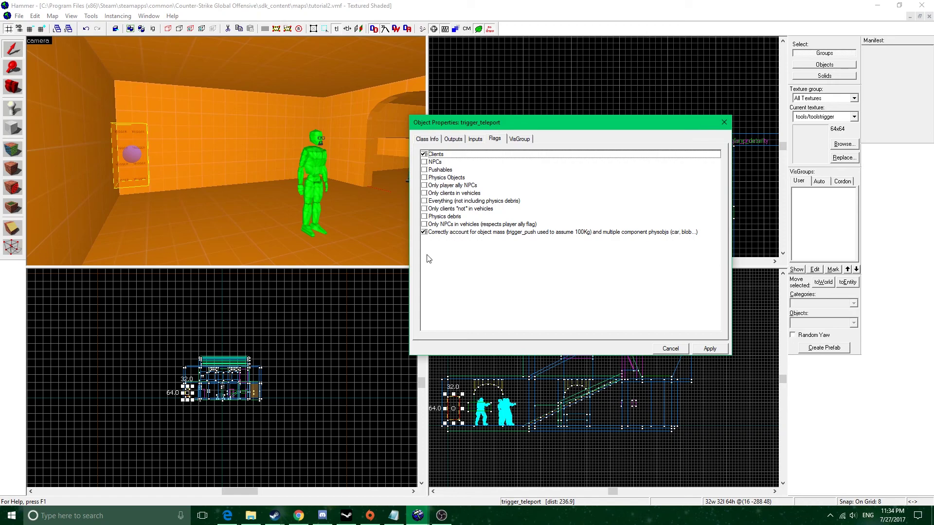
{"action": "left_click", "coordinate": [726, 123]}
- Reopen the green figure's properties, check its flags and class info, and close them
{"action": "key", "text": "z"}
{"action": "key", "text": "z"}
{"action": "double_click", "coordinate": [218, 150]}
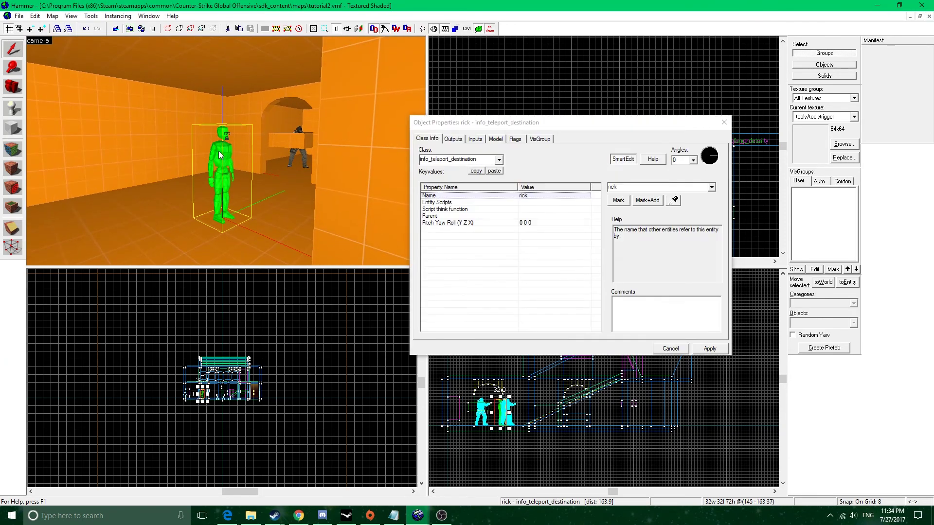
{"action": "left_click", "coordinate": [514, 139]}
{"action": "left_click", "coordinate": [427, 139]}
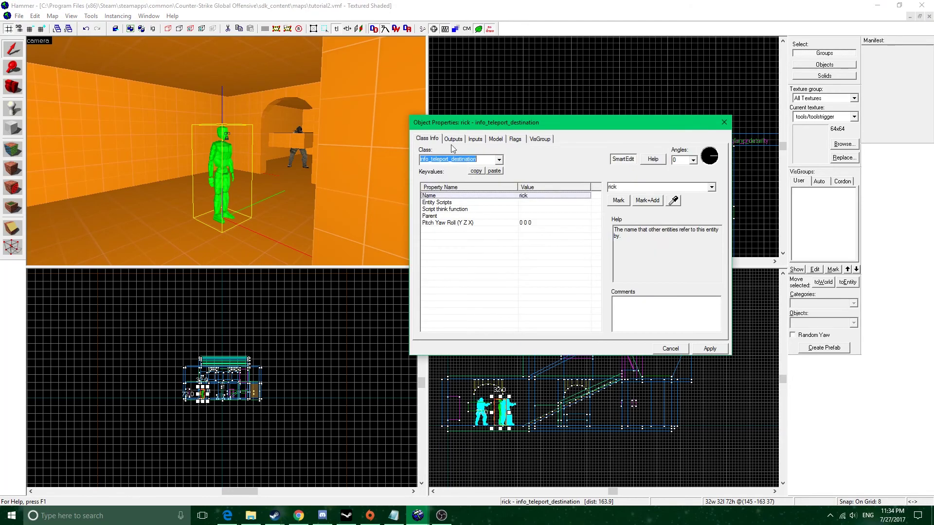
{"action": "left_click", "coordinate": [724, 122]}
- Select the corner teleport trigger and the green figure in turn, and examine the destination's position in the 3D and top views
{"action": "key", "text": "z"}
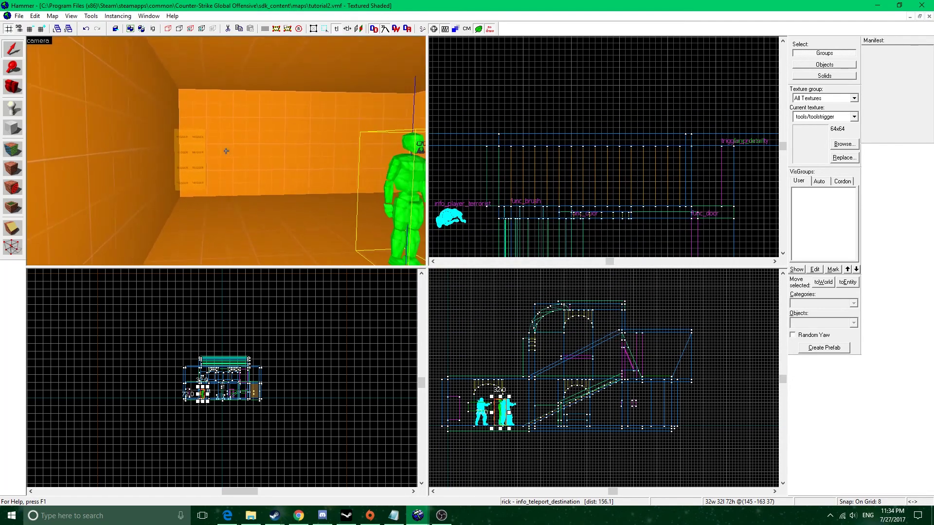
{"action": "key", "text": "w"}
{"action": "key", "text": "w"}
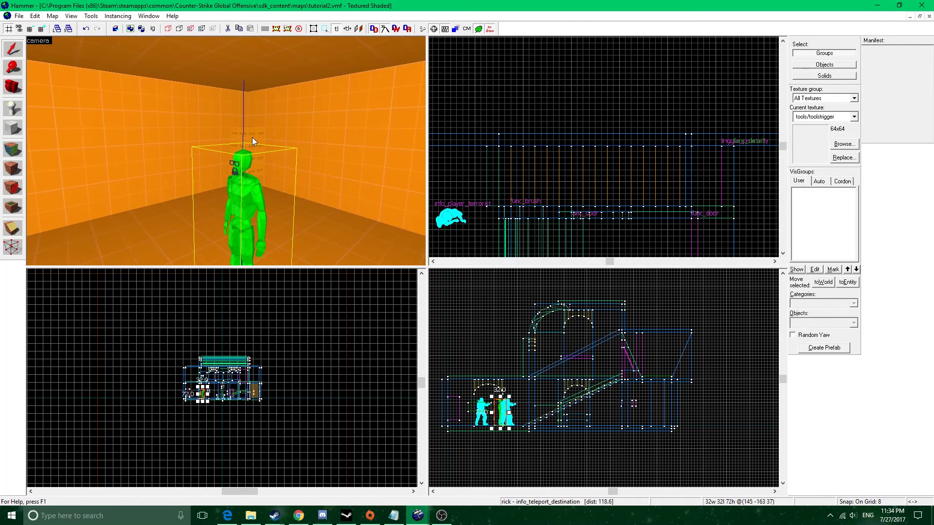
{"action": "left_click", "coordinate": [251, 137]}
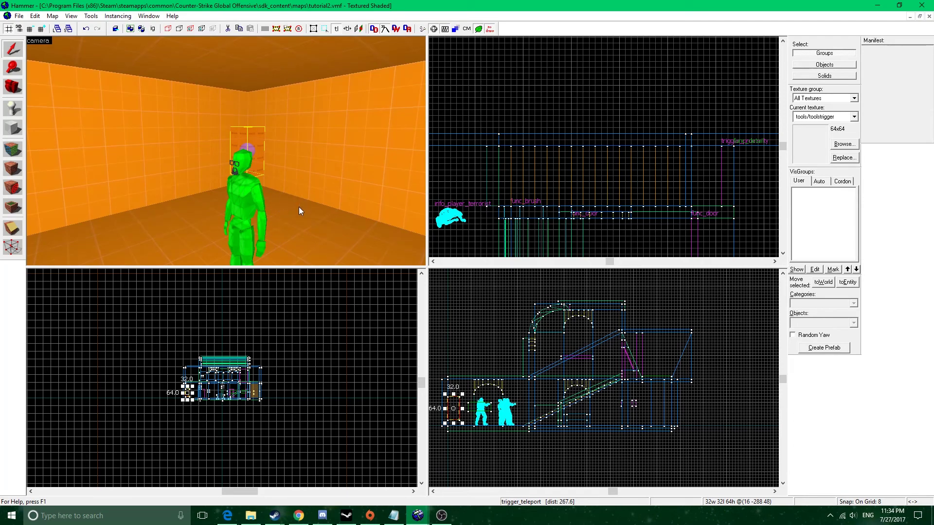
{"action": "left_click", "coordinate": [250, 194]}
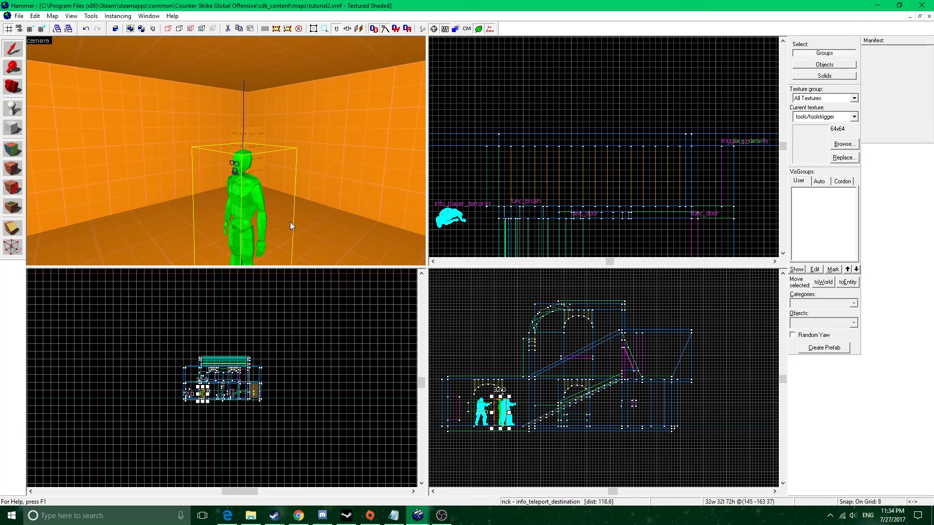
{"action": "scroll", "coordinate": [614, 188], "scroll_direction": "down", "scroll_amount": 5}
{"action": "middle_click_drag", "start_coordinate": [622, 206], "coordinate": [669, 122]}
{"action": "middle_click_drag", "start_coordinate": [671, 172], "coordinate": [674, 148]}
{"action": "scroll", "coordinate": [670, 210], "scroll_direction": "down", "scroll_amount": 4}
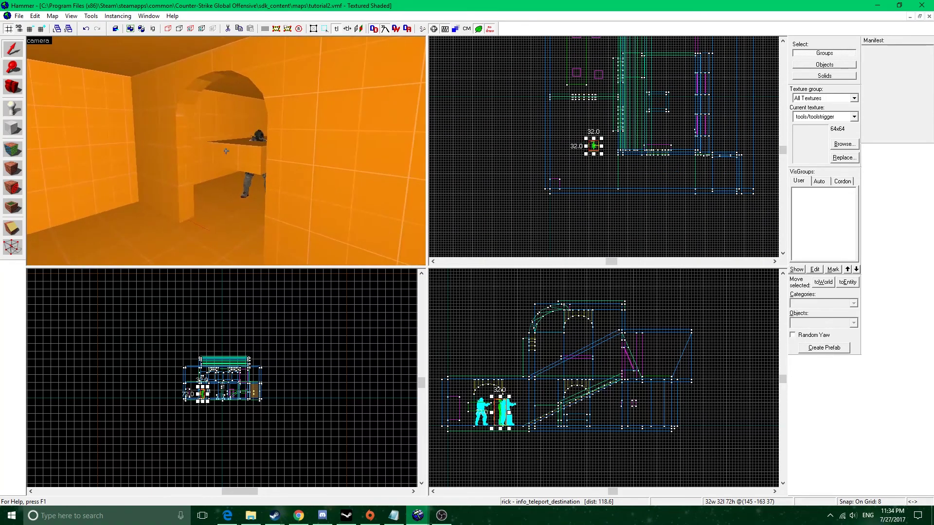
- Apply the tools/toolstrigger texture to the long counter block among the player models beyond the archway
{"action": "key", "text": "s"}
{"action": "key", "text": "s"}
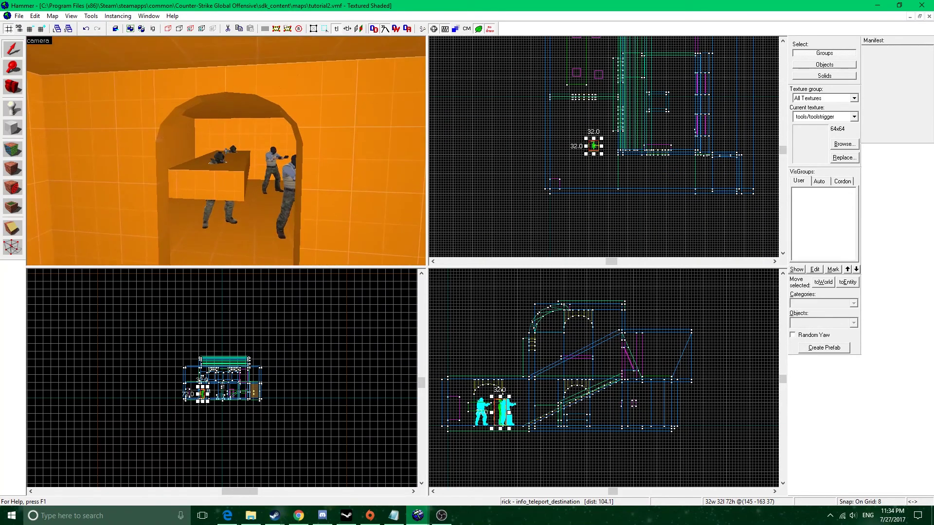
{"action": "key", "text": "w"}
{"action": "key", "text": "s"}
{"action": "key", "text": "s"}
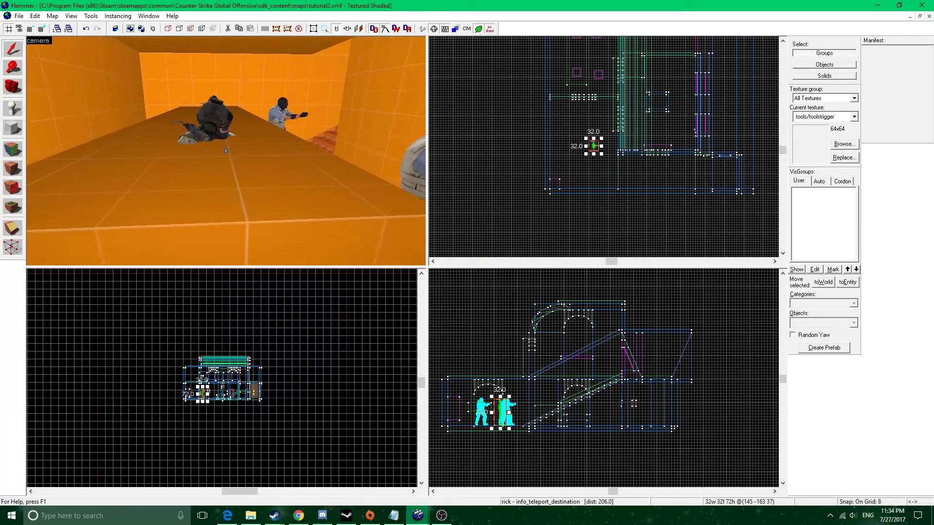
{"action": "key", "text": "z"}
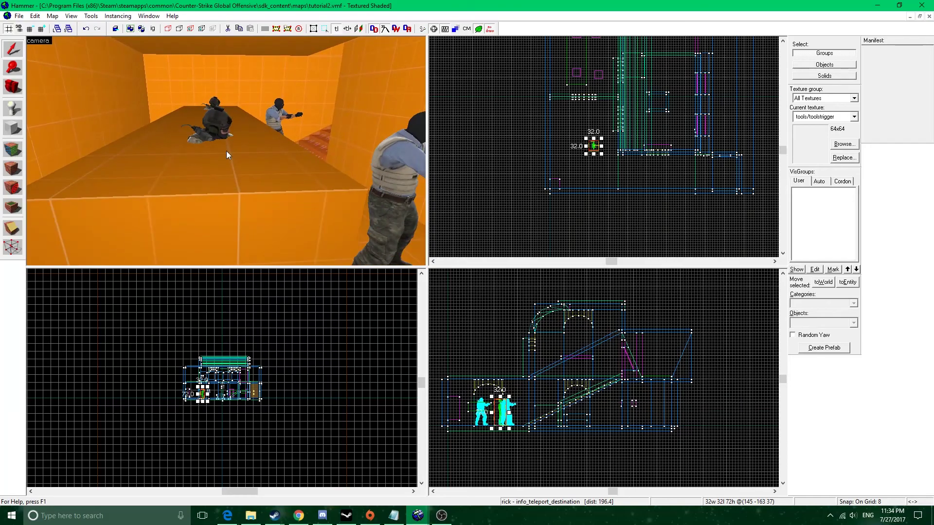
{"action": "left_click", "coordinate": [13, 150]}
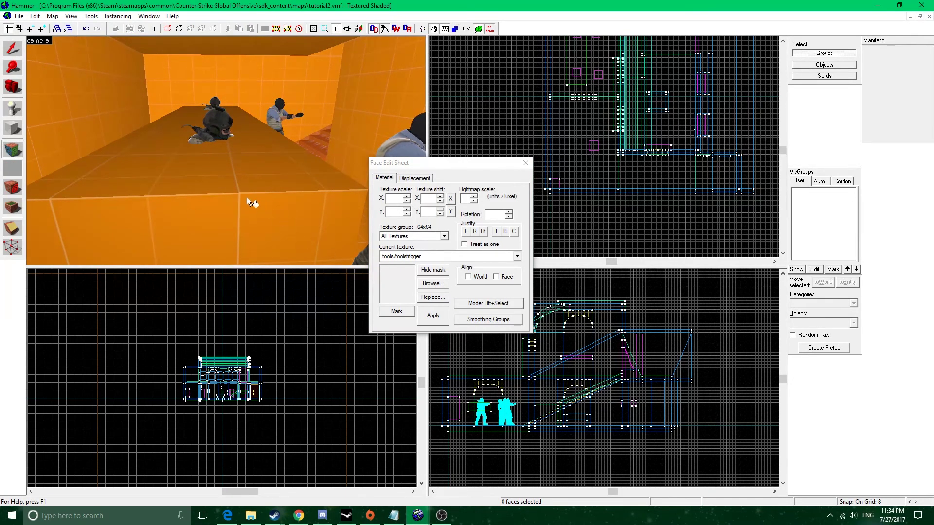
{"action": "left_click", "coordinate": [525, 163]}
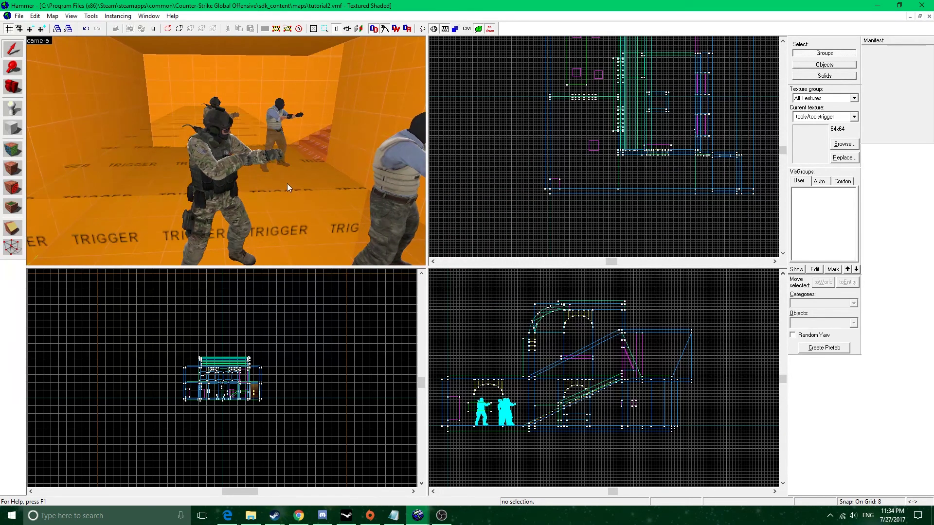
- Set the class of the trigger-textured counter block to func_buyzone and apply it
{"action": "double_click", "coordinate": [283, 181]}
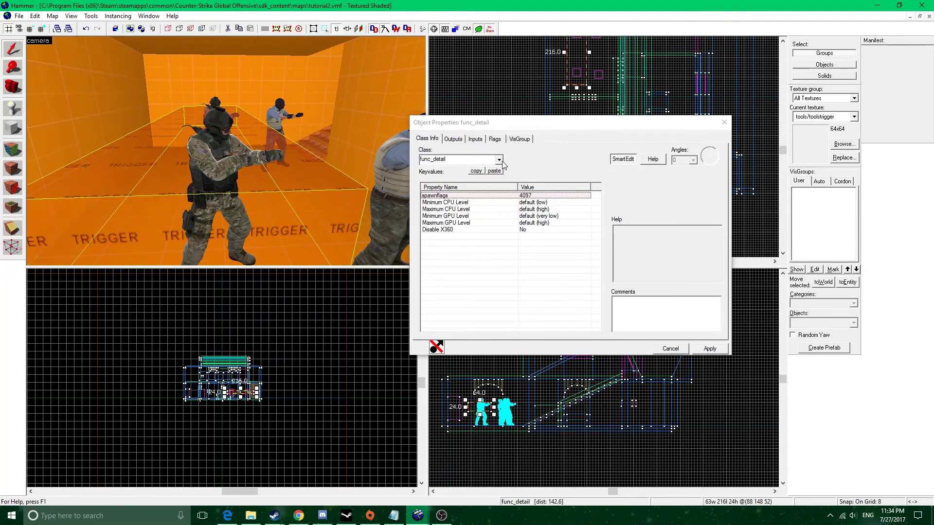
{"action": "left_click", "coordinate": [499, 160]}
{"action": "type", "text": "buy"}
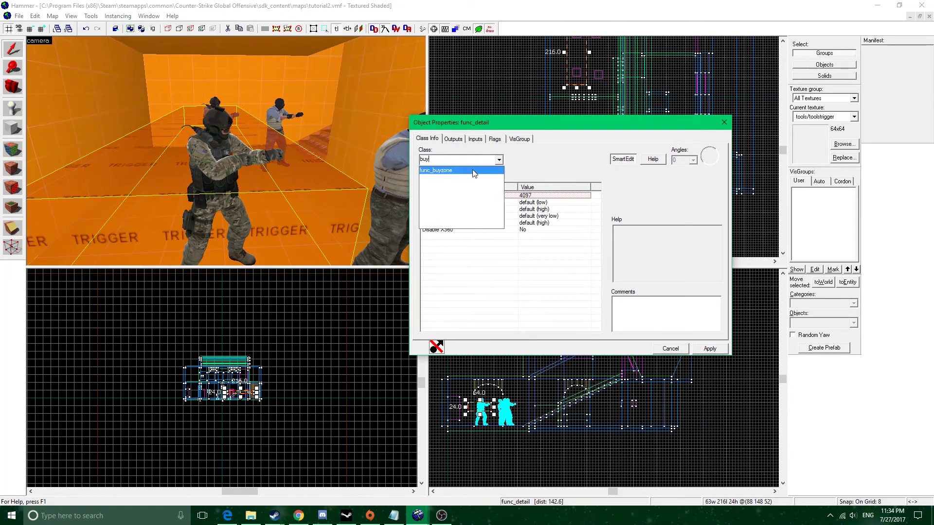
{"action": "left_click", "coordinate": [446, 171]}
{"action": "left_click", "coordinate": [710, 348]}
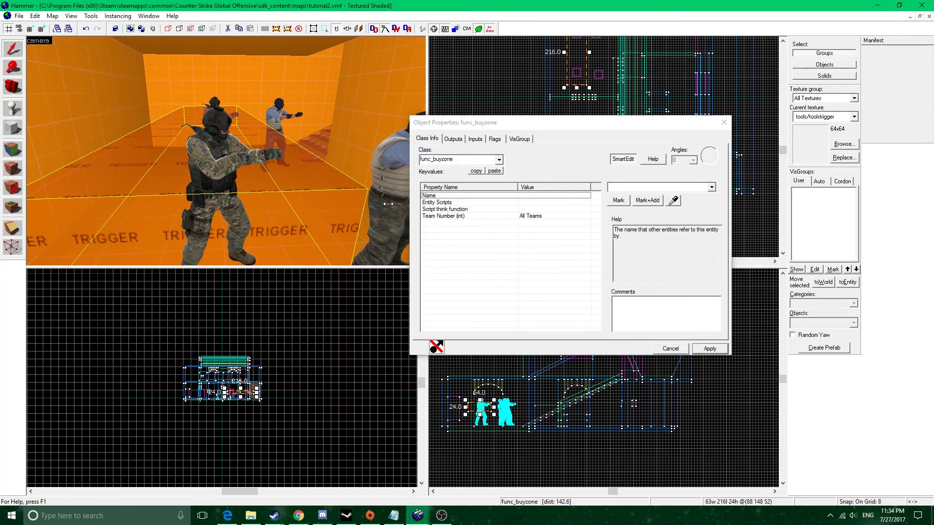
- Choose func_bomb_target as the counter block's class
{"action": "left_click", "coordinate": [499, 161]}
{"action": "type", "text": "bom"}
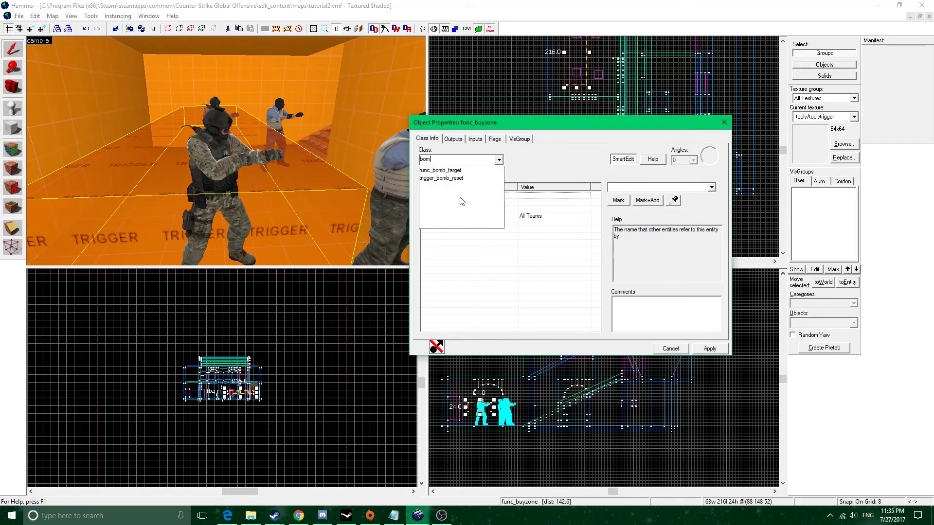
{"action": "left_click", "coordinate": [446, 170]}
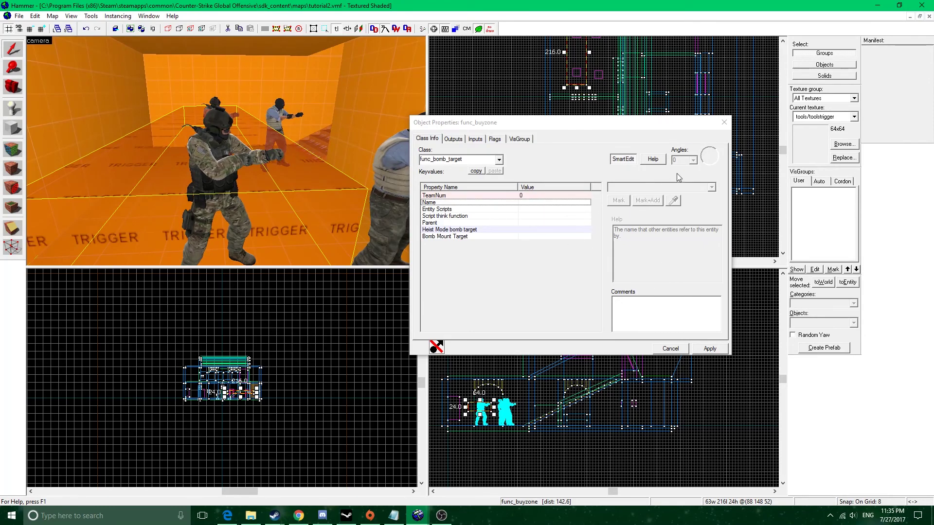
- Set the counter block's class to trigger_multiple and apply it
{"action": "left_click", "coordinate": [498, 160]}
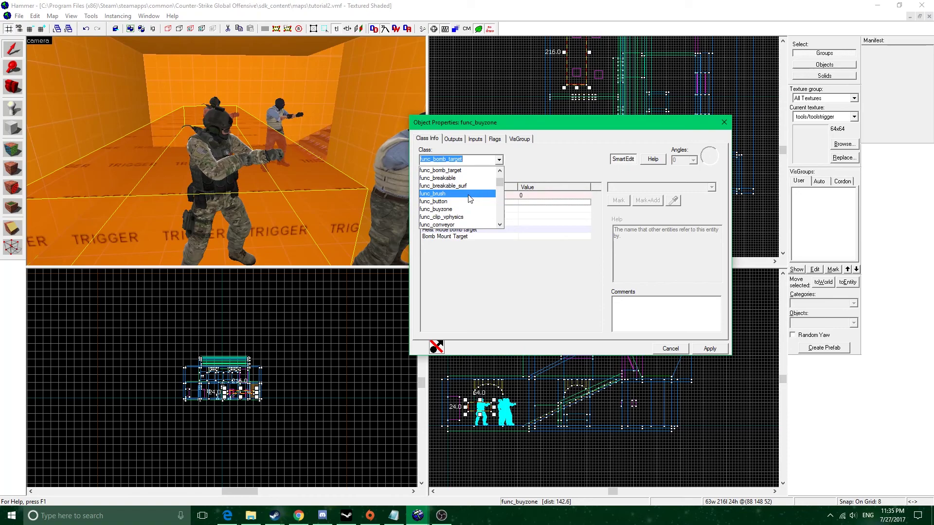
{"action": "type", "text": "mul"}
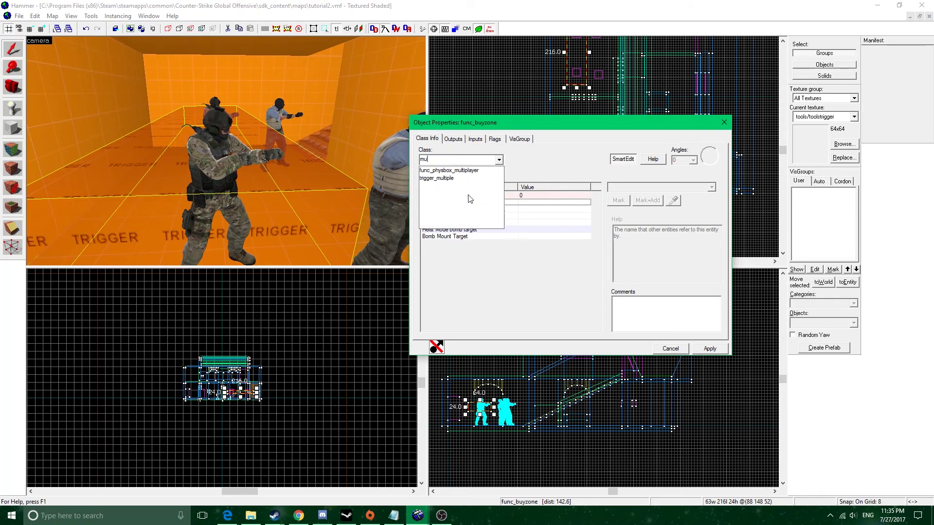
{"action": "left_click", "coordinate": [445, 180]}
{"action": "left_click", "coordinate": [290, 168]}
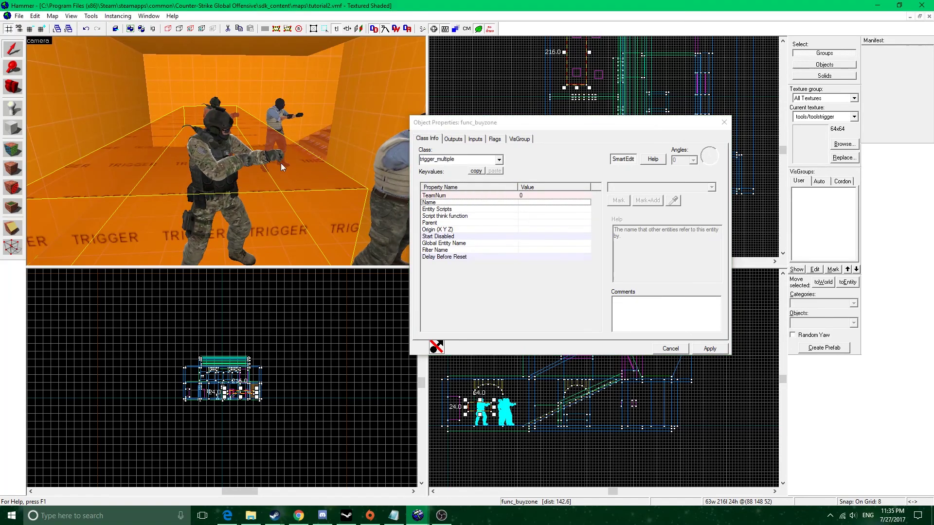
{"action": "left_click", "coordinate": [709, 348]}
- Review the outputs and class info of the counter block's trigger_multiple entity
{"action": "left_click", "coordinate": [455, 139]}
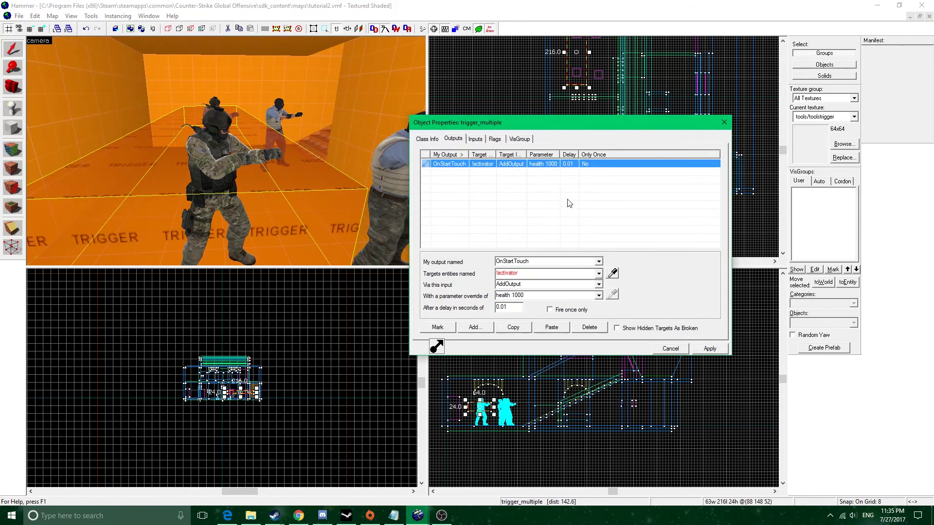
{"action": "left_click", "coordinate": [427, 138]}
{"action": "left_click", "coordinate": [453, 140]}
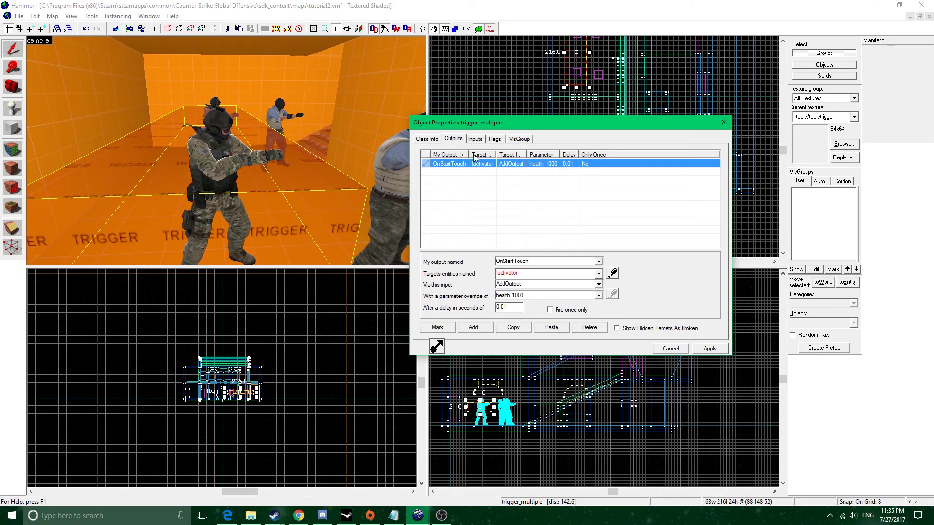
{"action": "left_click", "coordinate": [428, 139]}
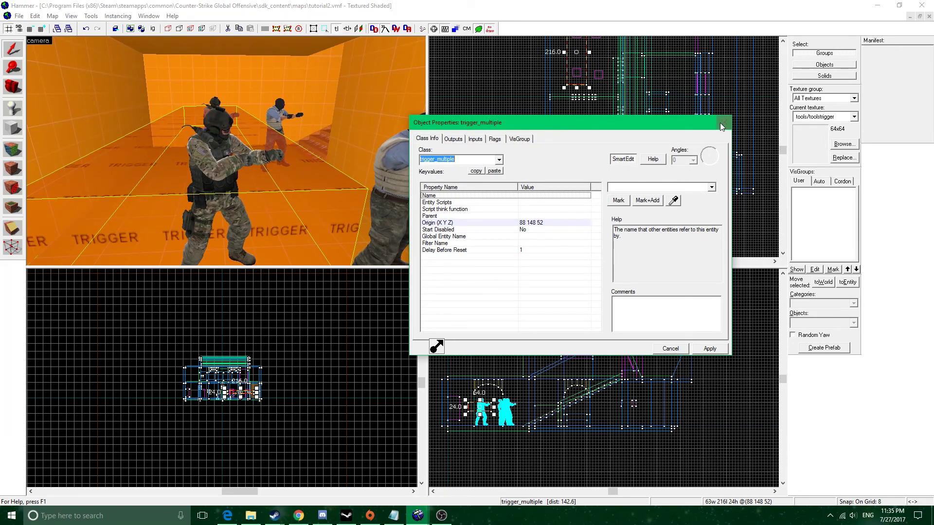
- Set the counter block's class to trigger_proximity, apply it and open its outputs
{"action": "left_click", "coordinate": [499, 159]}
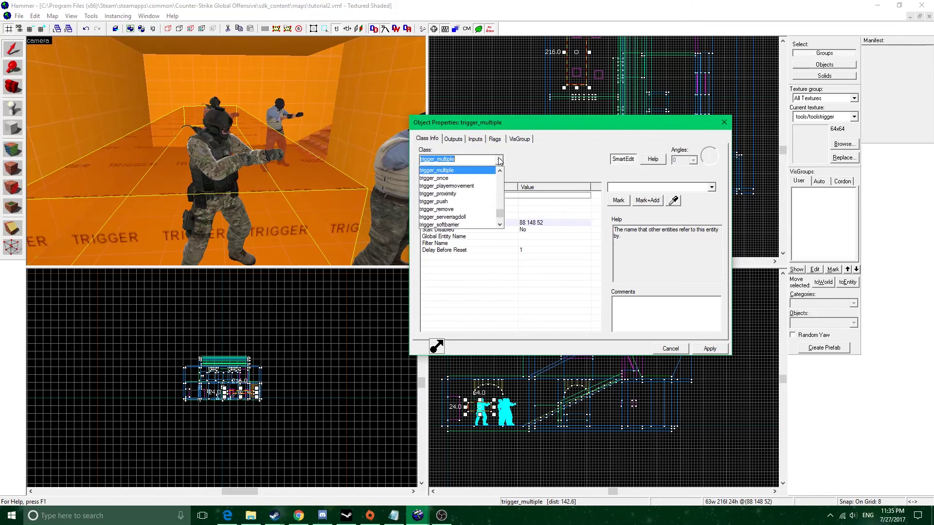
{"action": "left_click", "coordinate": [471, 194]}
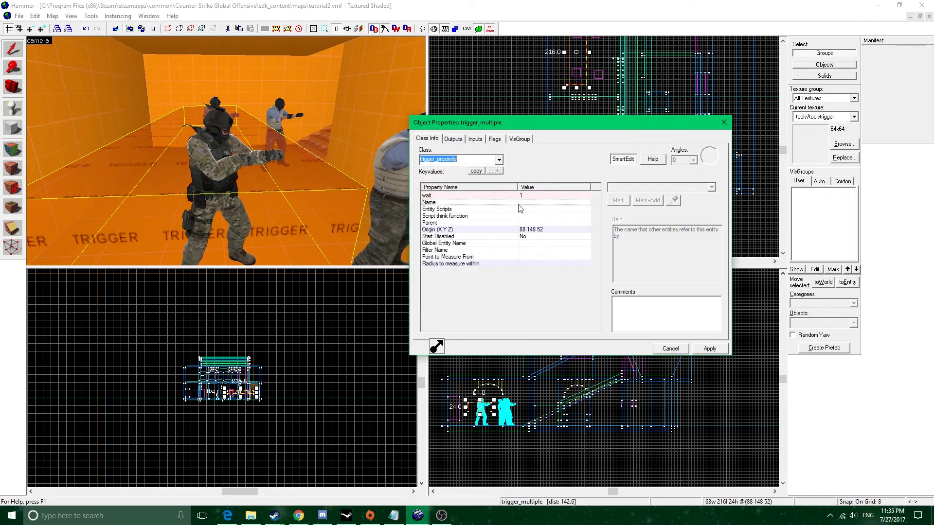
{"action": "left_click", "coordinate": [708, 348]}
{"action": "left_click", "coordinate": [210, 152]}
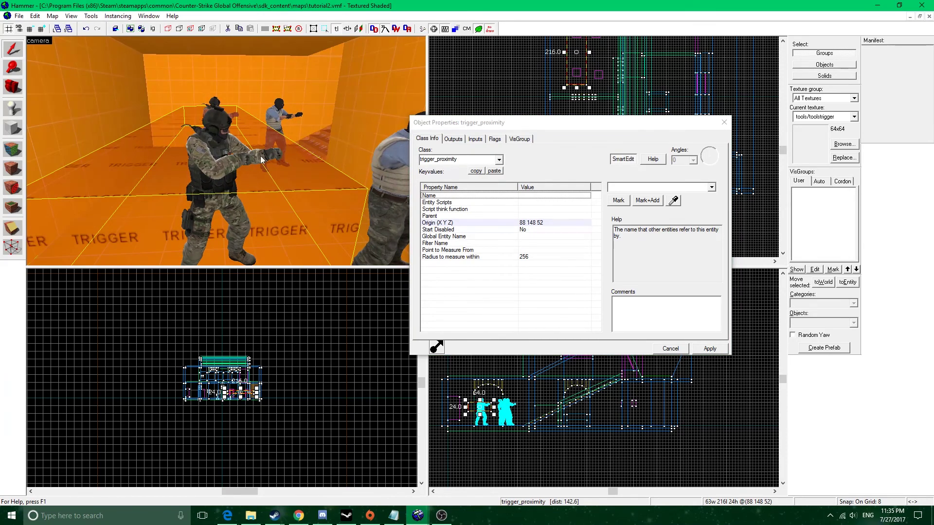
{"action": "left_click", "coordinate": [453, 139]}
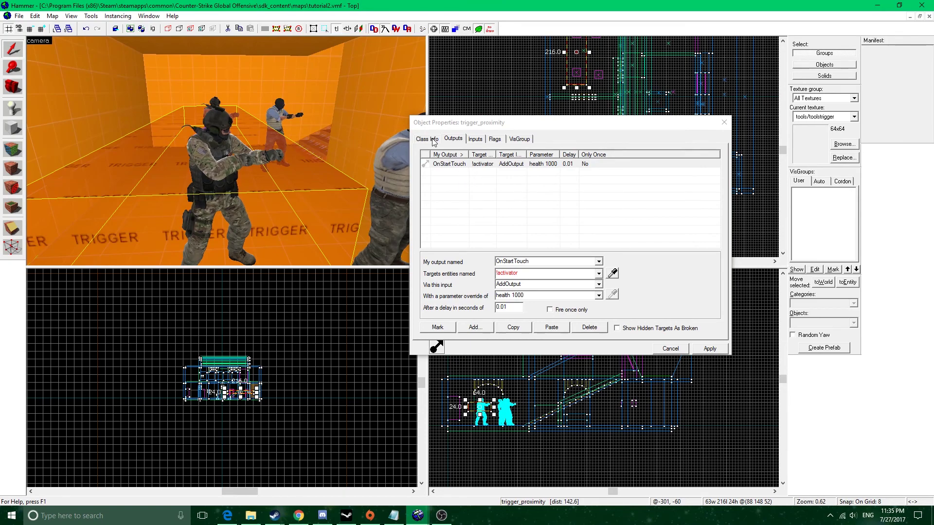
- Examine the output names available for the trigger_proximity entity's existing OnStartTouch output
{"action": "left_click", "coordinate": [598, 262]}
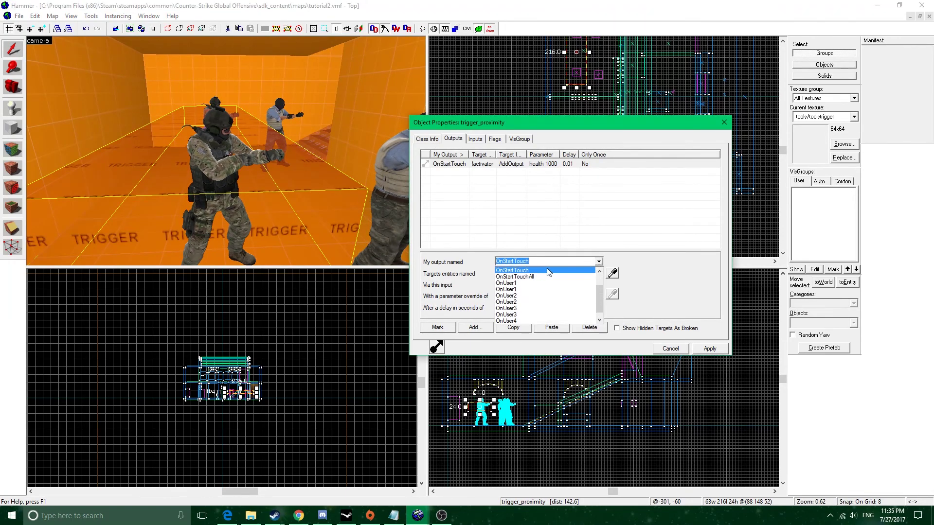
{"action": "scroll", "coordinate": [553, 293], "scroll_direction": "up", "scroll_amount": 1}
{"action": "scroll", "coordinate": [545, 291], "scroll_direction": "up", "scroll_amount": 2}
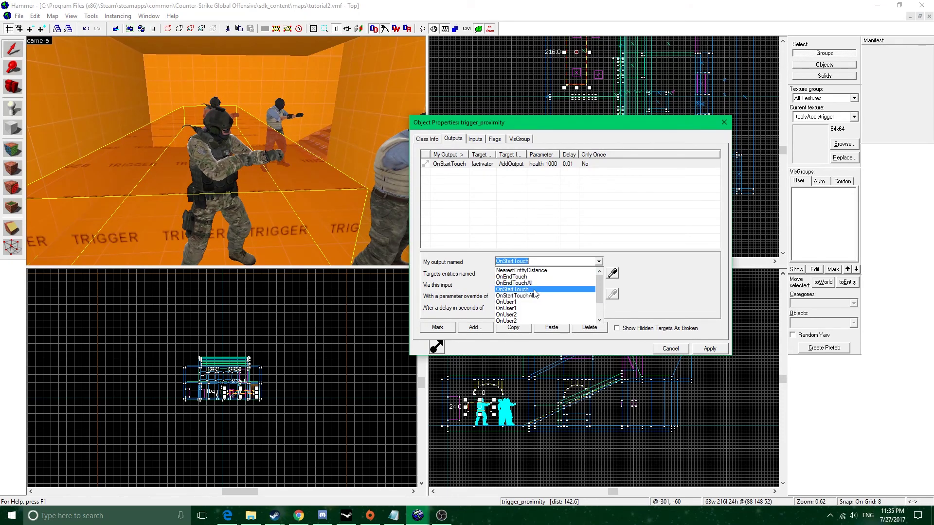
{"action": "left_click", "coordinate": [535, 289]}
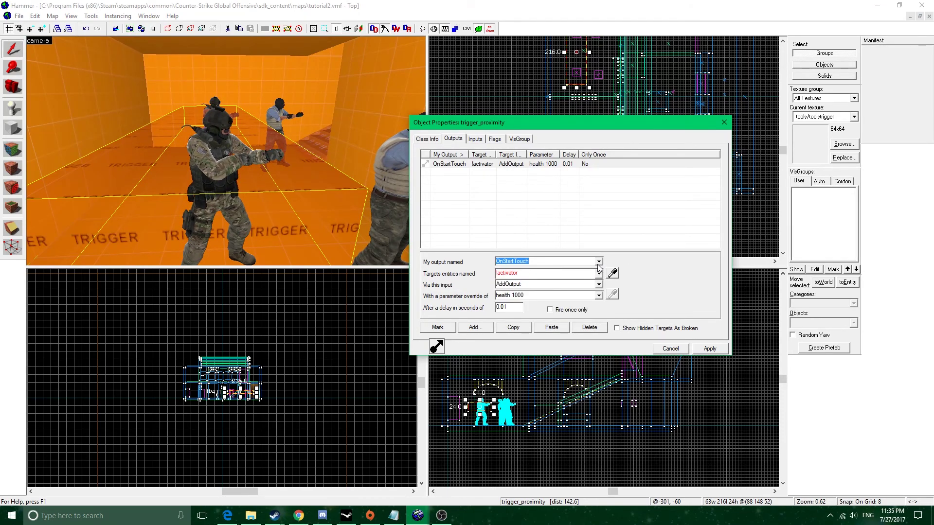
{"action": "left_click", "coordinate": [530, 262]}
{"action": "scroll", "coordinate": [538, 287], "scroll_direction": "up", "scroll_amount": 1}
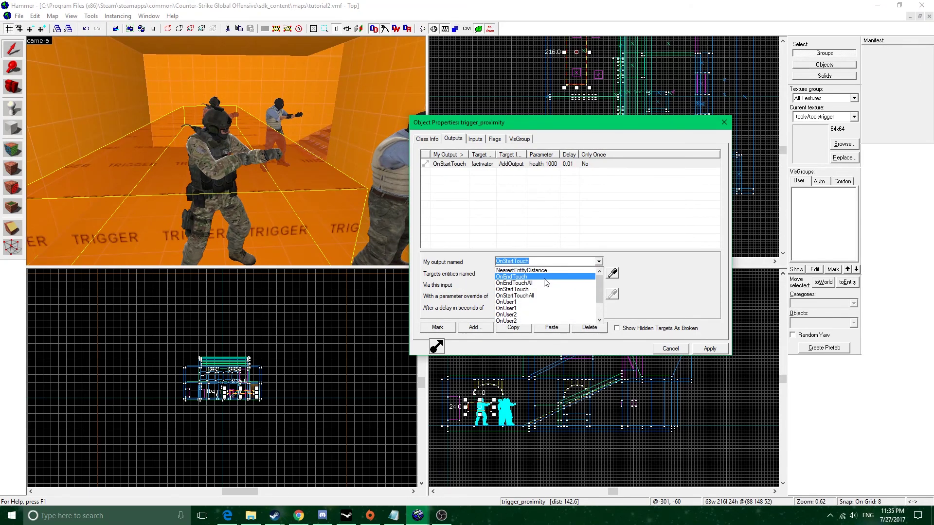
{"action": "left_click", "coordinate": [637, 264]}
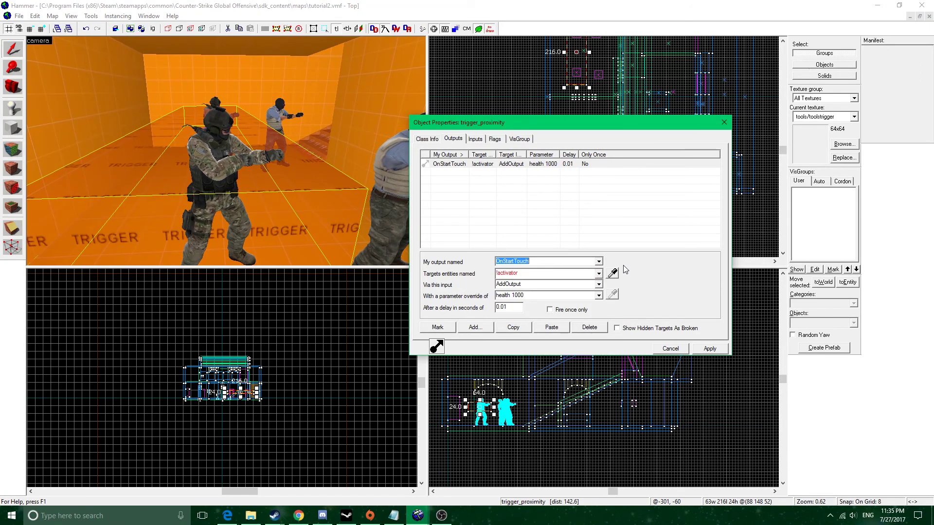
- Examine the target entity choices and the !activator target of the OnStartTouch output, then view the counter block
{"action": "left_click", "coordinate": [599, 274]}
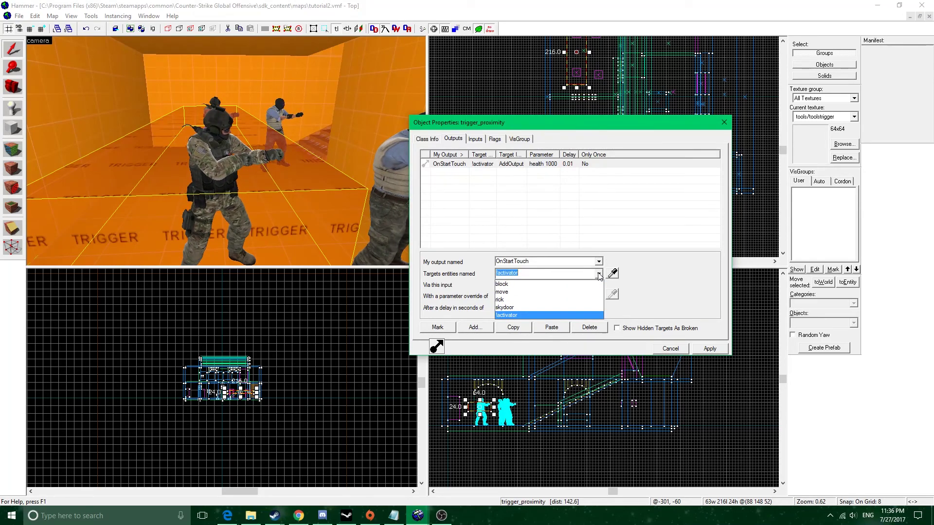
{"action": "left_click", "coordinate": [598, 275]}
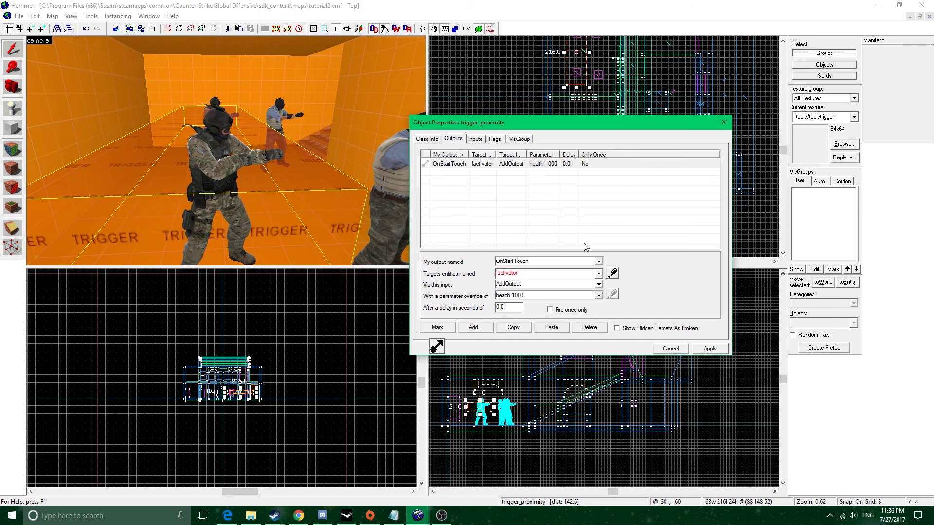
{"action": "left_click_drag", "start_coordinate": [537, 275], "coordinate": [475, 270]}
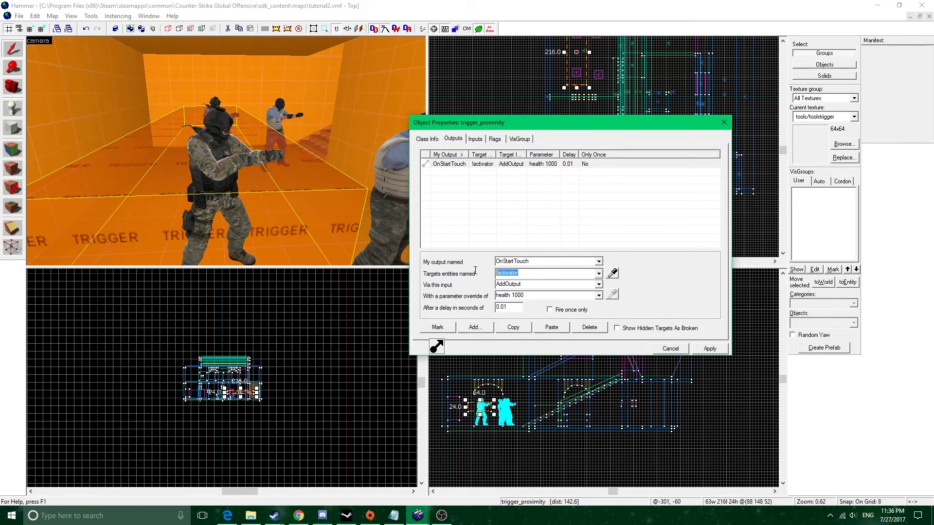
{"action": "left_click_drag", "start_coordinate": [540, 277], "coordinate": [472, 277]}
{"action": "left_click", "coordinate": [275, 189]}
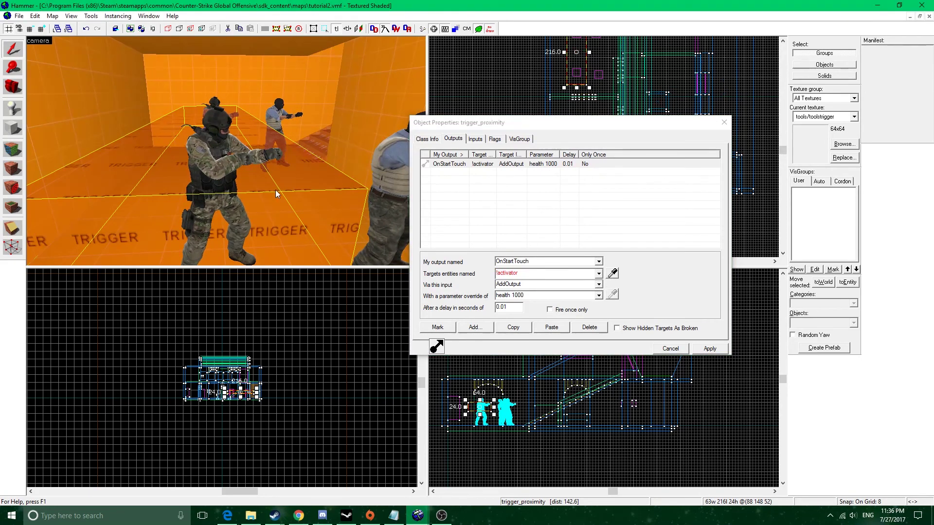
{"action": "key", "text": "z"}
{"action": "key", "text": "s"}
{"action": "key", "text": "z"}
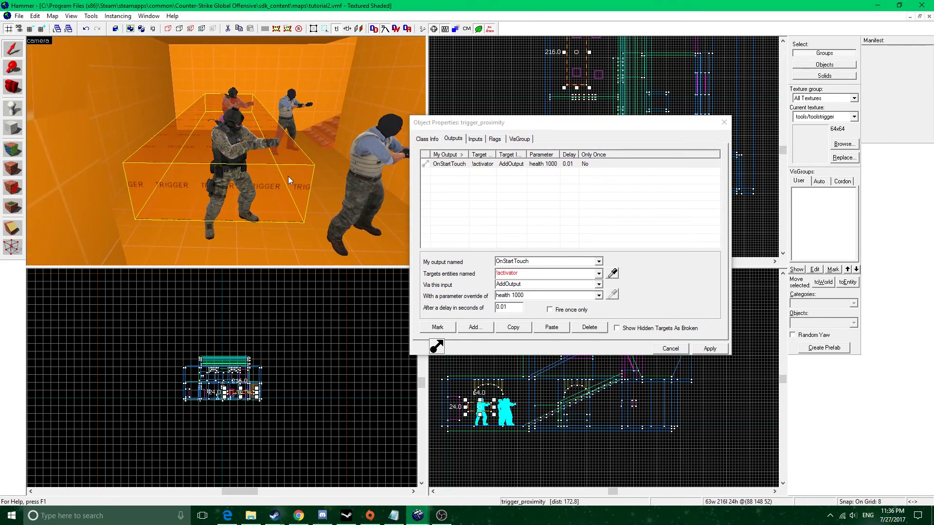
- Browse the inputs the OnStartTouch output can fire on its target and check its parameter override
{"action": "left_click", "coordinate": [598, 284]}
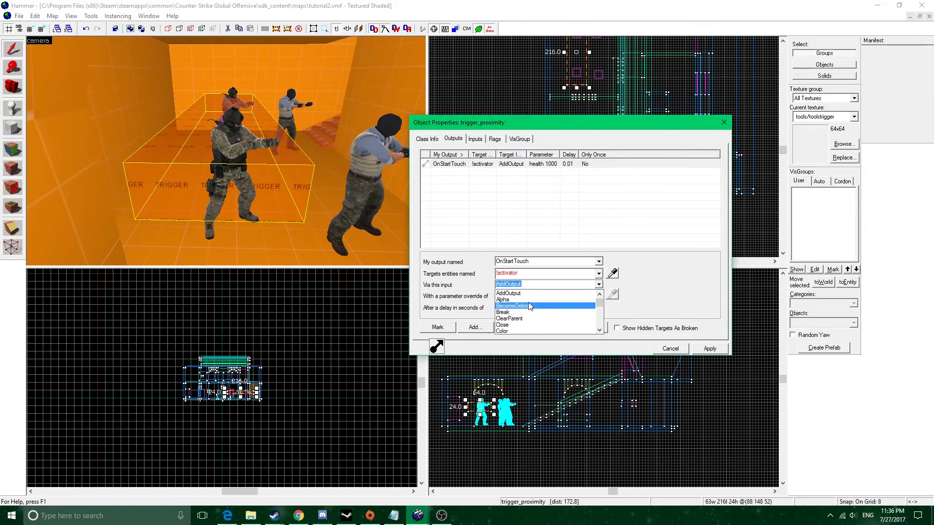
{"action": "scroll", "coordinate": [530, 316], "scroll_direction": "down", "scroll_amount": 6}
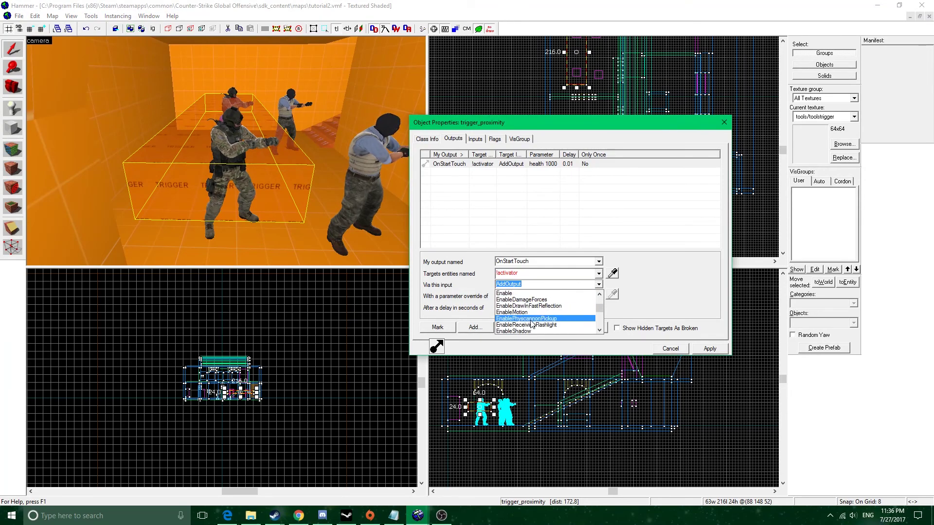
{"action": "scroll", "coordinate": [536, 330], "scroll_direction": "down", "scroll_amount": 6}
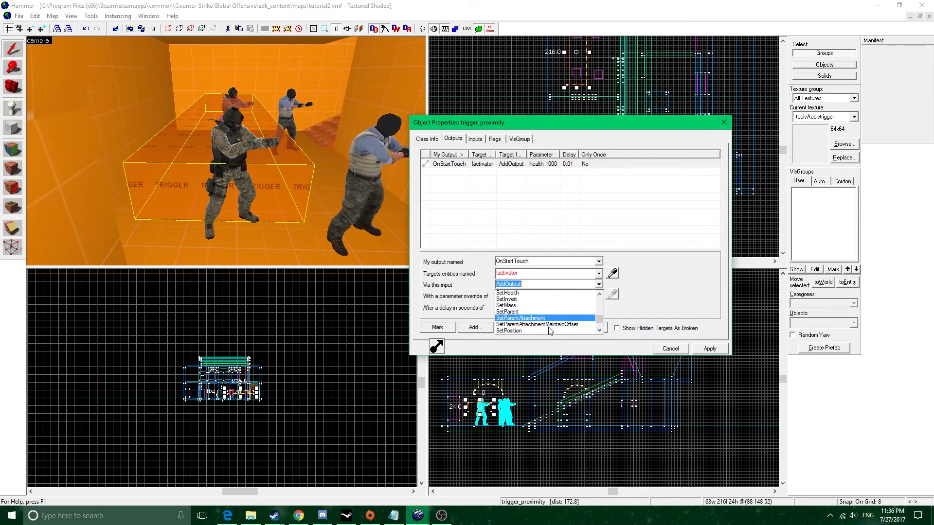
{"action": "scroll", "coordinate": [547, 326], "scroll_direction": "down", "scroll_amount": 2}
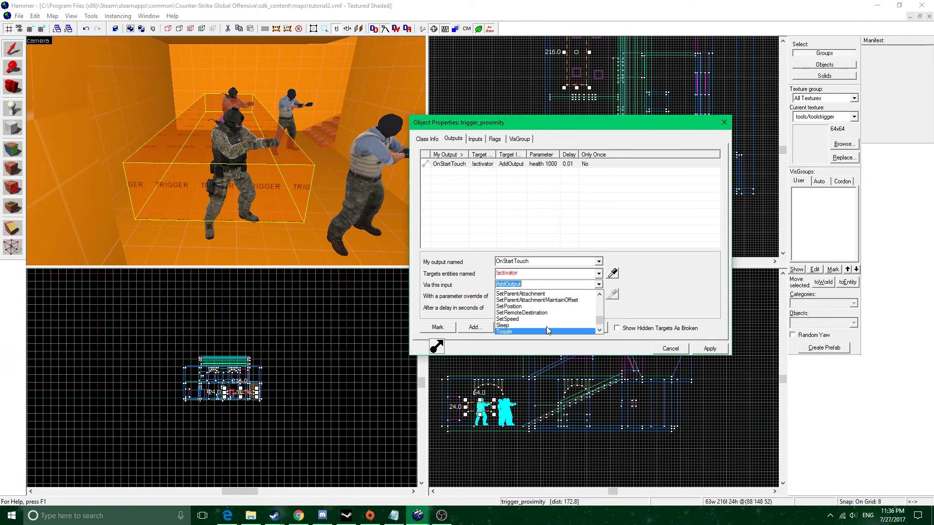
{"action": "scroll", "coordinate": [548, 311], "scroll_direction": "up", "scroll_amount": 1}
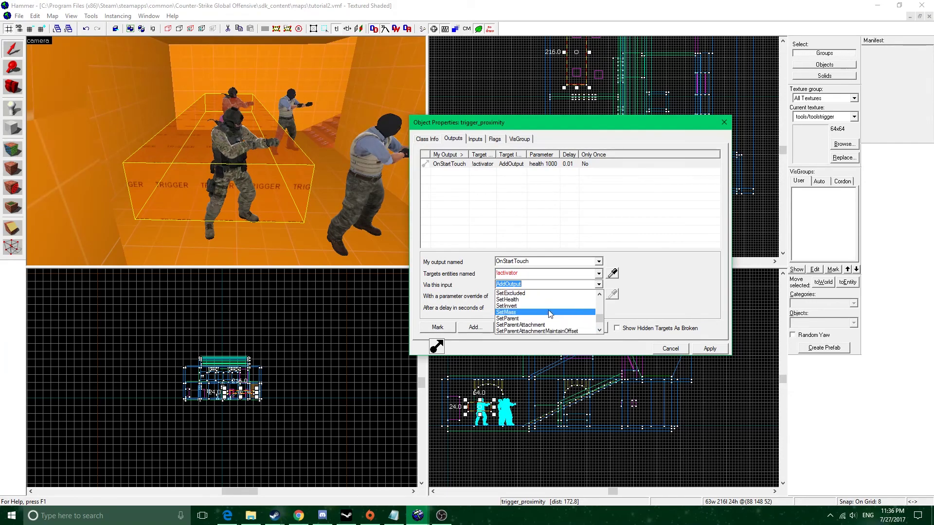
{"action": "scroll", "coordinate": [548, 311], "scroll_direction": "down", "scroll_amount": 2}
{"action": "left_click", "coordinate": [654, 298]}
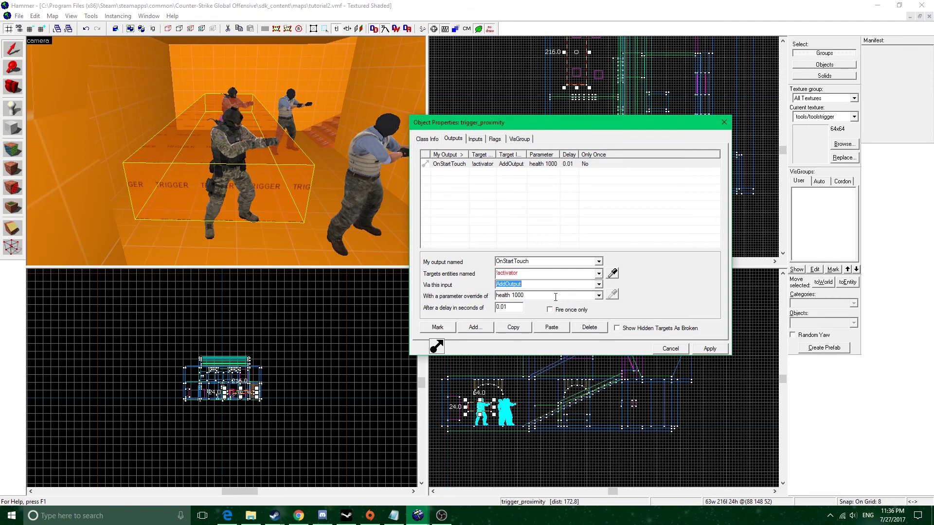
{"action": "key", "text": "Tab"}
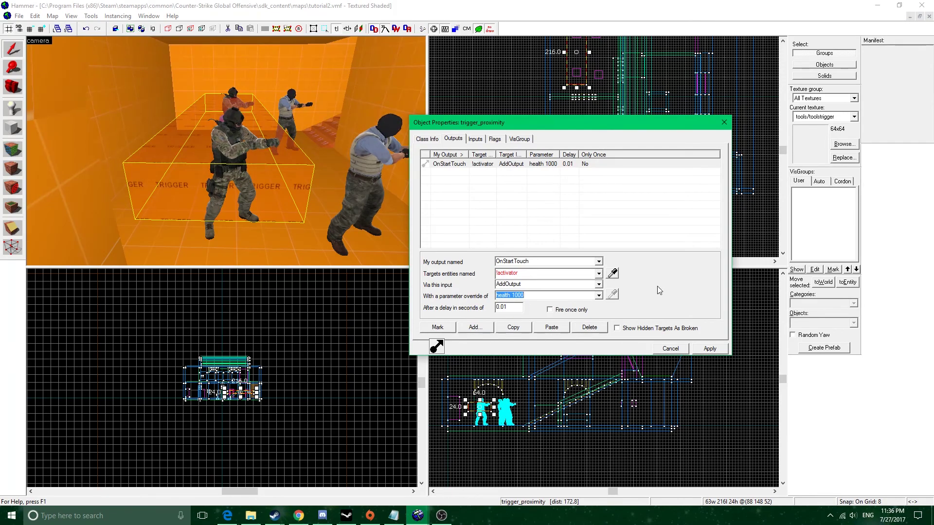
{"action": "left_click", "coordinate": [528, 298]}
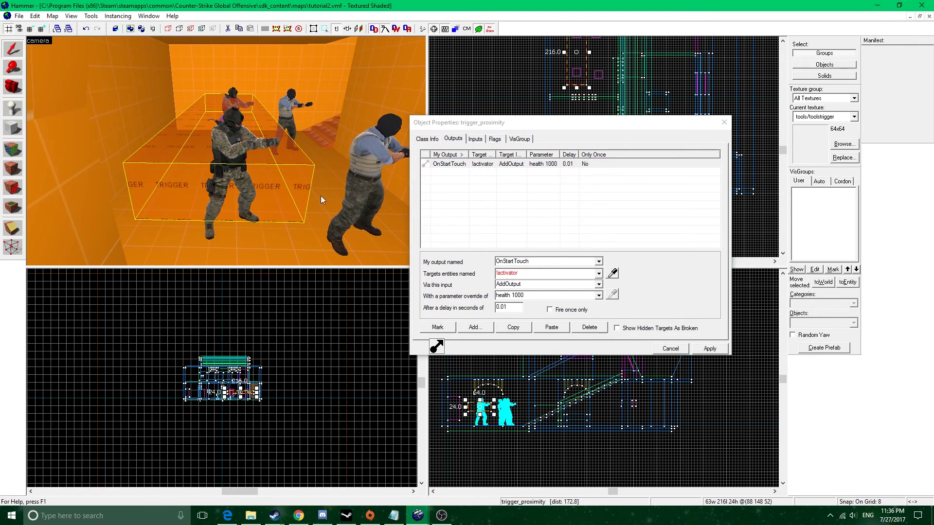
- Inspect the class info of the counter-terrorist spawn beside the counter block and reselect the trigger block
{"action": "key", "text": "z"}
{"action": "key", "text": "w"}
{"action": "key", "text": "z"}
{"action": "left_click", "coordinate": [251, 140]}
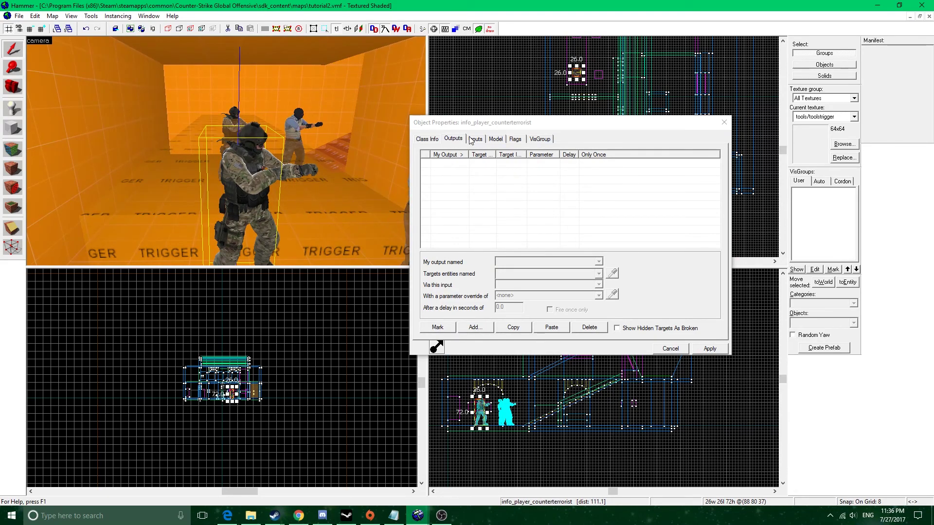
{"action": "left_click", "coordinate": [431, 139]}
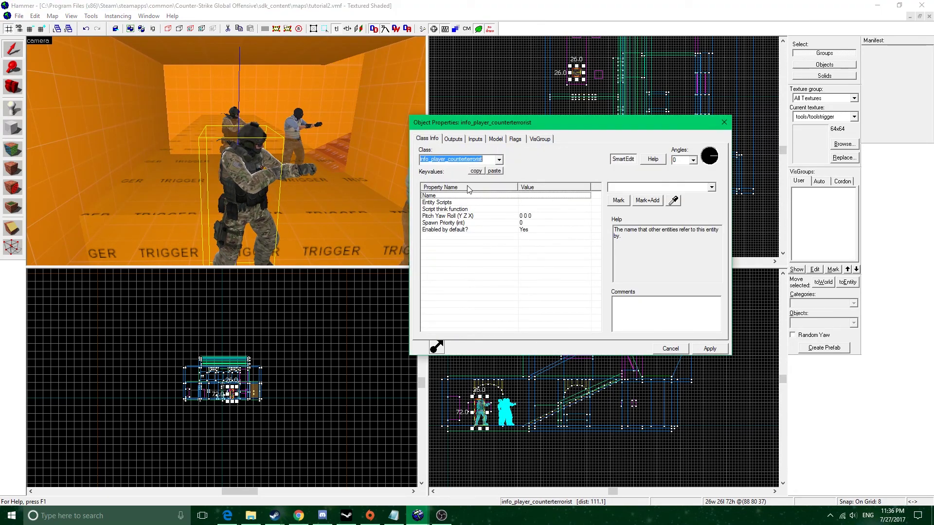
{"action": "left_click", "coordinate": [333, 191]}
{"action": "left_click", "coordinate": [334, 191]}
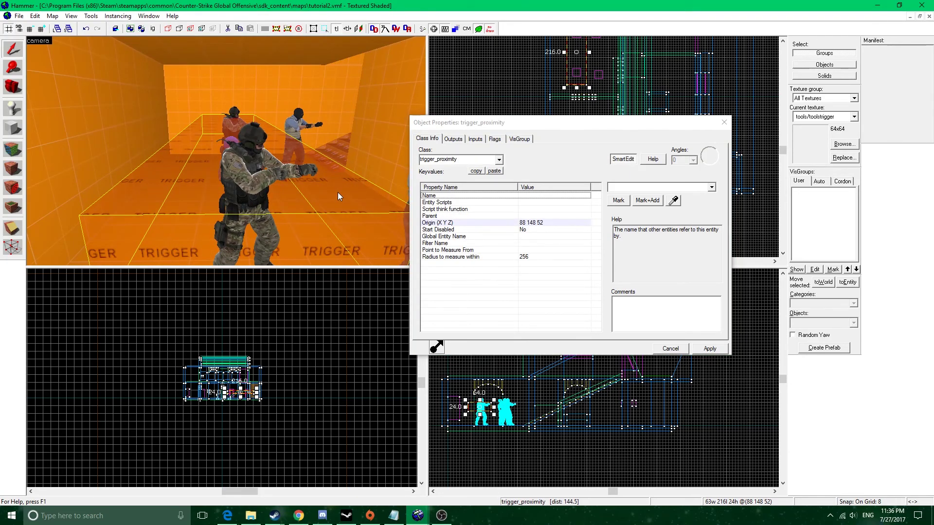
- Review the outputs, inputs and class info of the info_player_counterterrorist entity beside the counter block
{"action": "left_click", "coordinate": [252, 152]}
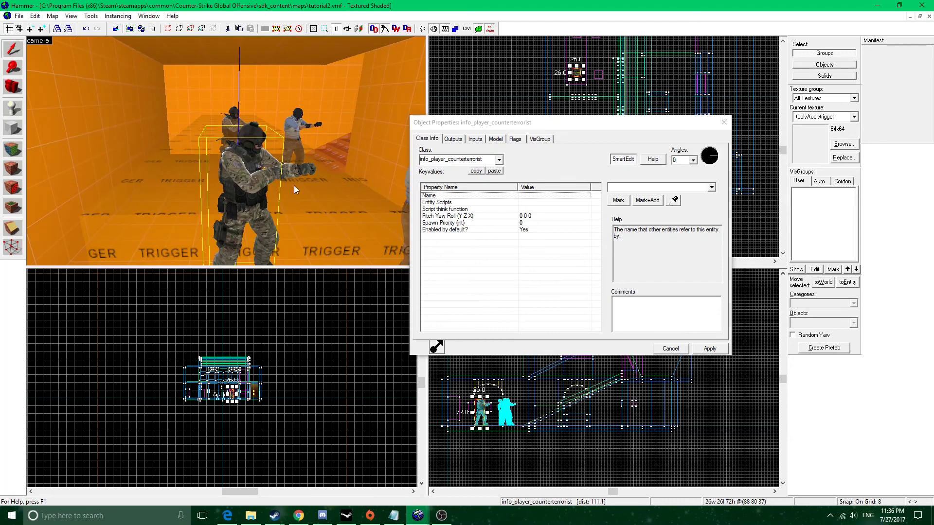
{"action": "left_click", "coordinate": [453, 139]}
{"action": "left_click", "coordinate": [474, 140]}
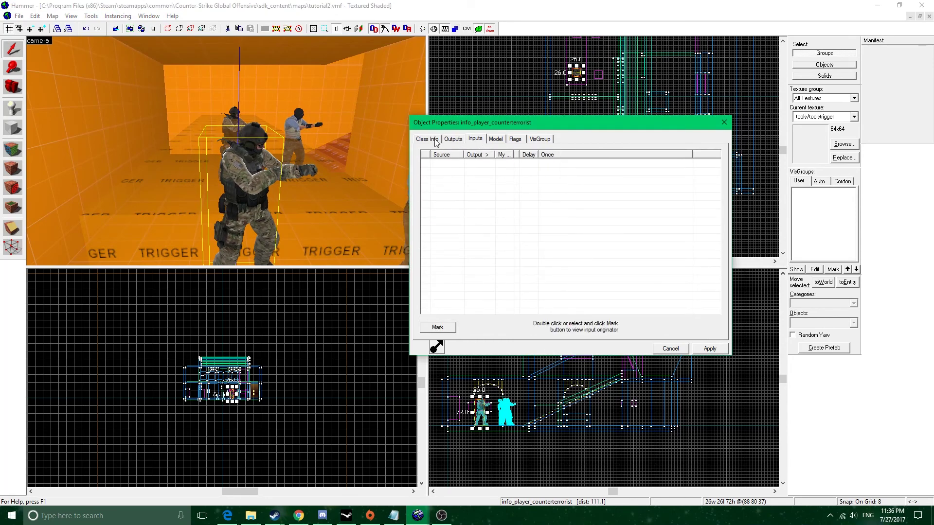
{"action": "left_click", "coordinate": [427, 139]}
{"action": "left_click", "coordinate": [468, 141]}
{"action": "left_click", "coordinate": [453, 140]}
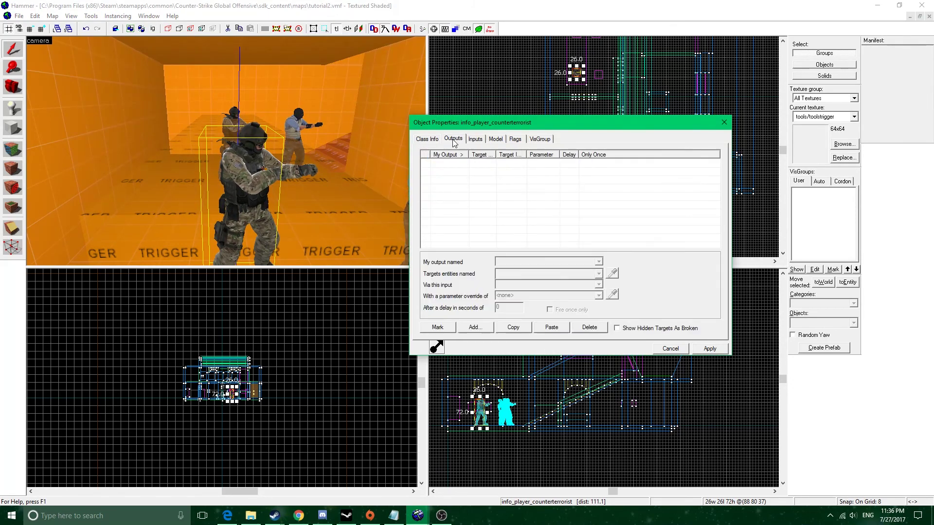
{"action": "left_click", "coordinate": [429, 140]}
{"action": "key", "text": "z"}
{"action": "key", "text": "s"}
{"action": "scroll", "coordinate": [226, 151], "scroll_direction": "down", "scroll_amount": 2}
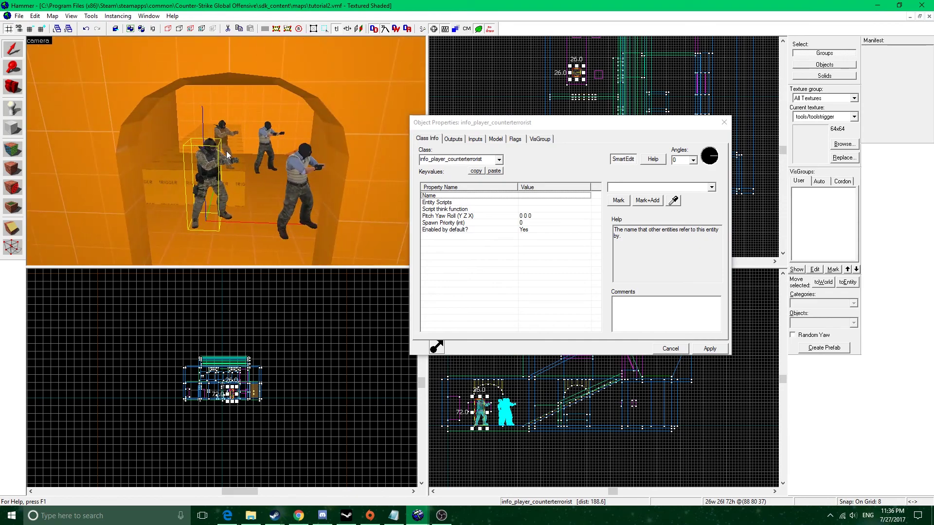
{"action": "scroll", "coordinate": [228, 152], "scroll_direction": "up", "scroll_amount": 2}
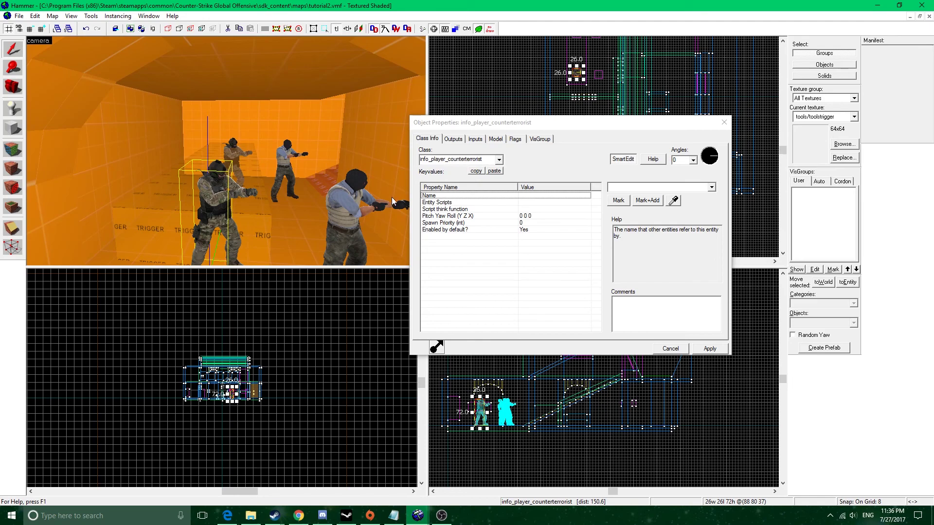
- Set the counter block's OnStartTouch output to fire once only and close the object properties
{"action": "left_click", "coordinate": [253, 177]}
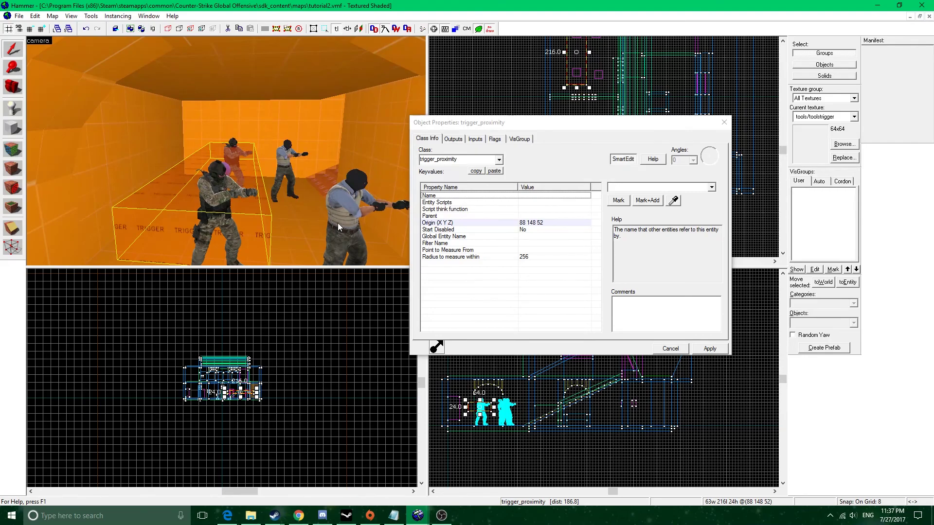
{"action": "left_click", "coordinate": [452, 139]}
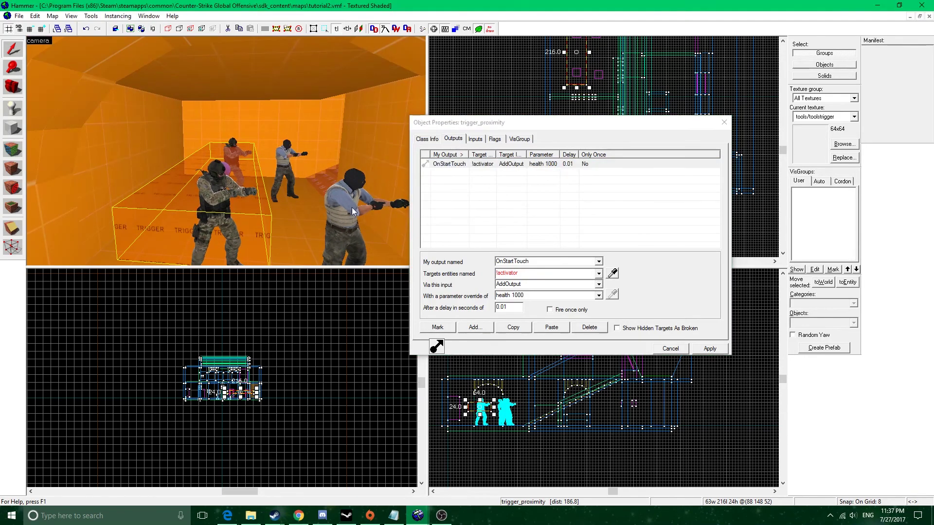
{"action": "left_click", "coordinate": [581, 312]}
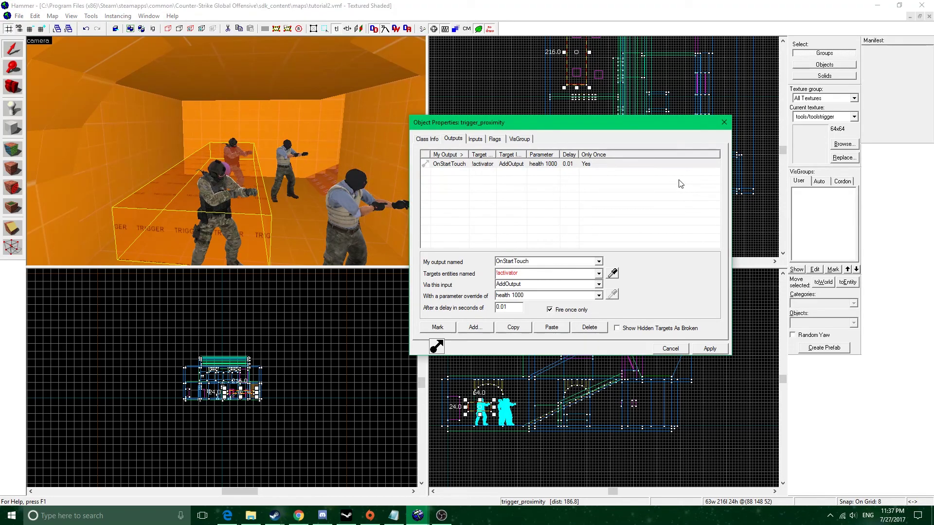
{"action": "left_click", "coordinate": [504, 89]}
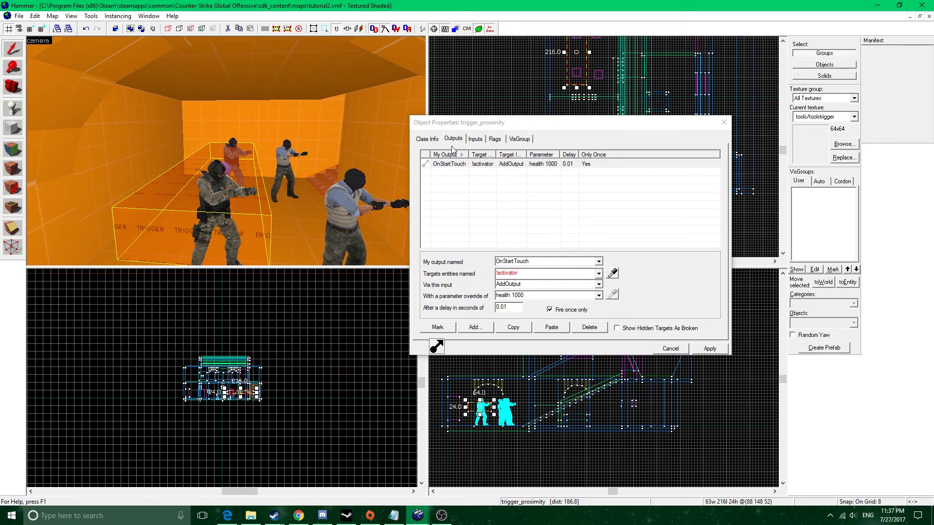
{"action": "left_click", "coordinate": [427, 139]}
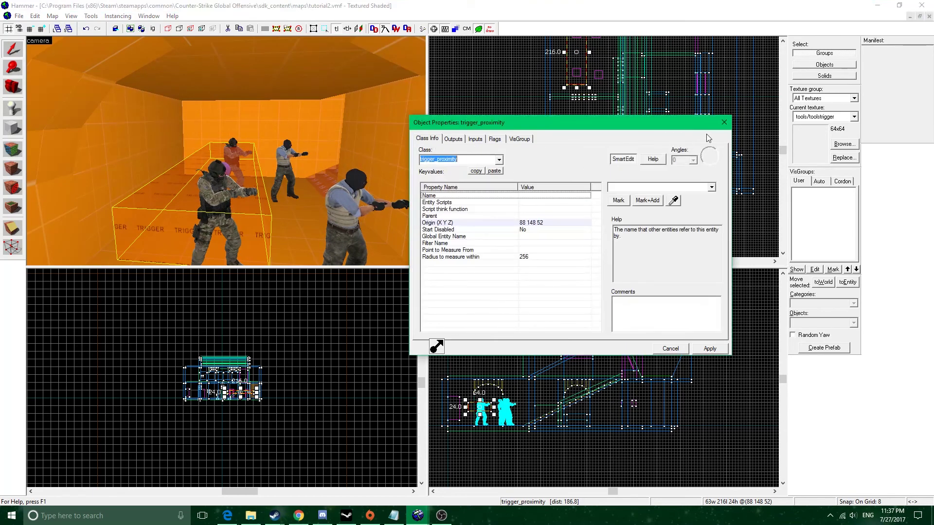
{"action": "left_click", "coordinate": [724, 122]}
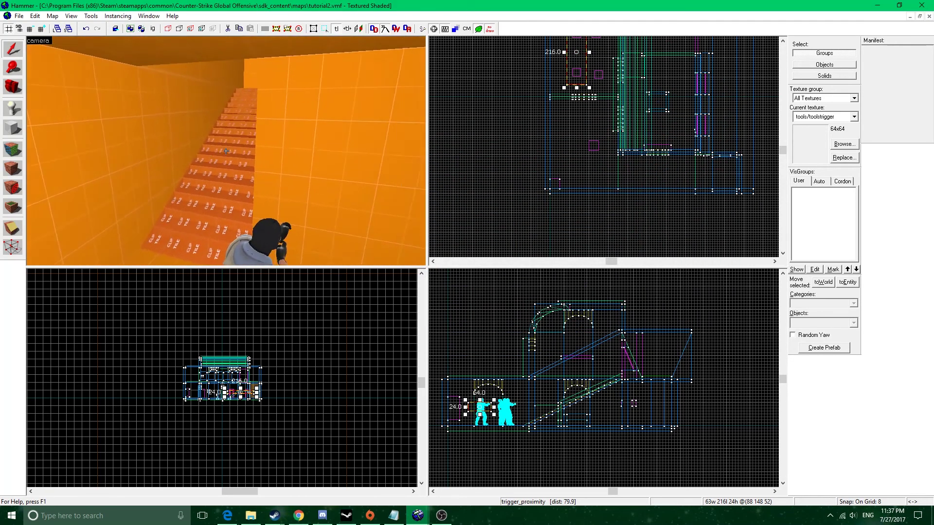
- Open the properties of the upright trigger_proximity block in the upper corridor and check its Start Disabled setting
{"action": "key", "text": "w"}
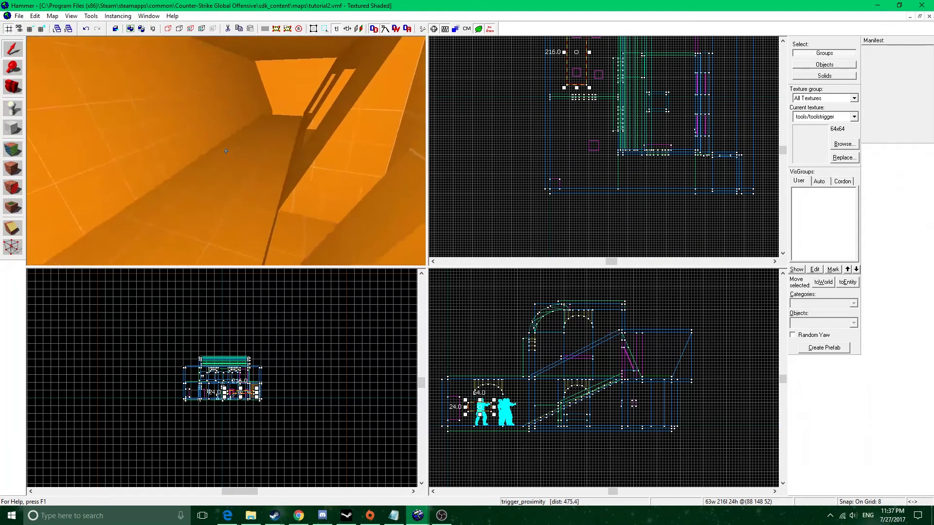
{"action": "key", "text": "w"}
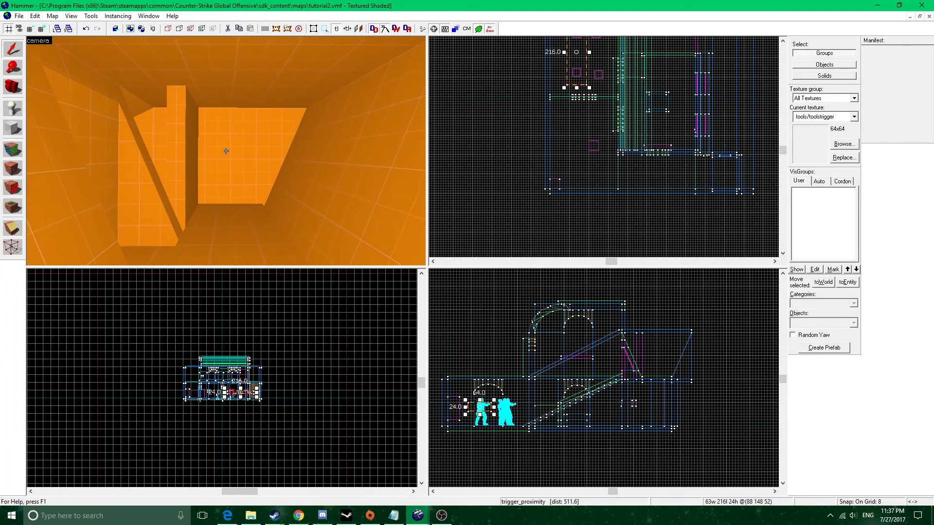
{"action": "key", "text": "w"}
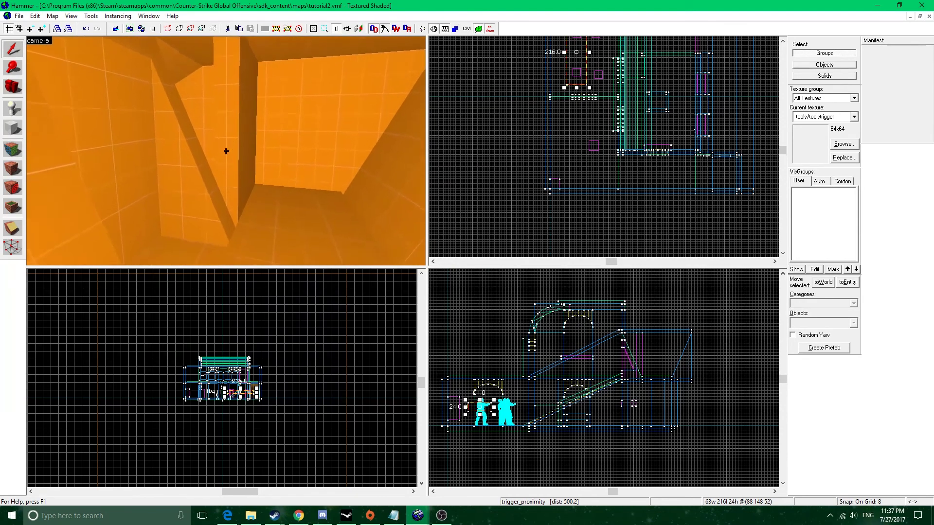
{"action": "key", "text": "s"}
{"action": "key", "text": "z"}
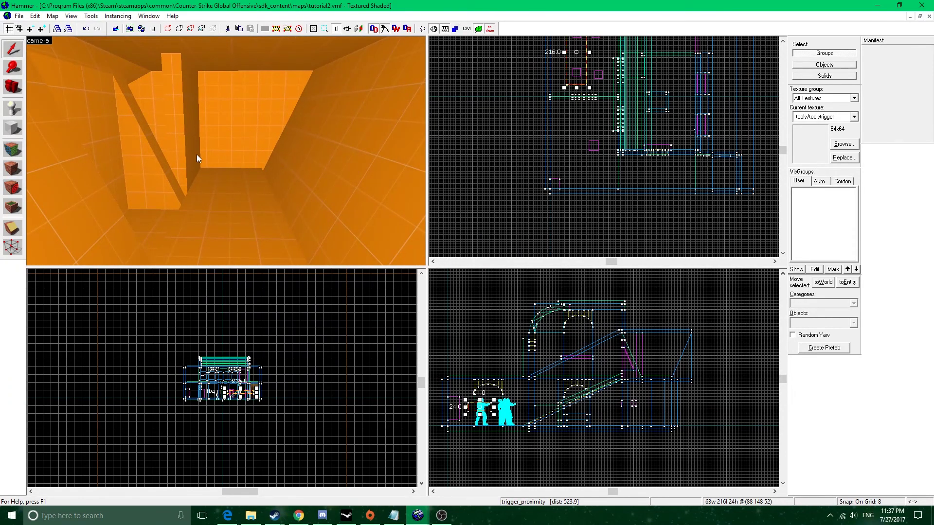
{"action": "left_click", "coordinate": [235, 202]}
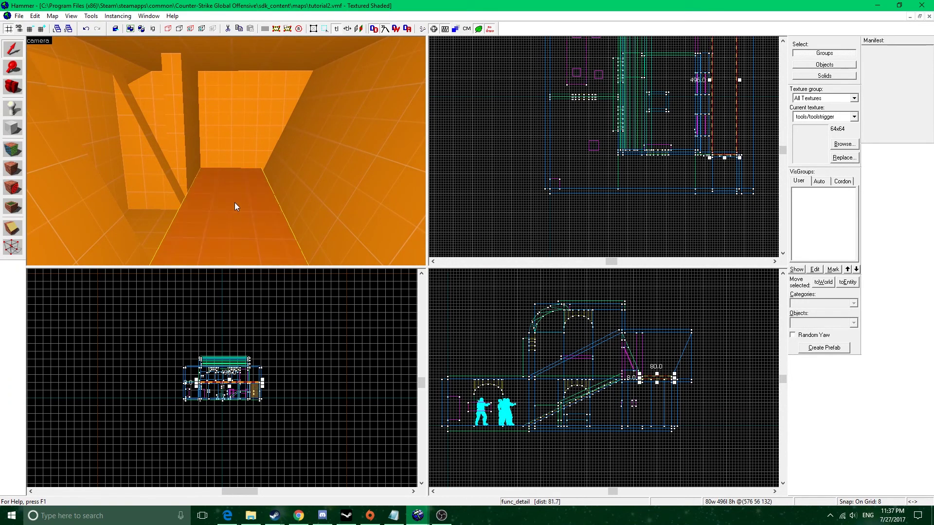
{"action": "double_click", "coordinate": [183, 152]}
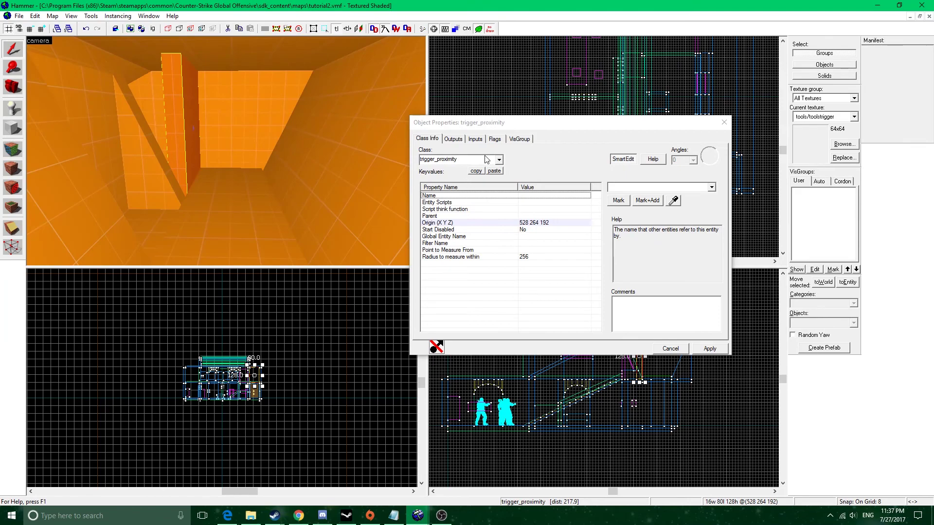
{"action": "left_click", "coordinate": [502, 230]}
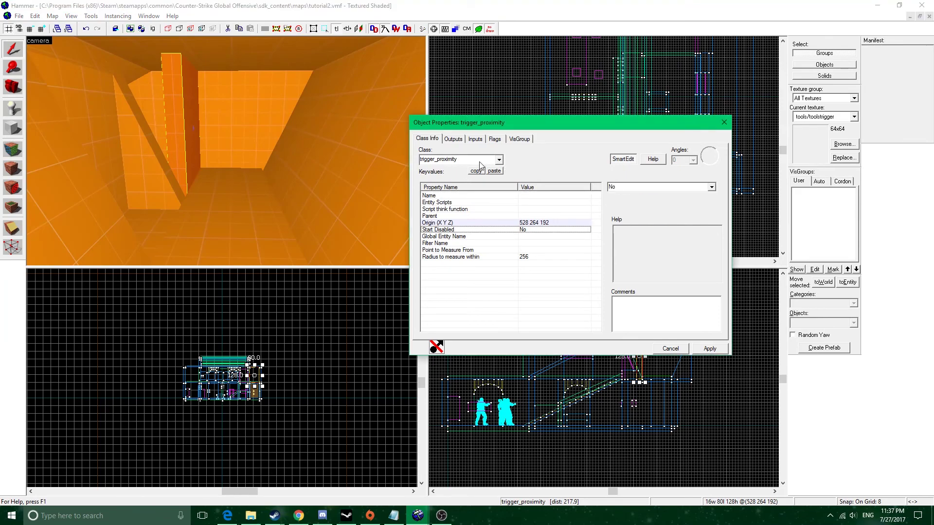
- Compare the trigger_proximity block's two OnStartTouch outputs that enable and disable the push entity
{"action": "left_click", "coordinate": [451, 139]}
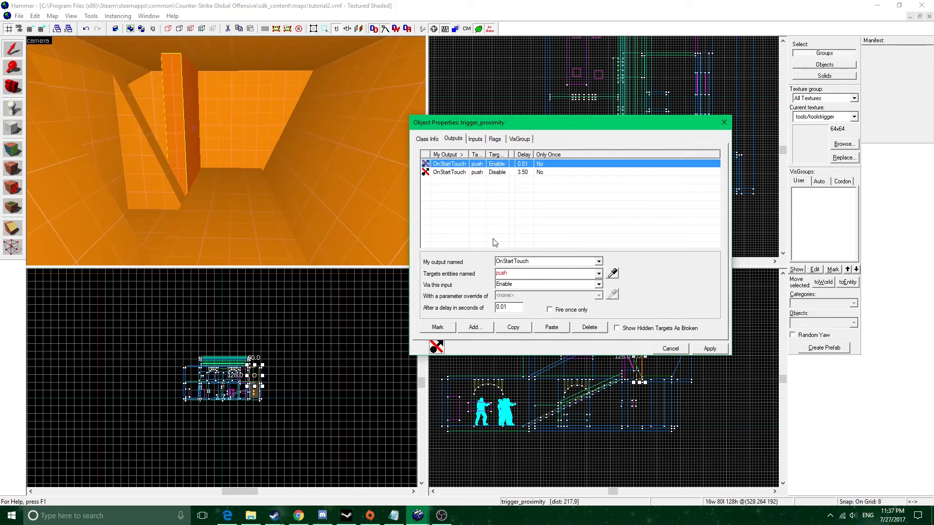
{"action": "left_click", "coordinate": [503, 173]}
{"action": "left_click", "coordinate": [510, 164]}
{"action": "left_click", "coordinate": [507, 173]}
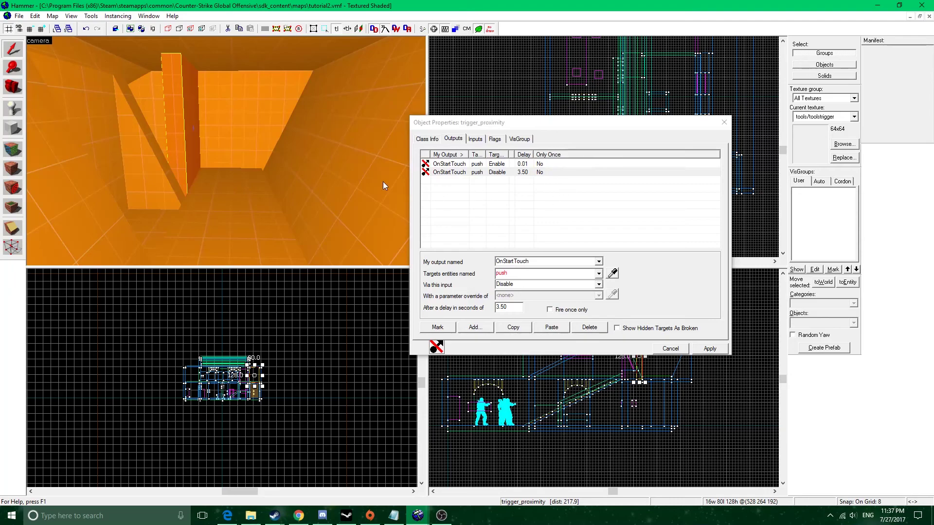
- Change the class of the upper corridor's floor slab to trigger_push and apply it
{"action": "left_click", "coordinate": [216, 183]}
{"action": "left_click", "coordinate": [426, 139]}
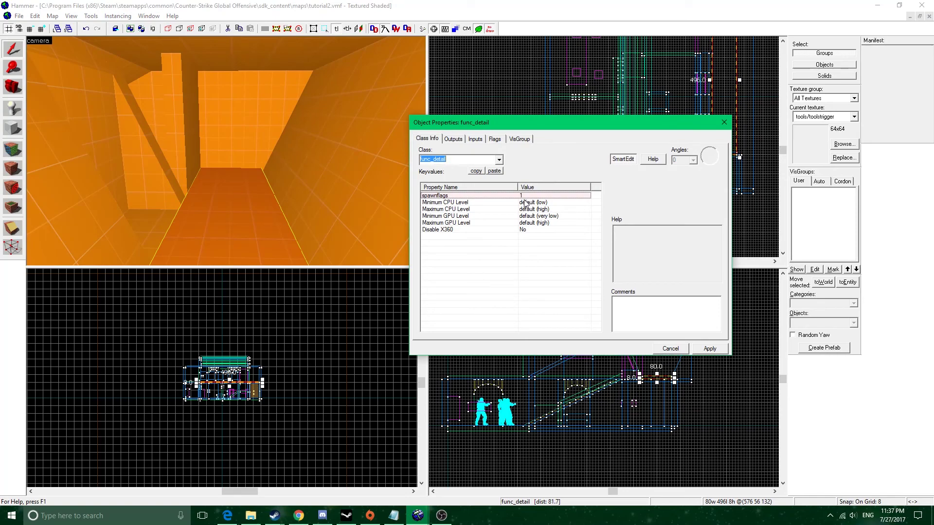
{"action": "type", "text": "push"}
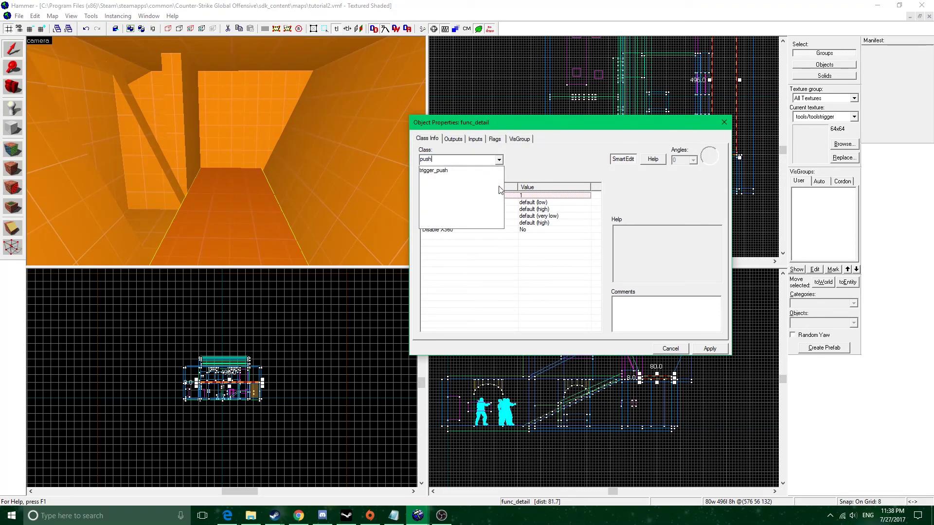
{"action": "key", "text": "Return"}
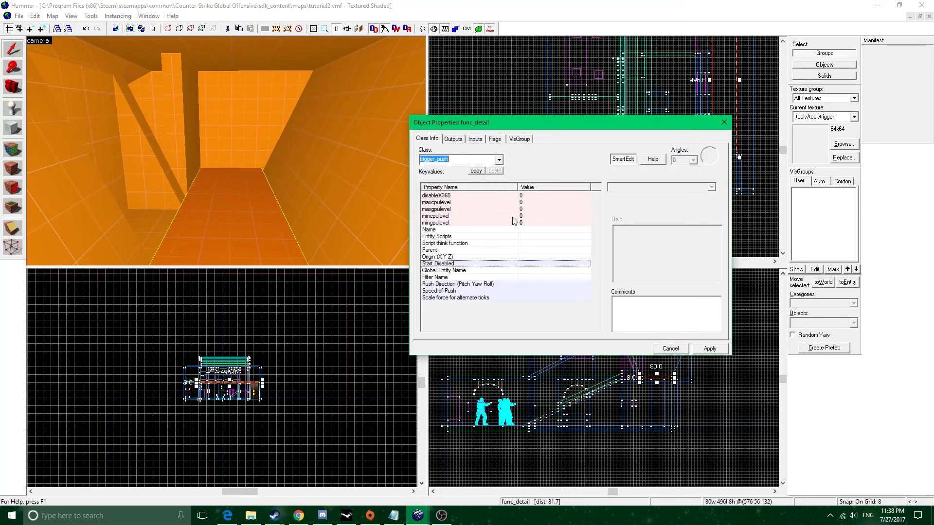
{"action": "left_click", "coordinate": [712, 347]}
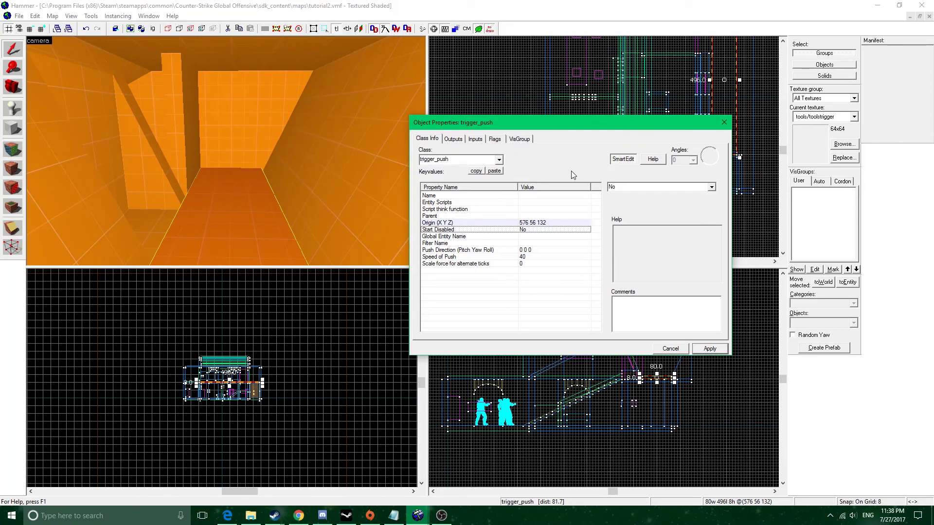
- Set the trigger_push slab's Start Disabled to Yes and enable its Clients flag
{"action": "left_click", "coordinate": [712, 188]}
{"action": "left_click", "coordinate": [668, 200]}
{"action": "left_click", "coordinate": [474, 140]}
{"action": "left_click", "coordinate": [493, 140]}
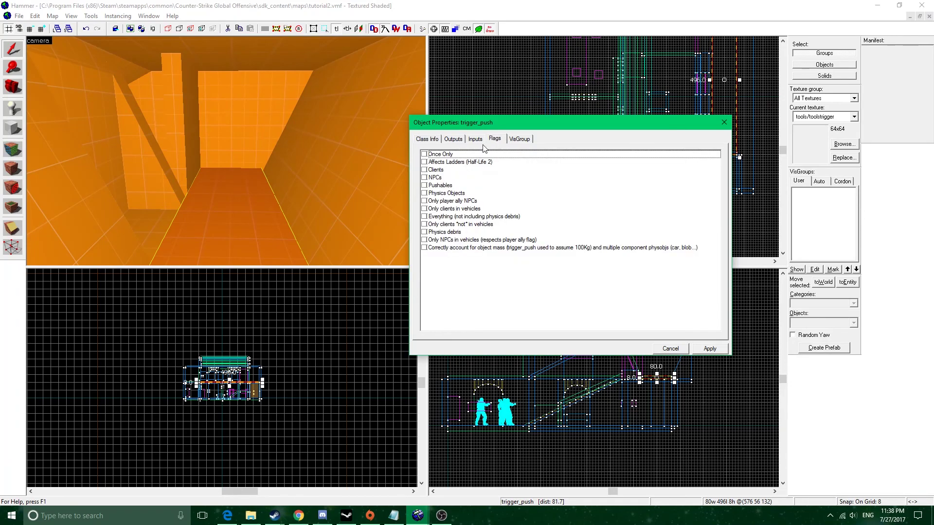
{"action": "left_click", "coordinate": [424, 169]}
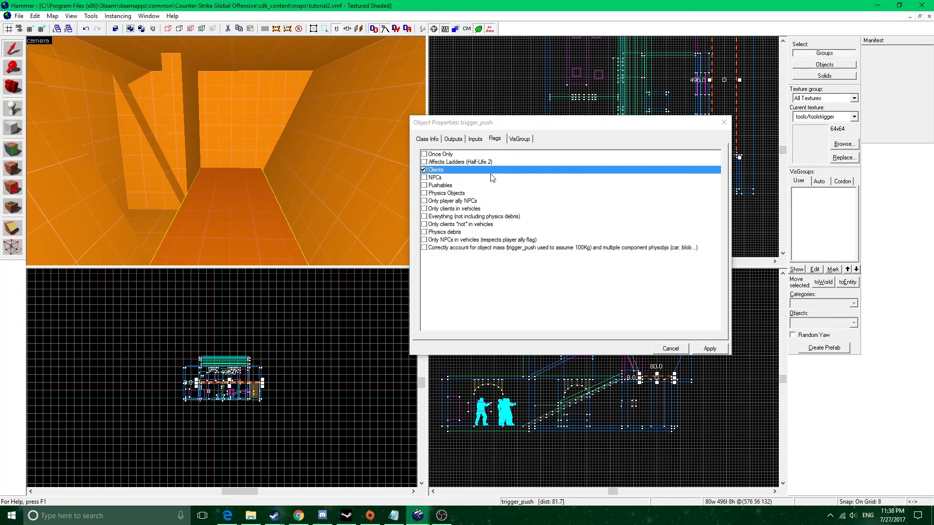
- Name the trigger_push slab push, apply the change and close its properties
{"action": "left_click", "coordinate": [454, 139]}
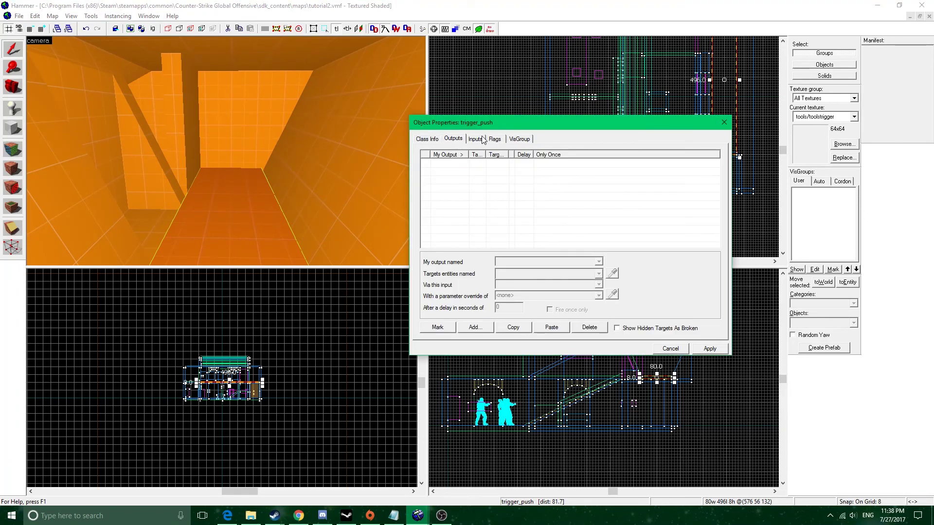
{"action": "left_click", "coordinate": [435, 140]}
{"action": "left_click", "coordinate": [481, 196]}
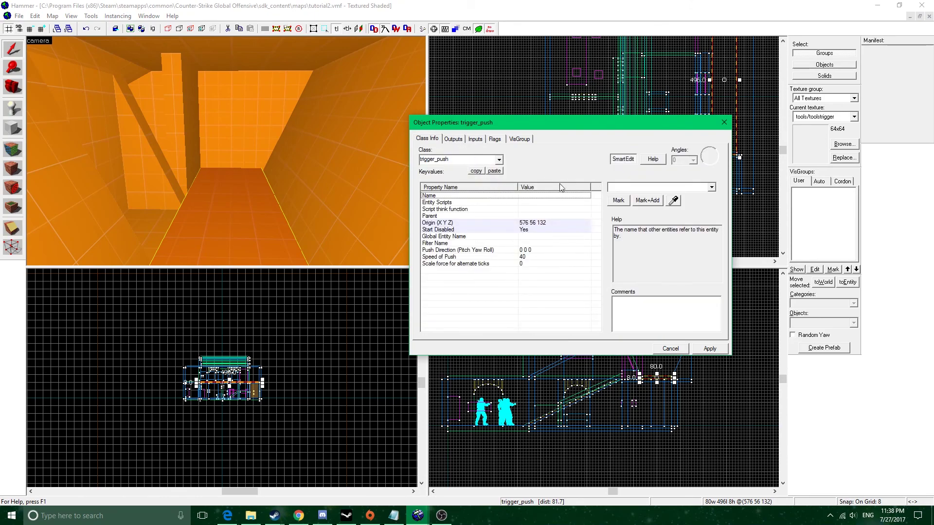
{"action": "left_click", "coordinate": [636, 187]}
{"action": "type", "text": "push"}
{"action": "left_click", "coordinate": [703, 347]}
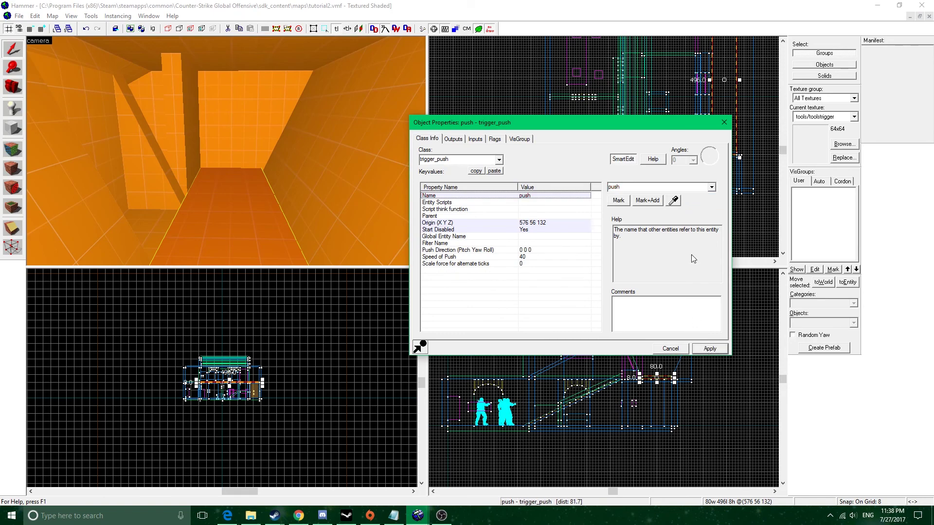
{"action": "left_click", "coordinate": [723, 122]}
- Apply the tools/toolstrigger texture to the upright trigger_proximity block and the trigger_push floor slab
{"action": "left_click", "coordinate": [182, 110]}
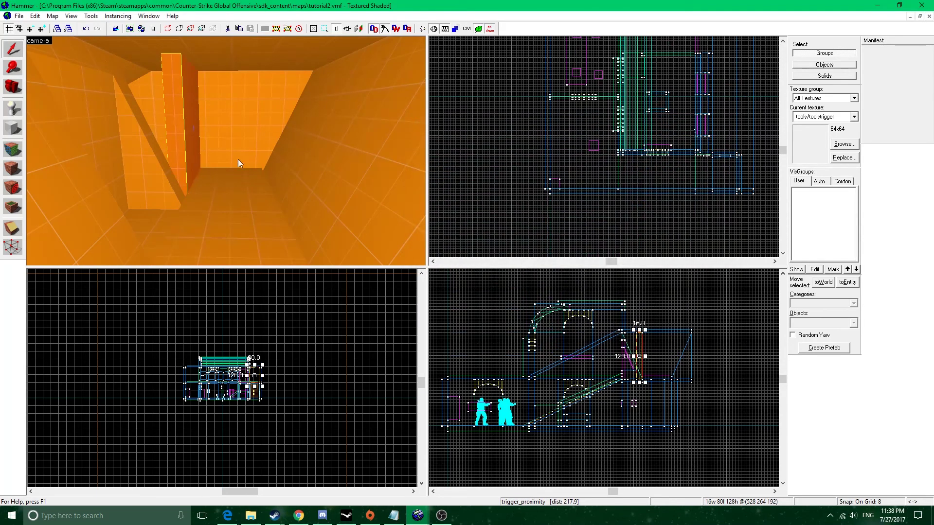
{"action": "left_click", "coordinate": [12, 148]}
{"action": "left_click", "coordinate": [435, 281]}
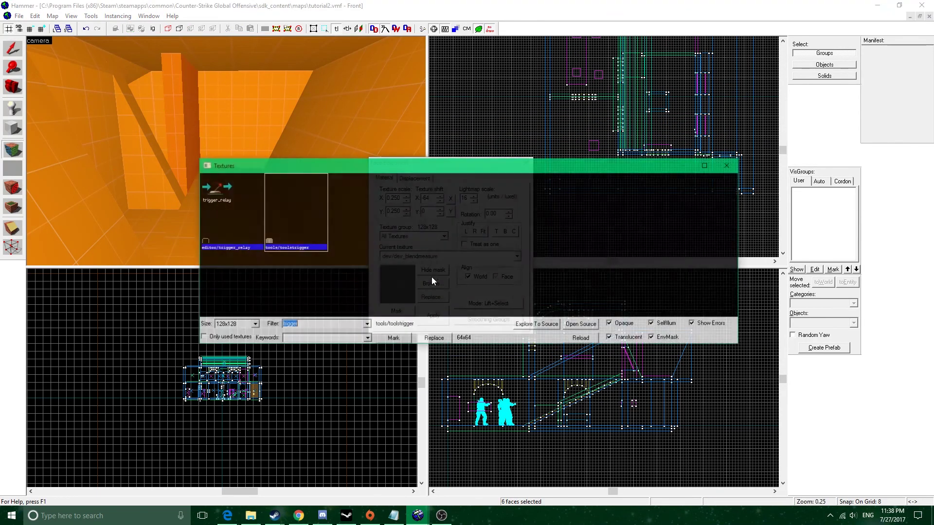
{"action": "double_click", "coordinate": [291, 219]}
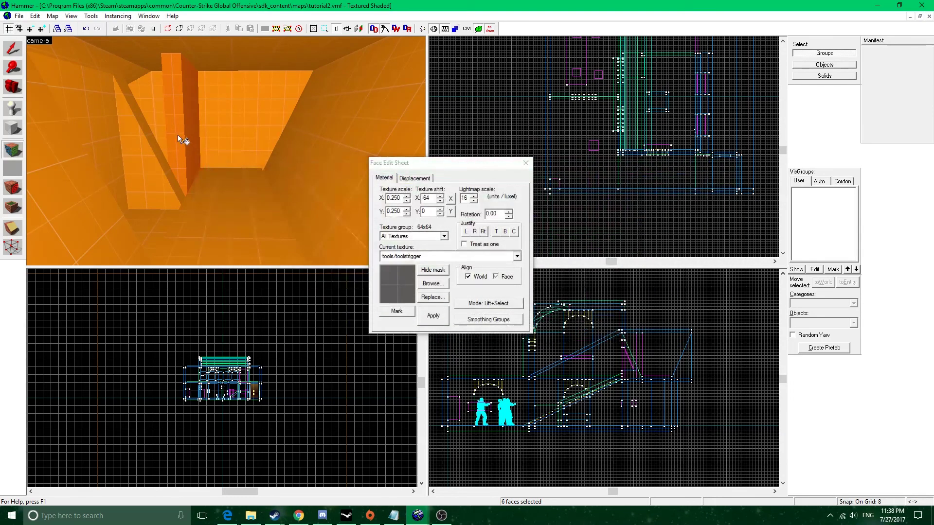
{"action": "left_click", "coordinate": [528, 166]}
- Set the push direction of the trigger_push floor slab to 0 270 0
{"action": "double_click", "coordinate": [272, 206]}
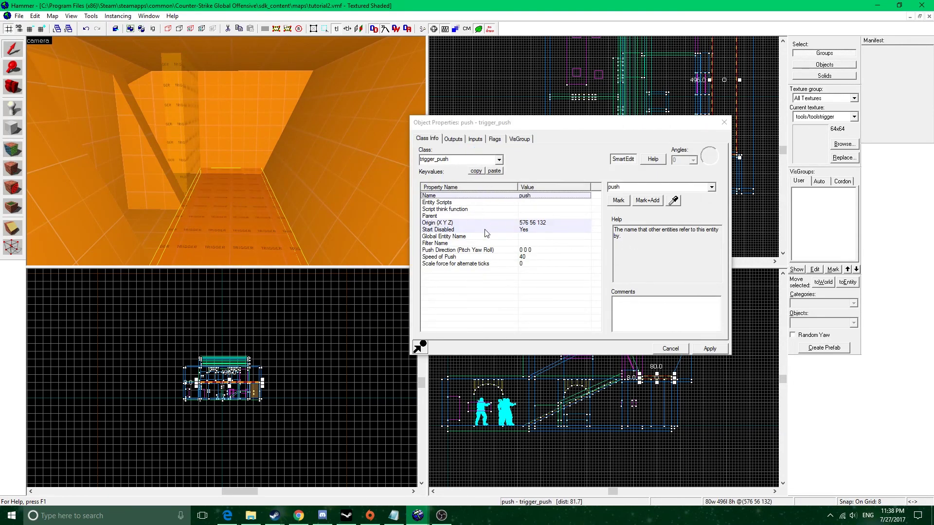
{"action": "left_click", "coordinate": [459, 250]}
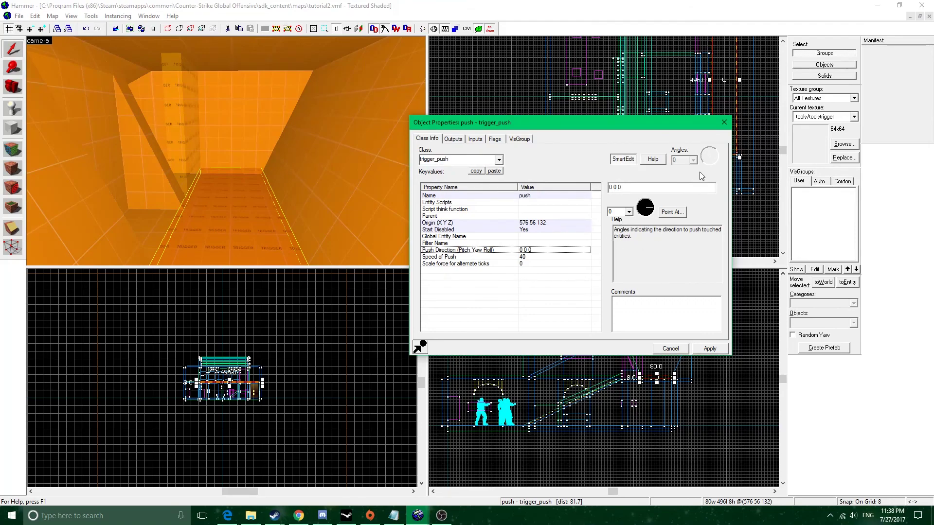
{"action": "left_click_drag", "start_coordinate": [687, 125], "coordinate": [468, 107]}
{"action": "middle_click_drag", "start_coordinate": [722, 102], "coordinate": [645, 147]}
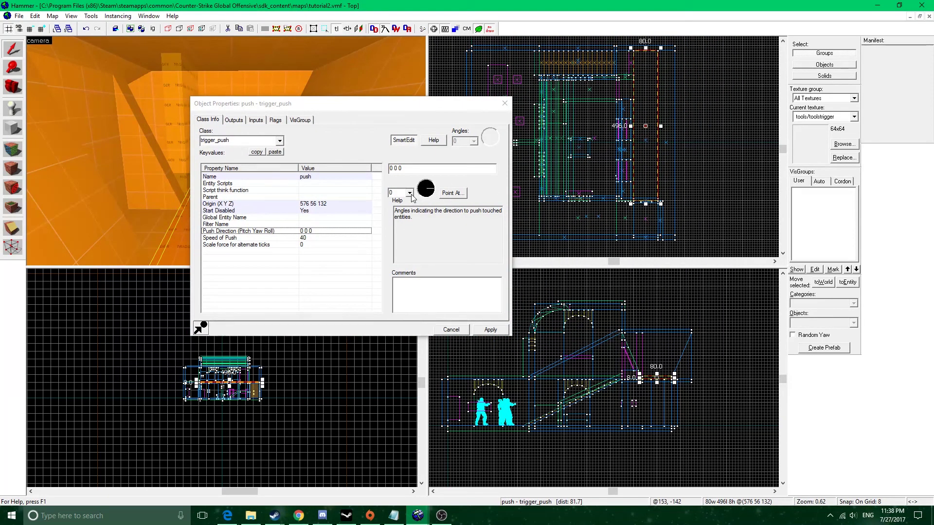
{"action": "left_click_drag", "start_coordinate": [399, 193], "coordinate": [361, 197]}
{"action": "type", "text": "270"}
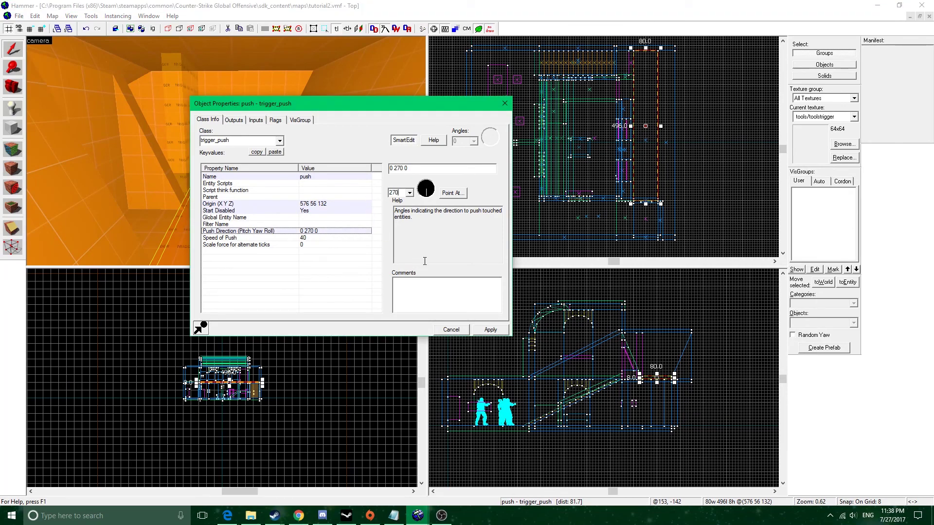
- Set the trigger_push slab's Speed of Push to 220, apply it and close the properties
{"action": "left_click", "coordinate": [289, 238]}
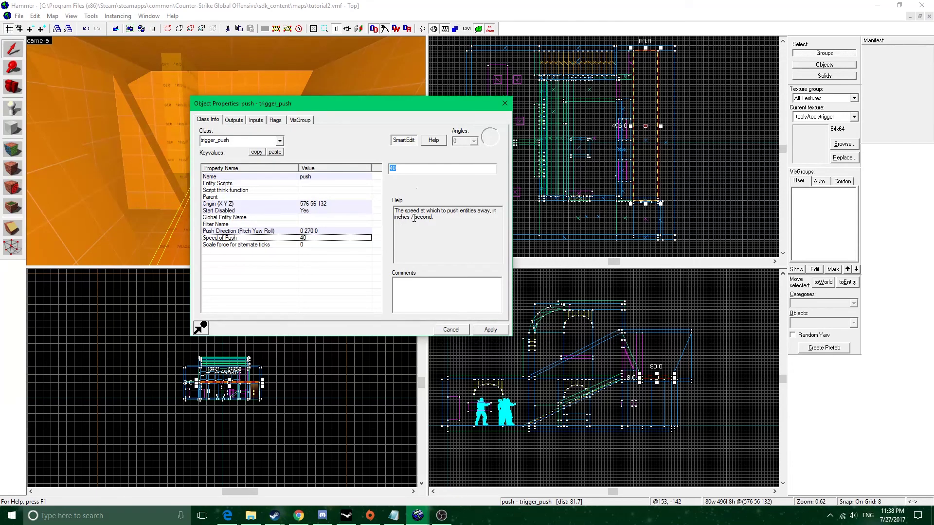
{"action": "type", "text": "25"}
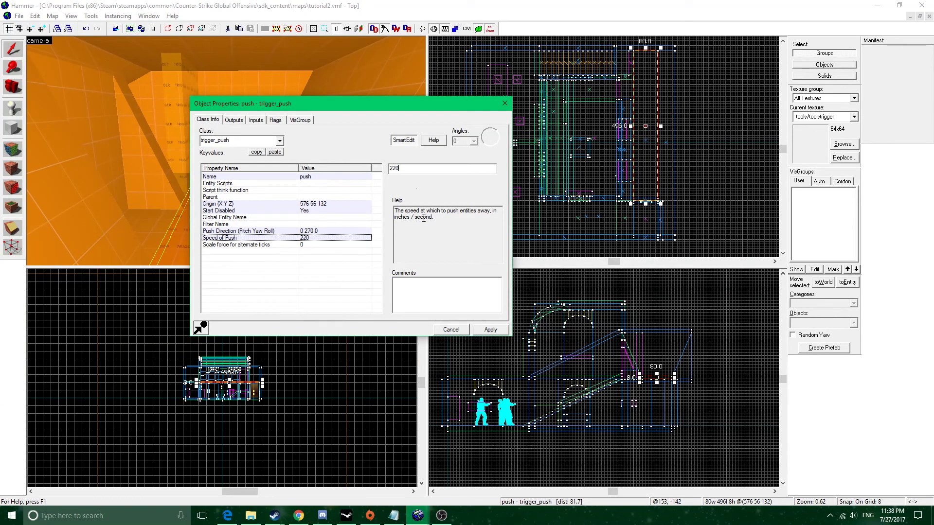
{"action": "left_click", "coordinate": [486, 328]}
{"action": "left_click", "coordinate": [505, 103]}
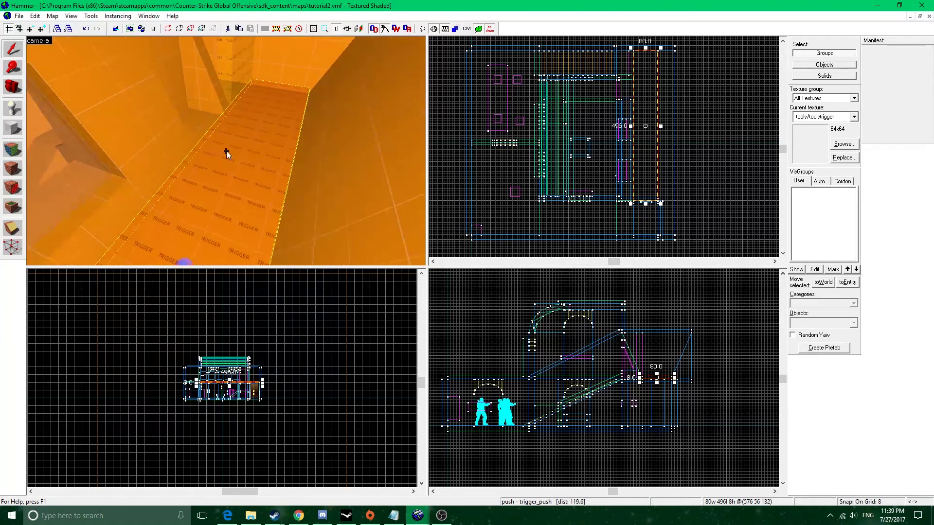
- Examine the trigger_push floor slab and the surrounding triggers and openings along the upper corridor
{"action": "key", "text": "z"}
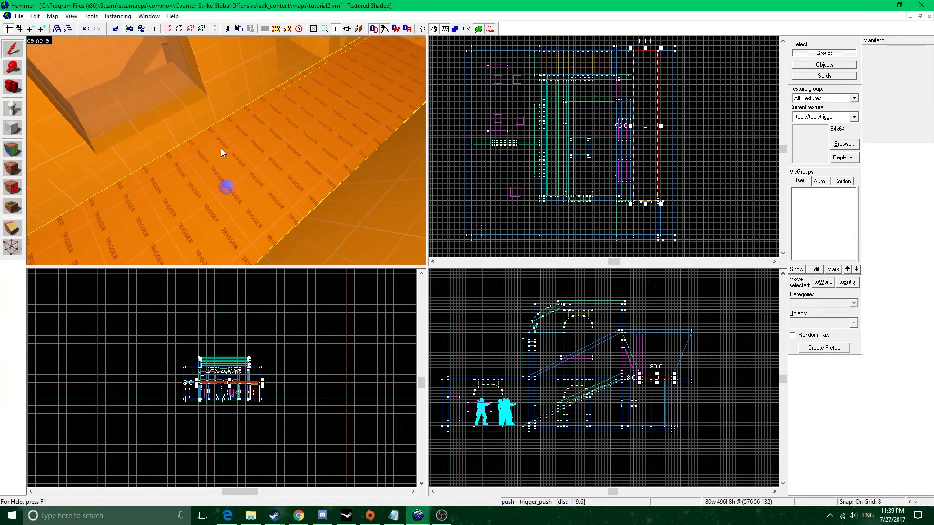
{"action": "key", "text": "z"}
{"action": "key", "text": "z"}
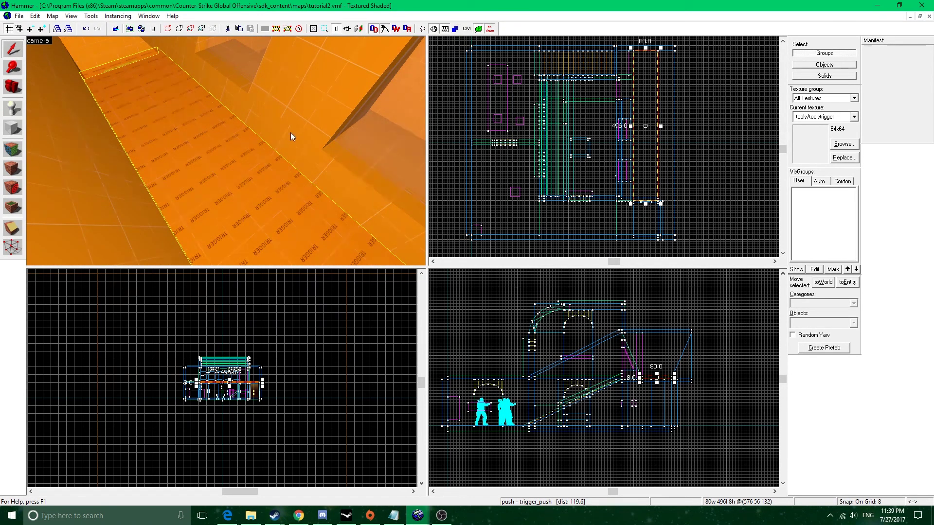
{"action": "key", "text": "z"}
{"action": "key", "text": "z"}
{"action": "key", "text": "z"}
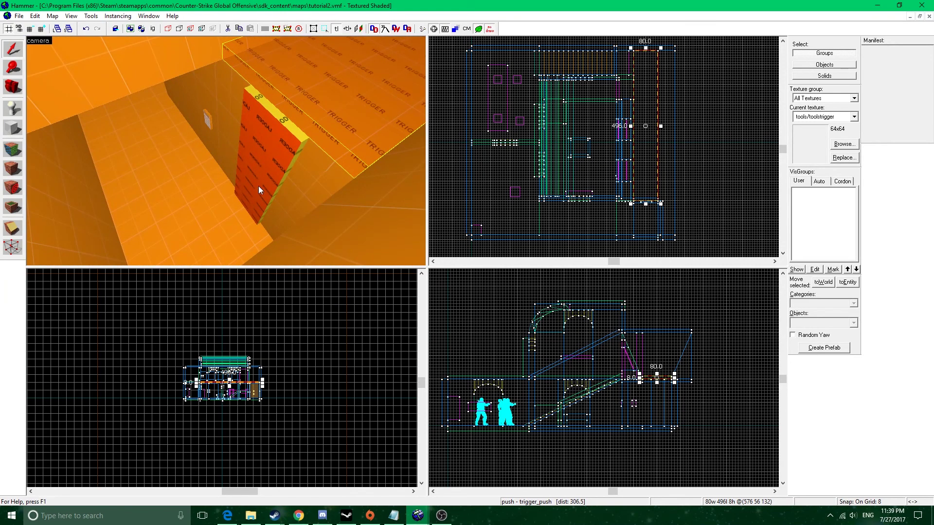
{"action": "key", "text": "z"}
{"action": "key", "text": "z"}
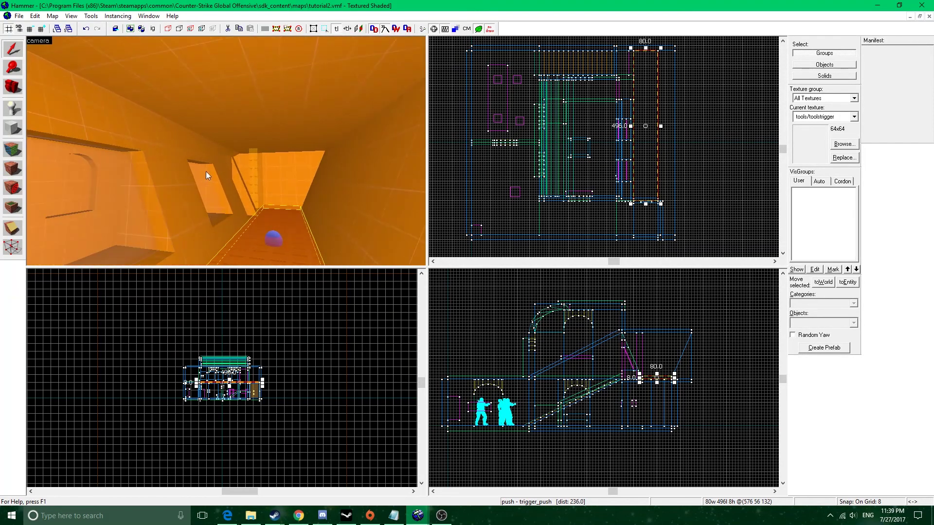
- Select the skydoor func_door brush in the ceiling of the arched room beside the corridor
{"action": "key", "text": "w"}
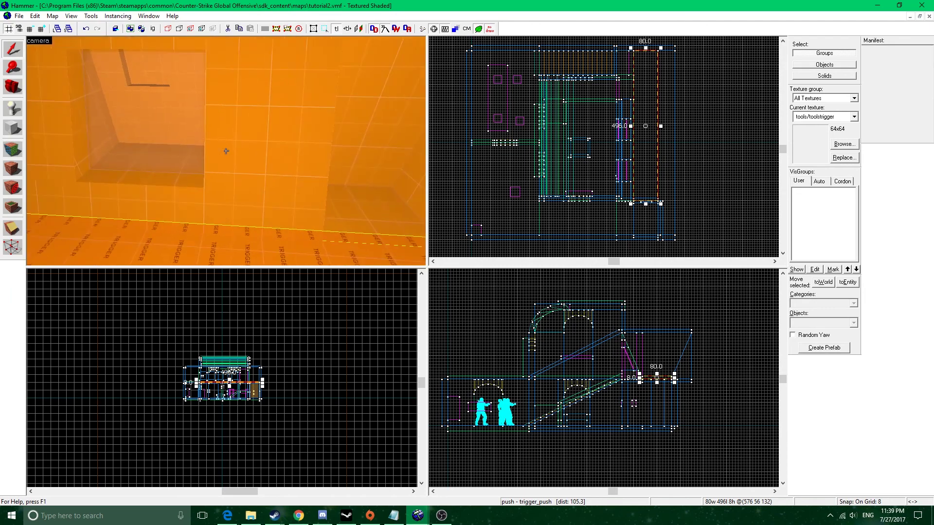
{"action": "key", "text": "w"}
{"action": "key", "text": "w"}
{"action": "key", "text": "z"}
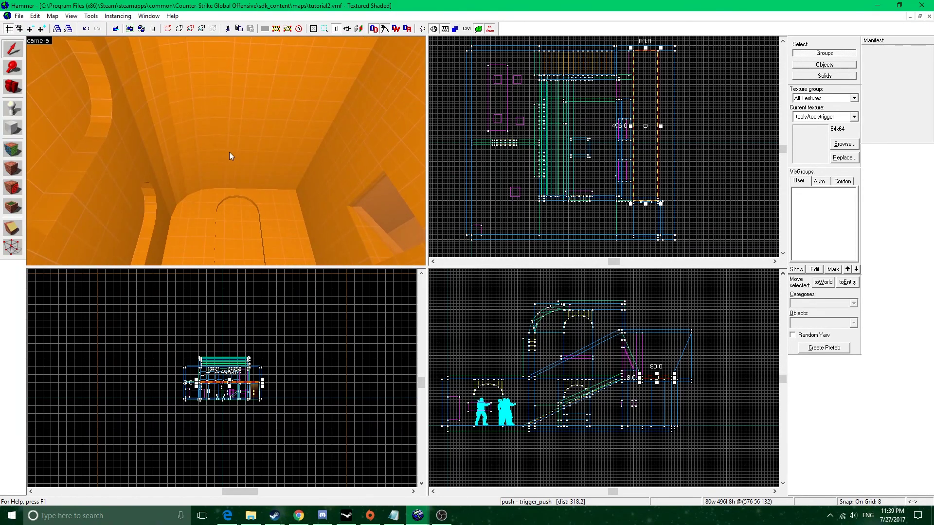
{"action": "left_click", "coordinate": [261, 152]}
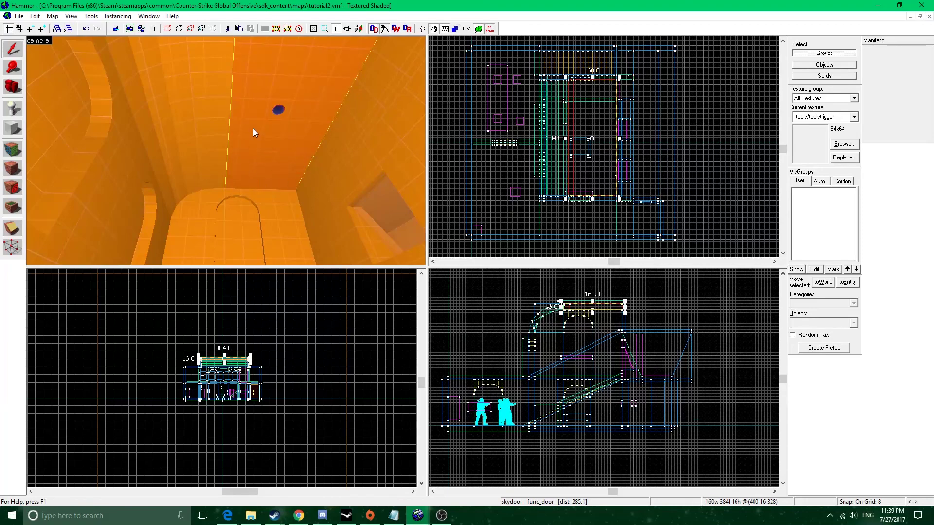
- Create a toolstrigger-textured block 104 wide, 312 long and 224 high below the skydoor ceiling brush
{"action": "key", "text": "z"}
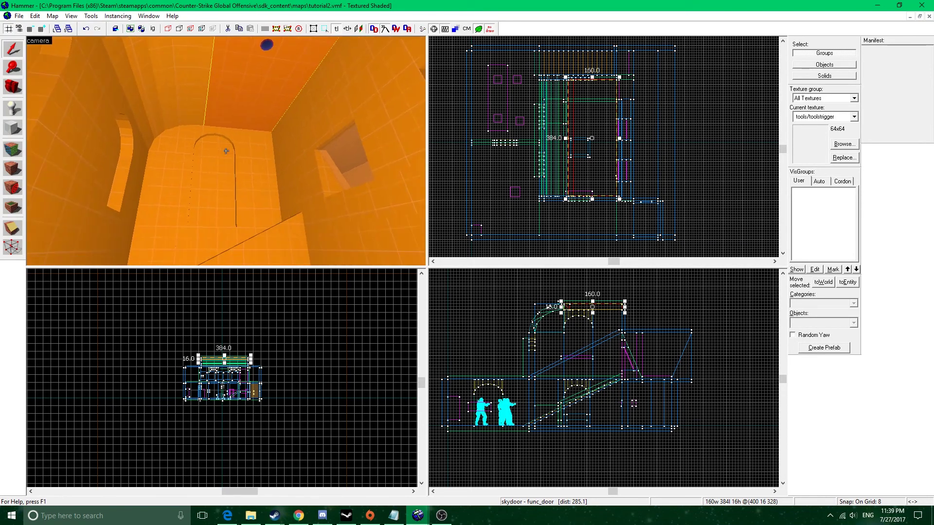
{"action": "key", "text": "z"}
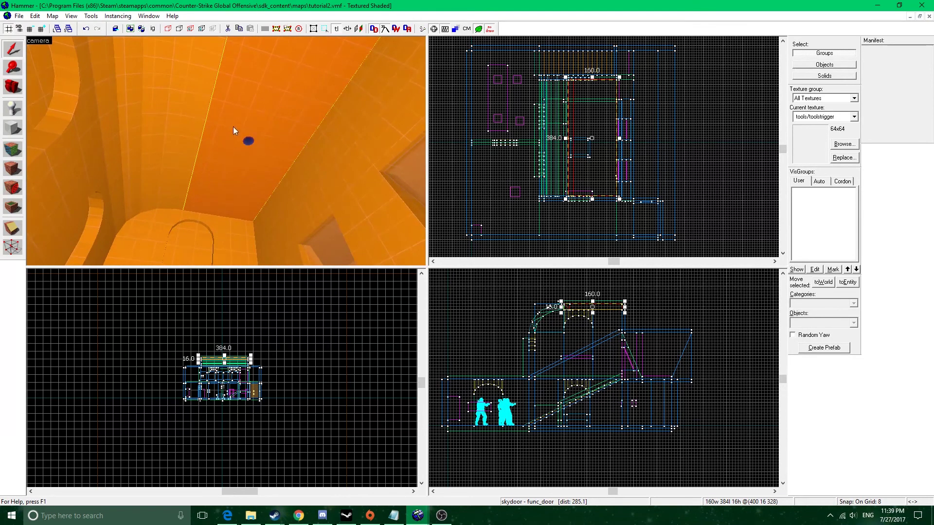
{"action": "left_click", "coordinate": [14, 133]}
{"action": "left_click_drag", "start_coordinate": [579, 86], "coordinate": [612, 182]}
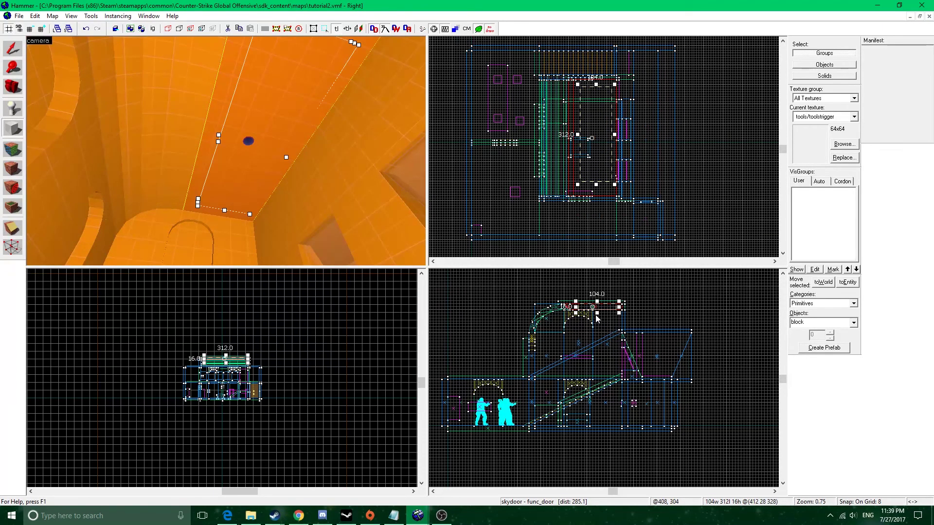
{"action": "left_click_drag", "start_coordinate": [596, 313], "coordinate": [597, 386]}
{"action": "key", "text": "z"}
{"action": "key", "text": "z"}
{"action": "key", "text": "Return"}
{"action": "left_click_drag", "start_coordinate": [599, 326], "coordinate": [595, 324]}
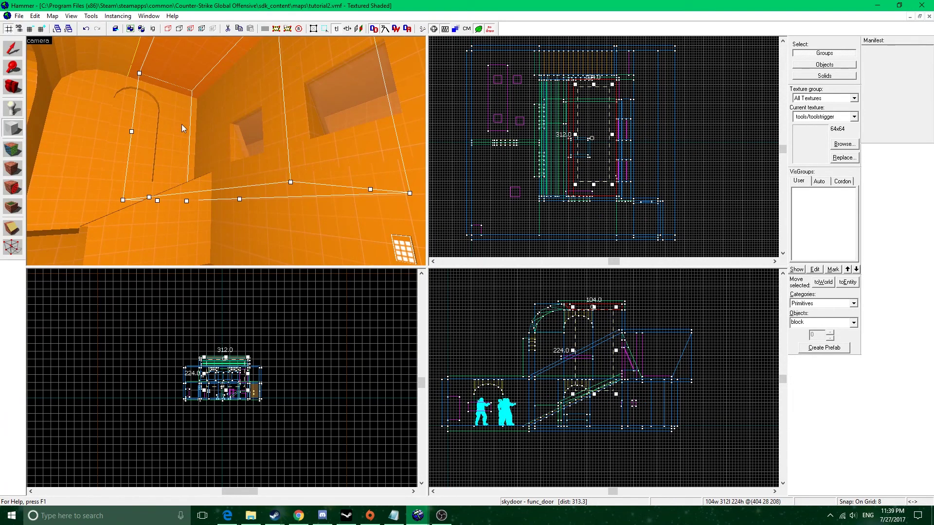
{"action": "key", "text": "Return"}
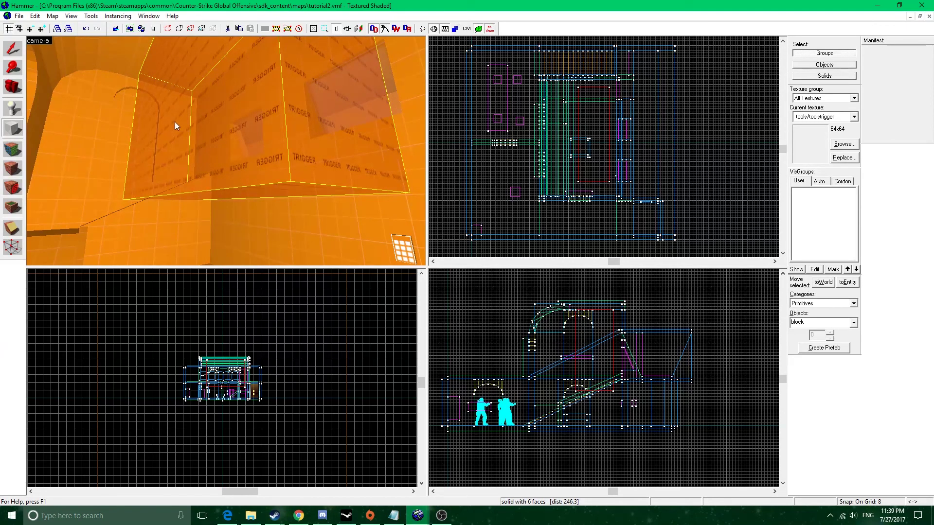
- Tie the new trigger-textured block to an entity and set its class to func_precipitation
{"action": "left_click", "coordinate": [13, 49]}
{"action": "double_click", "coordinate": [263, 102]}
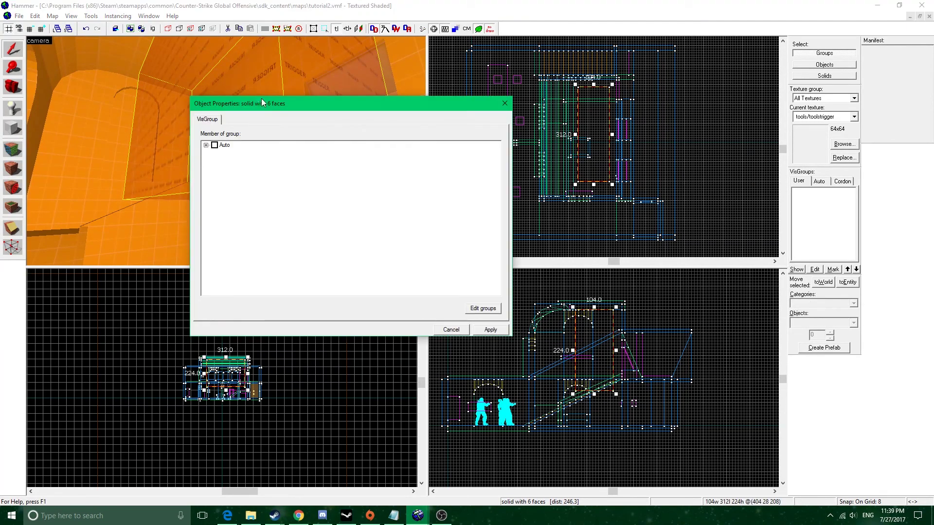
{"action": "left_click", "coordinate": [504, 103]}
{"action": "key", "text": "ctrl+t"}
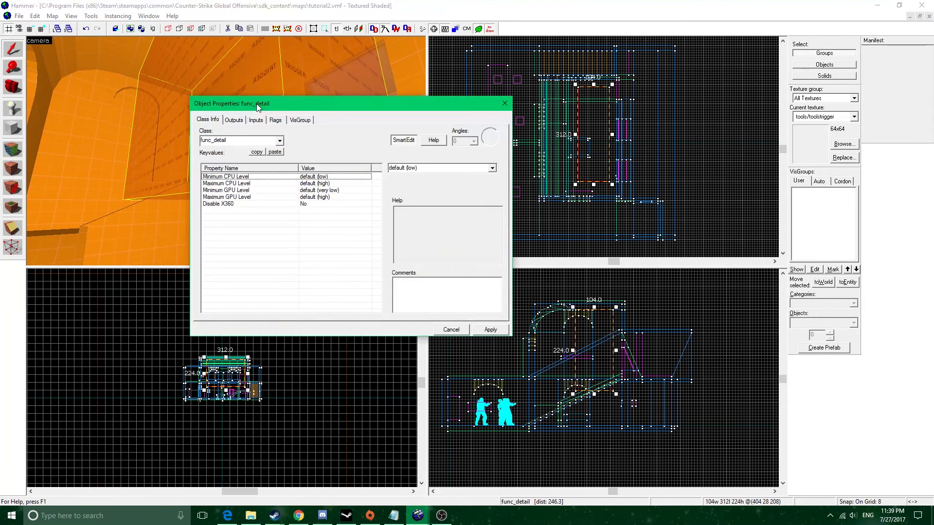
{"action": "left_click", "coordinate": [280, 141]}
{"action": "type", "text": "pl"}
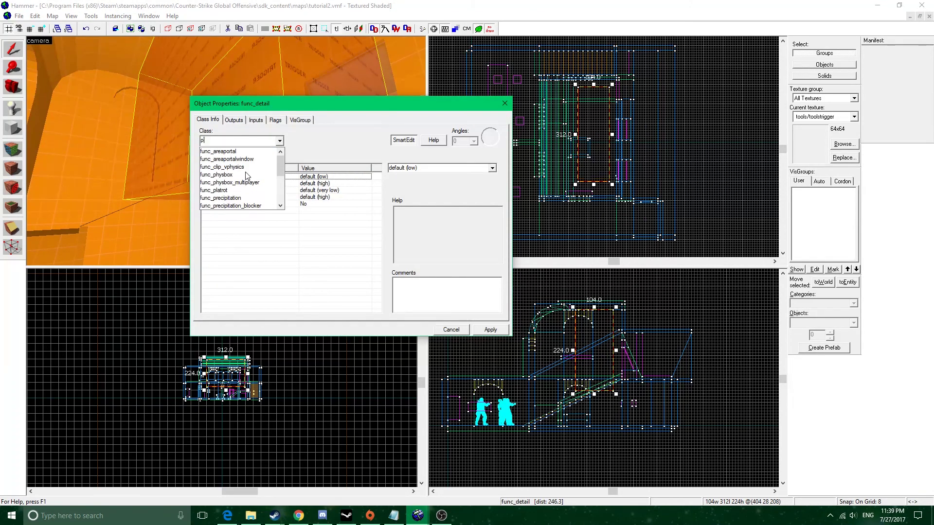
{"action": "type", "text": "r"}
{"action": "left_click", "coordinate": [262, 152]}
{"action": "left_click", "coordinate": [489, 329]}
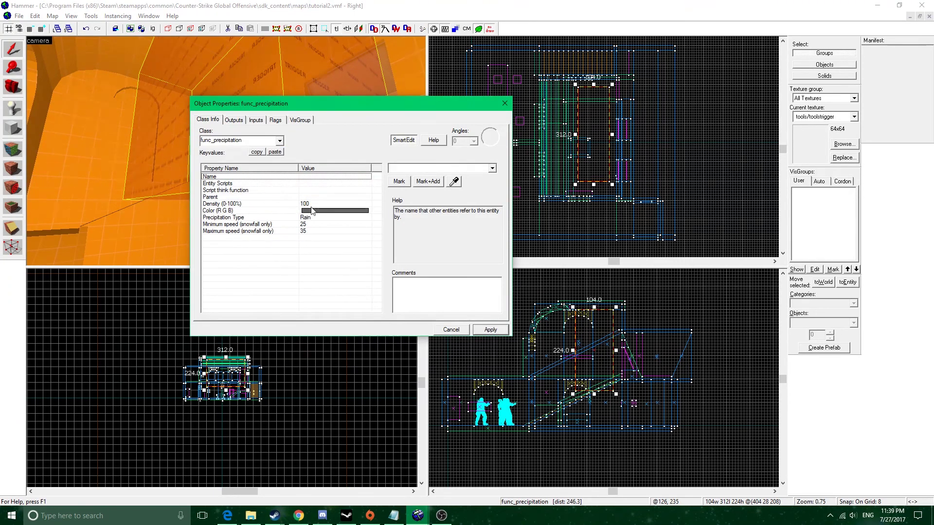
- Review the func_precipitation density, colour, speed and Precipitation Type options, leaving the type on Rain, and close the properties
{"action": "left_click", "coordinate": [310, 211]}
{"action": "left_click", "coordinate": [247, 204]}
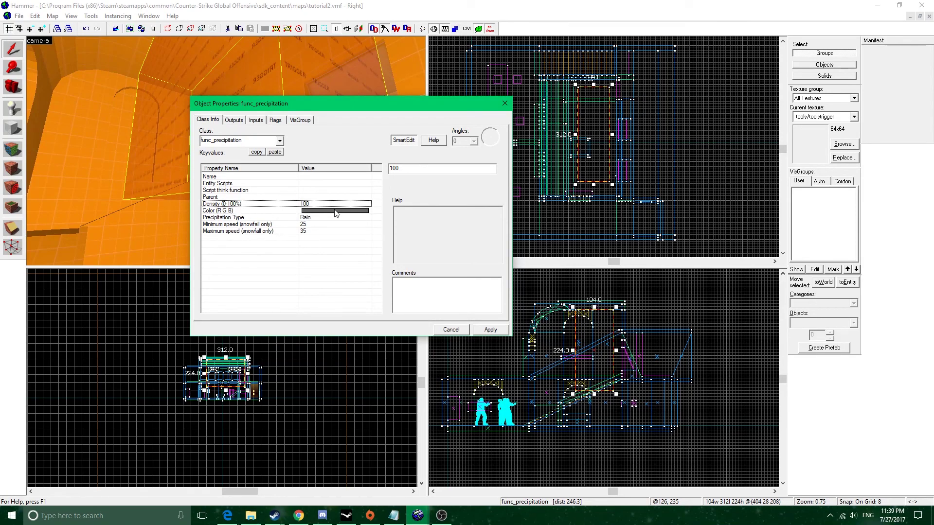
{"action": "left_click", "coordinate": [305, 218]}
{"action": "left_click", "coordinate": [313, 223]}
{"action": "left_click", "coordinate": [285, 232]}
{"action": "left_click", "coordinate": [250, 212]}
{"action": "left_click", "coordinate": [328, 219]}
{"action": "left_click", "coordinate": [493, 168]}
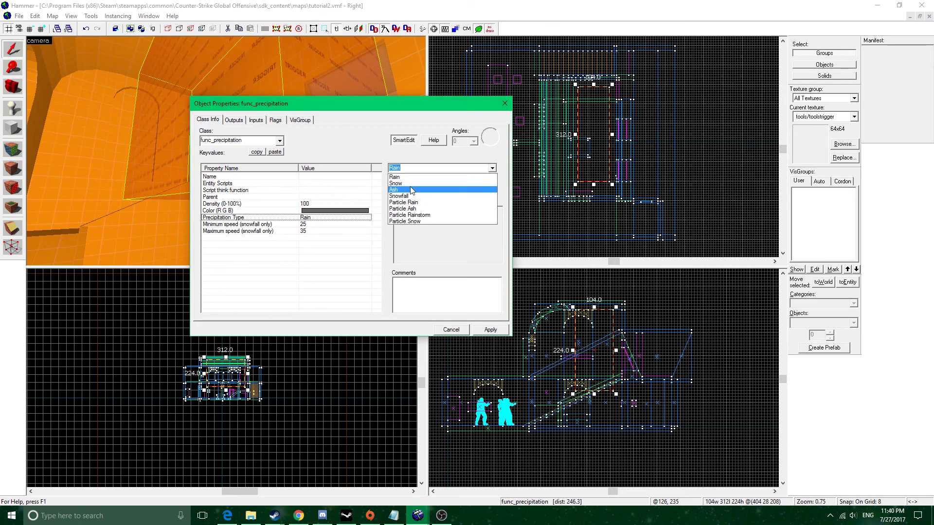
{"action": "left_click", "coordinate": [418, 166]}
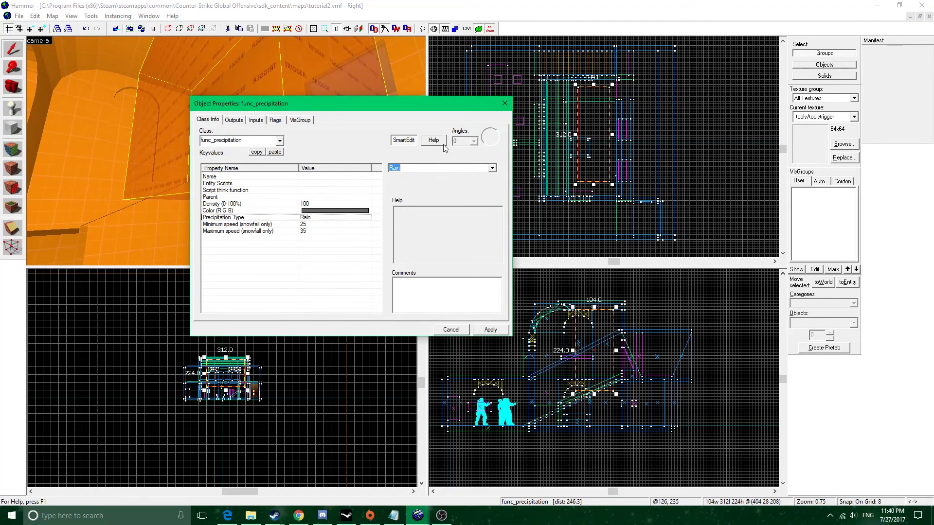
{"action": "left_click", "coordinate": [504, 103]}
- Inspect the func_precipitation block from several sides inside the arched room and delete it
{"action": "key", "text": "z"}
{"action": "key", "text": "d"}
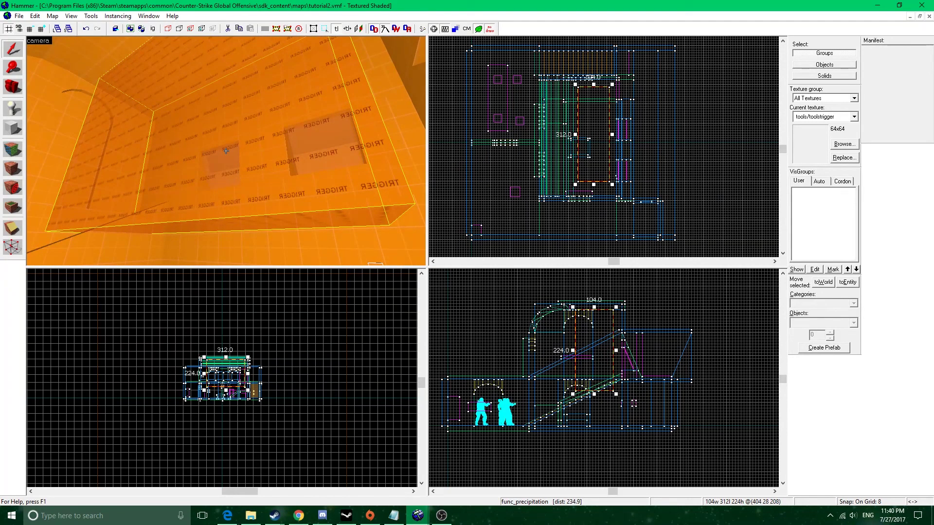
{"action": "key", "text": "d"}
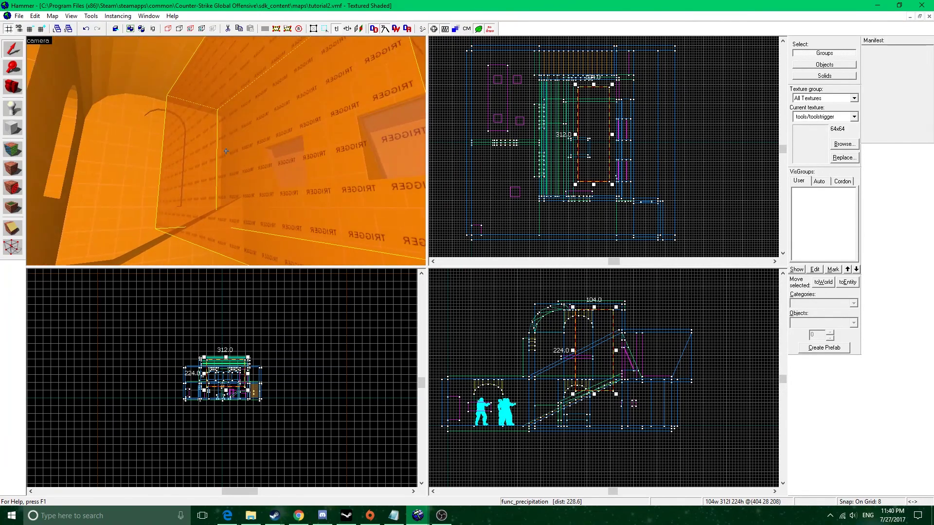
{"action": "key", "text": "z"}
{"action": "key", "text": "z"}
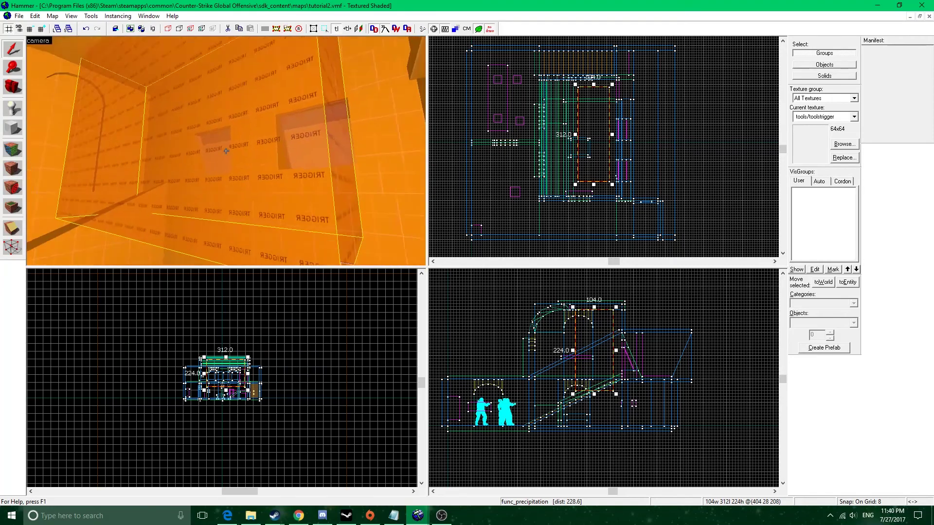
{"action": "key", "text": "z"}
{"action": "key", "text": "Delete"}
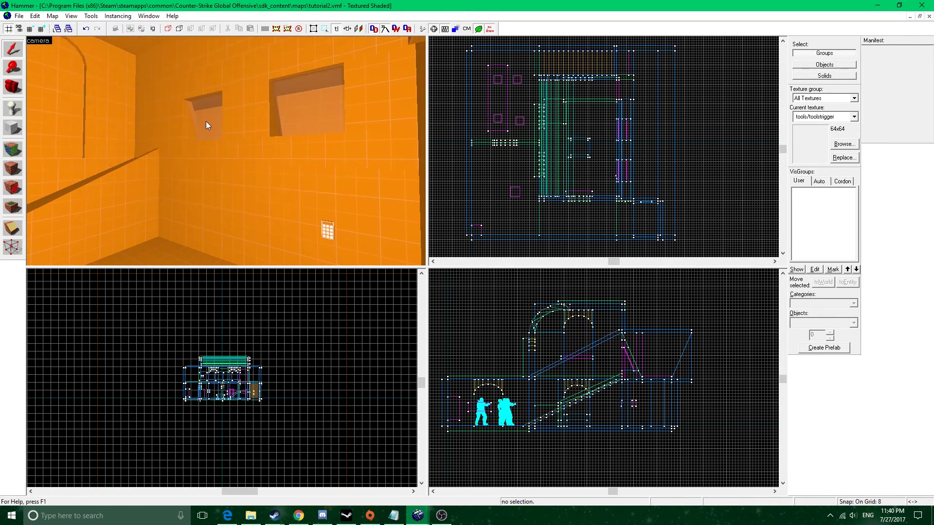
- Save the tutorial2 map
{"action": "key", "text": "z"}
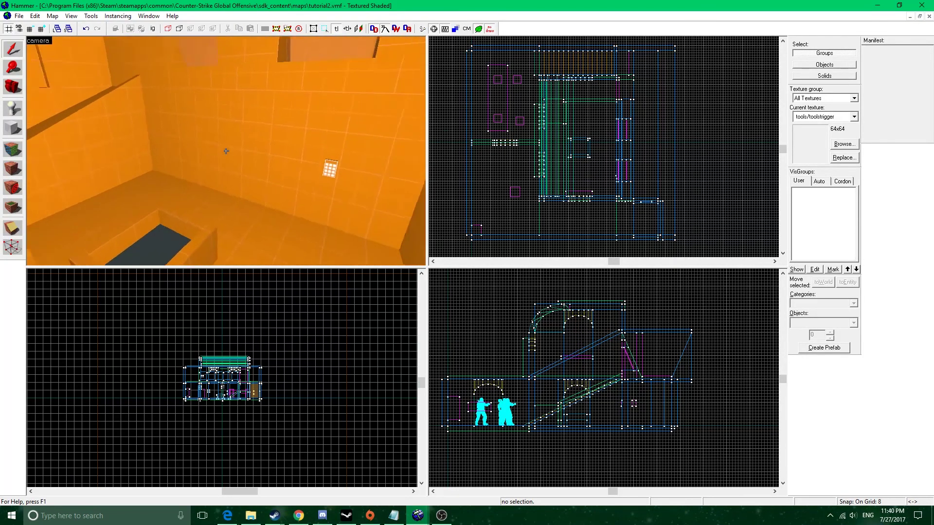
{"action": "key", "text": "z"}
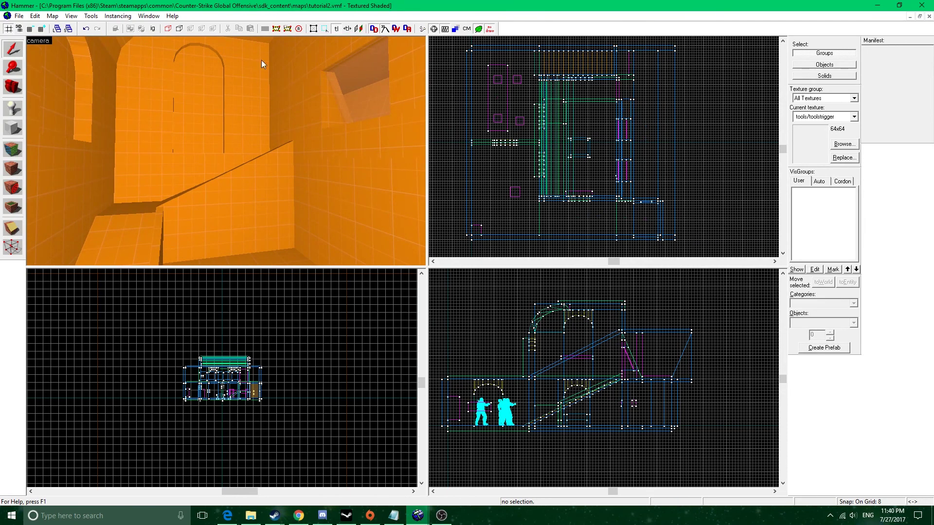
{"action": "left_click", "coordinate": [19, 17]}
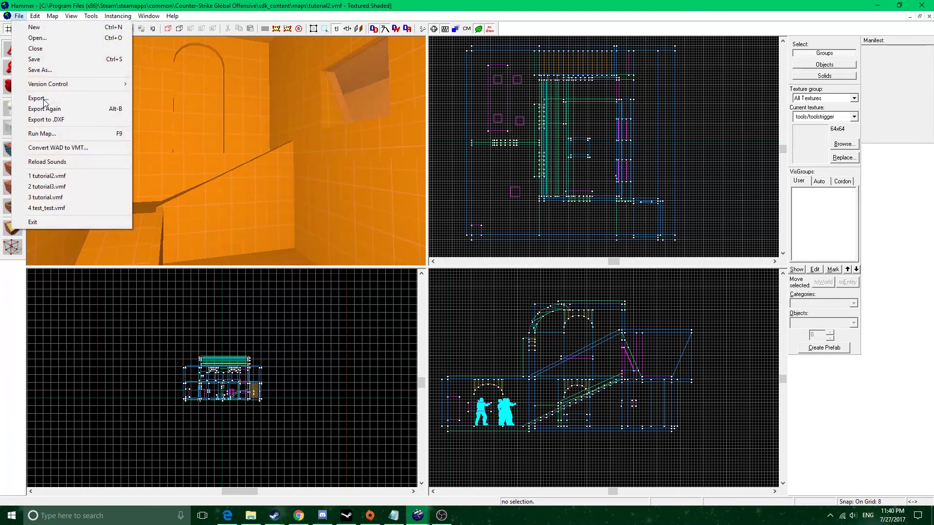
{"action": "left_click", "coordinate": [34, 59]}
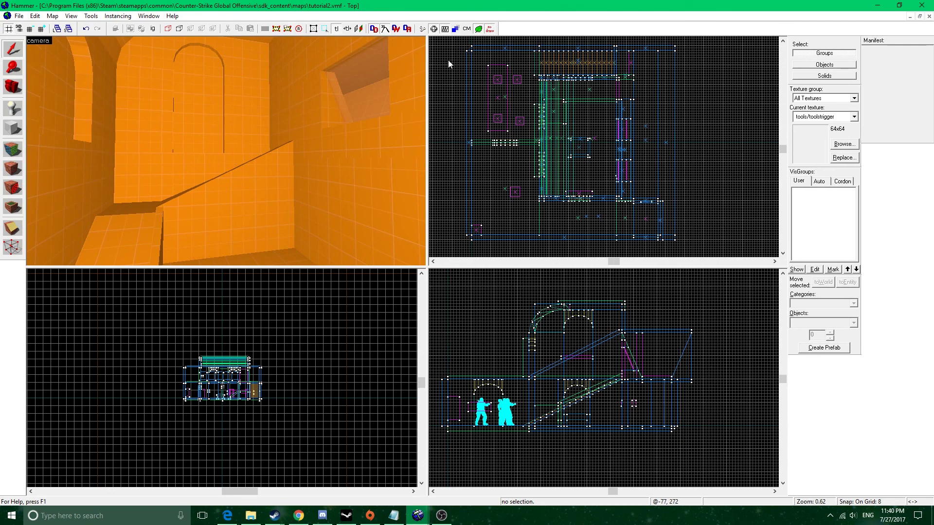
- Open the Run Map settings, view the normal BSP, VIS and RAD options, and return to the advanced view
{"action": "left_click", "coordinate": [421, 31]}
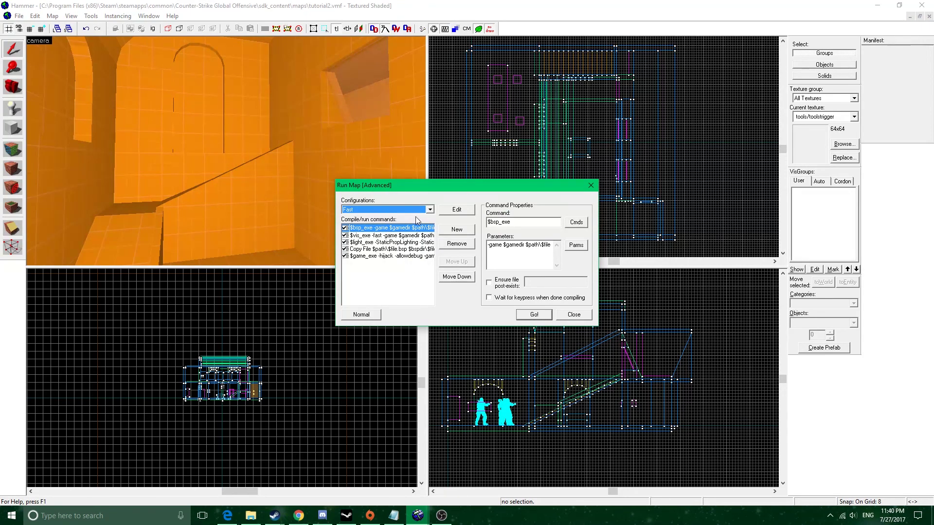
{"action": "left_click", "coordinate": [369, 313]}
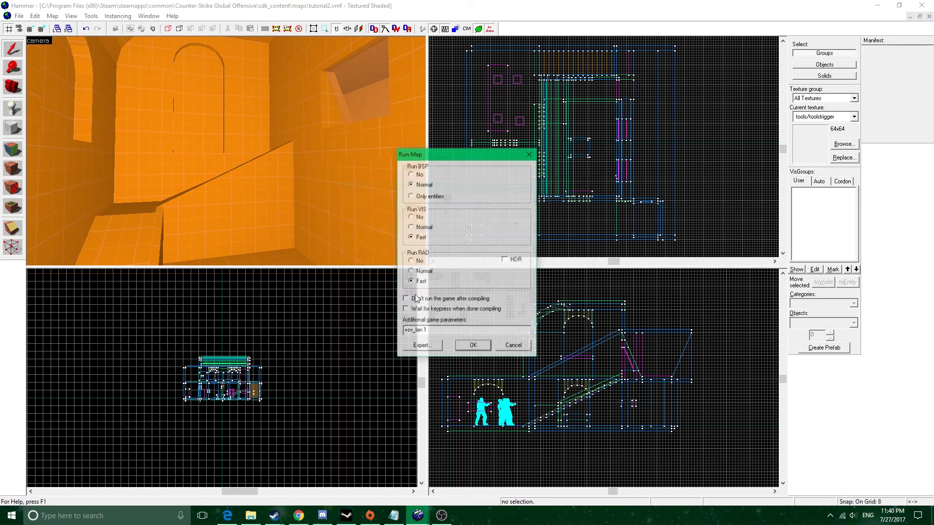
{"action": "left_click_drag", "start_coordinate": [455, 156], "coordinate": [511, 130]}
{"action": "left_click", "coordinate": [454, 324]}
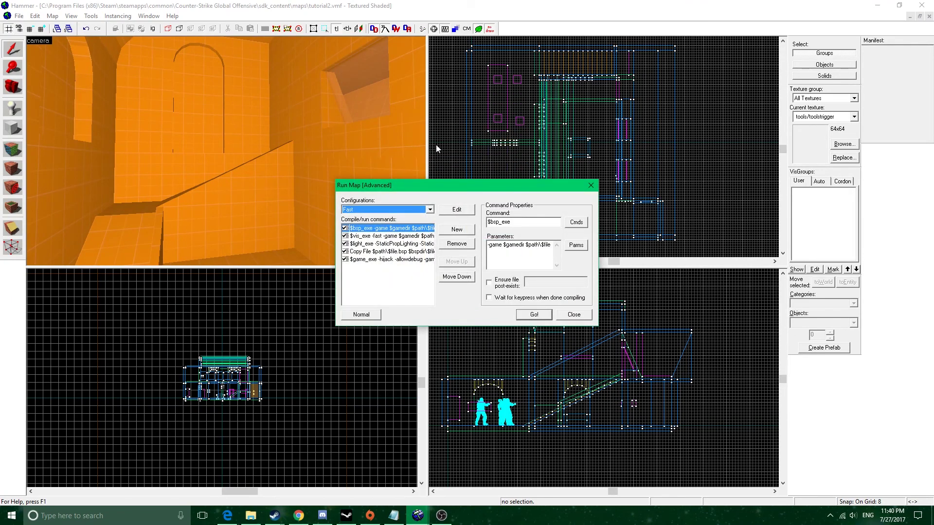
- Examine the Fast configuration's compile commands and their parameters, including the BSP, VIS, lighting and Copy File entries
{"action": "left_click", "coordinate": [432, 208]}
{"action": "left_click", "coordinate": [431, 209]}
{"action": "left_click", "coordinate": [430, 210]}
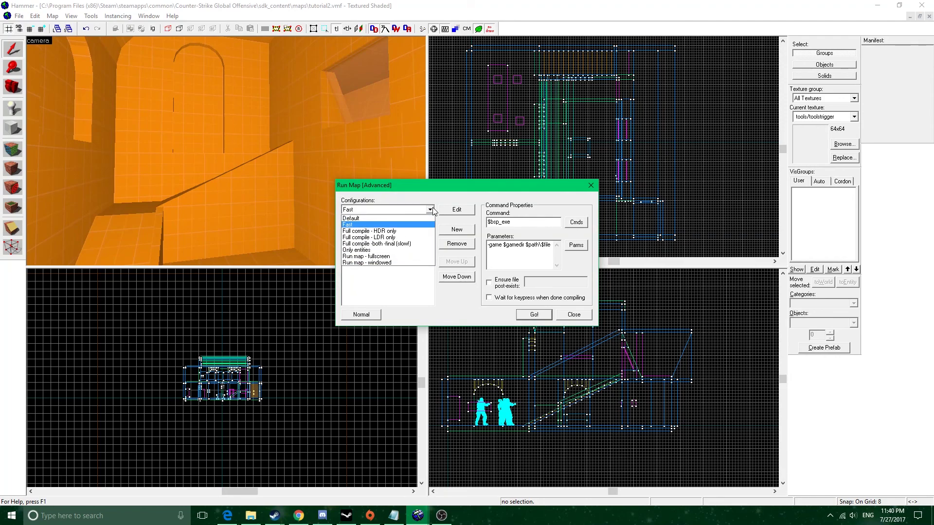
{"action": "left_click", "coordinate": [373, 225]}
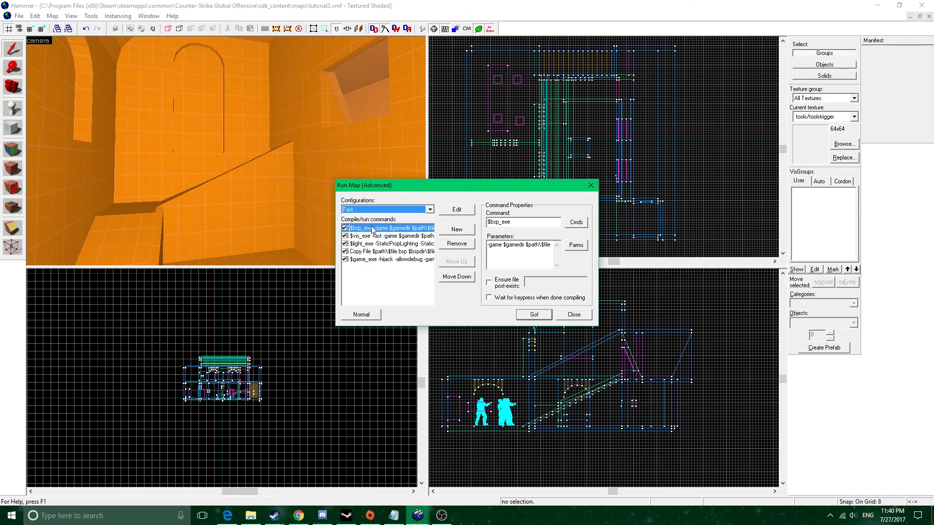
{"action": "left_click", "coordinate": [391, 244]}
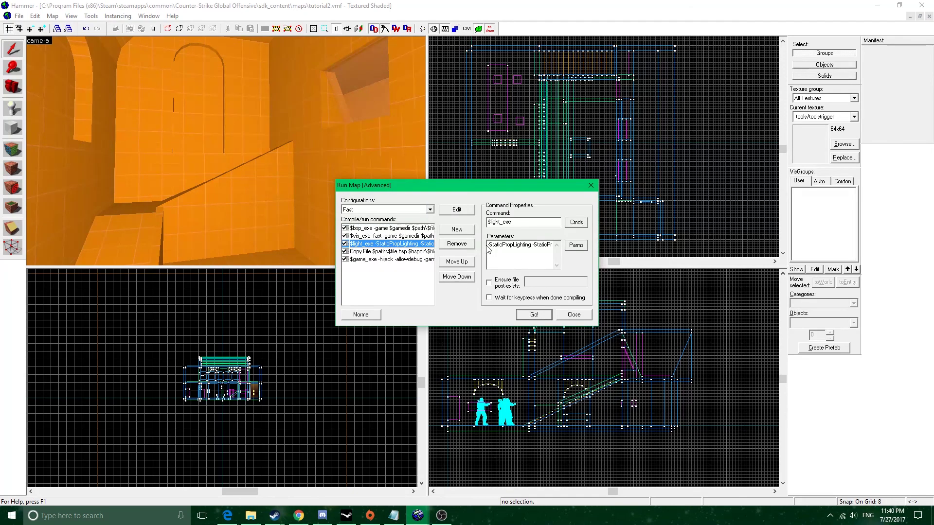
{"action": "left_click_drag", "start_coordinate": [544, 247], "coordinate": [489, 250]}
{"action": "left_click", "coordinate": [513, 249]}
{"action": "left_click", "coordinate": [397, 236]}
{"action": "left_click", "coordinate": [395, 228]}
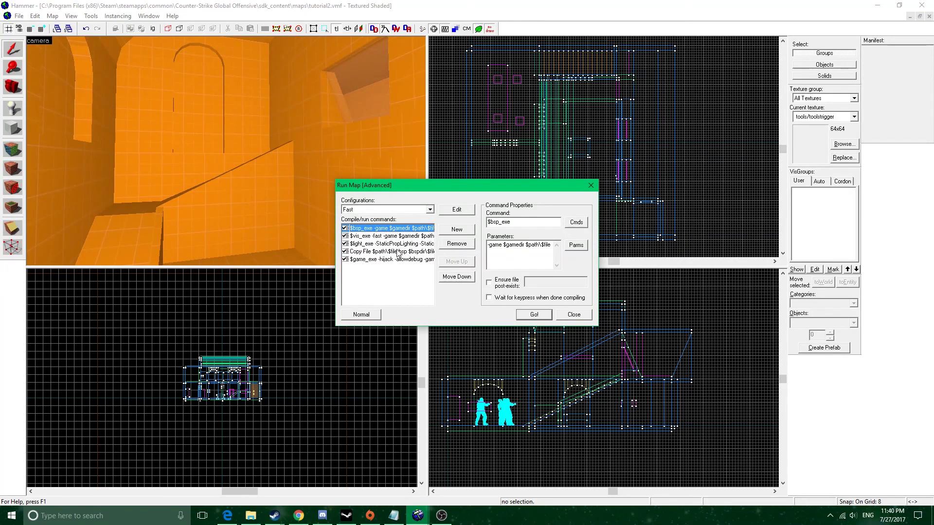
{"action": "left_click", "coordinate": [397, 252]}
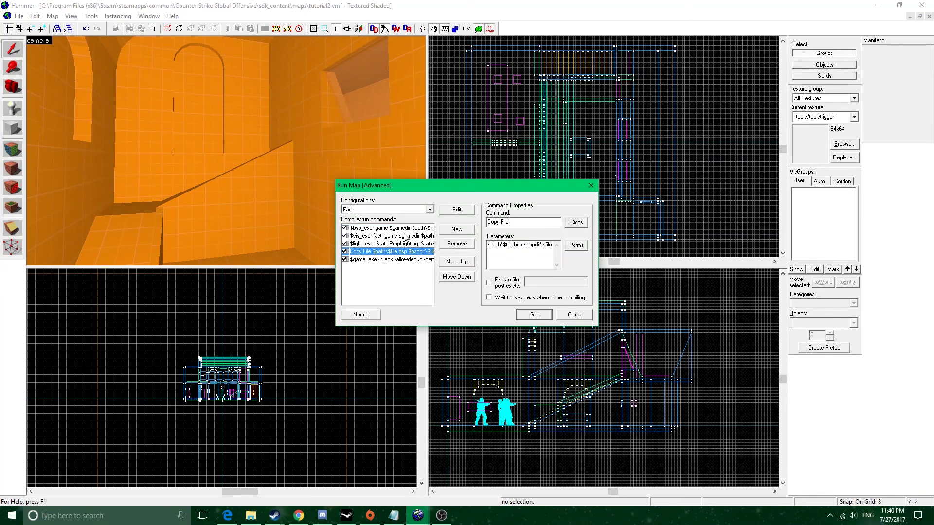
- Compile and run the map with the Fast configuration, then close the map launcher's console window
{"action": "left_click", "coordinate": [429, 209]}
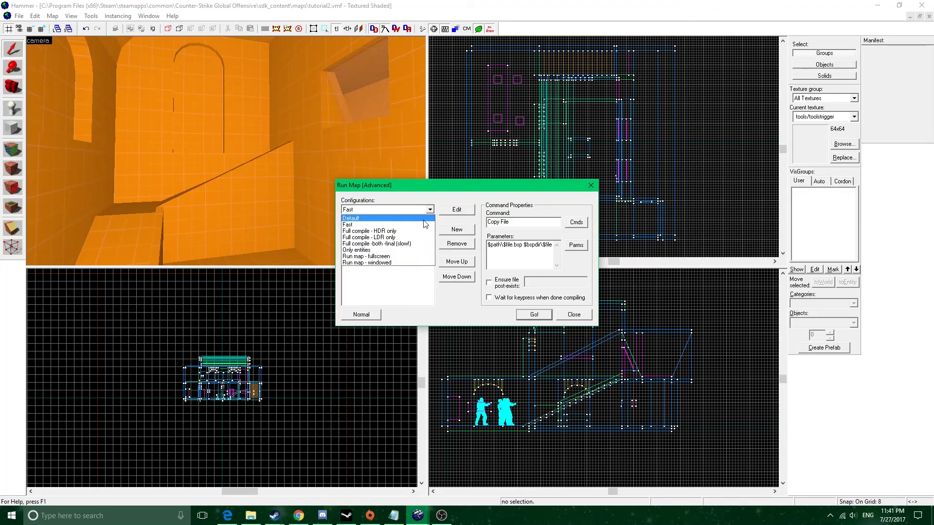
{"action": "left_click", "coordinate": [421, 225]}
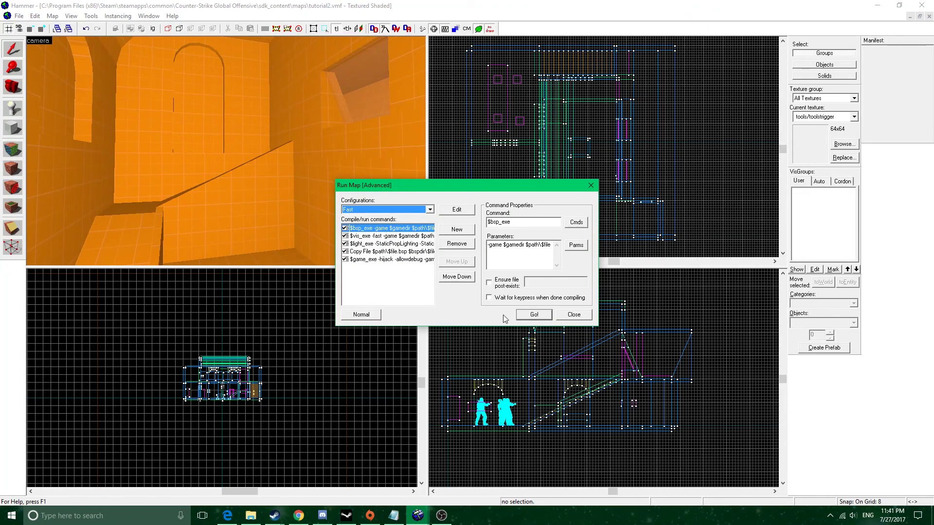
{"action": "left_click", "coordinate": [535, 314]}
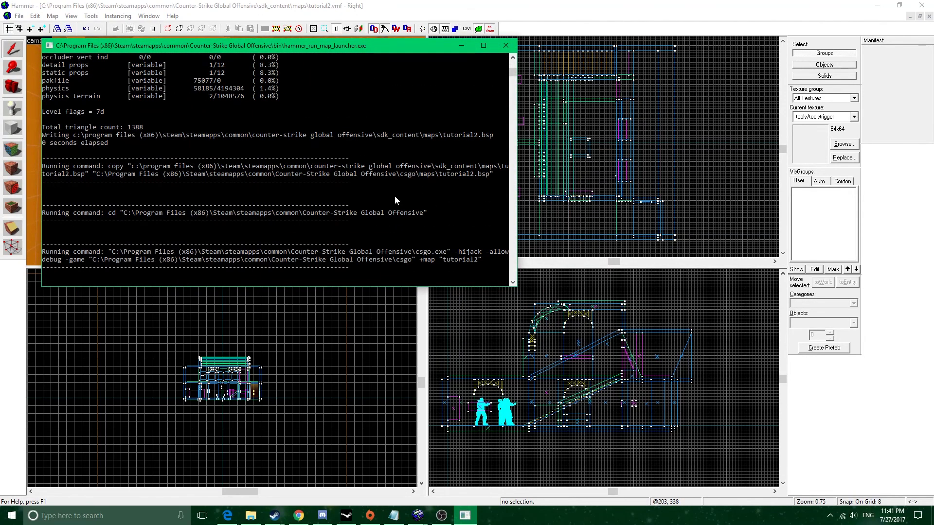
{"action": "left_click", "coordinate": [505, 46]}
{"action": "key", "text": "shift+a"}
{"action": "left_click", "coordinate": [525, 163]}
{"action": "key", "text": "z"}
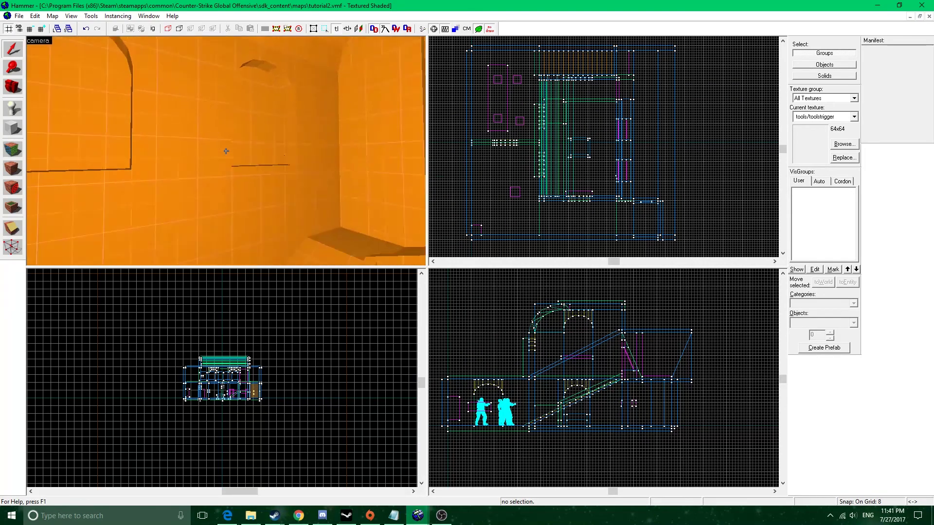
{"action": "key", "text": "z"}
{"action": "scroll", "coordinate": [580, 166], "scroll_direction": "down", "scroll_amount": 3}
{"action": "scroll", "coordinate": [580, 165], "scroll_direction": "down", "scroll_amount": 2}
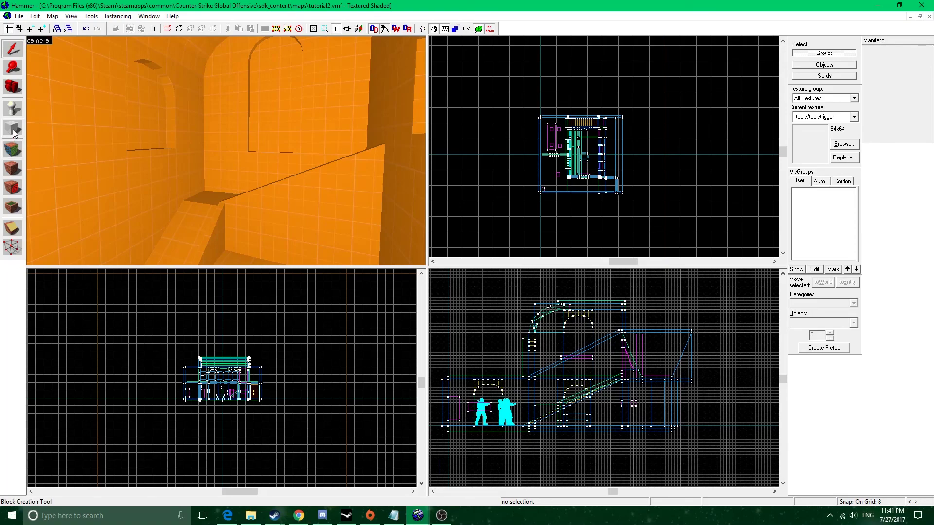
- Select the skydoor func_door brush in the ceiling, view its object properties, and close them without changes
{"action": "key", "text": "z"}
{"action": "key", "text": "z"}
{"action": "left_click", "coordinate": [259, 106]}
{"action": "key", "text": "z"}
{"action": "key", "text": "w"}
{"action": "key", "text": "w"}
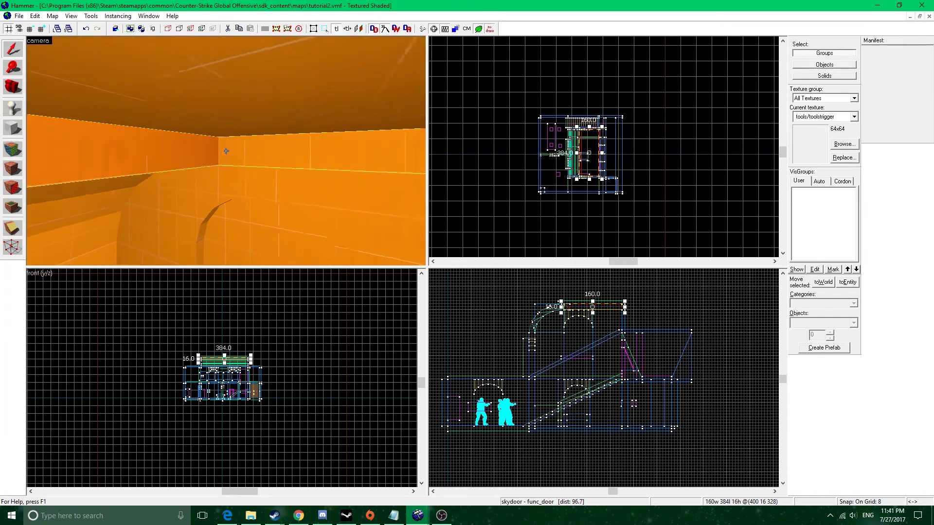
{"action": "key", "text": "w"}
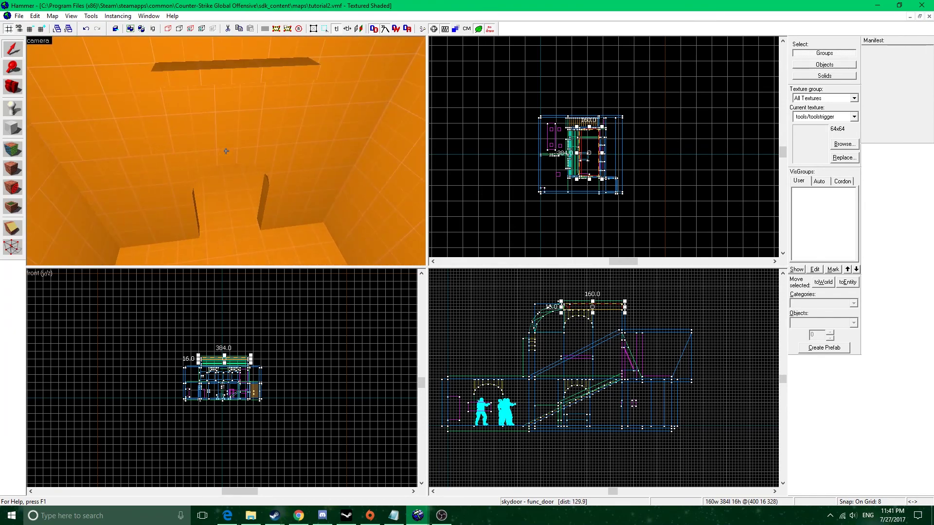
{"action": "key", "text": "s"}
{"action": "key", "text": "z"}
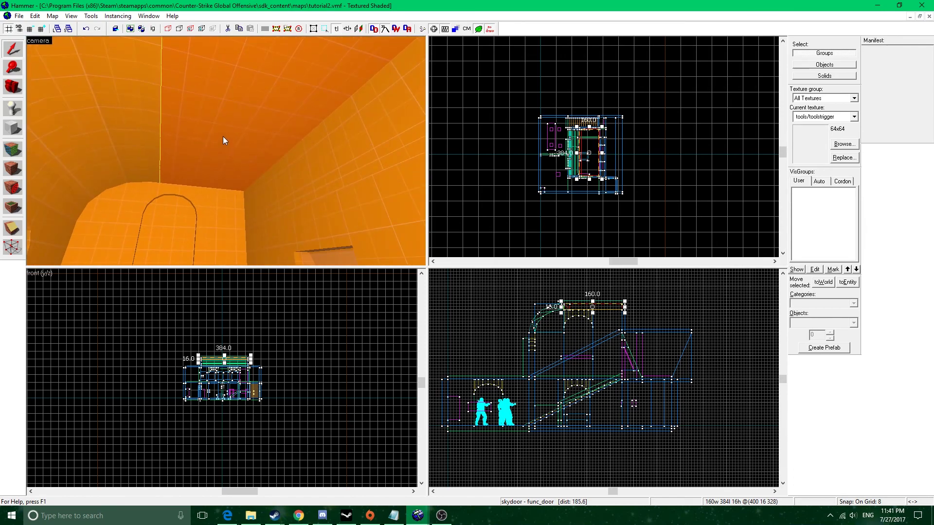
{"action": "double_click", "coordinate": [217, 134]}
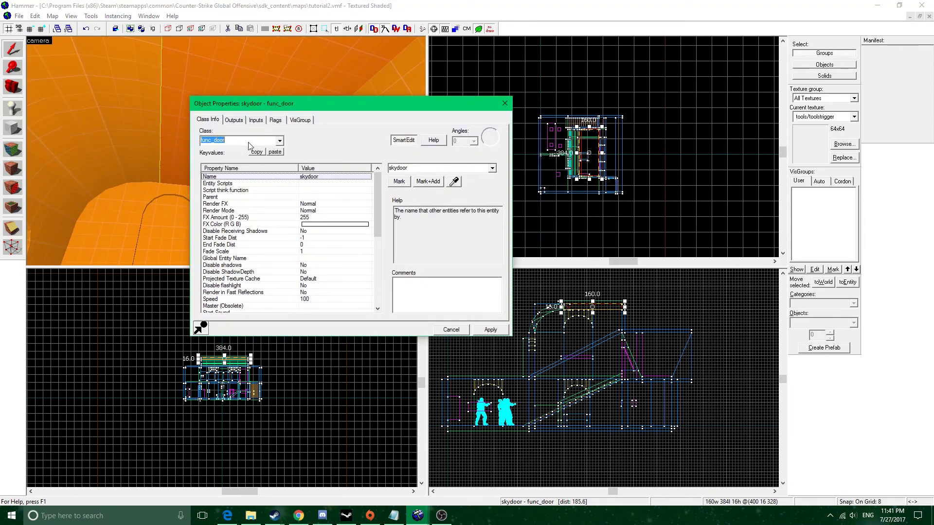
{"action": "left_click", "coordinate": [505, 104]}
- Start texture application, filter the available textures by "skybox", and choose tools/toolsskybox as the current texture
{"action": "key", "text": "z"}
{"action": "key", "text": "s"}
{"action": "key", "text": "w"}
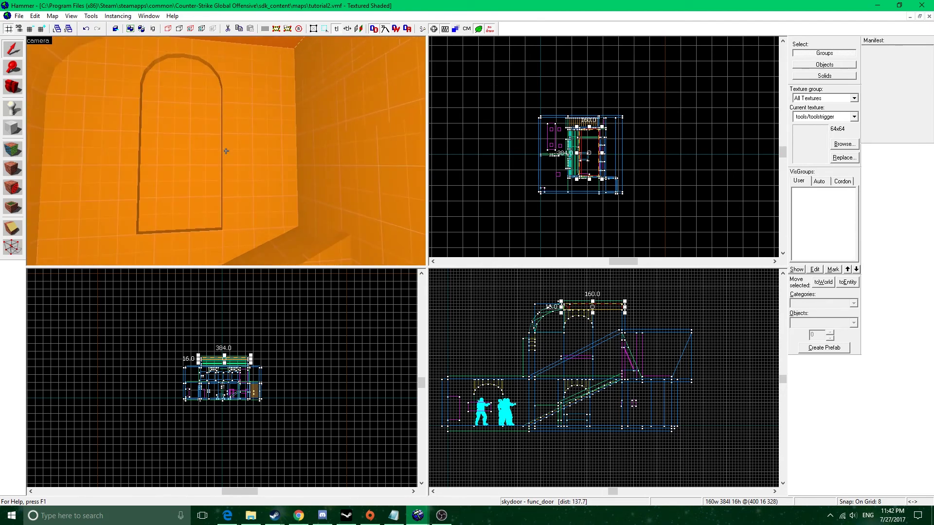
{"action": "key", "text": "s"}
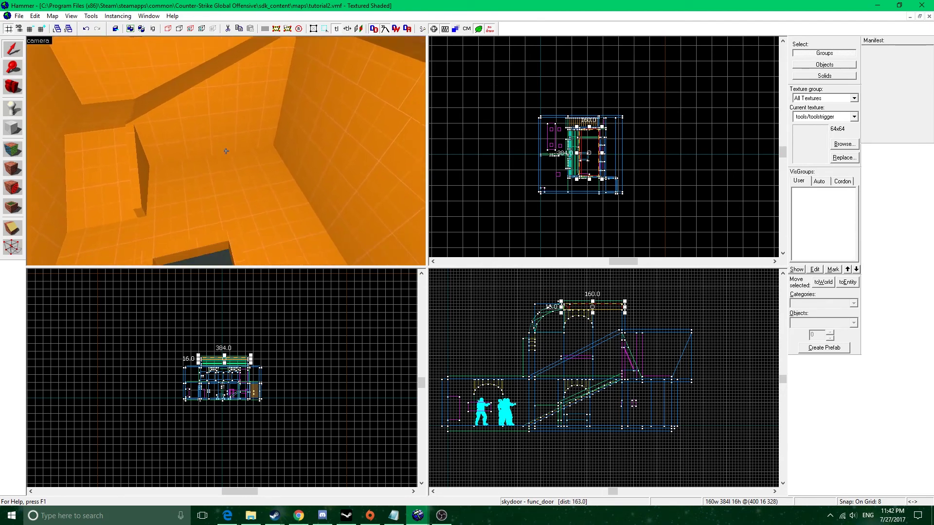
{"action": "key", "text": "s"}
{"action": "key", "text": "z"}
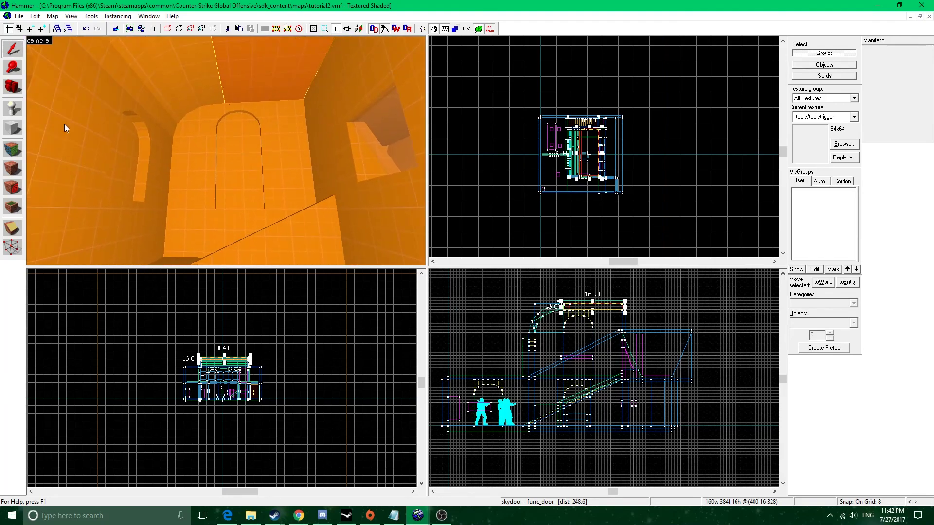
{"action": "left_click", "coordinate": [17, 146]}
{"action": "left_click", "coordinate": [428, 283]}
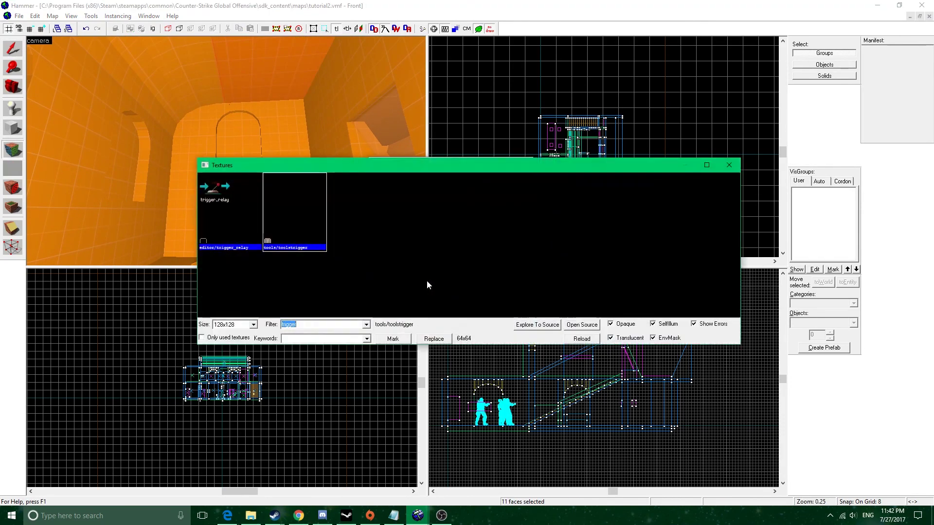
{"action": "type", "text": "sky"}
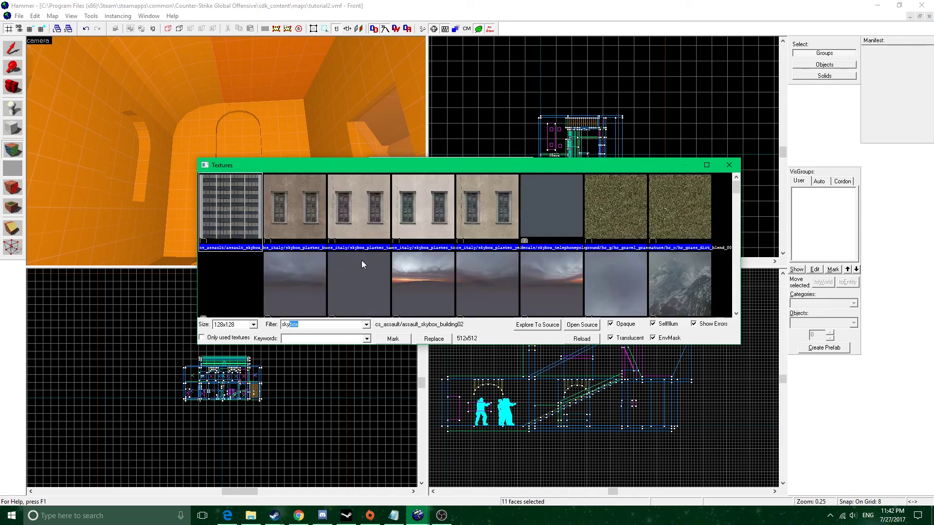
{"action": "type", "text": "box"}
{"action": "scroll", "coordinate": [389, 267], "scroll_direction": "down", "scroll_amount": 5}
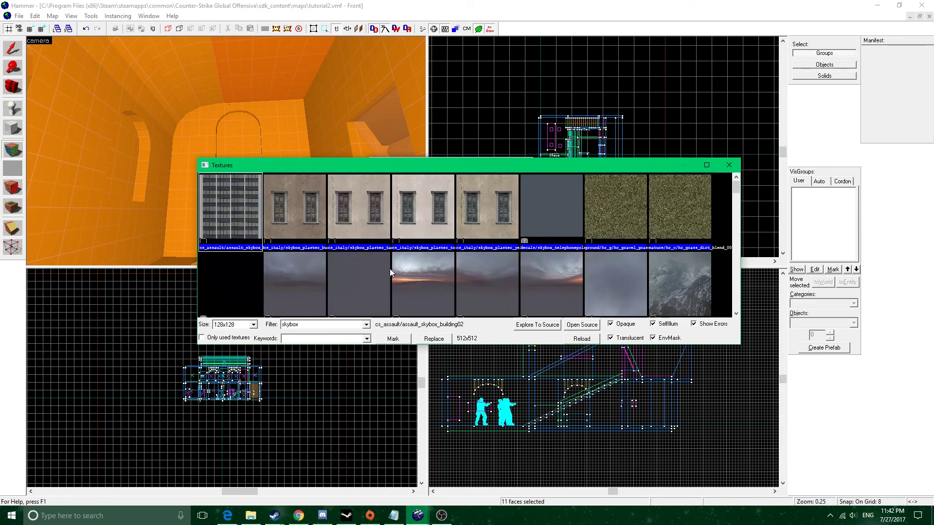
{"action": "scroll", "coordinate": [396, 285], "scroll_direction": "down", "scroll_amount": 5}
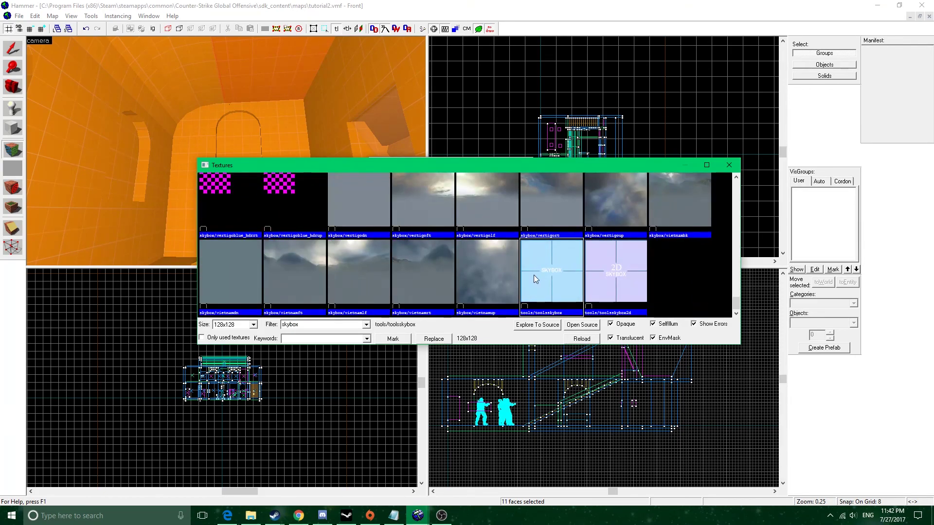
{"action": "double_click", "coordinate": [533, 275]}
- Apply the tools/toolsskybox texture to the wall faces inside the two arched window openings and leave the texture tool
{"action": "key", "text": "z"}
{"action": "key", "text": "w"}
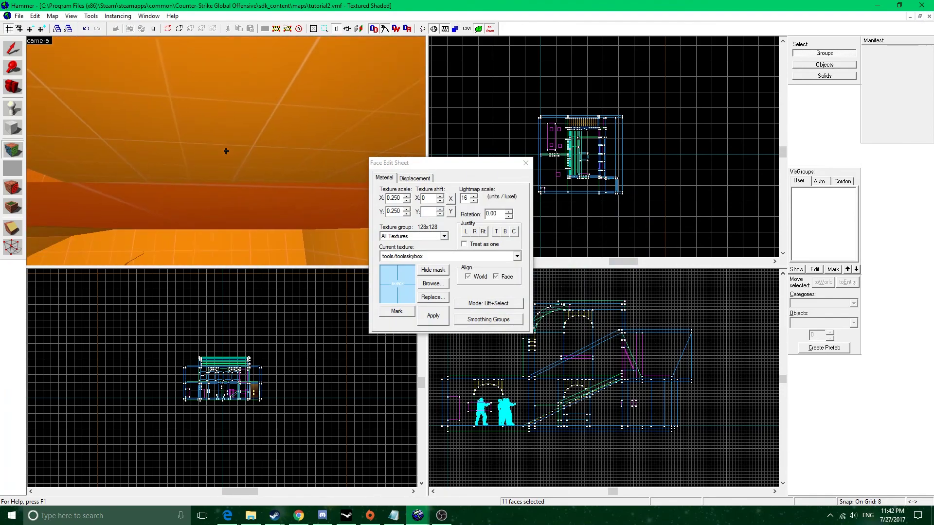
{"action": "right_click", "coordinate": [226, 151]}
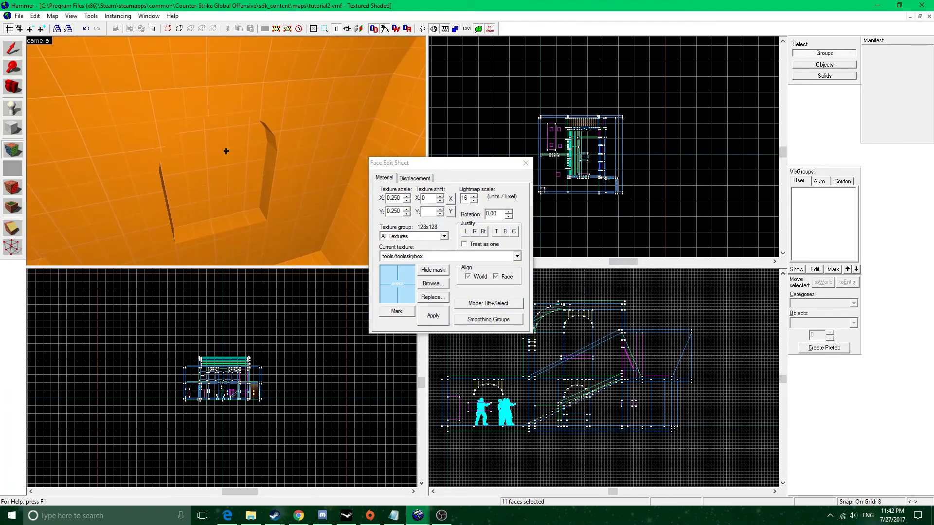
{"action": "right_click", "coordinate": [225, 151]}
{"action": "key", "text": "s"}
{"action": "key", "text": "z"}
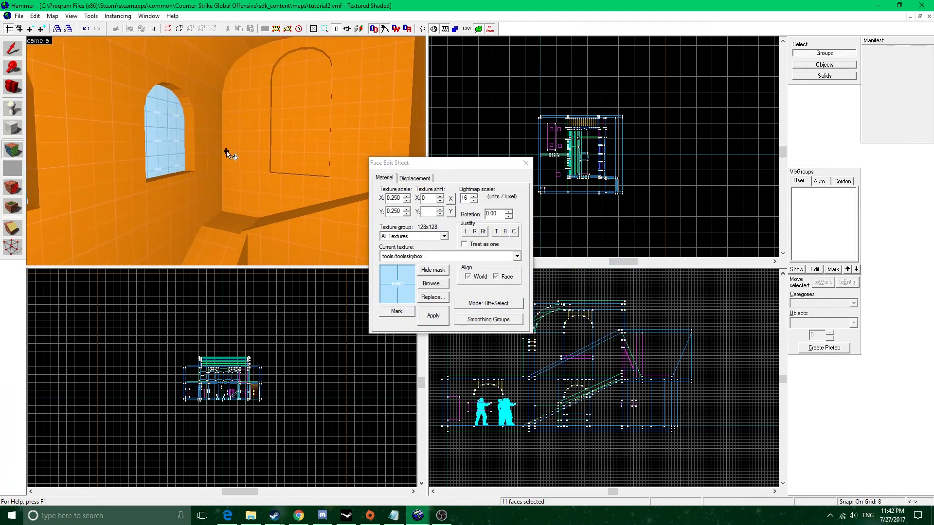
{"action": "left_click", "coordinate": [525, 163]}
{"action": "key", "text": "z"}
{"action": "key", "text": "z"}
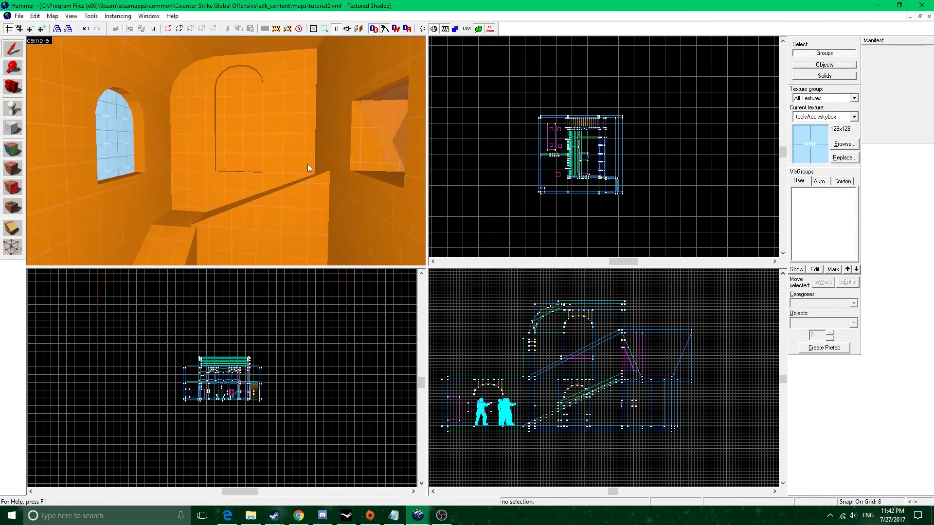
{"action": "middle_click_drag", "start_coordinate": [582, 148], "coordinate": [607, 152]}
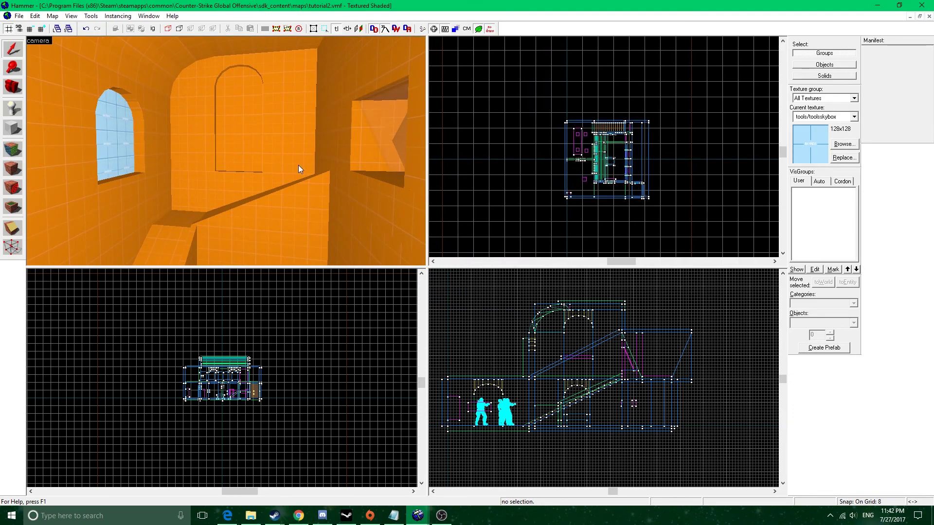
{"action": "key", "text": "z"}
{"action": "key", "text": "z"}
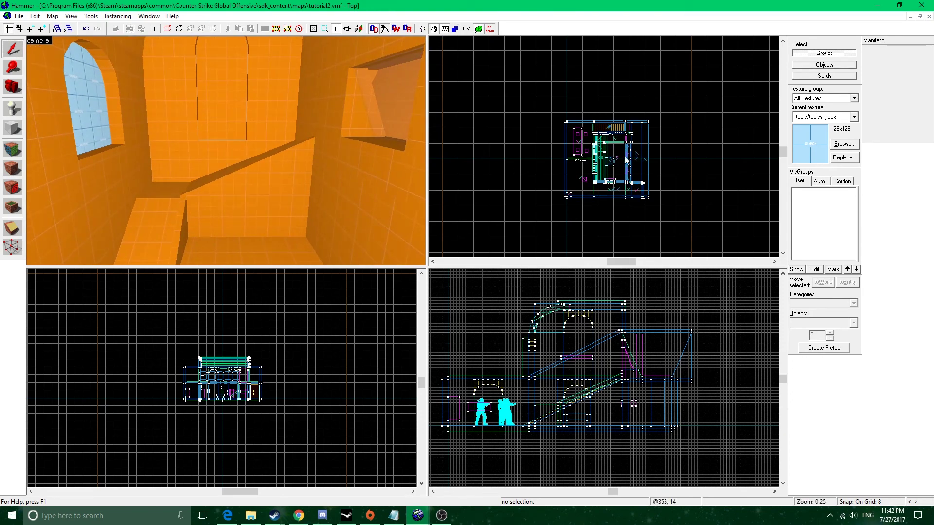
{"action": "scroll", "coordinate": [681, 166], "scroll_direction": "up", "scroll_amount": 2}
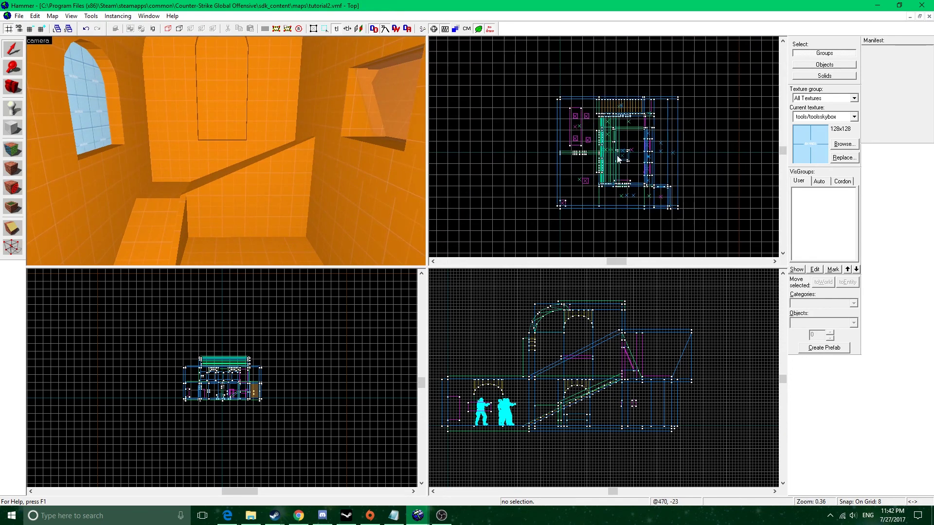
{"action": "left_click", "coordinate": [12, 128]}
{"action": "left_click_drag", "start_coordinate": [522, 88], "coordinate": [708, 243]}
{"action": "scroll", "coordinate": [634, 312], "scroll_direction": "down", "scroll_amount": 3}
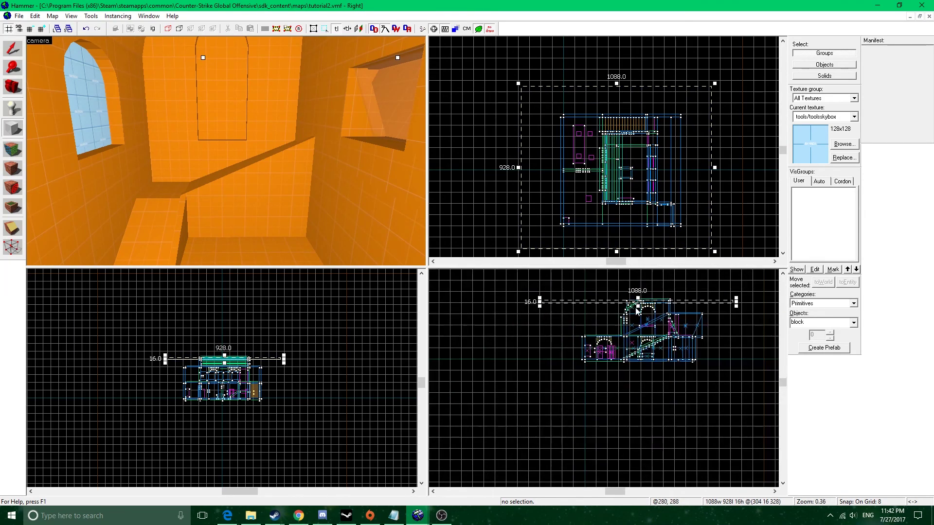
{"action": "left_click_drag", "start_coordinate": [638, 306], "coordinate": [640, 372]}
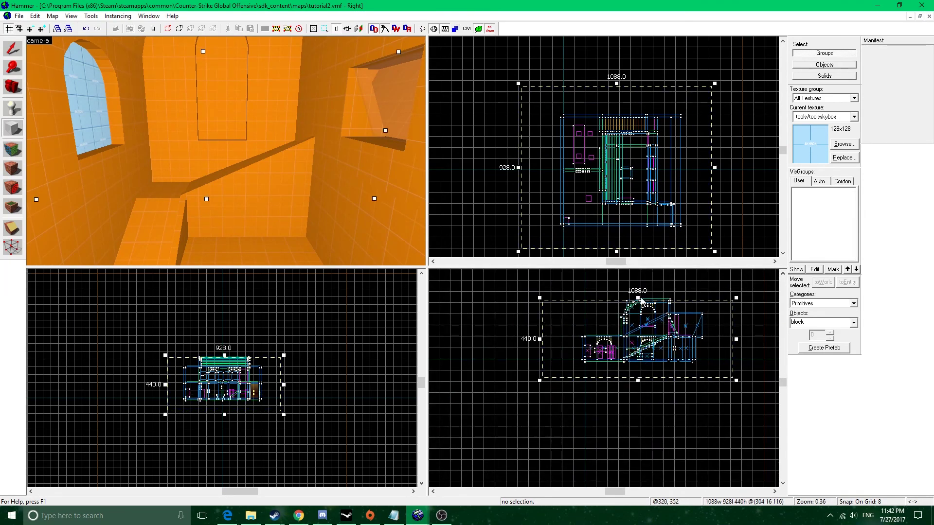
{"action": "left_click_drag", "start_coordinate": [638, 296], "coordinate": [614, 282]}
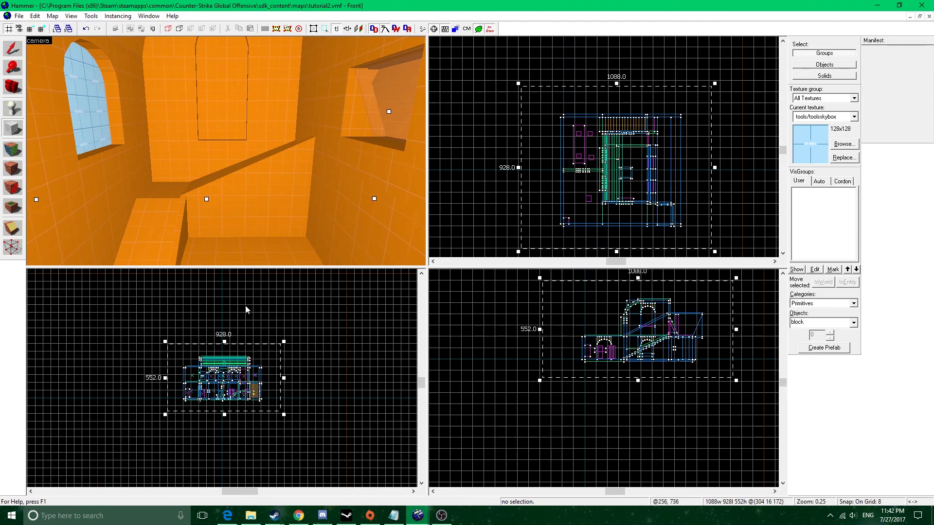
{"action": "left_click", "coordinate": [16, 53]}
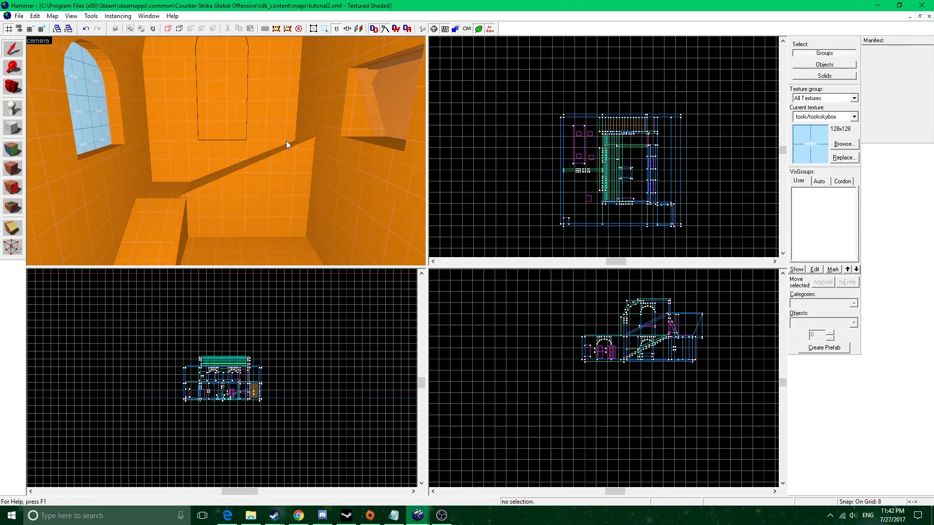
- Compile the map again and run it in the game with the Fast configuration
{"action": "key", "text": "z"}
{"action": "key", "text": "w"}
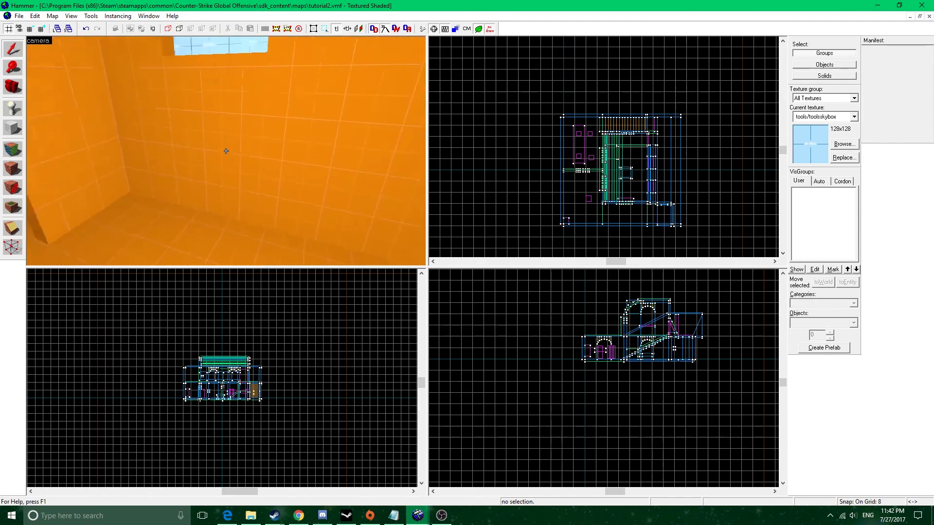
{"action": "key", "text": "w"}
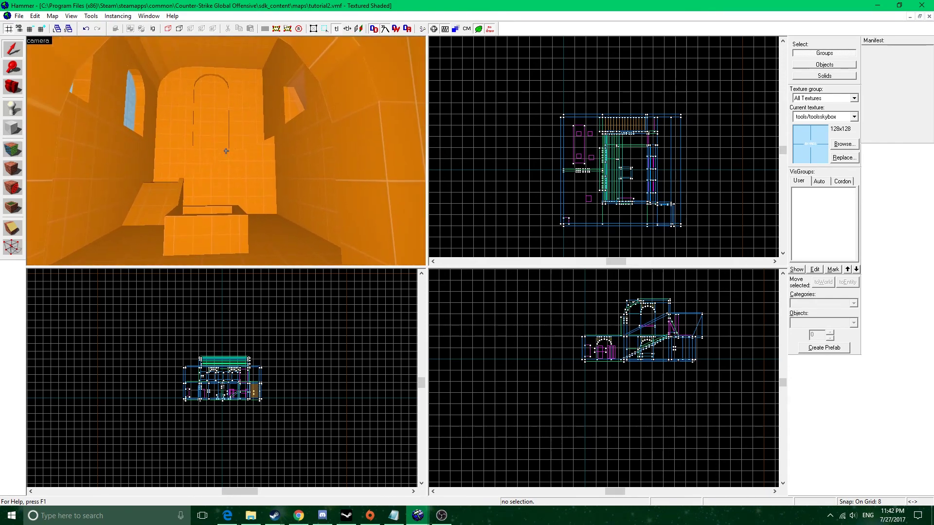
{"action": "key", "text": "s"}
{"action": "key", "text": "w"}
{"action": "key", "text": "s"}
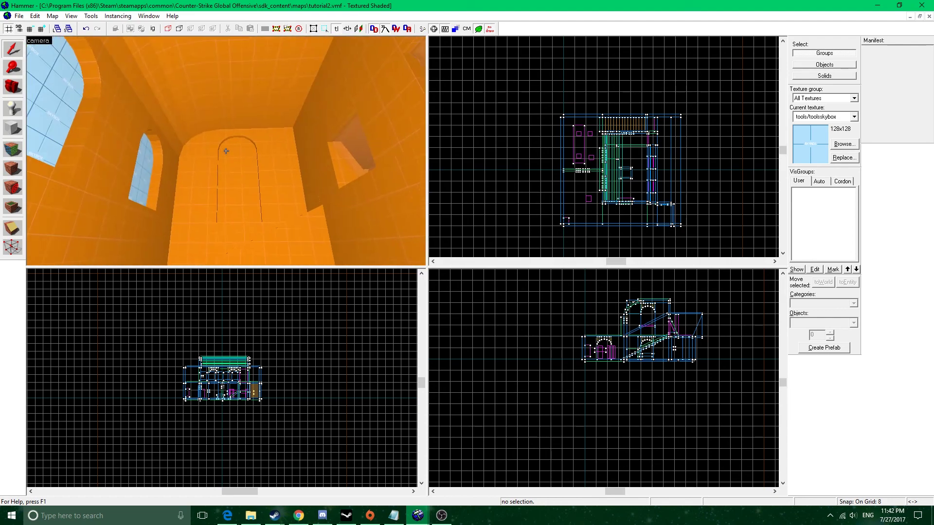
{"action": "key", "text": "z"}
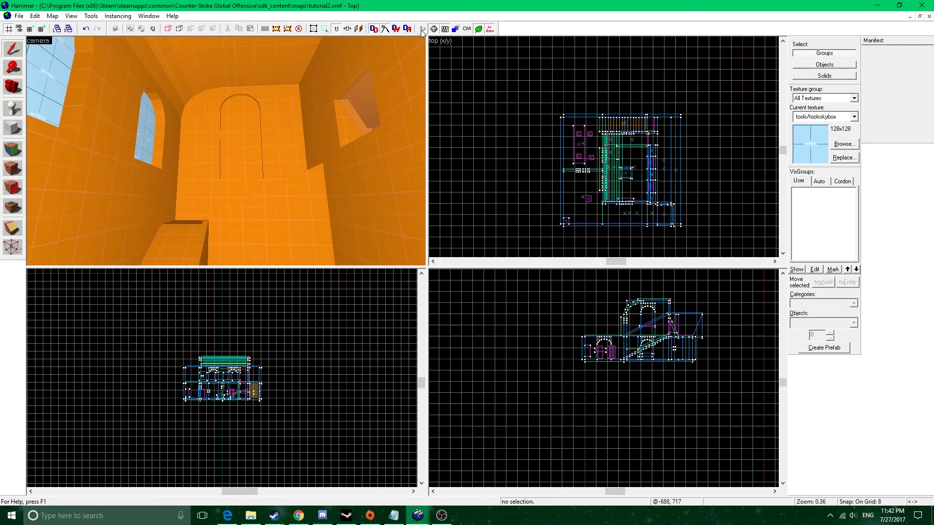
{"action": "left_click", "coordinate": [422, 29]}
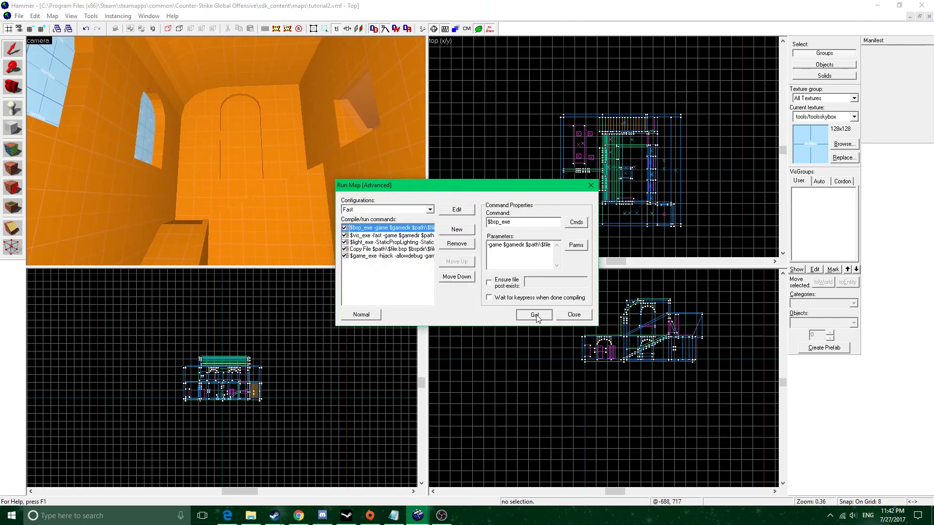
{"action": "left_click", "coordinate": [535, 315]}
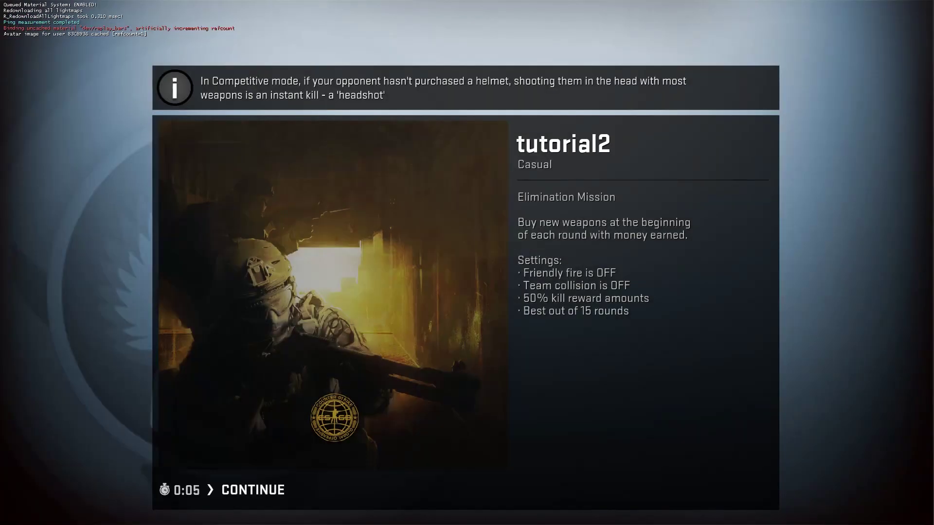
- Continue into the loaded tutorial2 map, join the Counter-Terrorists, and test it by shooting at the Terrorist bots
{"action": "key", "text": "Return"}
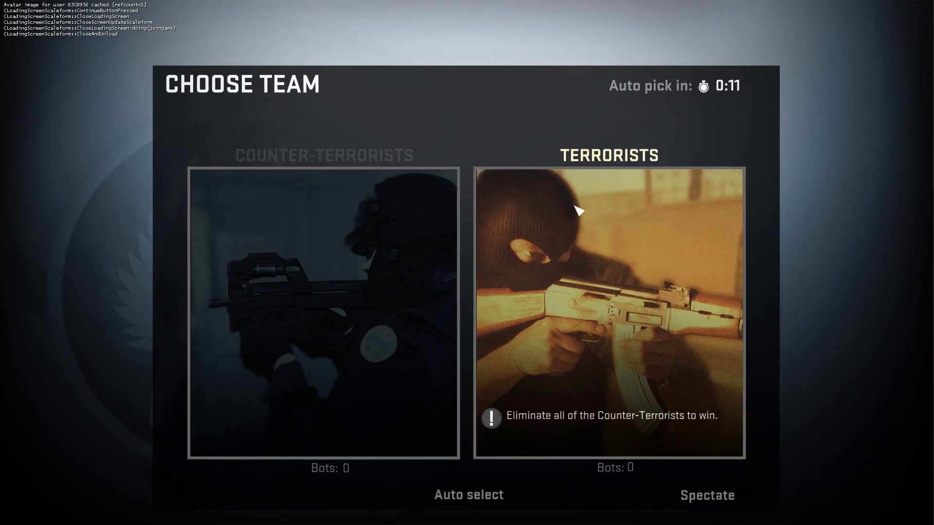
{"action": "left_click", "coordinate": [323, 311]}
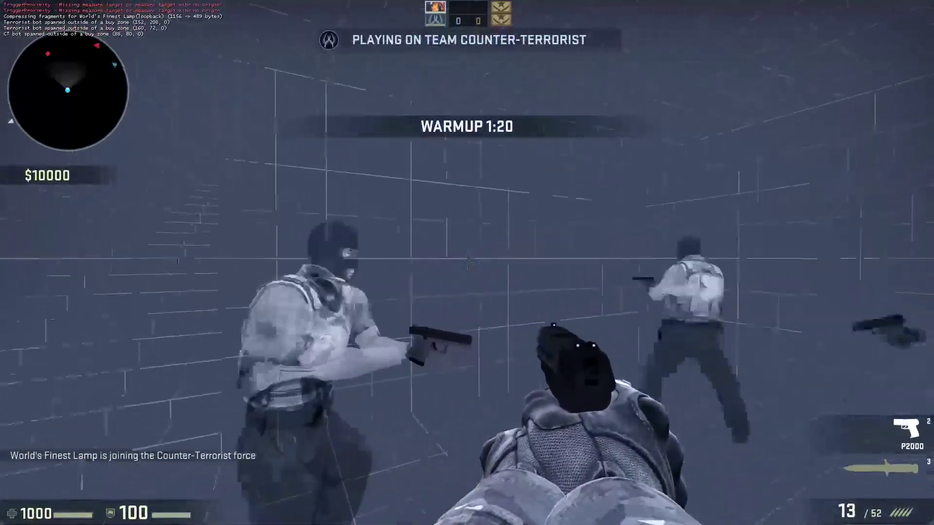
{"action": "key", "text": "f"}
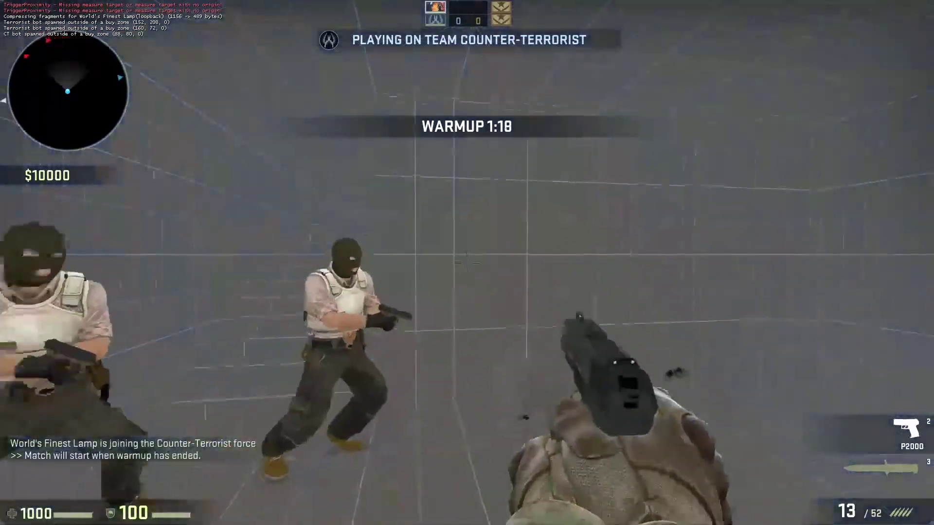
{"action": "left_click", "coordinate": [467, 263]}
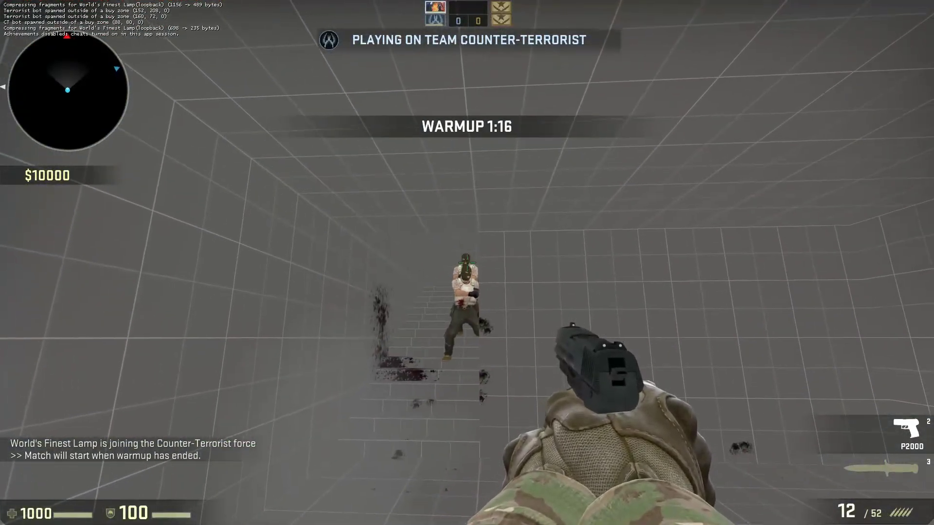
{"action": "left_click", "coordinate": [467, 263]}
{"action": "left_click", "coordinate": [467, 263]}
{"action": "left_click", "coordinate": [467, 263]}
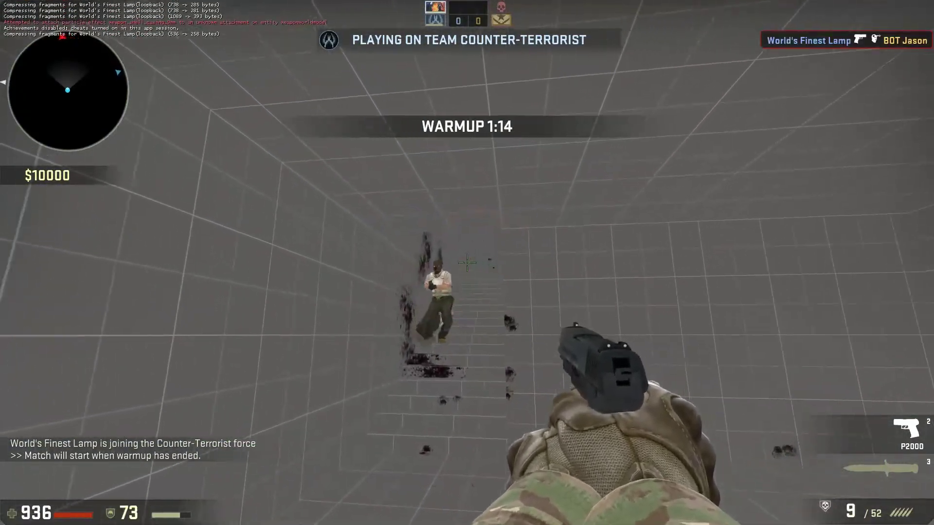
- Shoot the remaining Terrorist bot with the P2000, reload, and keep the pistol in hand
{"action": "left_click", "coordinate": [466, 263]}
{"action": "left_click", "coordinate": [467, 262]}
{"action": "left_click", "coordinate": [467, 263]}
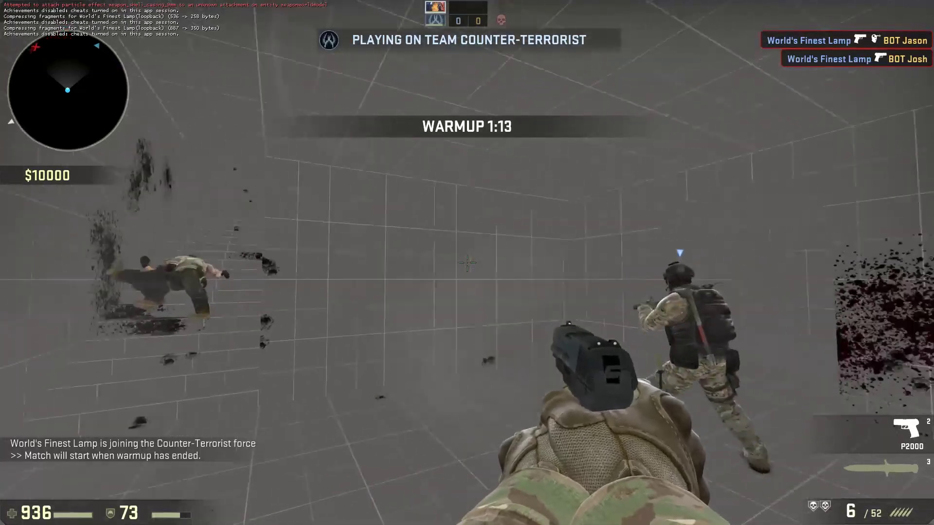
{"action": "key", "text": "r"}
{"action": "key", "text": "3"}
{"action": "key", "text": "2"}
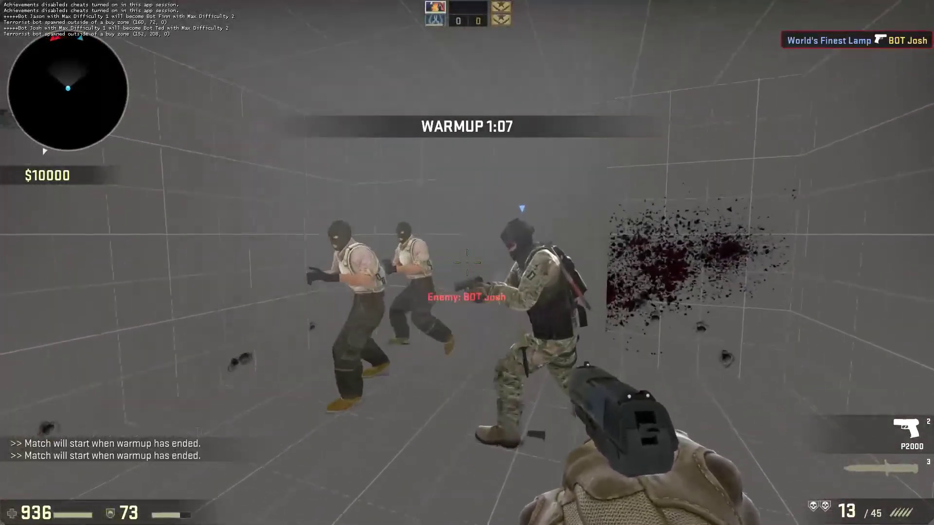
- Remove all bots from the match with the bot_kick console command and return to the game
{"action": "key", "text": "grave"}
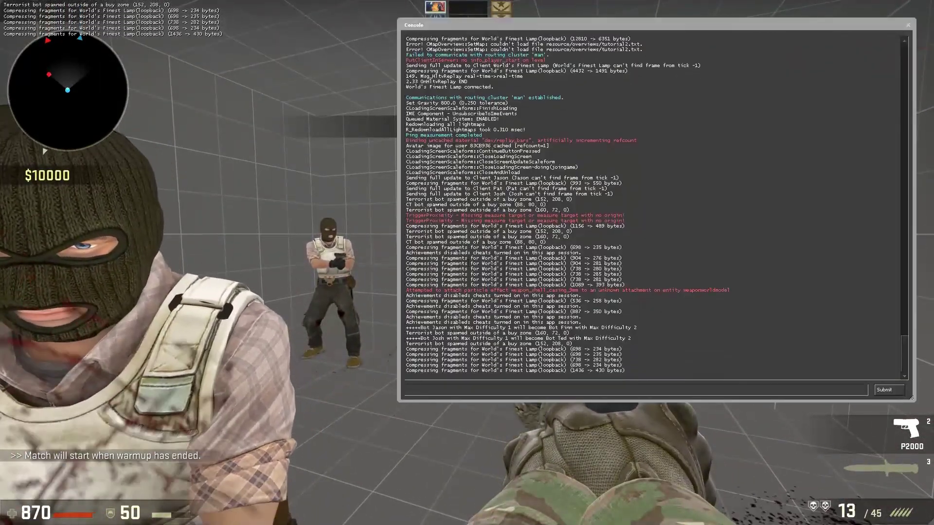
{"action": "type", "text": "bot_kick"}
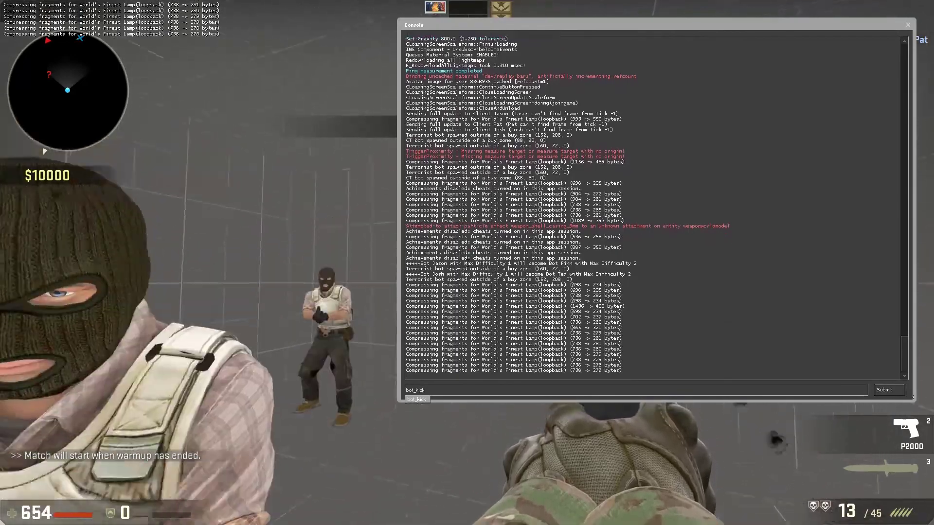
{"action": "key", "text": "Return"}
{"action": "key", "text": "grave"}
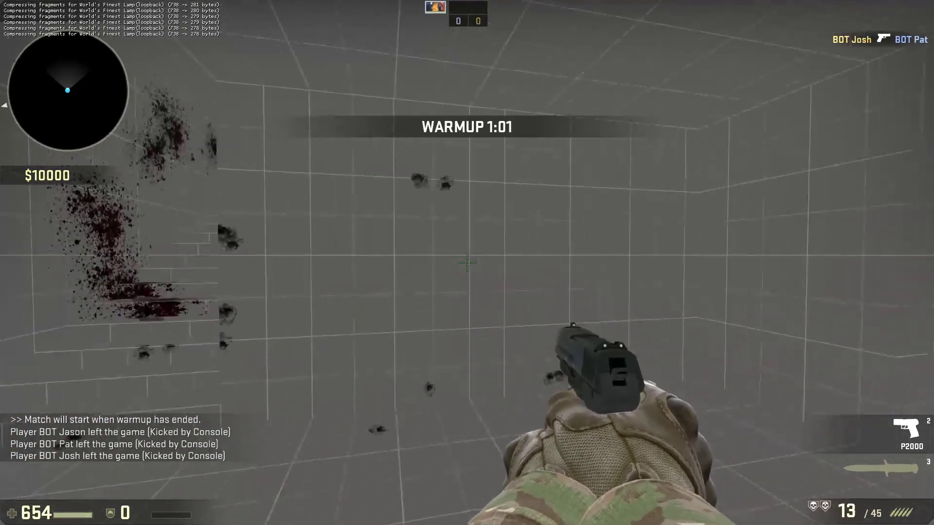
- Walk through the map and examine how the skybox texture looks through the arched window openings
{"action": "key", "text": "f"}
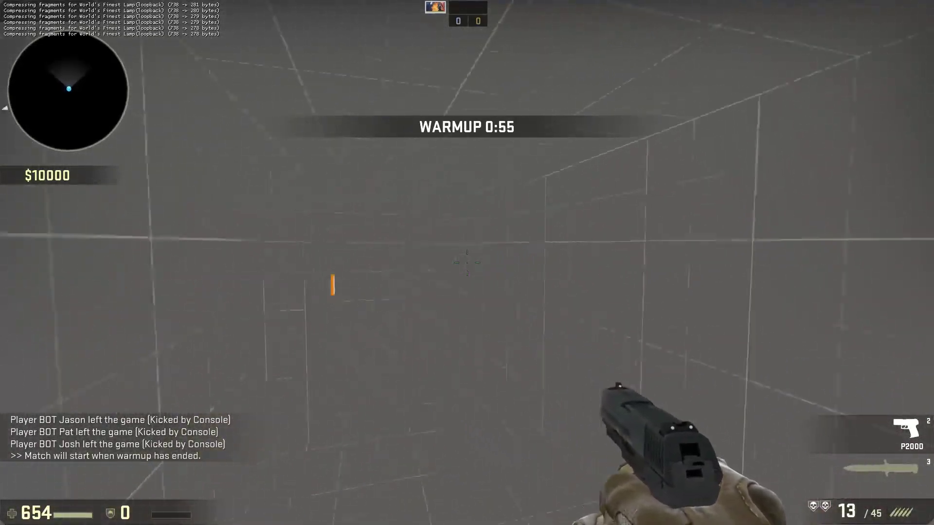
{"action": "key", "text": "w"}
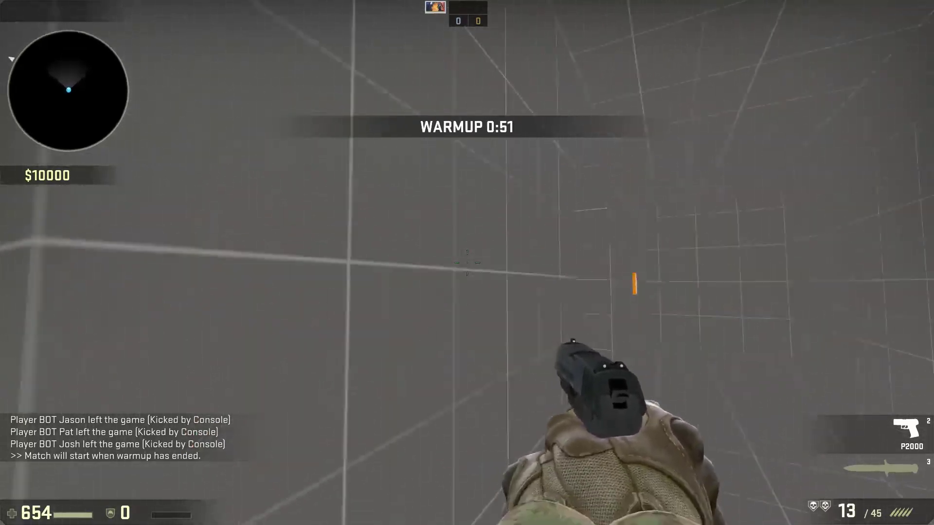
{"action": "key", "text": "f"}
{"action": "key", "text": "f"}
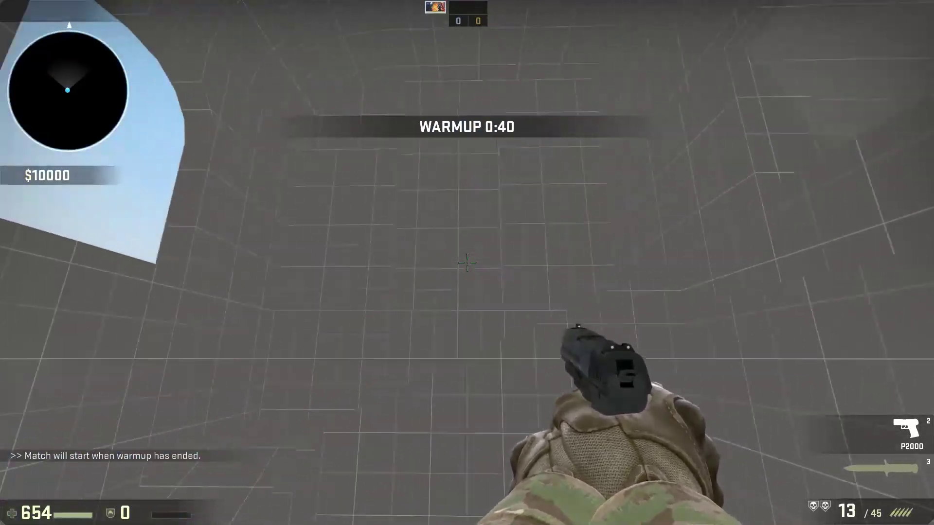
{"action": "key", "text": "w"}
{"action": "key", "text": "space"}
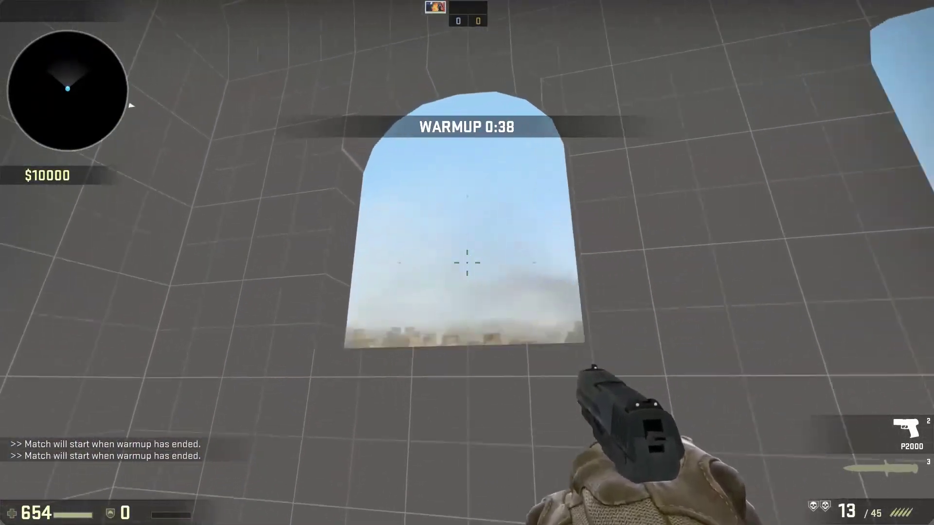
{"action": "key", "text": "3"}
{"action": "key", "text": "2"}
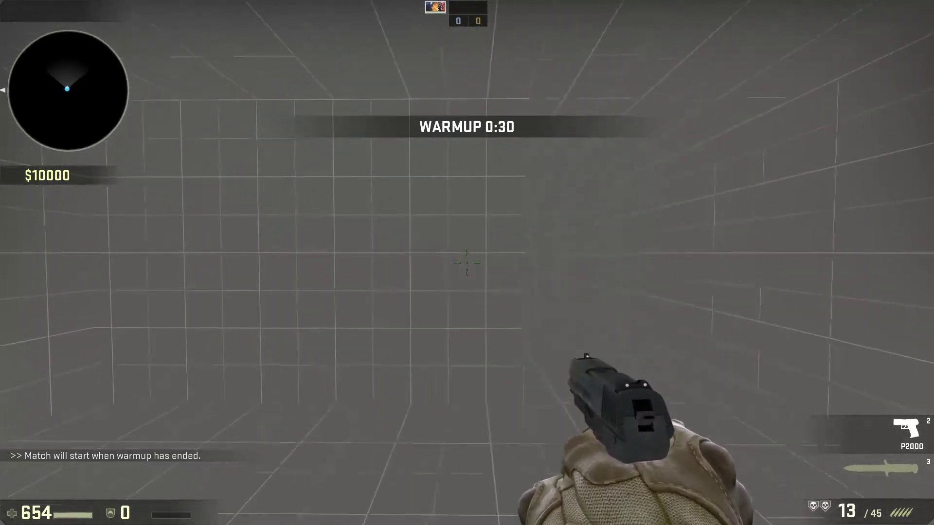
- Test the glass by breaking it, and check the arched opening and surrounding walls from the rest of the room
{"action": "key", "text": "3"}
{"action": "key", "text": "2"}
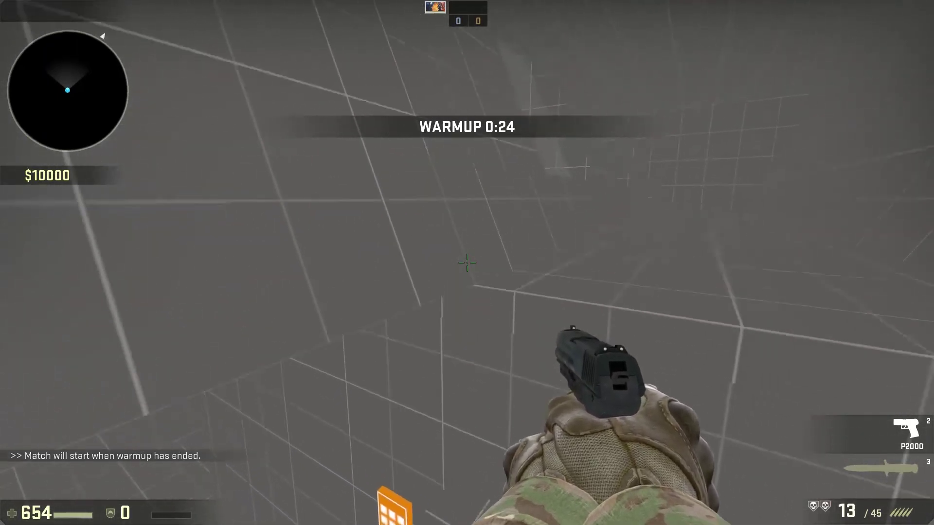
{"action": "key", "text": "w"}
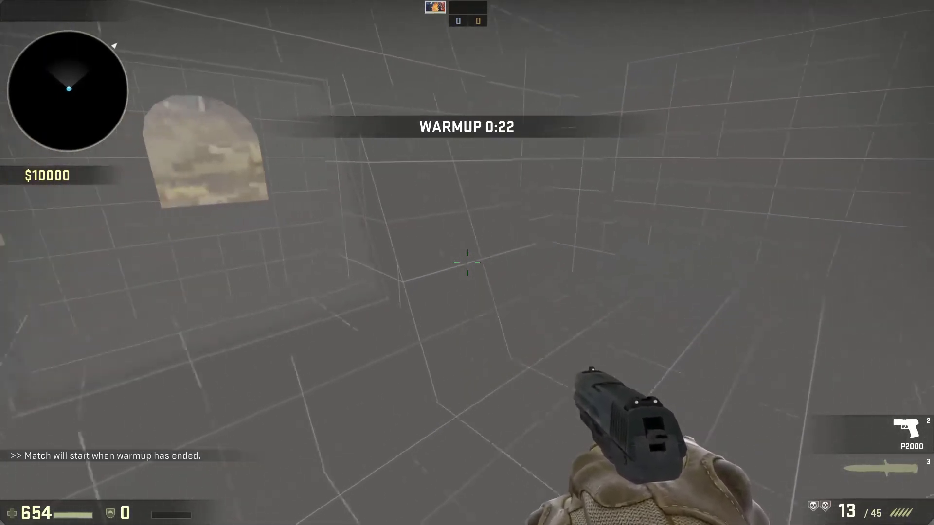
{"action": "key", "text": "w"}
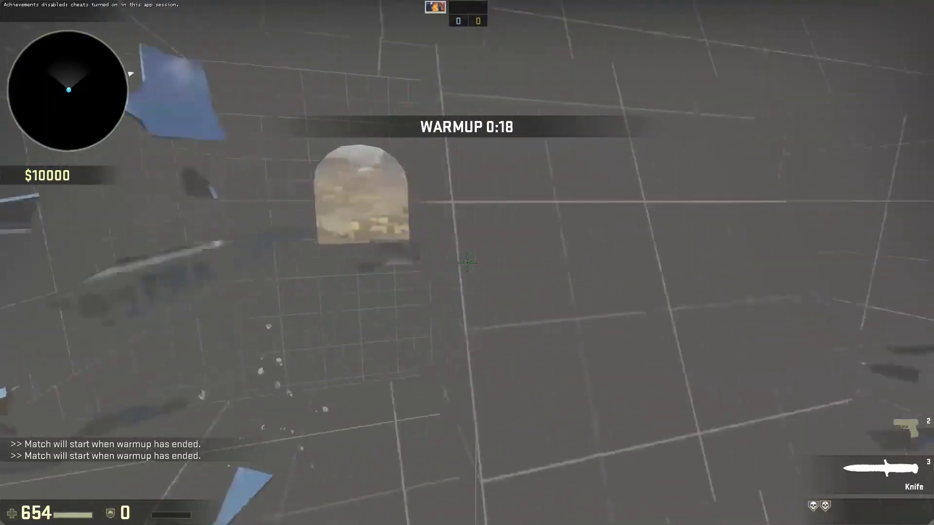
{"action": "key", "text": "2"}
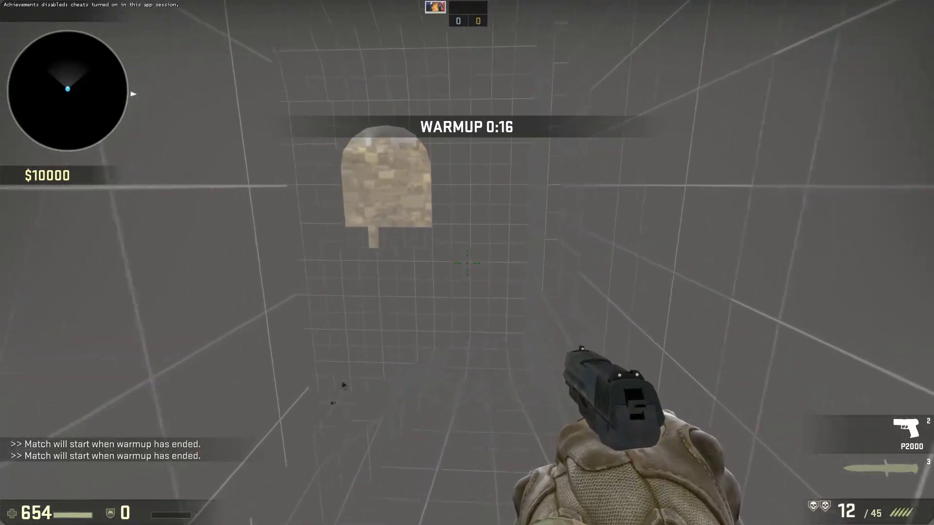
{"action": "key", "text": "w"}
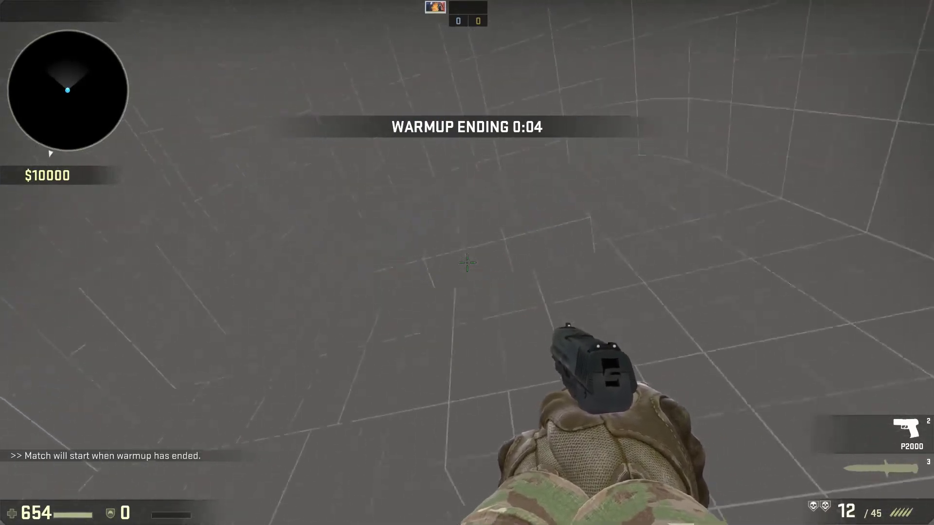
{"action": "key", "text": "w"}
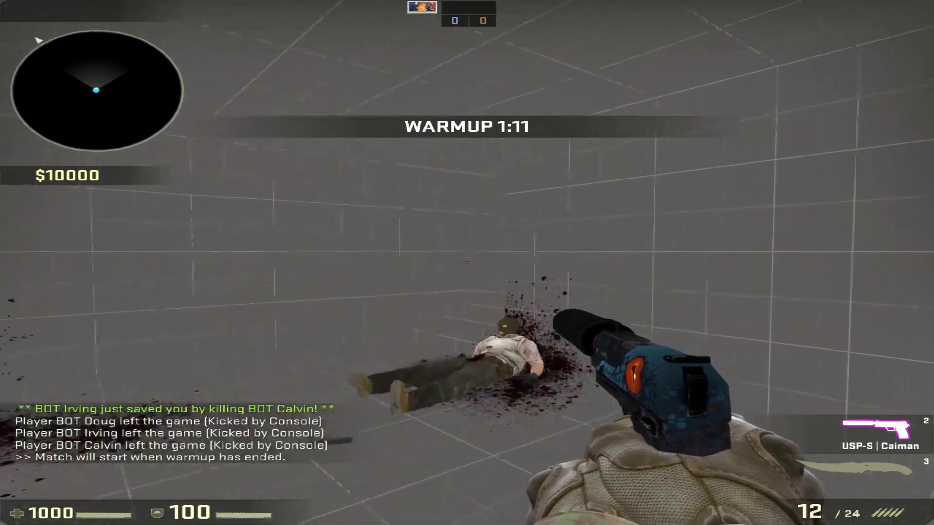
- Switch to the knife and swing it at the Terrorist bot's body on the floor
{"action": "key", "text": "3"}
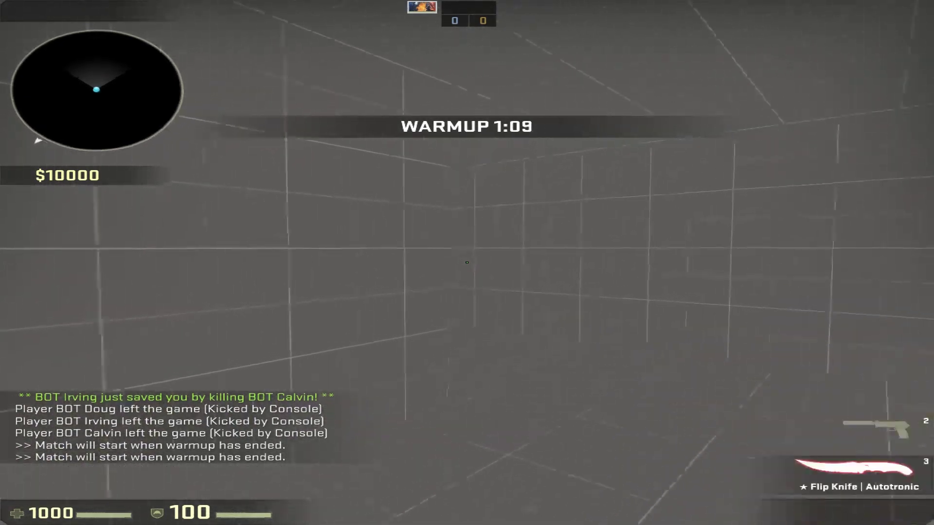
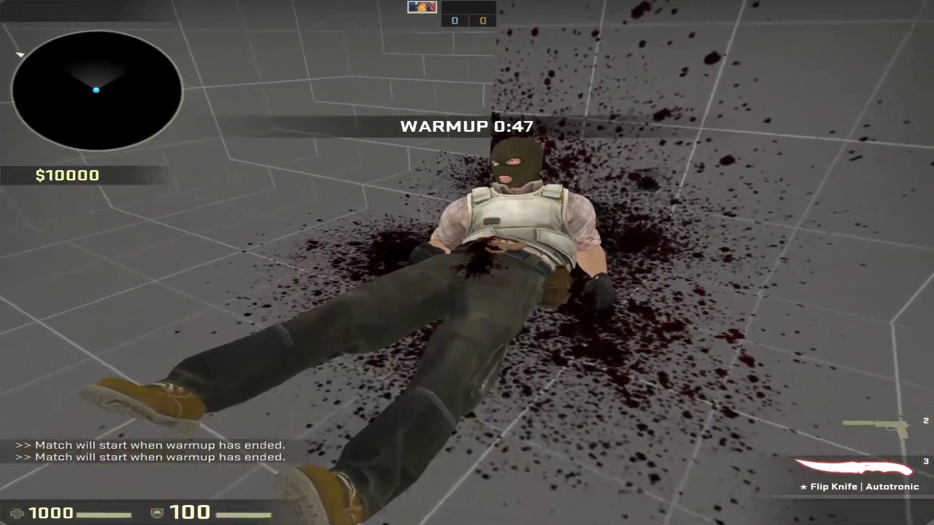
{"action": "left_click", "coordinate": [468, 263]}
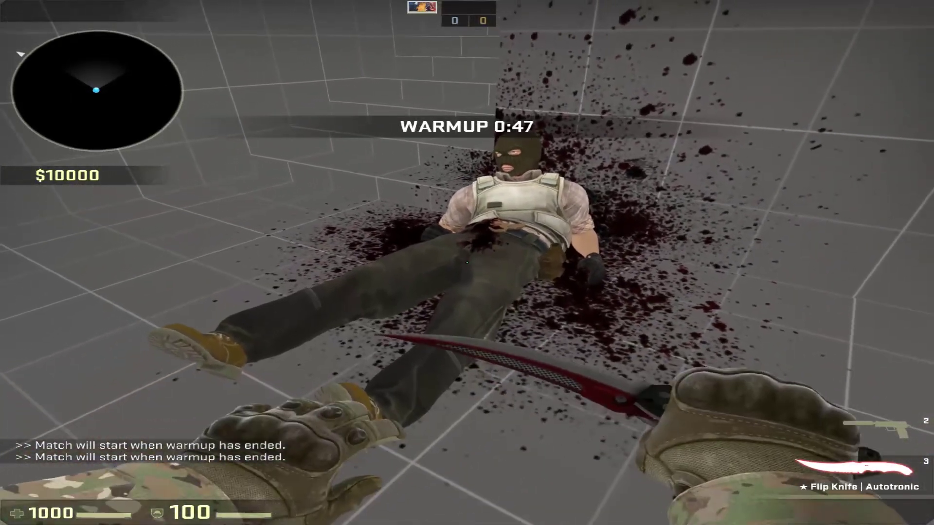
{"action": "left_click", "coordinate": [467, 262]}
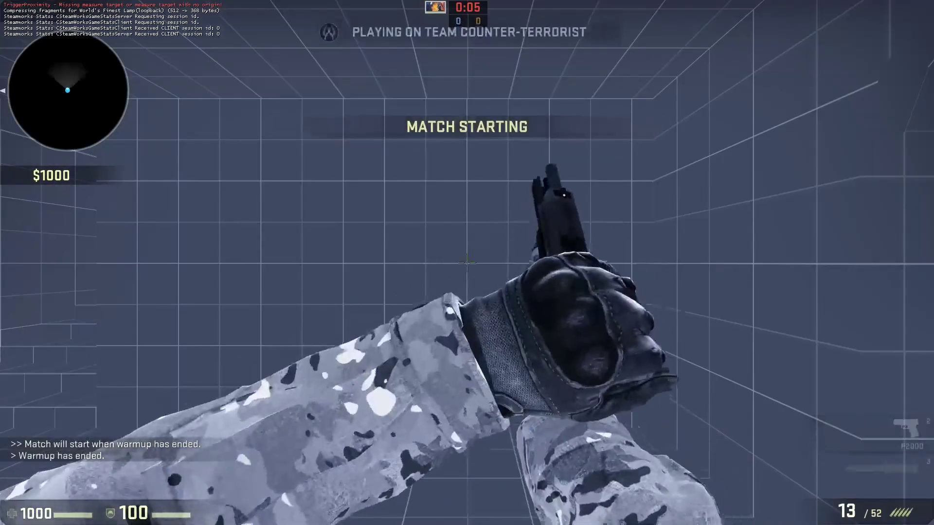
- With the knife drawn, approach the orange wall panel and test the area around it and the ceiling's skybox opening
{"action": "key", "text": "3"}
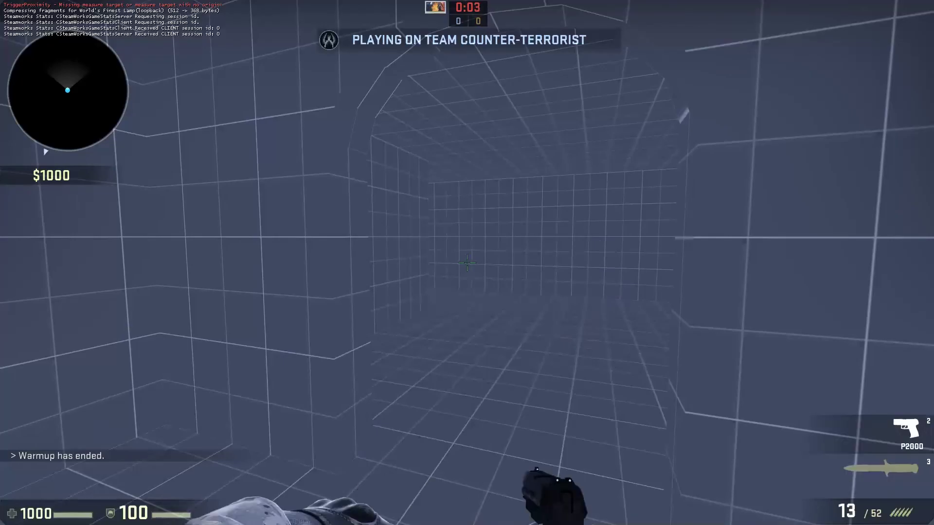
{"action": "key", "text": "3"}
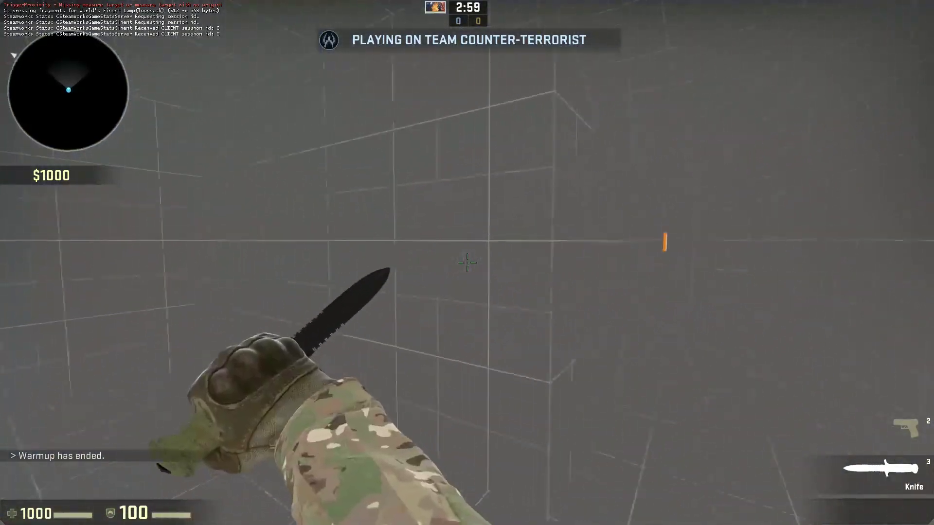
{"action": "key", "text": "w"}
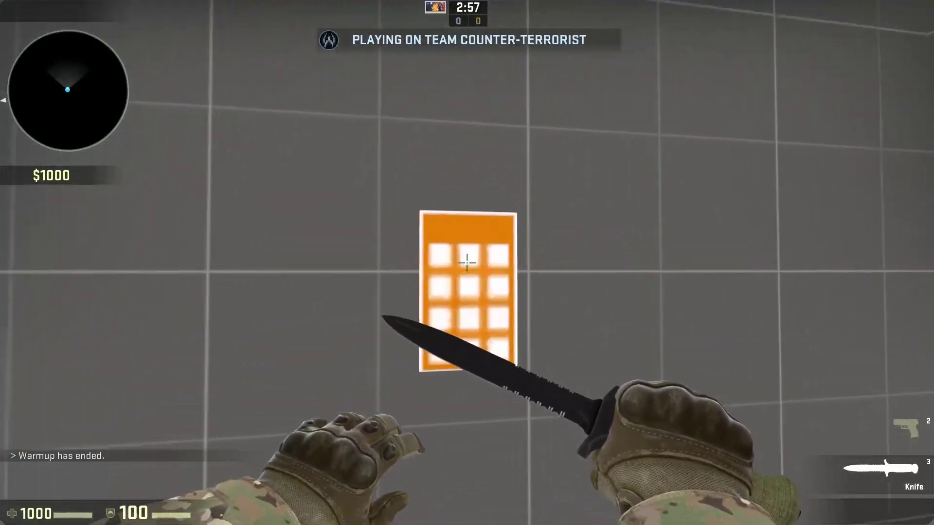
{"action": "key", "text": "w"}
{"action": "left_click", "coordinate": [467, 263]}
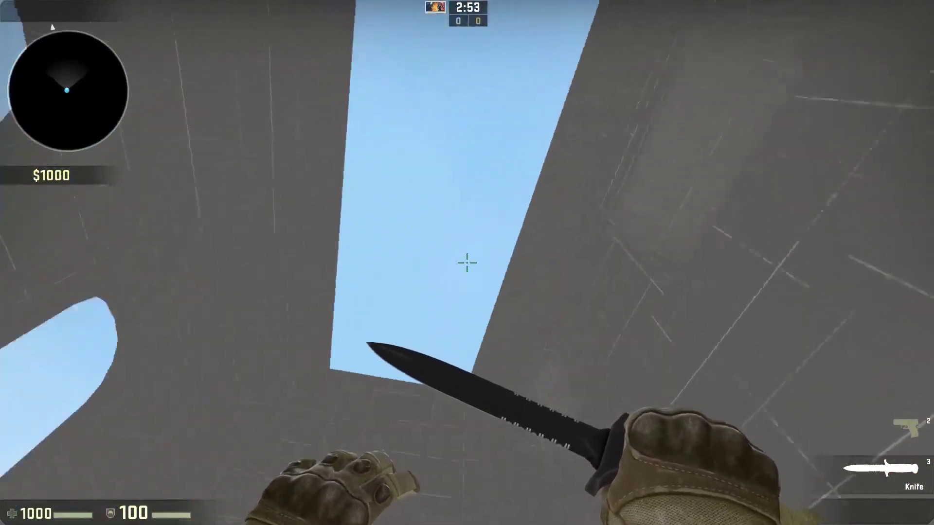
{"action": "left_click", "coordinate": [467, 263]}
{"action": "left_click", "coordinate": [467, 263]}
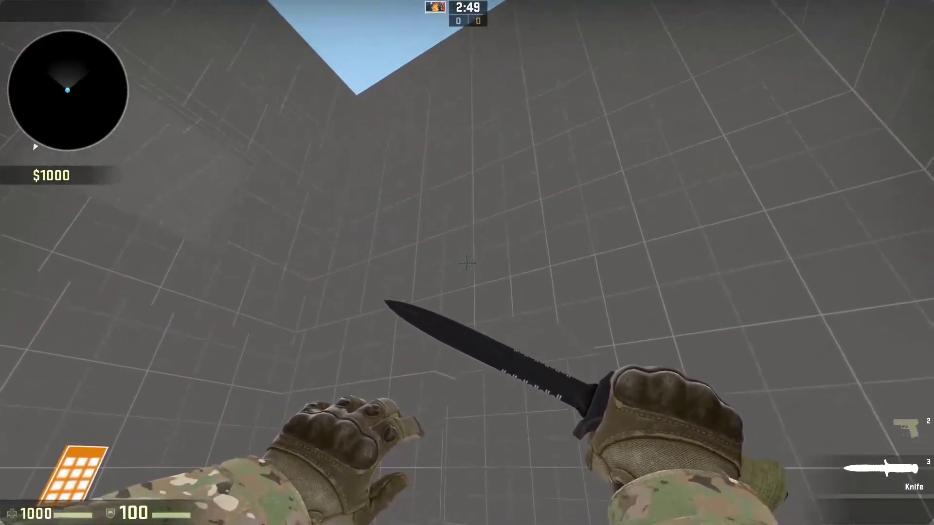
{"action": "left_click", "coordinate": [467, 263]}
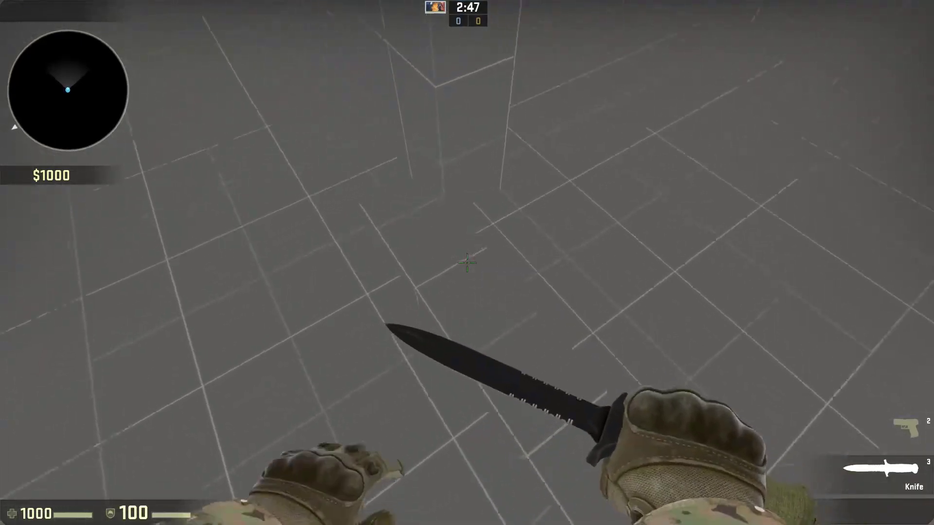
{"action": "left_click", "coordinate": [467, 263]}
{"action": "left_click", "coordinate": [468, 262]}
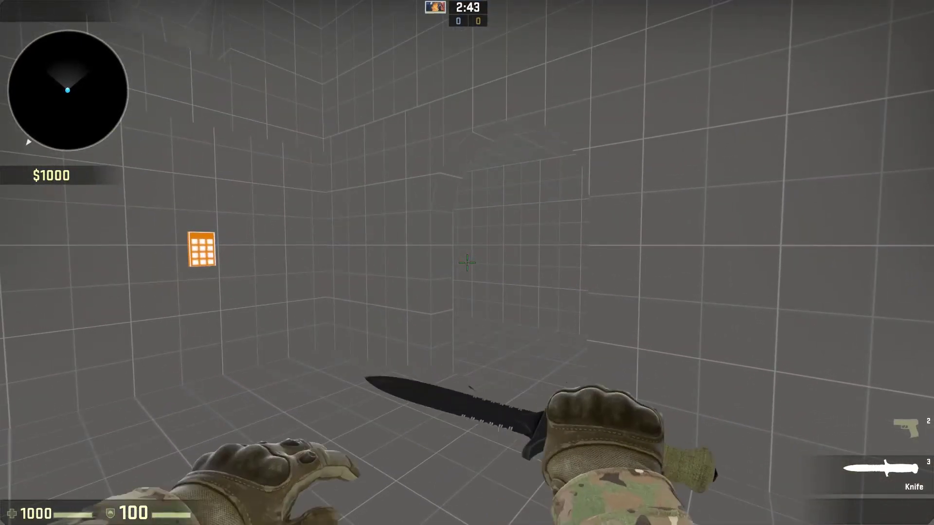
- Restart the match with the console command mp_restartgame 1 and return to the game
{"action": "key", "text": "grave"}
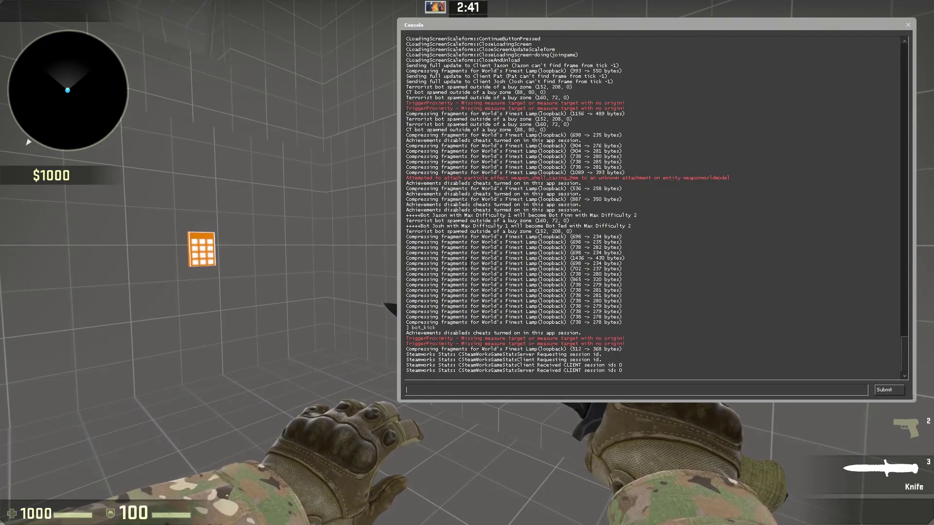
{"action": "type", "text": "mp_r"}
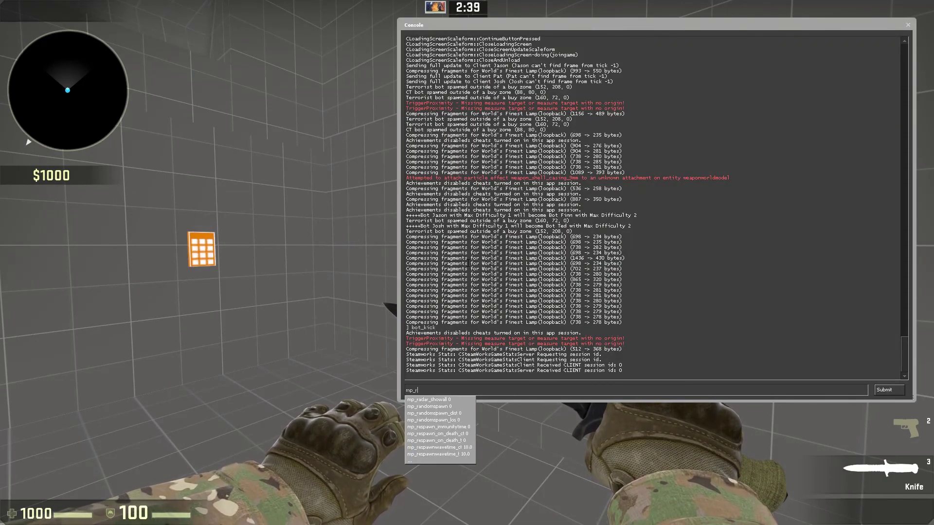
{"action": "type", "text": "1"}
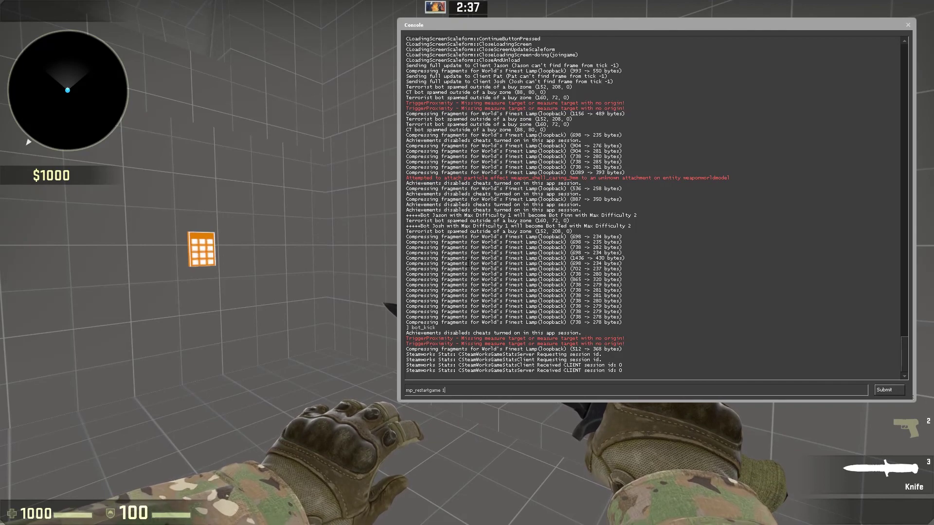
{"action": "key", "text": "Return"}
{"action": "key", "text": "grave"}
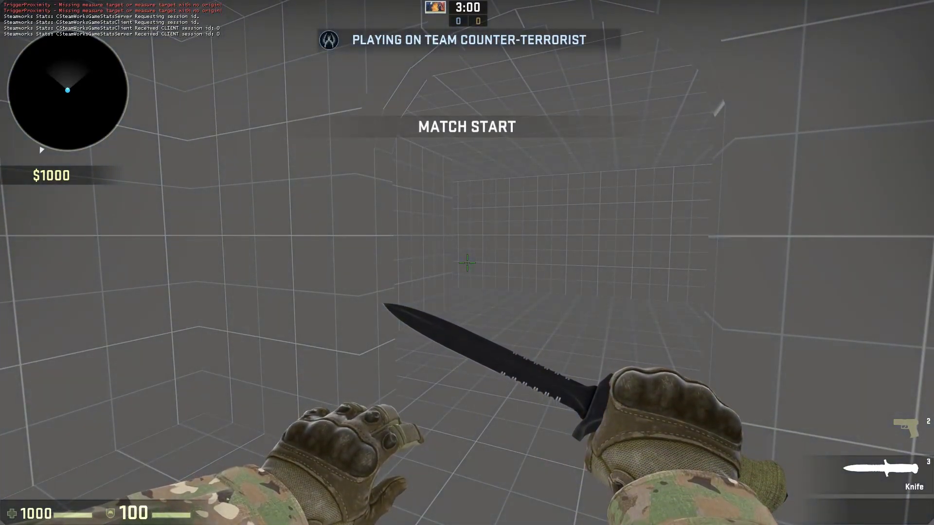
- Go back to the orange wall panel in the restarted match and recheck the nearby walls and rectangular ceiling opening
{"action": "key", "text": "w"}
{"action": "key", "text": "w"}
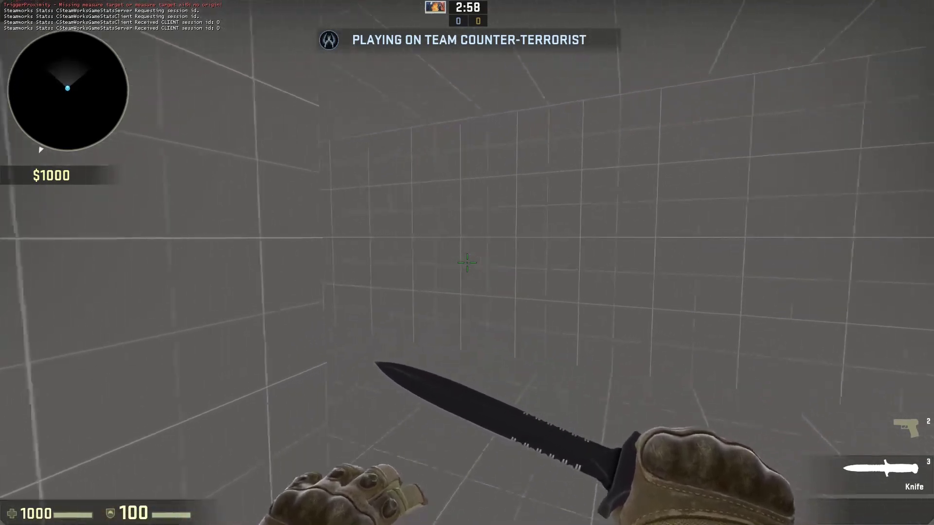
{"action": "key", "text": "w"}
{"action": "left_click", "coordinate": [466, 263]}
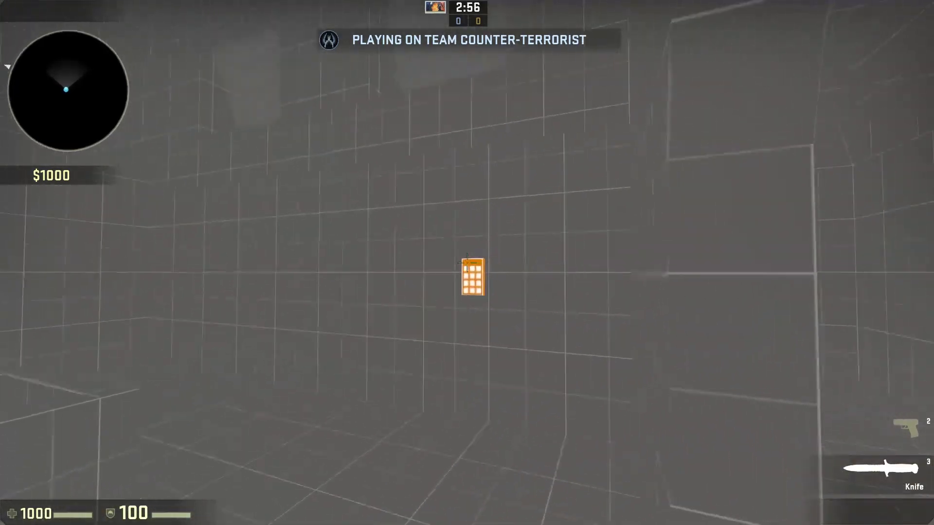
{"action": "key", "text": "s"}
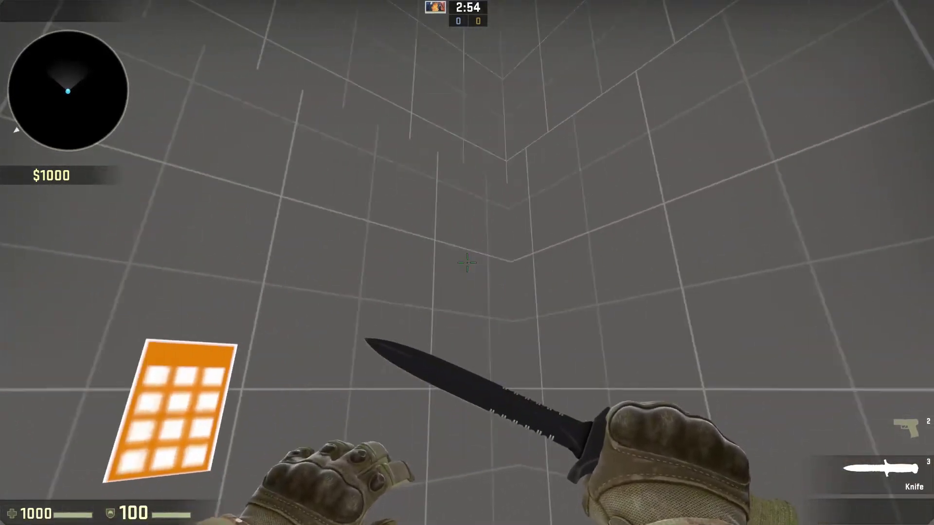
{"action": "left_click", "coordinate": [467, 263]}
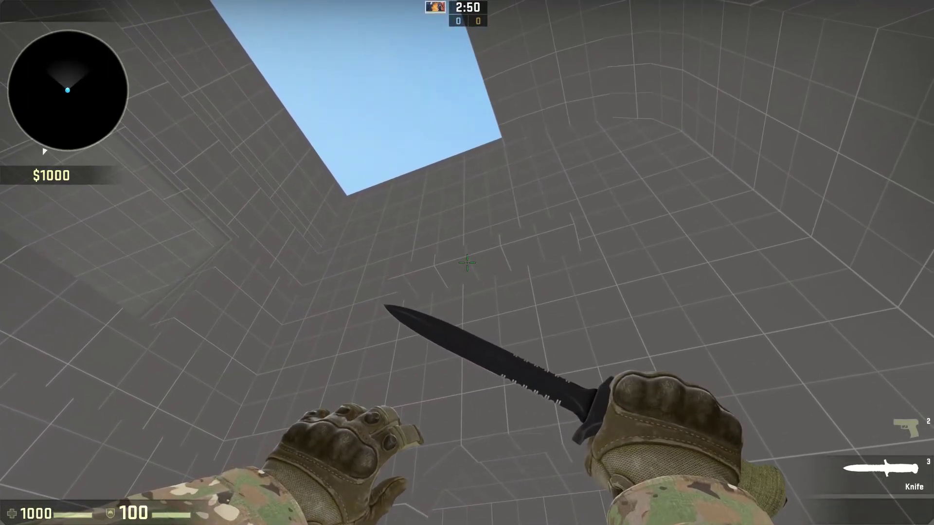
- Roam the grey grid rooms with the knife drawn, examining the walls around the orange panel and the ceiling's skybox opening
{"action": "left_click", "coordinate": [468, 263]}
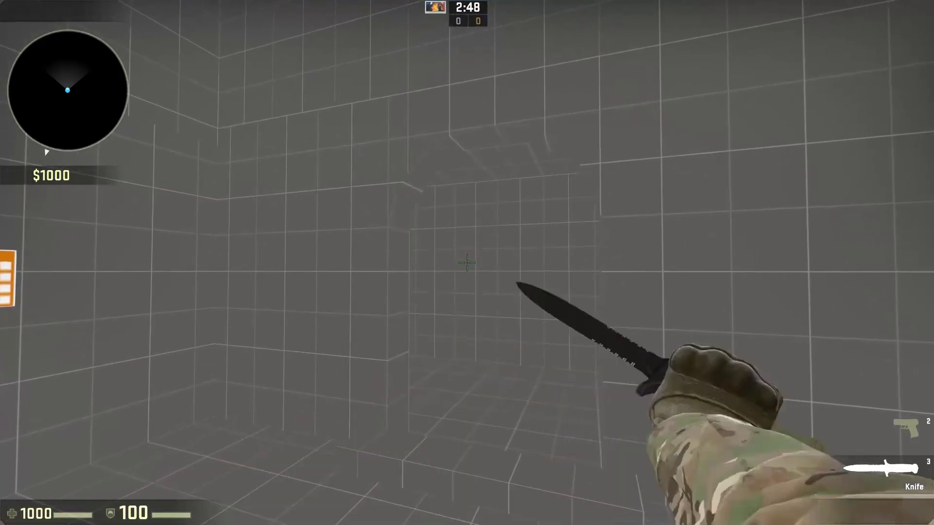
{"action": "key", "text": "w"}
{"action": "left_click", "coordinate": [467, 263]}
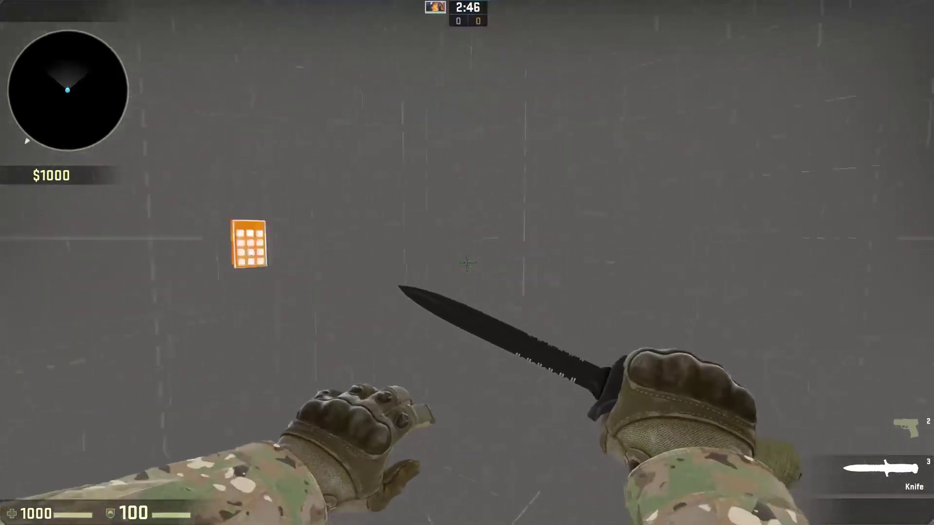
{"action": "key", "text": "w"}
{"action": "left_click", "coordinate": [467, 263]}
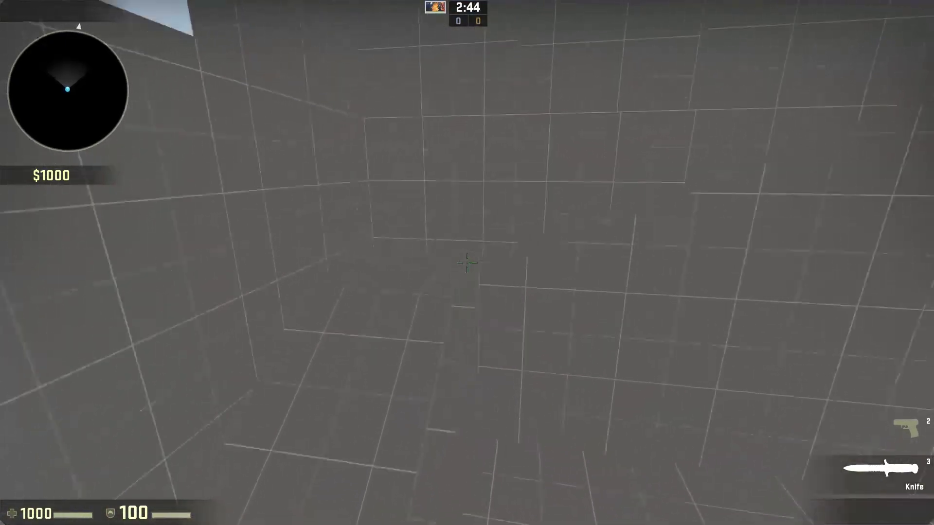
{"action": "key", "text": "w"}
{"action": "left_click", "coordinate": [467, 262]}
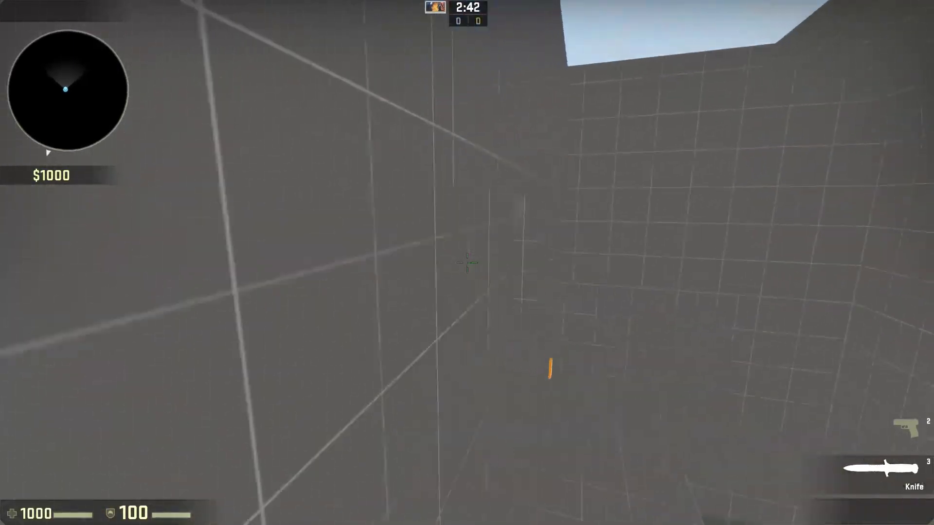
{"action": "key", "text": "f"}
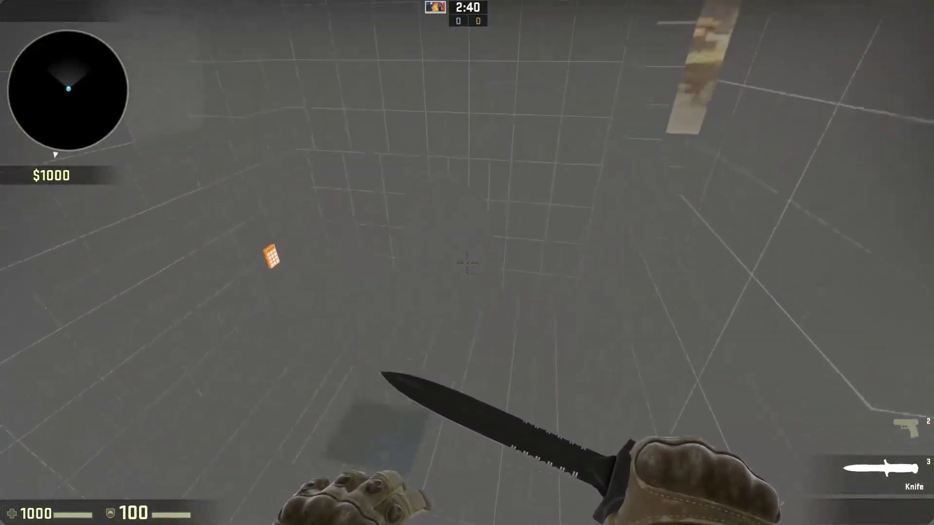
{"action": "key", "text": "w"}
{"action": "left_click", "coordinate": [467, 263]}
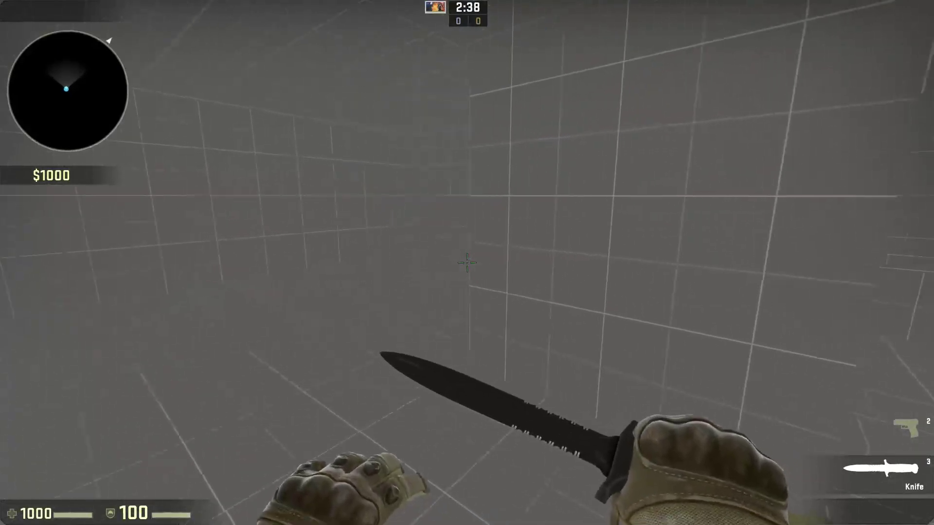
{"action": "key", "text": "w"}
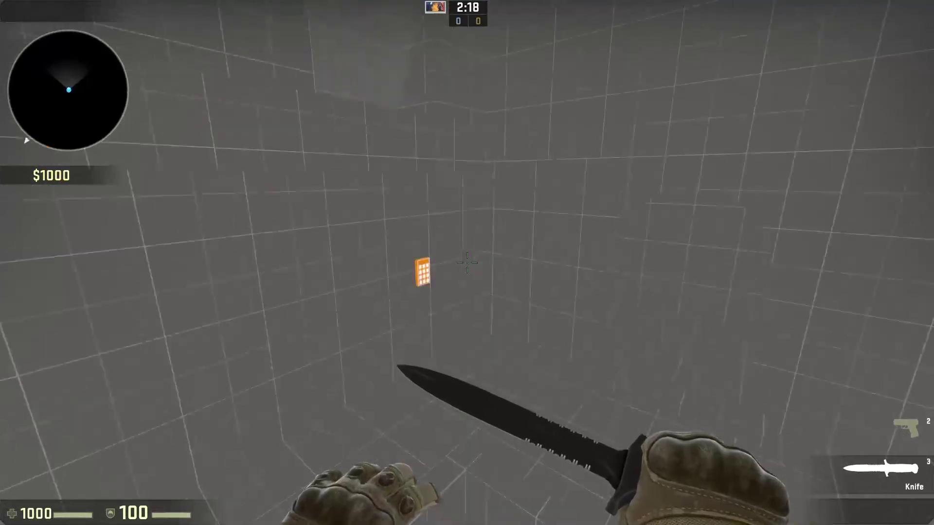
- Examine the arched and rectangular skybox openings, and move on into the enclosed grid-walled room
{"action": "left_click", "coordinate": [467, 262]}
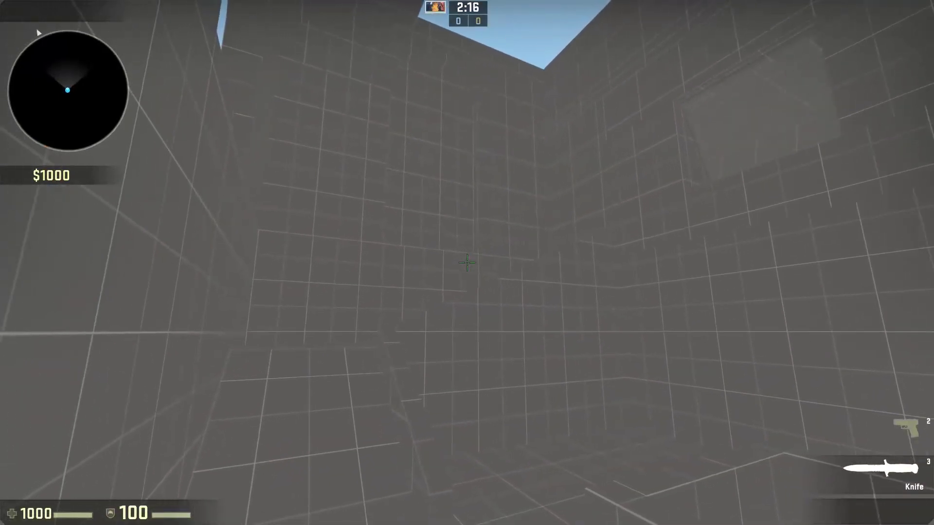
{"action": "left_click", "coordinate": [466, 263]}
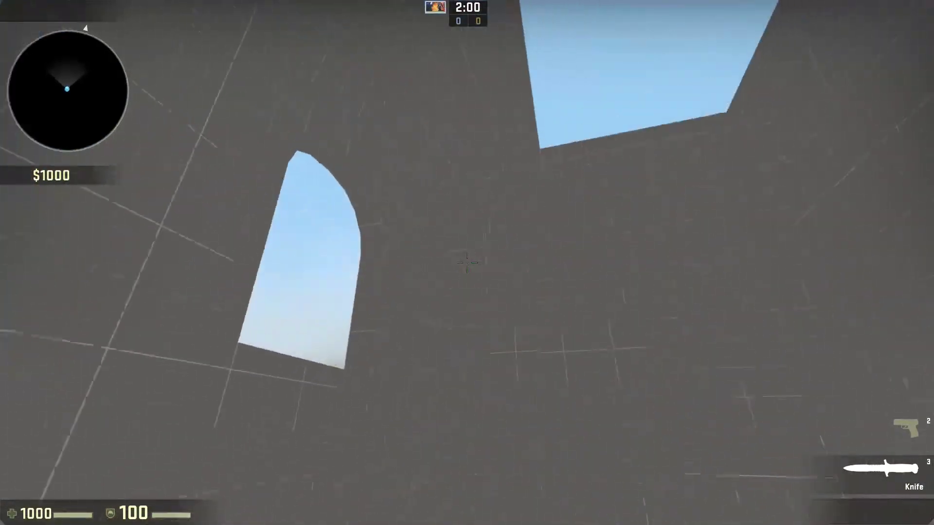
{"action": "key", "text": "w"}
{"action": "left_click", "coordinate": [467, 262]}
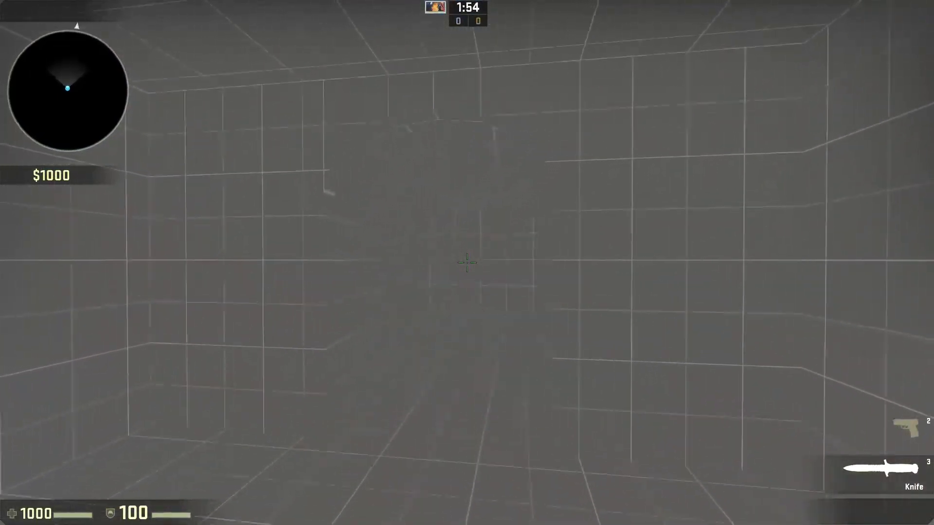
{"action": "left_click", "coordinate": [468, 263]}
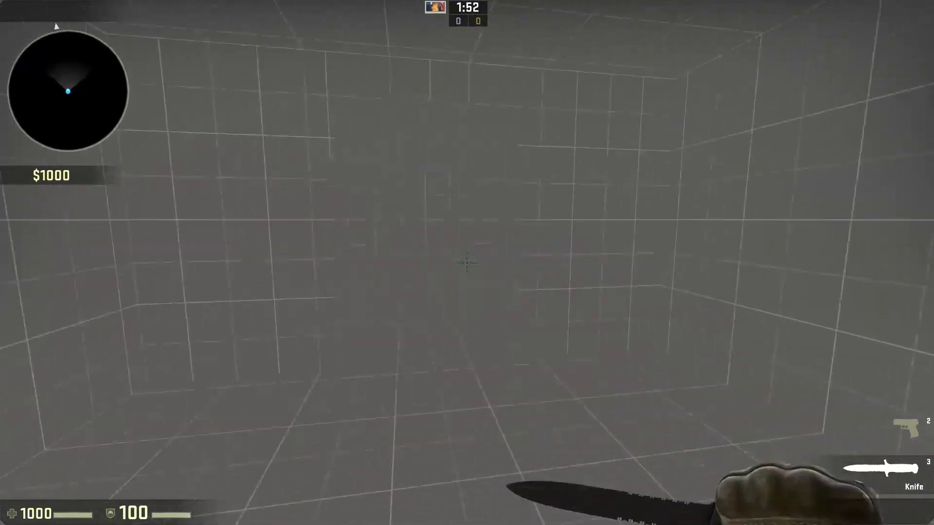
{"action": "left_click", "coordinate": [467, 262]}
- Test-fire the P2000 at the enclosed room's grey grid wall and switch back to the knife
{"action": "key", "text": "a"}
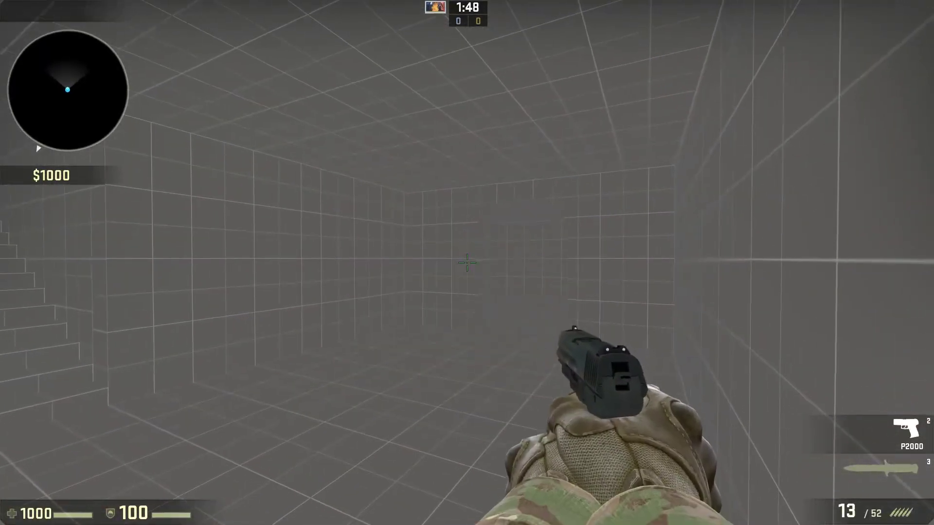
{"action": "key", "text": "w"}
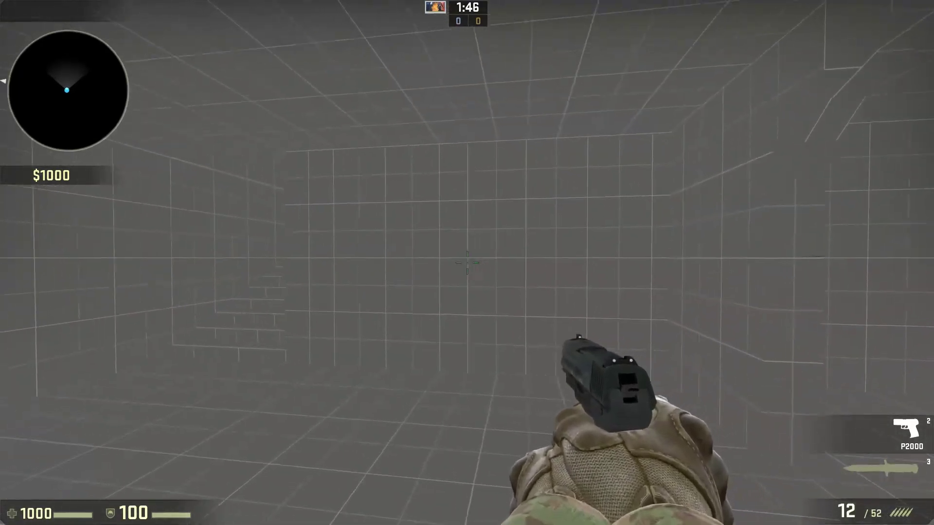
{"action": "left_click", "coordinate": [467, 262]}
{"action": "key", "text": "3"}
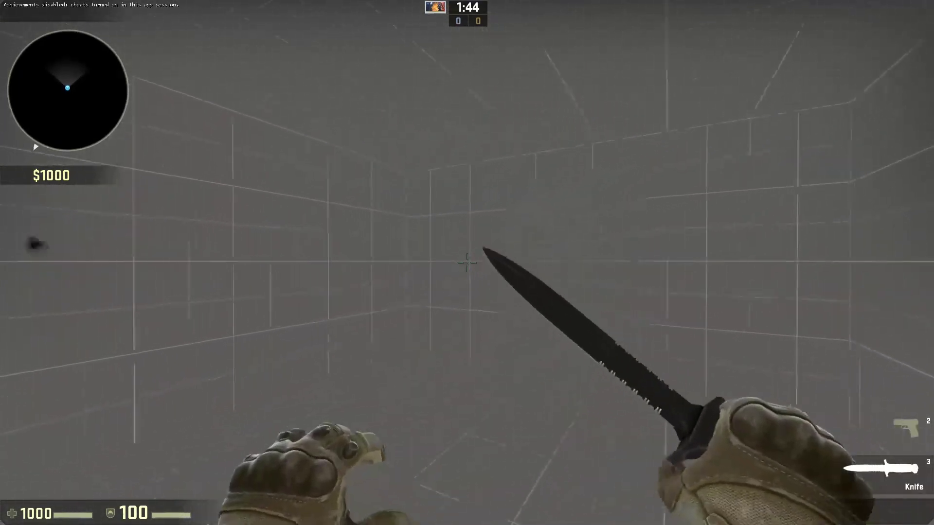
{"action": "left_click", "coordinate": [466, 262]}
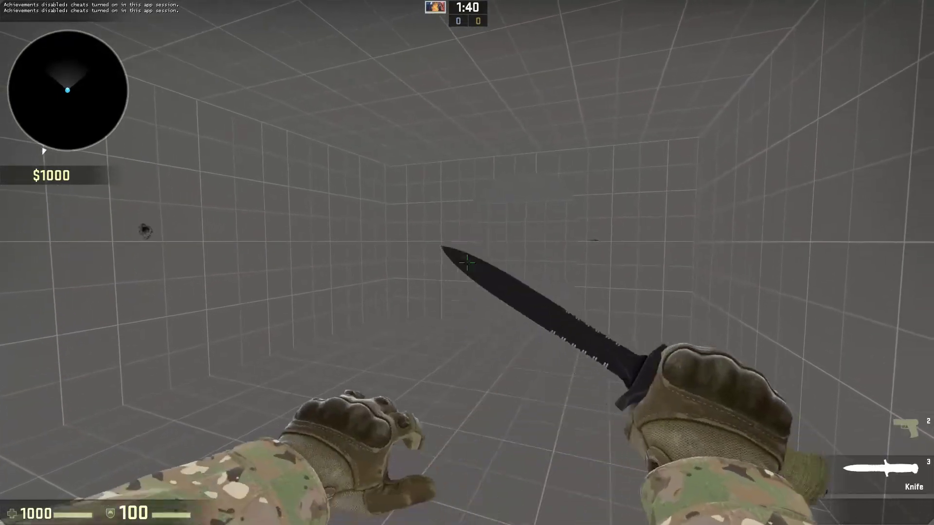
- Swap to the pistol and back to the knife while checking the bullet-marked wall and the rest of the enclosed room
{"action": "key", "text": "2"}
{"action": "key", "text": "2"}
{"action": "key", "text": "3"}
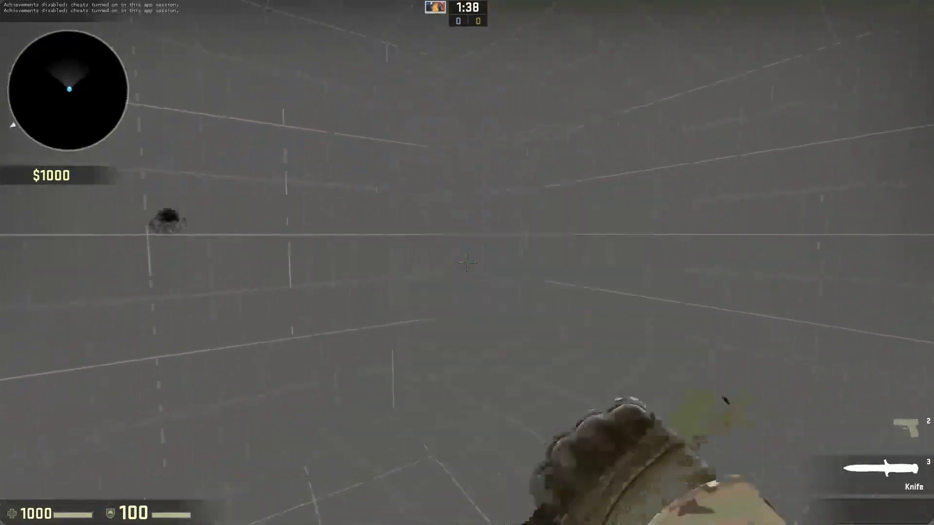
{"action": "left_click", "coordinate": [467, 263]}
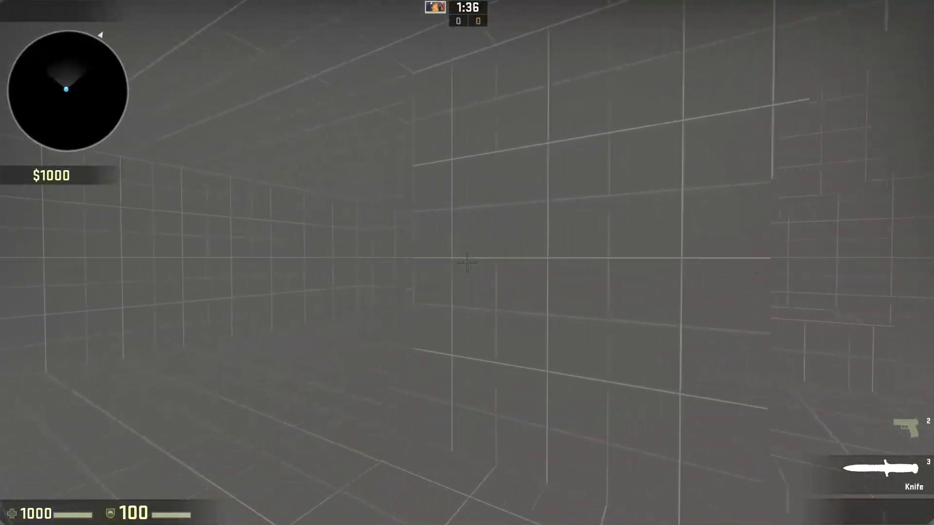
{"action": "left_click", "coordinate": [467, 263]}
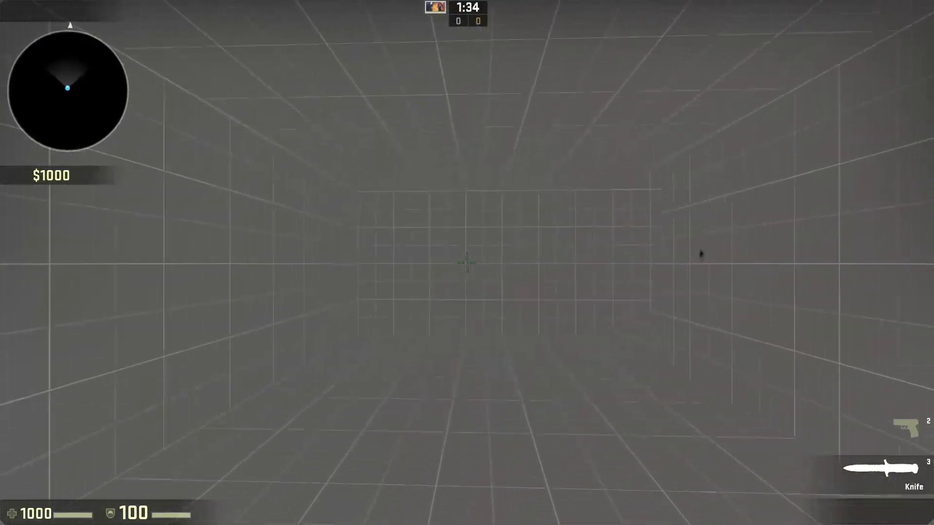